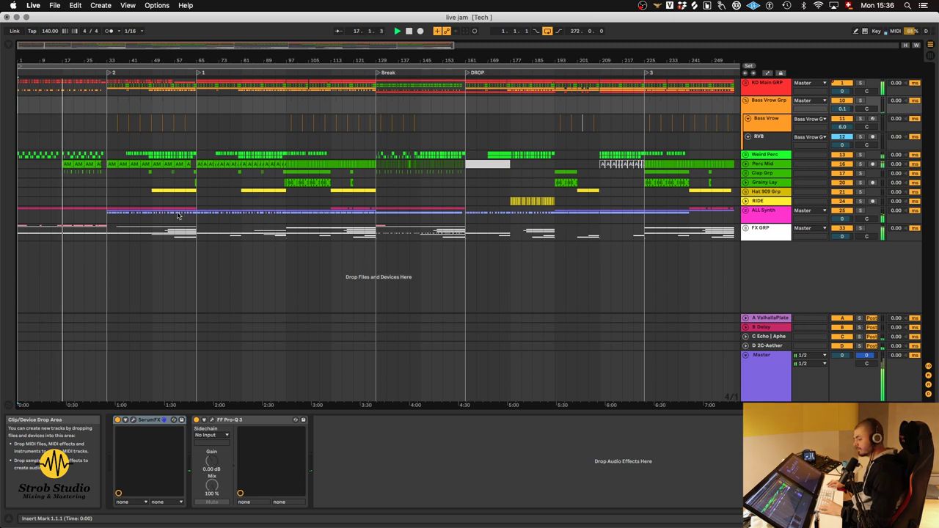
# - Unfold the Perc Mid track and the Clap Grp group while the intro around bars 16 to 28 plays
pyautogui.moveTo(51, 62); pyautogui.dragTo(239, 203)
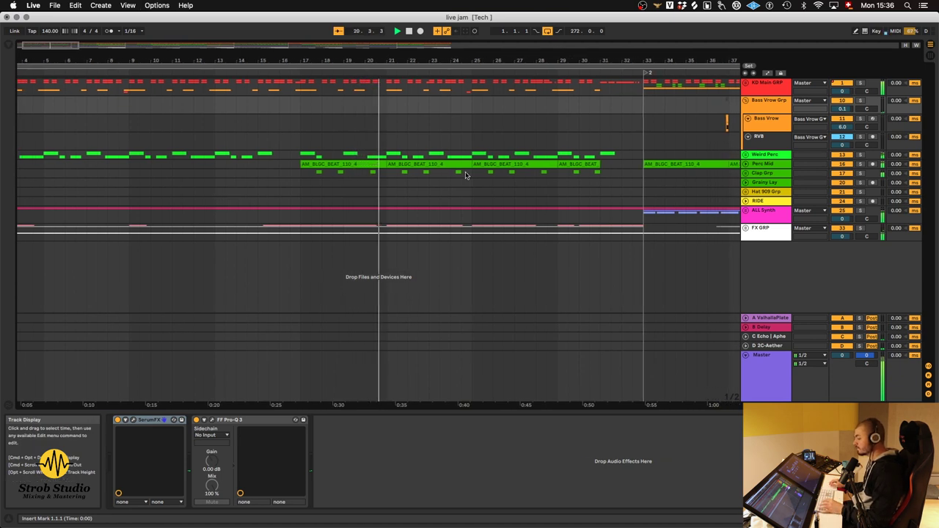
pyautogui.press('+')
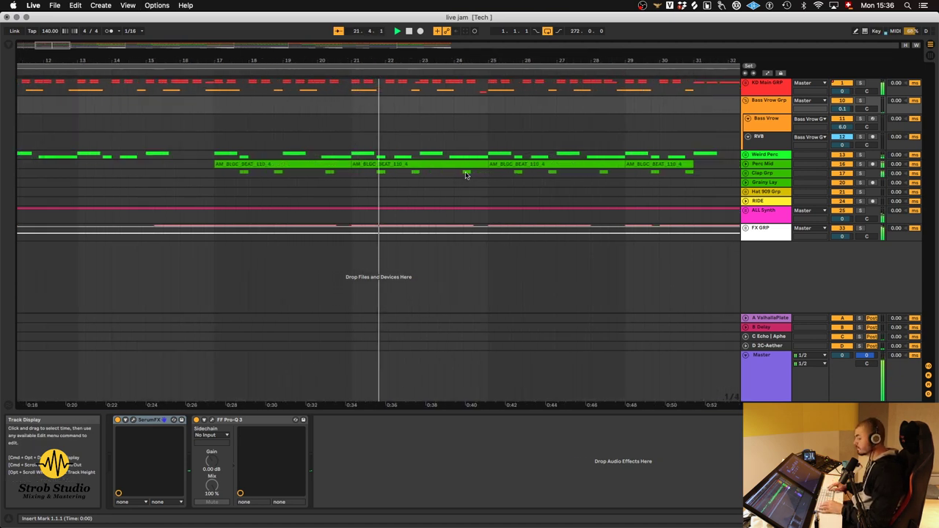
pyautogui.press('+')
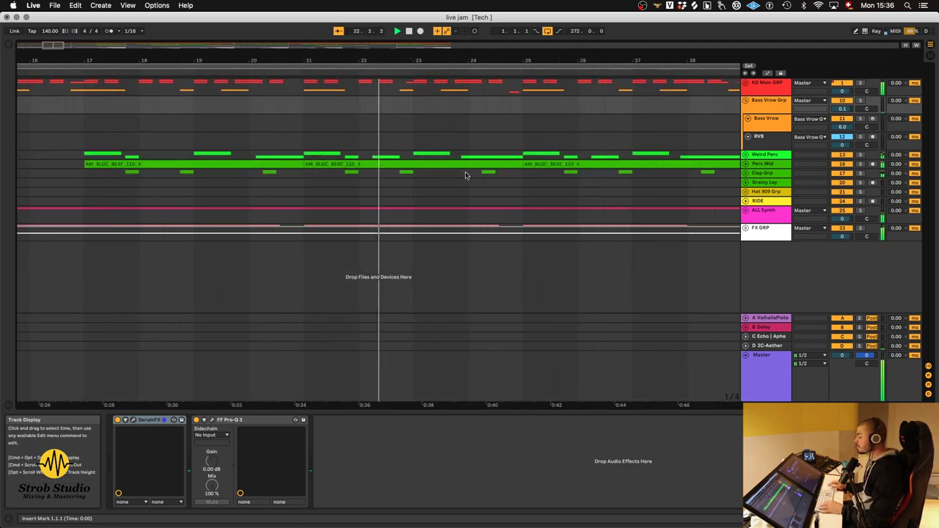
pyautogui.click(745, 167)
pyautogui.click(745, 182)
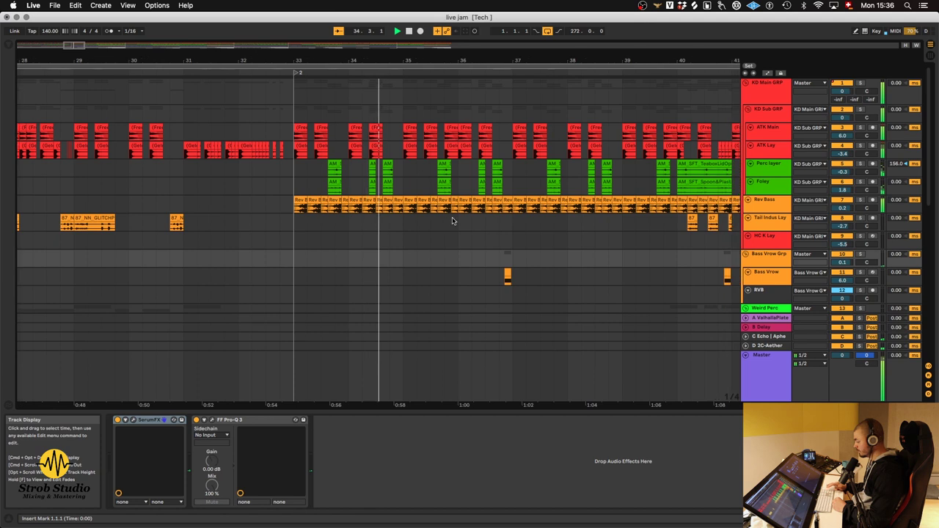
# - Unfold the ALL Synth group to show its Chord Cold, ARP and Disto Groove tracks from locator 2 onward
pyautogui.scroll(-10, 452, 221)
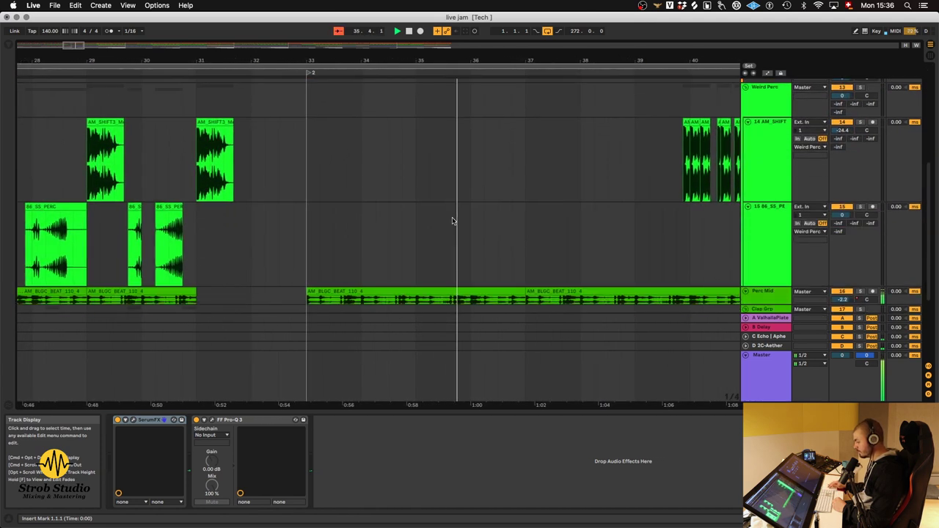
pyautogui.scroll(-6, 452, 221)
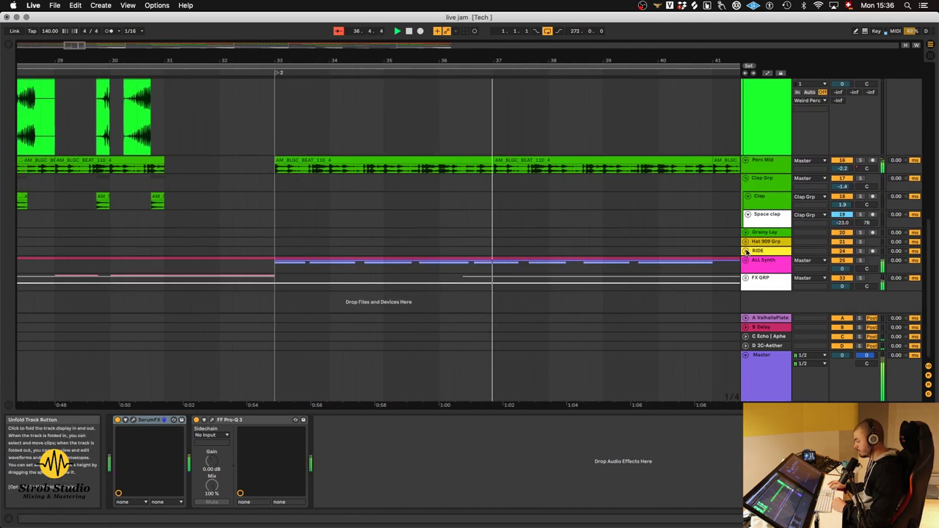
pyautogui.click(746, 260)
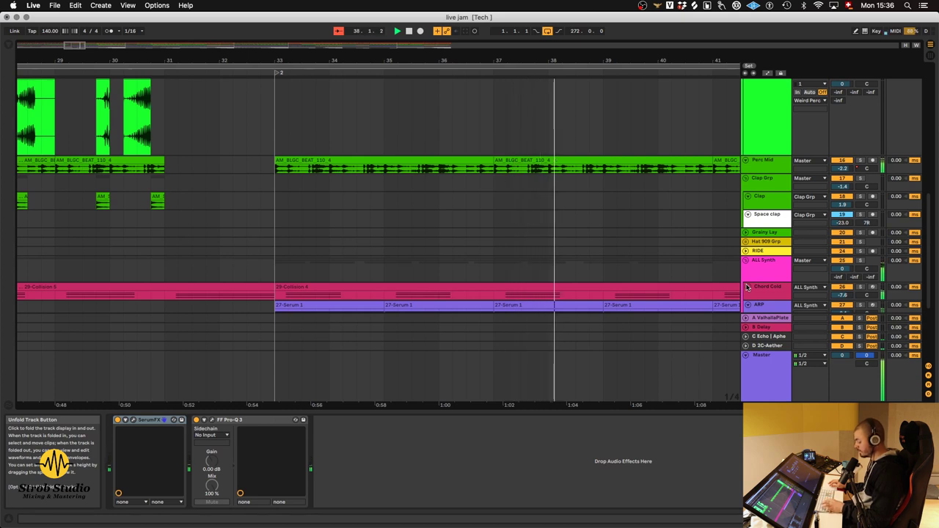
pyautogui.scroll(-8, 716, 285)
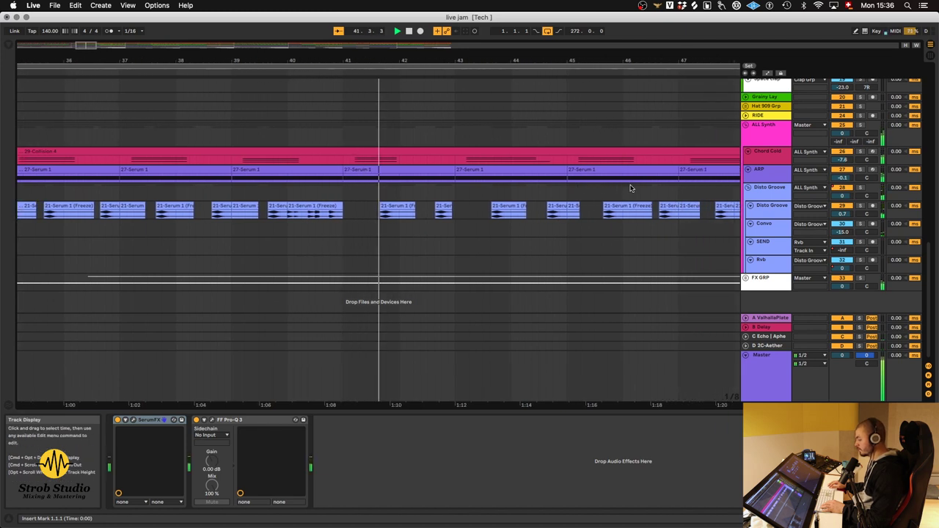
# - Fold the ALL Synth group back to a single track
pyautogui.press('-')
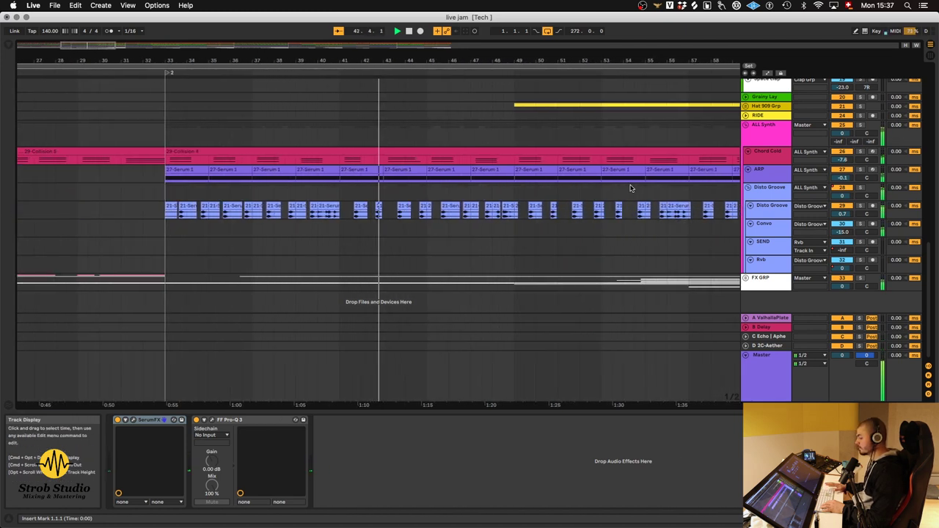
pyautogui.press('-')
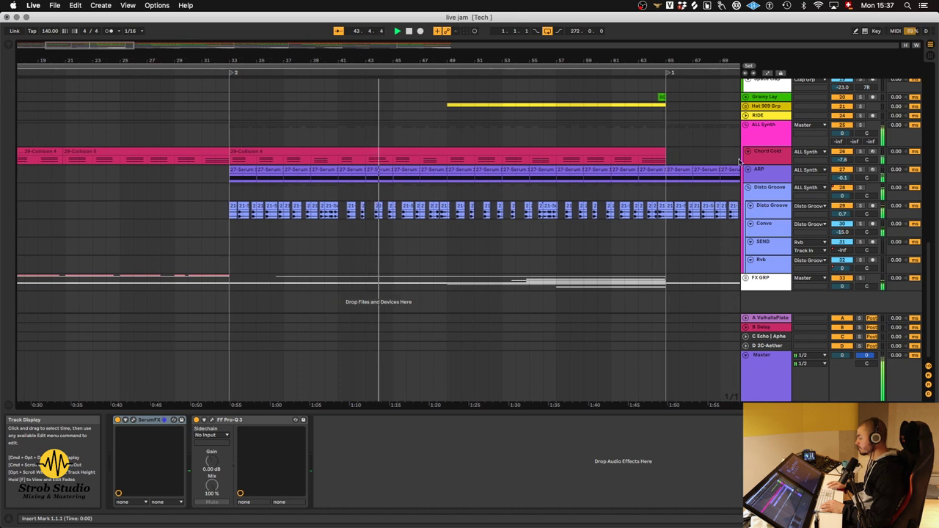
pyautogui.click(745, 125)
# - Reduce the height of the 14 AM_SHIFT track in the Weird Perc group
pyautogui.scroll(5, 742, 158)
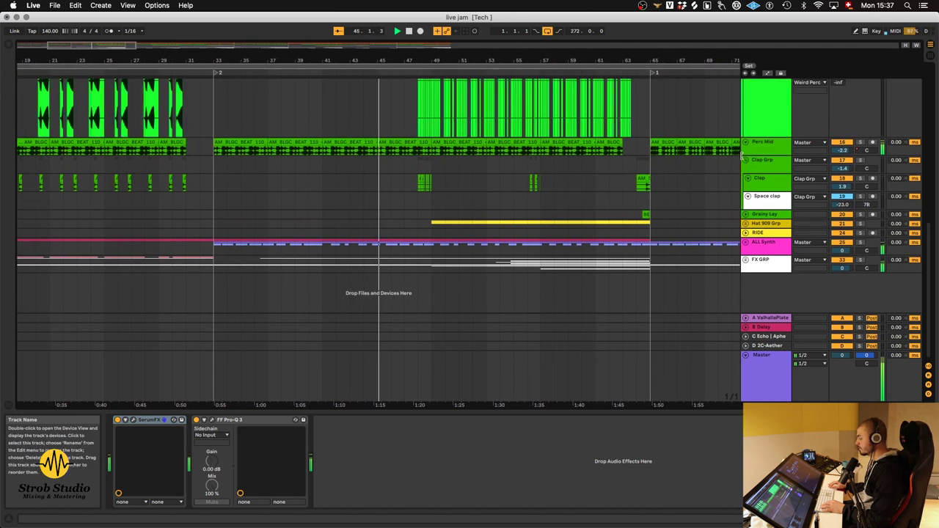
pyautogui.scroll(3, 747, 177)
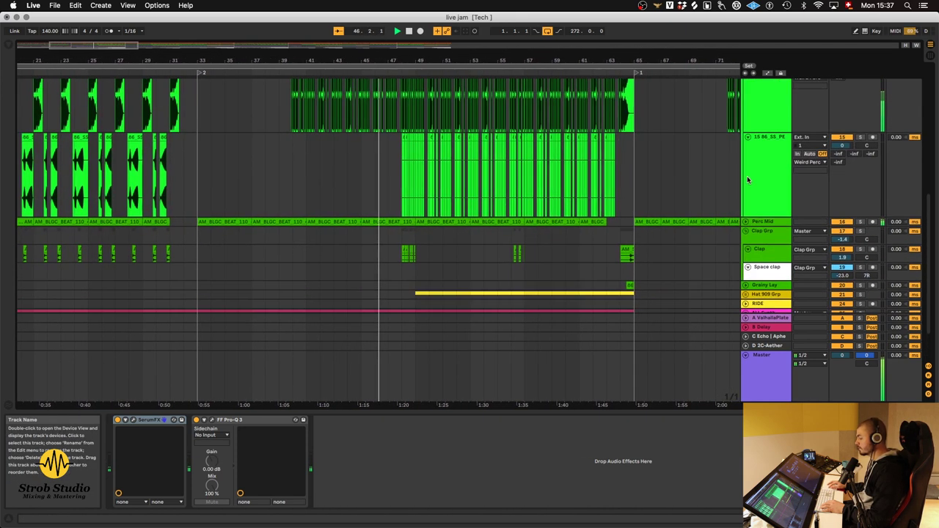
pyautogui.scroll(5, 752, 180)
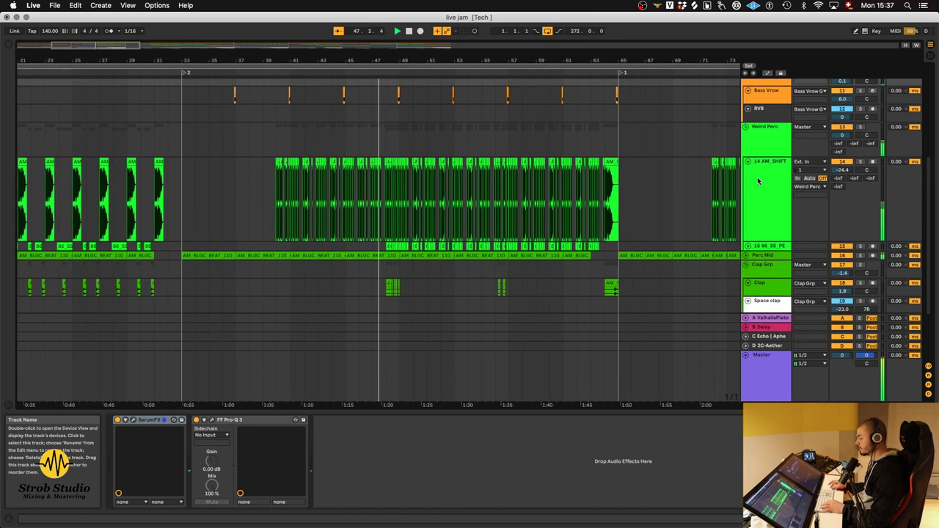
pyautogui.moveTo(767, 243); pyautogui.dragTo(771, 193)
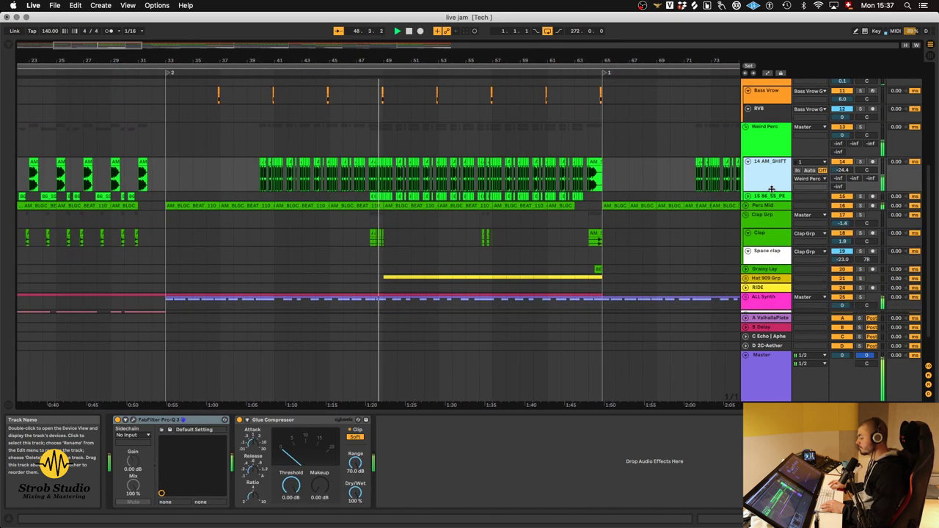
# - Examine the kick, percussion and bass clips between locators 2 and 1, especially the percussion fill at bar 56
pyautogui.scroll(4, 725, 191)
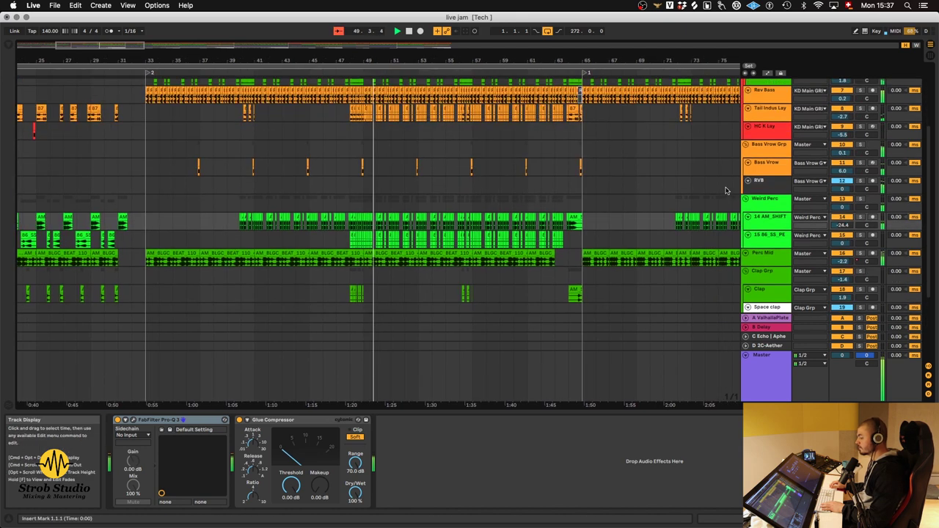
pyautogui.scroll(2, 725, 191)
pyautogui.scroll(1, 725, 191)
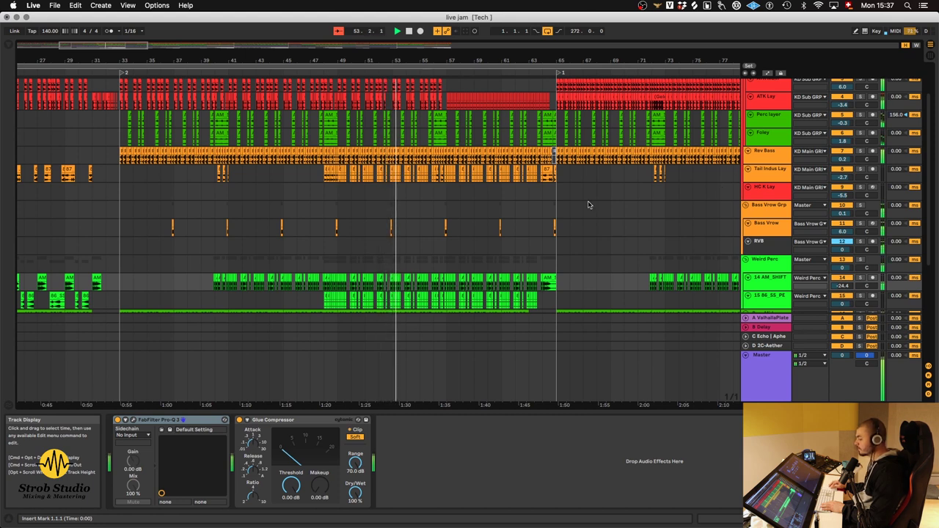
pyautogui.click(443, 125)
pyautogui.scroll(3, 442, 128)
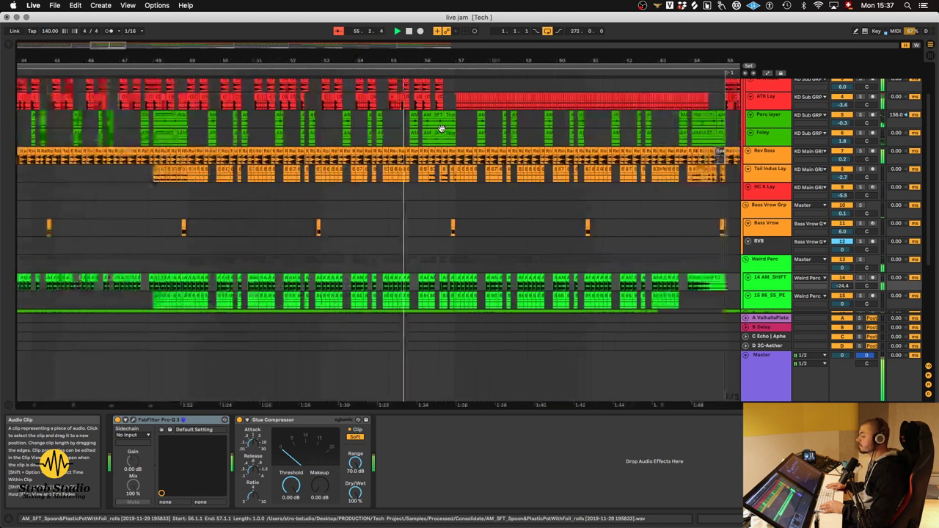
pyautogui.scroll(3, 441, 128)
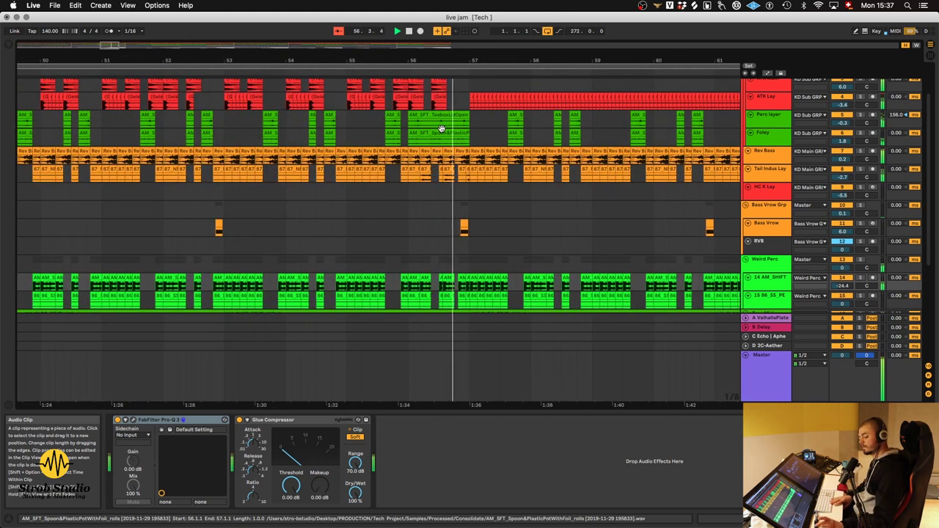
pyautogui.scroll(-10, 441, 128)
# - Restart playback from locator 1 at bar 65 and examine the kick, percussion and Rev Bass clips that follow
pyautogui.press('space')
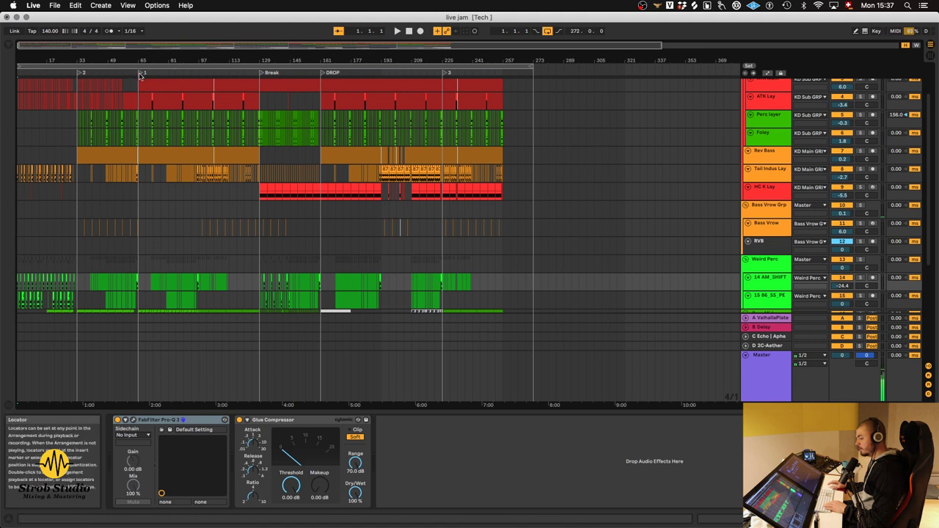
pyautogui.press('space')
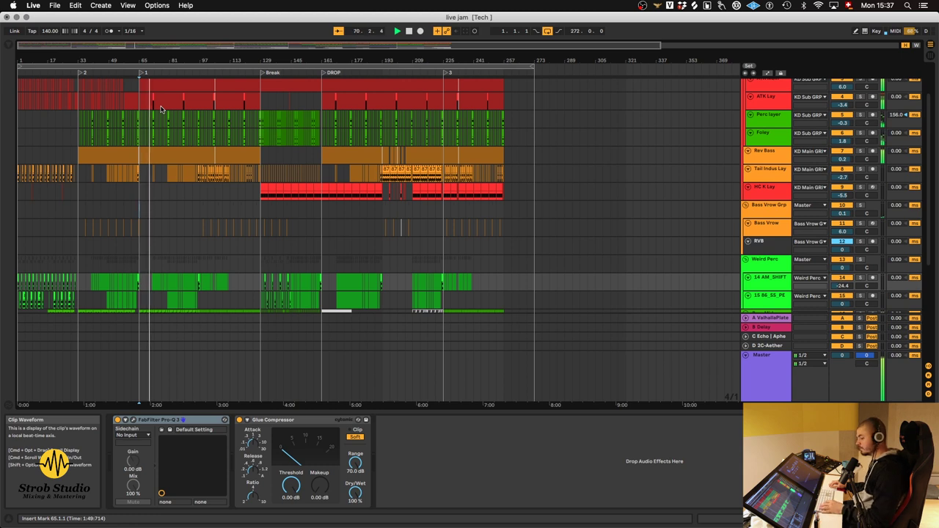
pyautogui.press('+')
pyautogui.press('+')
pyautogui.press('+')
pyautogui.press('+')
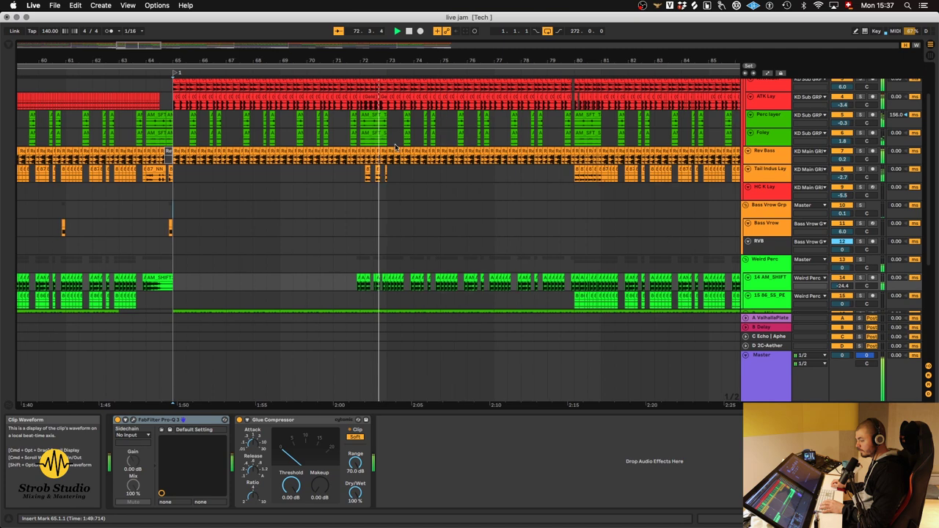
pyautogui.hotkey('alt', '+')
pyautogui.hotkey('alt', '+')
pyautogui.press('+')
pyautogui.press('+')
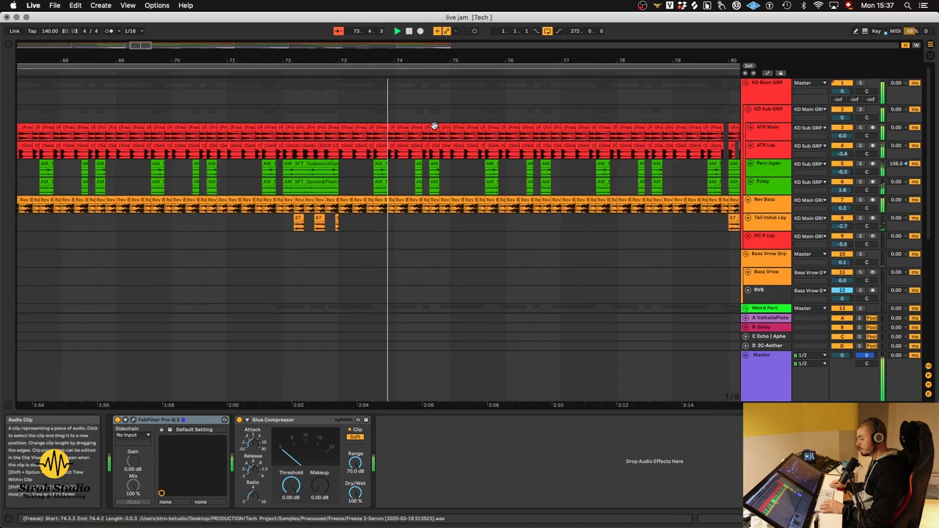
# - Unfold the ALL Synth group again to show the ARP and Disto Groove clips around bars 70 to 81
pyautogui.scroll(-10, 434, 126)
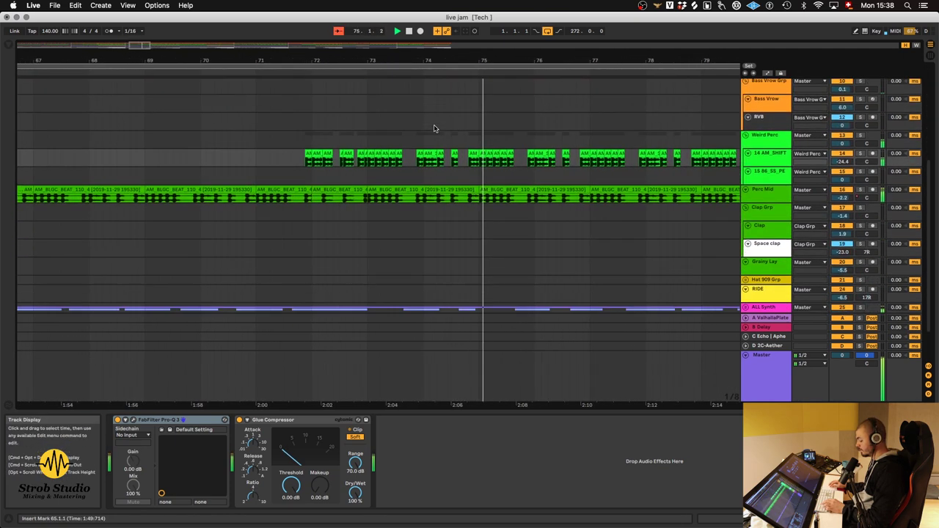
pyautogui.scroll(-3, 434, 128)
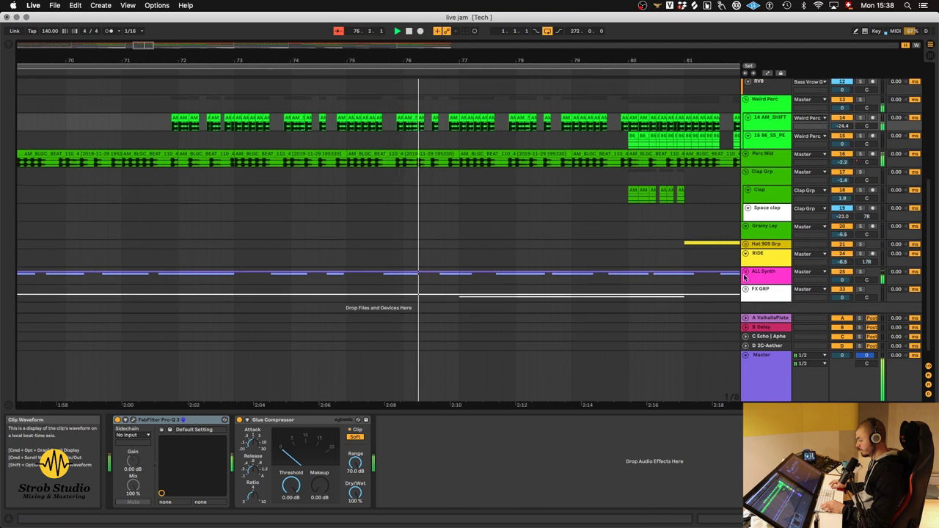
pyautogui.click(745, 272)
pyautogui.scroll(-8, 620, 296)
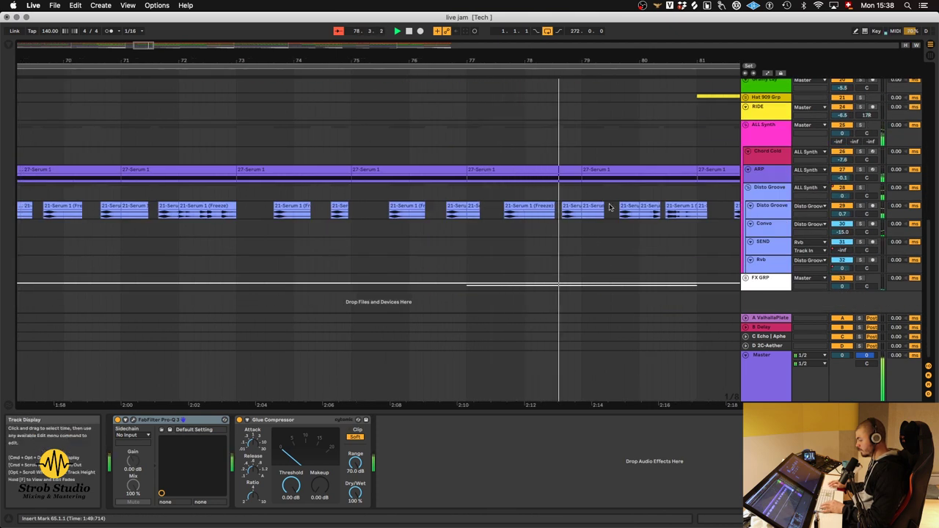
# - Select the short ATK Lay clip segment from 84.4.4 to 85.1.1 and inspect the surrounding kick pattern
pyautogui.scroll(10, 637, 212)
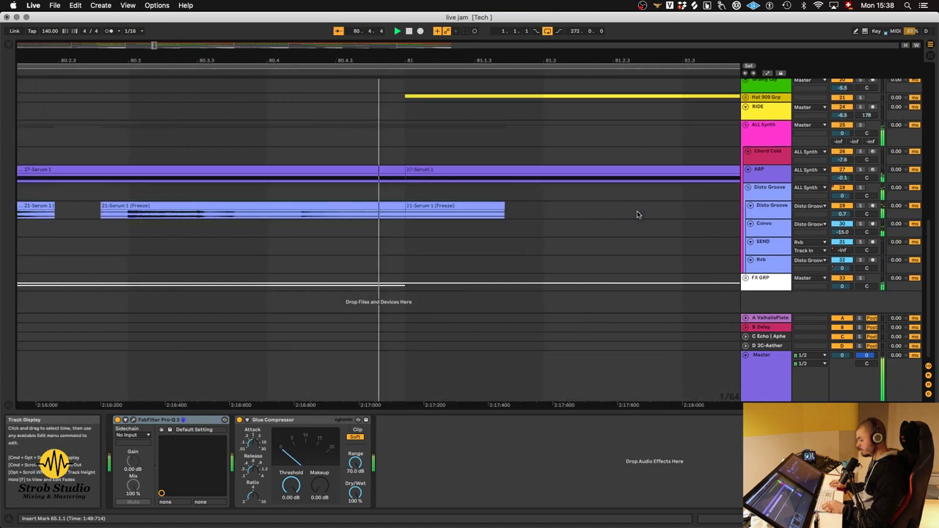
pyautogui.scroll(10, 637, 213)
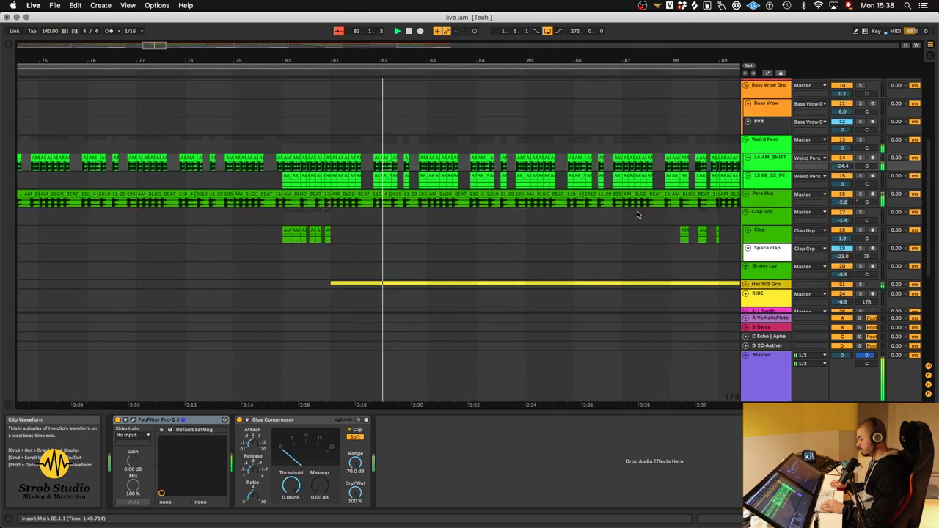
pyautogui.scroll(3, 528, 170)
pyautogui.click(525, 150)
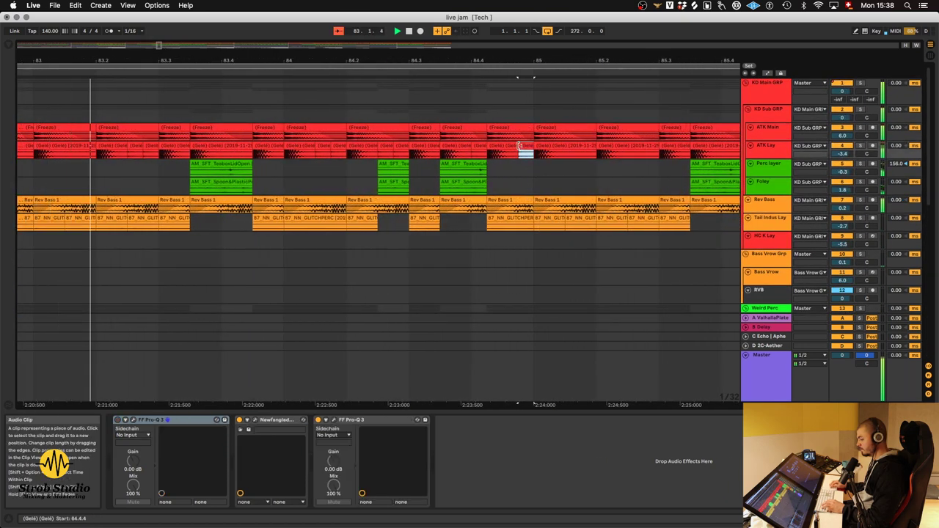
pyautogui.scroll(2, 529, 150)
pyautogui.scroll(1, 519, 145)
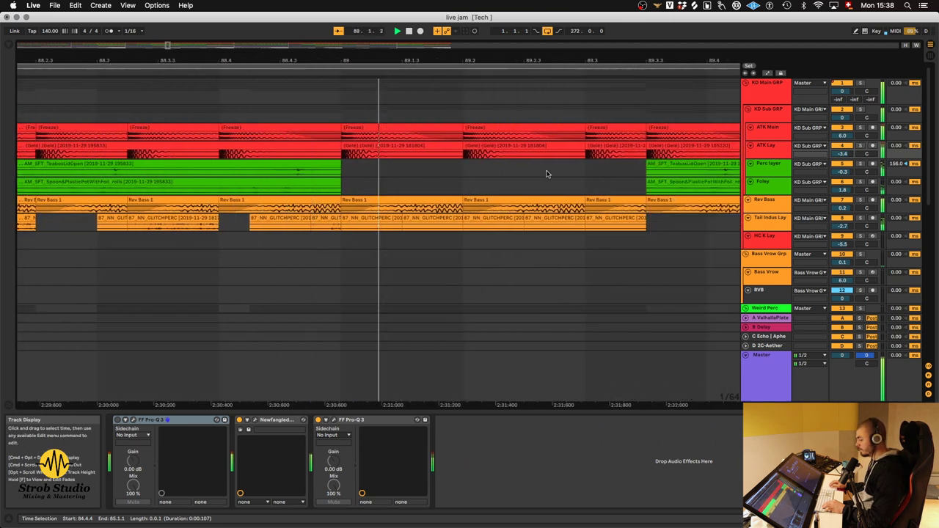
# - Examine the arrangement from locator 1 to the Break, including the Bass Vrow hits, Grainy Lay, Chord Cold and Disto Groove clips
pyautogui.keyDown('super'); pyautogui.scroll(-10, 546, 174); pyautogui.keyUp('super')
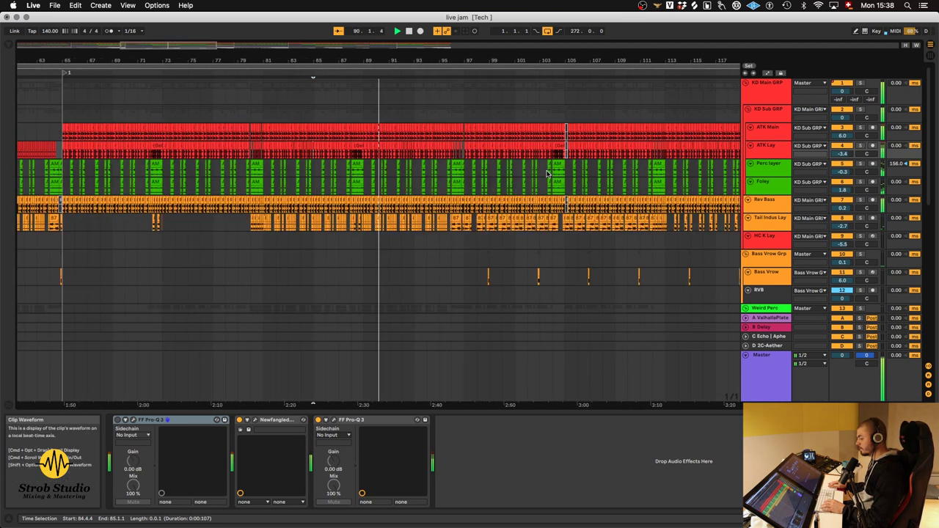
pyautogui.keyDown('super'); pyautogui.scroll(-3, 547, 174); pyautogui.keyUp('super')
pyautogui.scroll(-1, 533, 174)
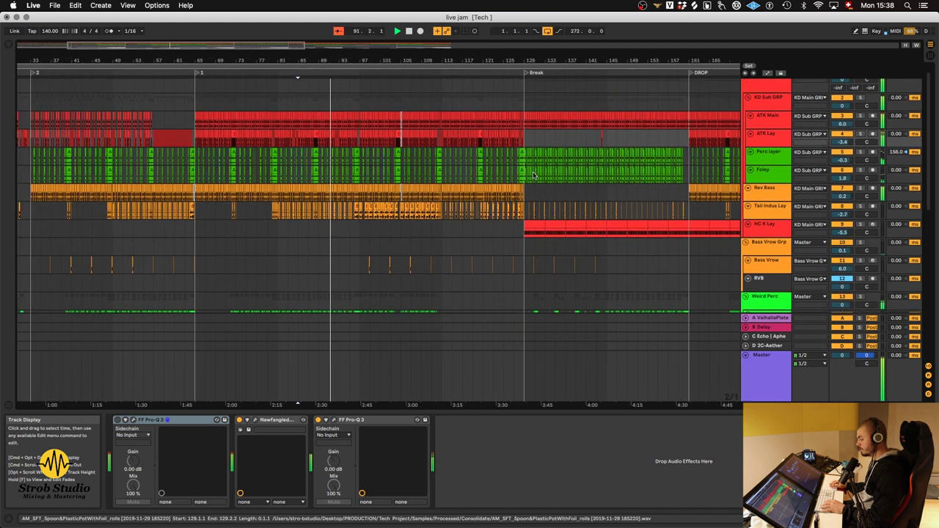
pyautogui.scroll(1, 533, 175)
pyautogui.hscroll(2, 534, 175)
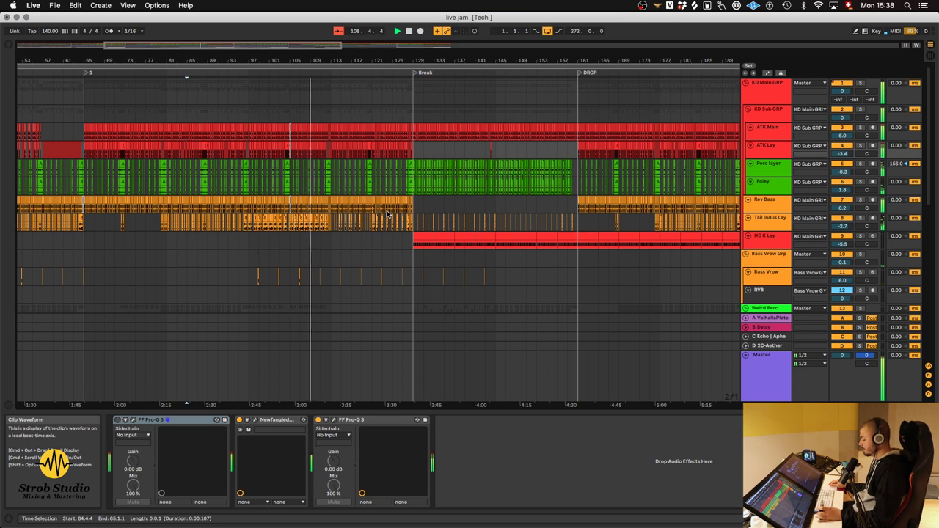
pyautogui.scroll(6, 387, 213)
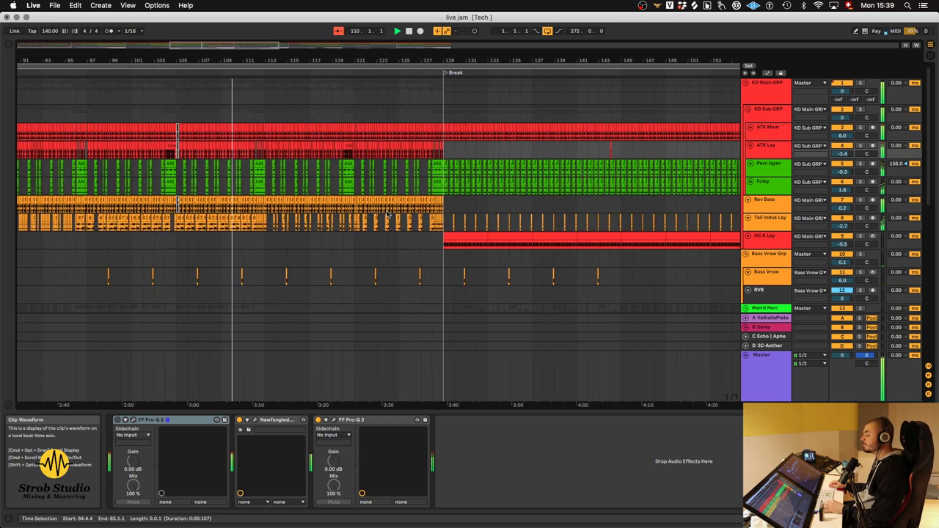
pyautogui.hscroll(-5, 387, 213)
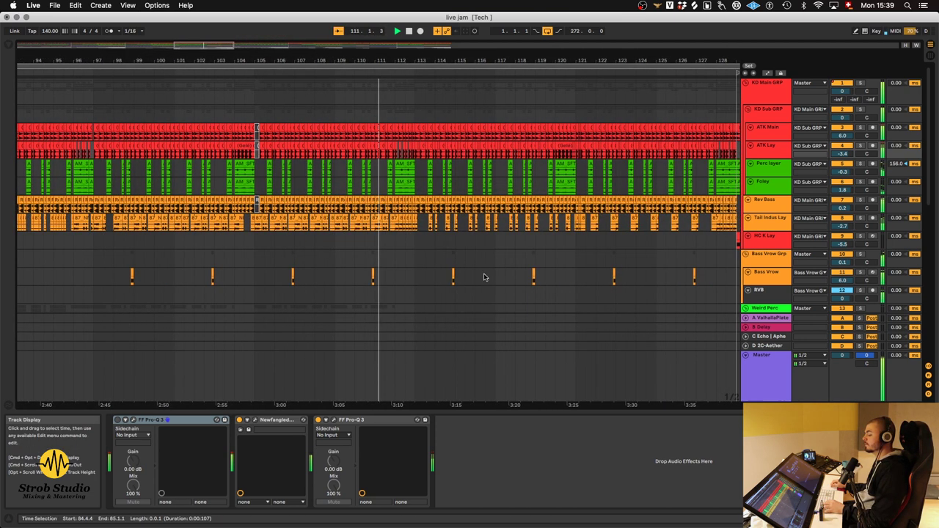
pyautogui.scroll(-1, 482, 274)
pyautogui.scroll(-8, 491, 277)
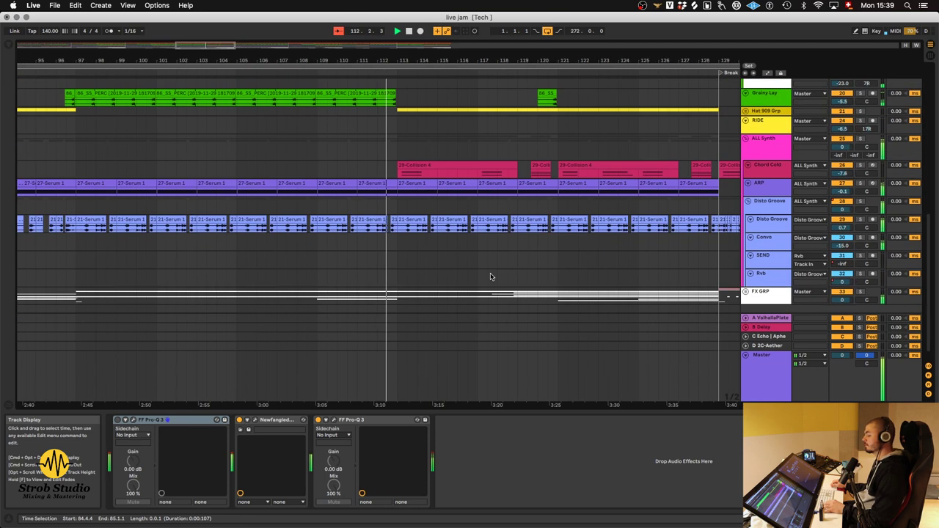
# - Hide the device view and unfold the Hat 909 group and its hat 909 track to show the clips before the Break
pyautogui.hscroll(2, 491, 278)
pyautogui.hscroll(2, 490, 277)
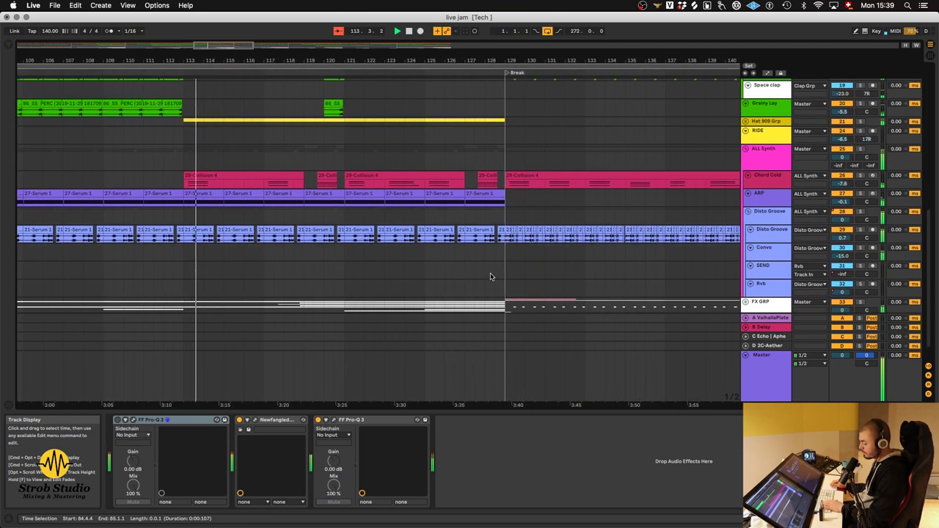
pyautogui.press('super+alt+l')
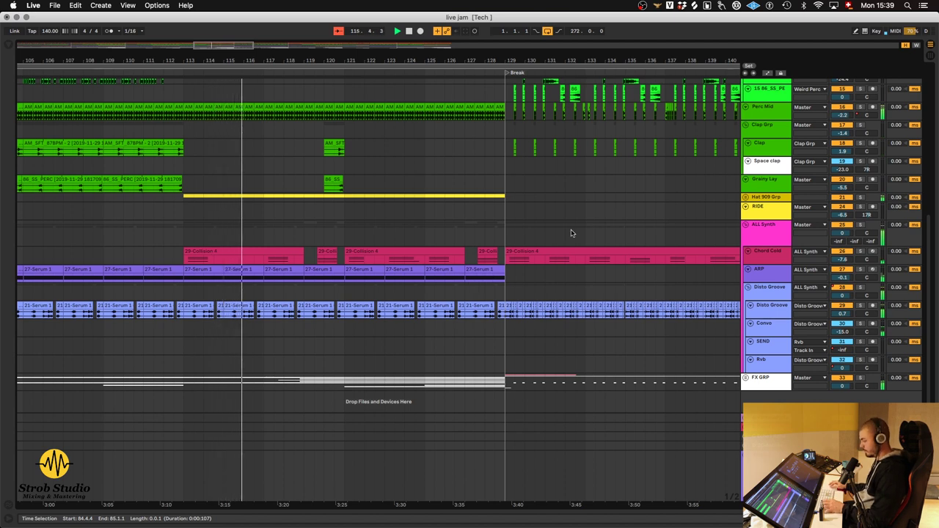
pyautogui.click(745, 198)
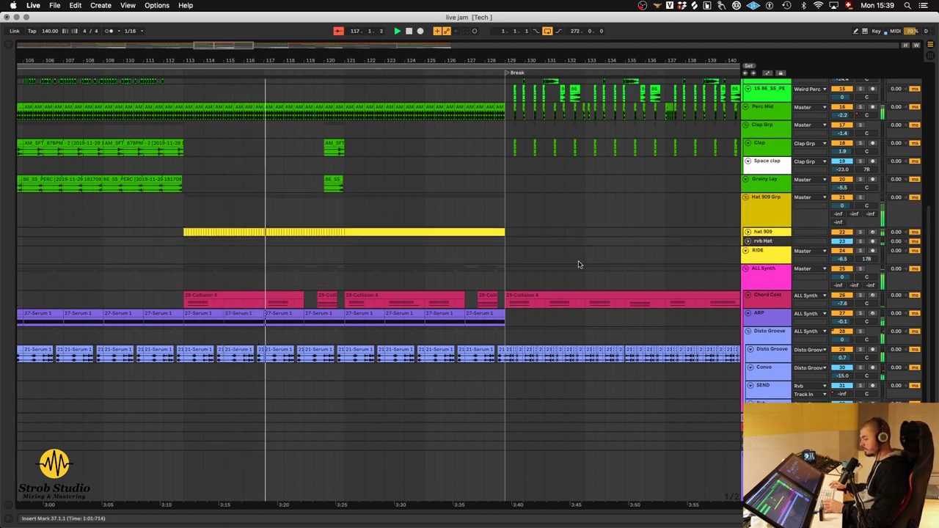
pyautogui.moveTo(747, 238); pyautogui.dragTo(746, 247)
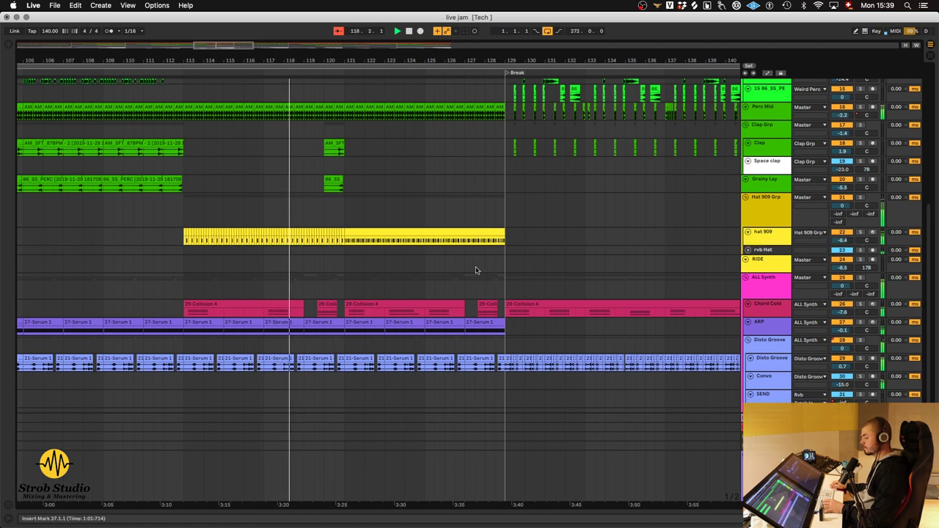
# - Examine the hat 909 note pattern around bar 121 up close and within the section leading to the Break
pyautogui.scroll(-2, 478, 270)
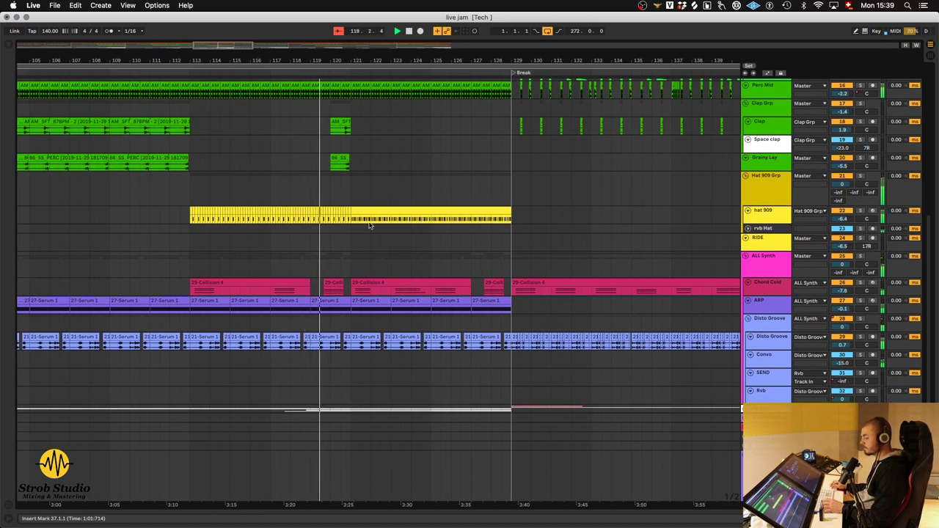
pyautogui.scroll(5, 382, 224)
pyautogui.scroll(4, 368, 221)
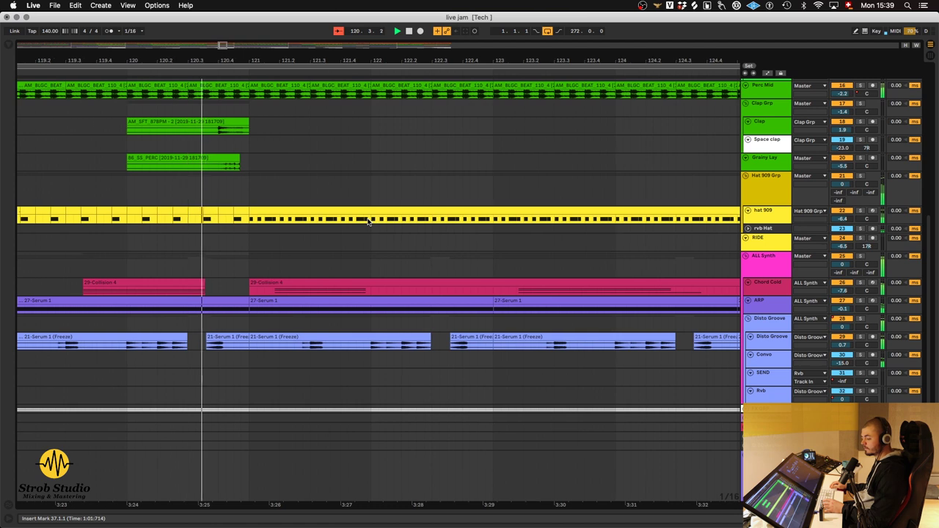
pyautogui.scroll(-3, 369, 222)
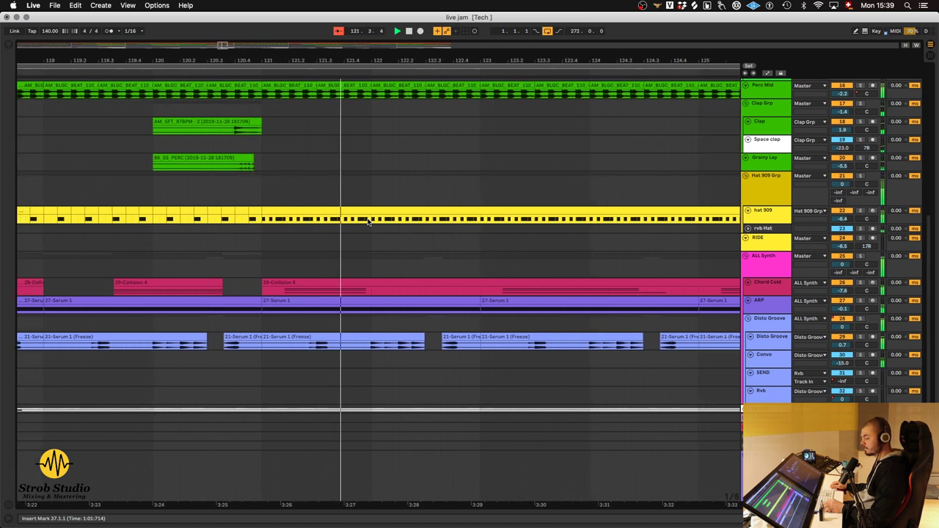
pyautogui.scroll(-6, 369, 221)
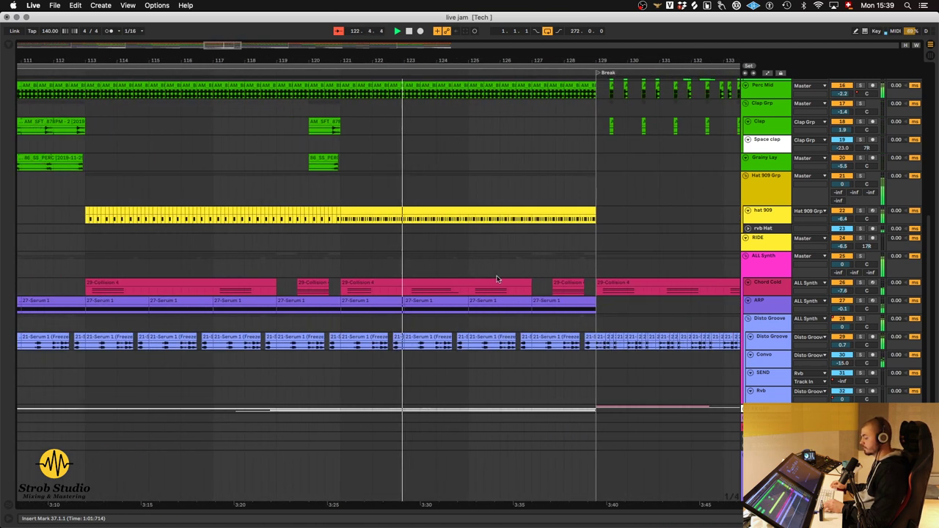
# - Examine the kick, bass, percussion and synth tracks on both sides of the Break, up to the DROP locator
pyautogui.scroll(5, 496, 278)
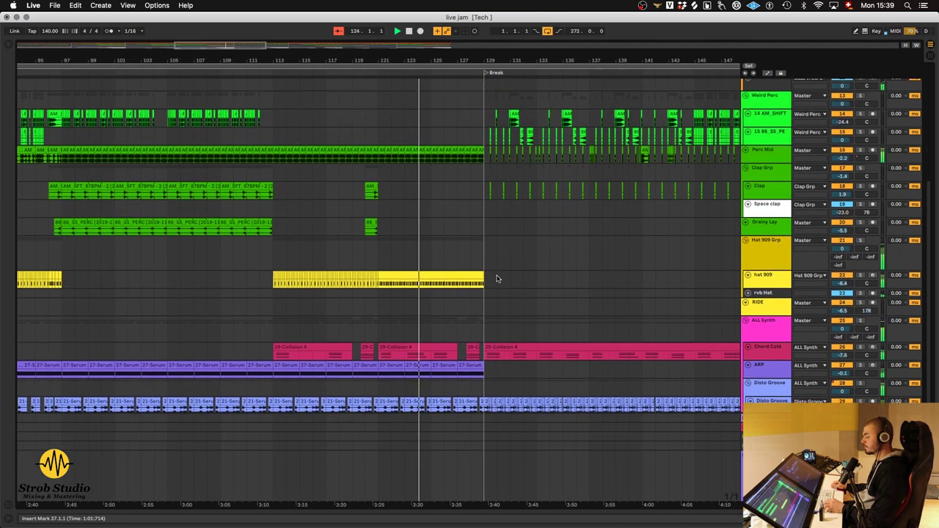
pyautogui.scroll(-3, 496, 279)
pyautogui.scroll(-2, 473, 285)
pyautogui.scroll(5, 473, 285)
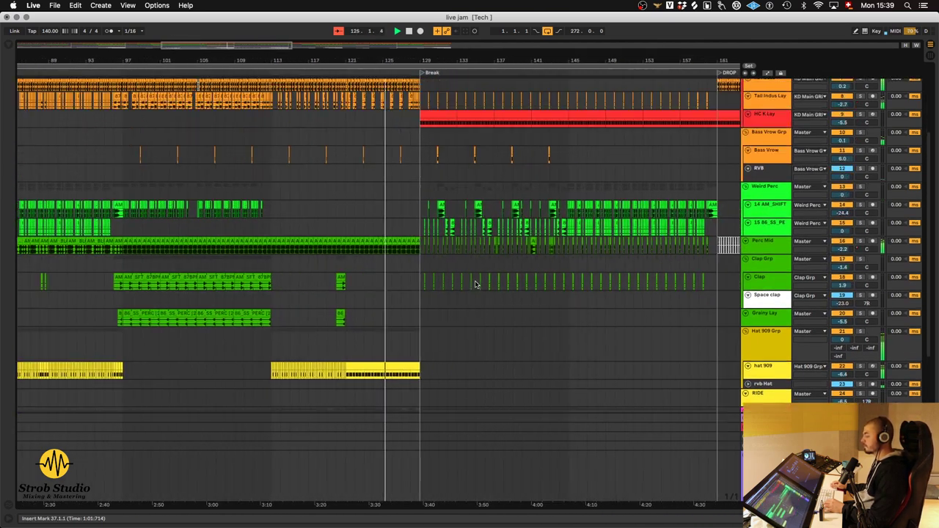
pyautogui.scroll(5, 471, 292)
pyautogui.scroll(-2, 467, 298)
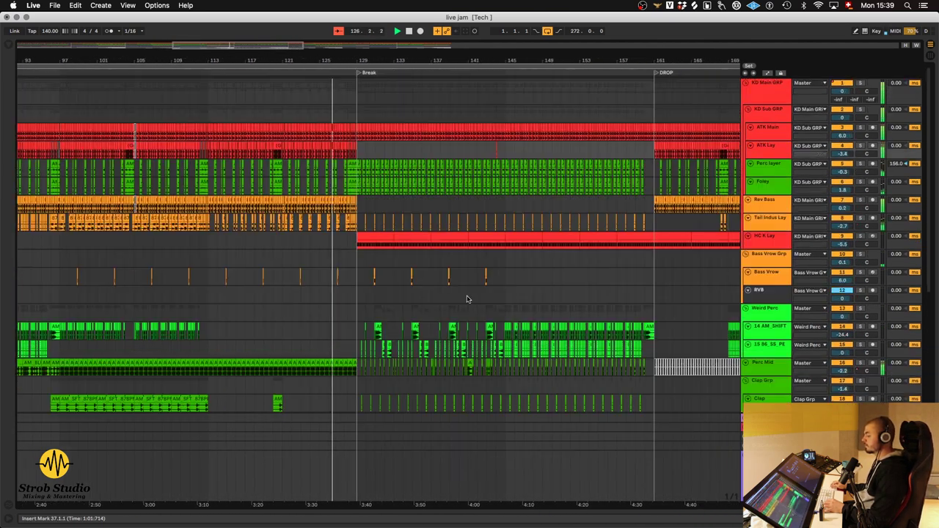
pyautogui.scroll(-10, 431, 301)
pyautogui.hscroll(-3, 431, 301)
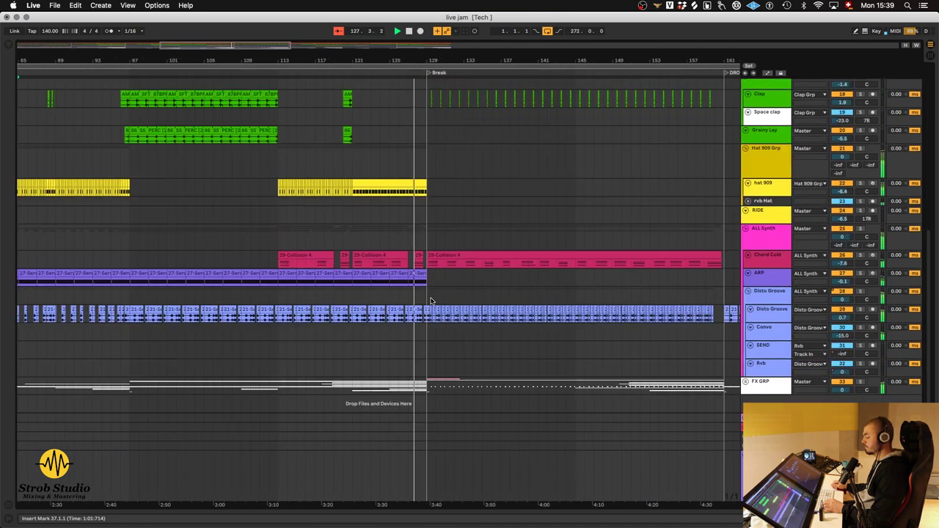
# - Unfold the FX GRP group to show its impact, ambience, riser and sweep clips around the Break
pyautogui.click(746, 378)
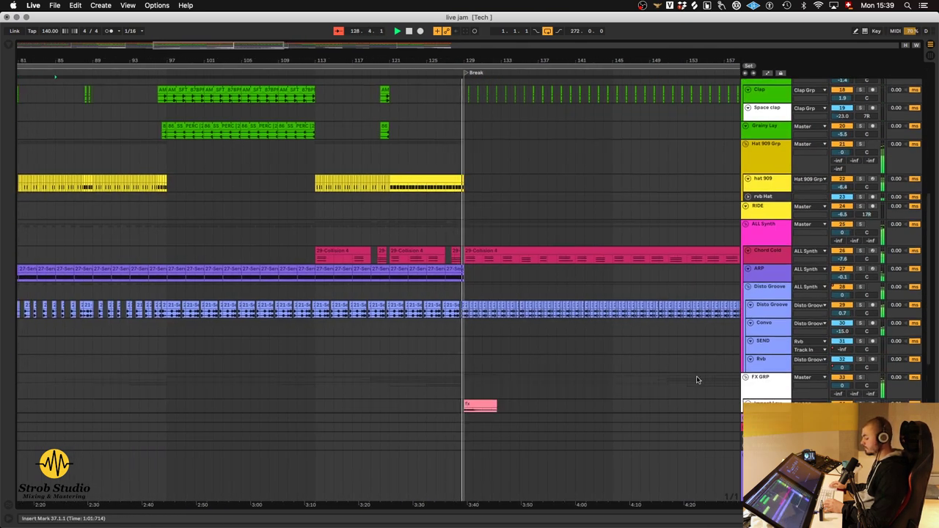
pyautogui.scroll(-6, 698, 379)
pyautogui.hscroll(3, 697, 379)
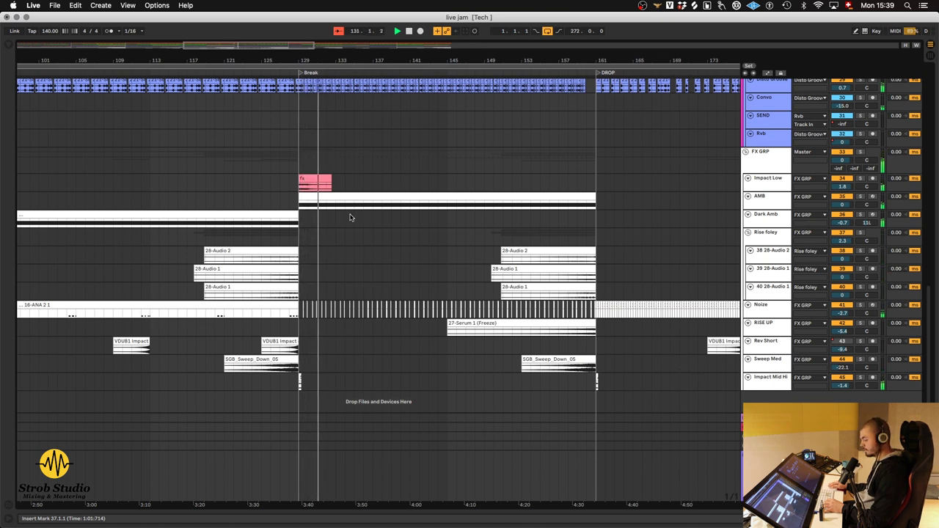
# - Stop playback and restart it from bar 153 within the Break
pyautogui.scroll(5, 350, 217)
pyautogui.scroll(1, 350, 217)
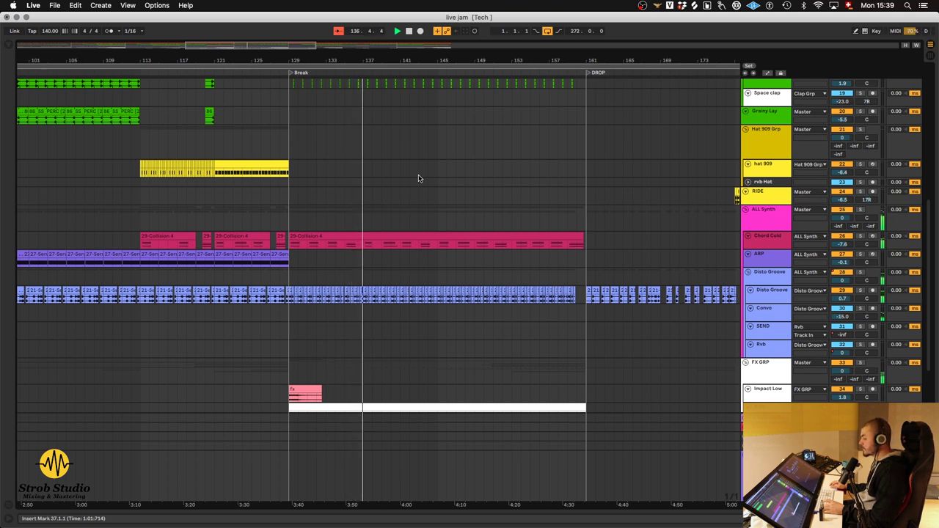
pyautogui.click(437, 108)
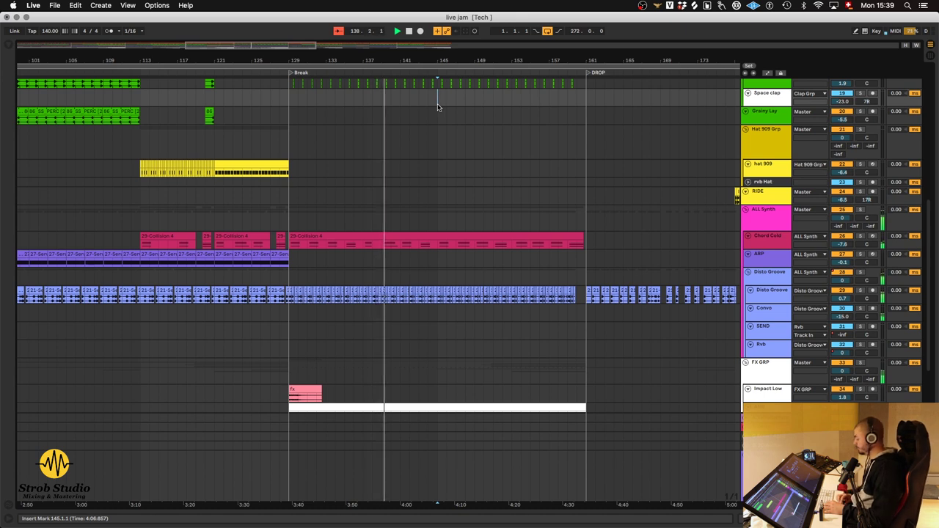
pyautogui.press('space')
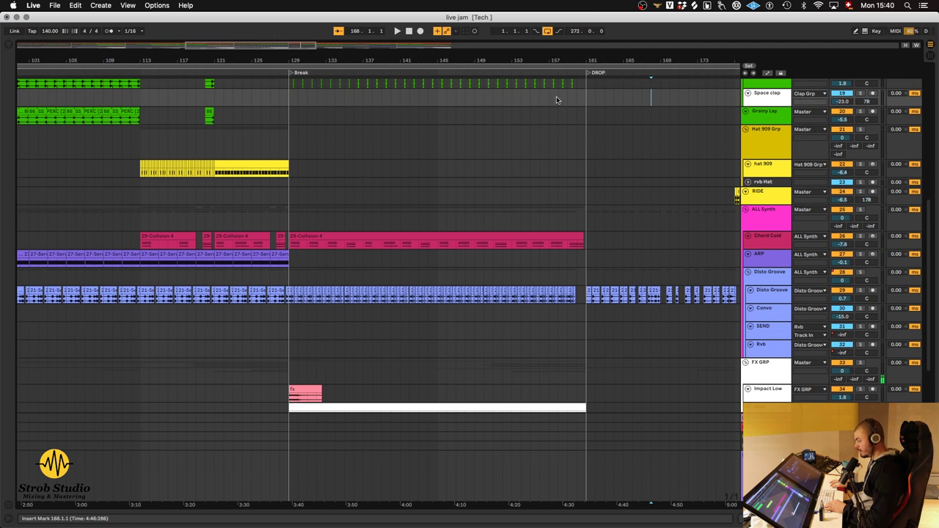
pyautogui.press('space')
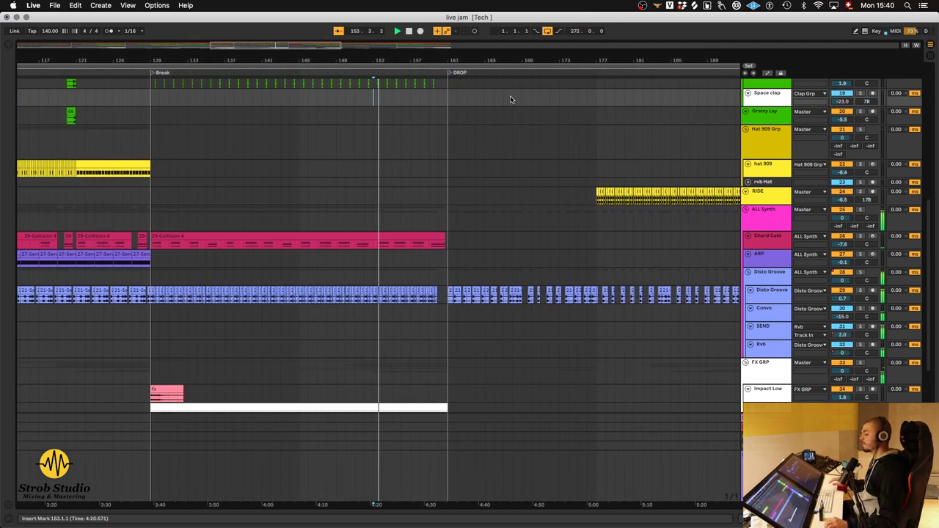
# - Examine the kick, Rev Bass, HC K Lay and percussion tracks from the Break through the DROP to about bar 217
pyautogui.scroll(10, 382, 219)
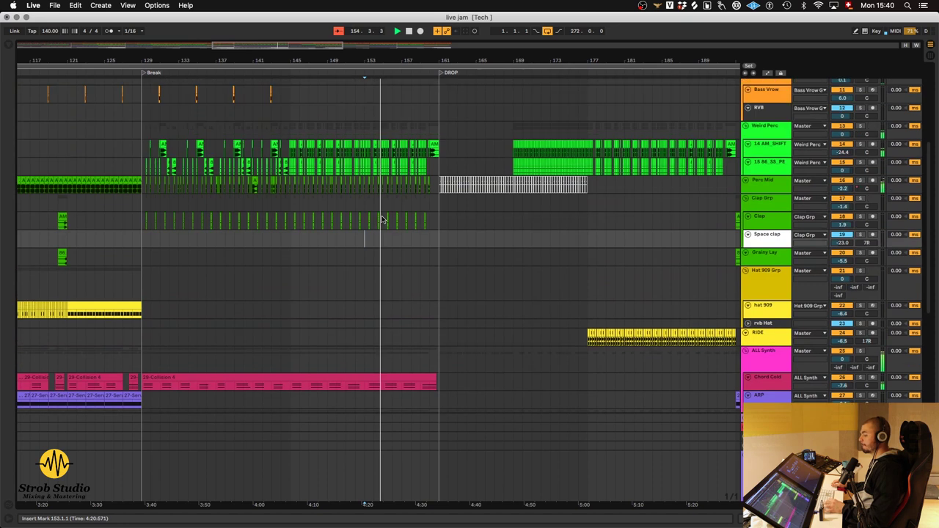
pyautogui.scroll(2, 382, 219)
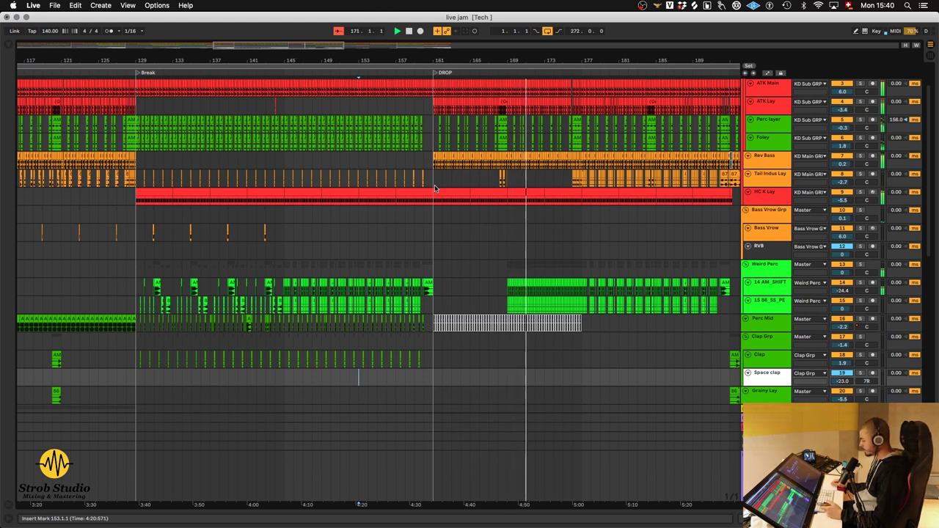
pyautogui.hscroll(10, 543, 266)
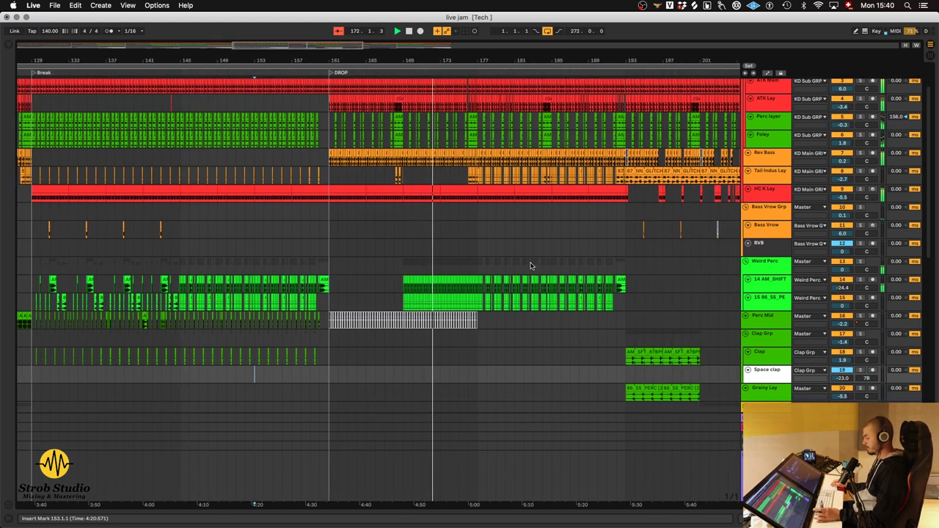
pyautogui.hscroll(3, 531, 266)
pyautogui.scroll(2, 532, 265)
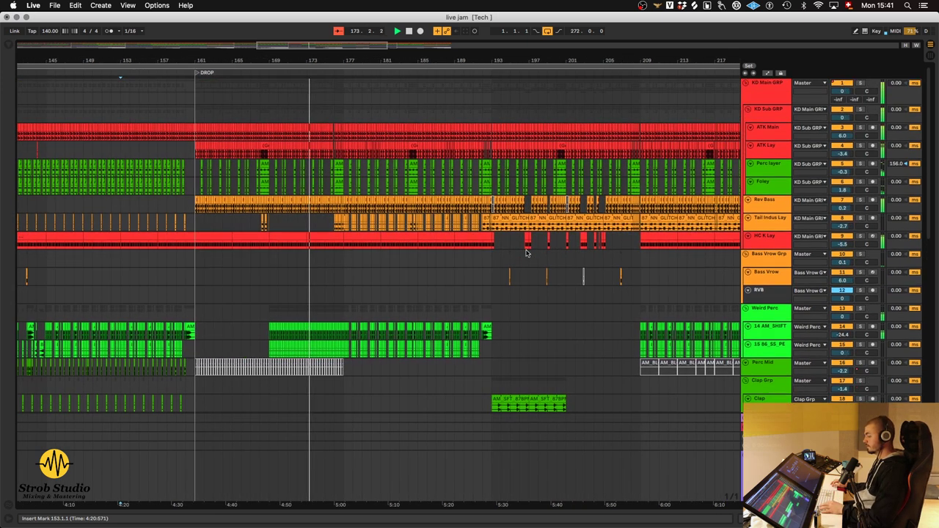
# - Inspect the kick, Perc layer, Foley and Tail Indus Lay clips up close around bars 176 and 177
pyautogui.scroll(5, 407, 240)
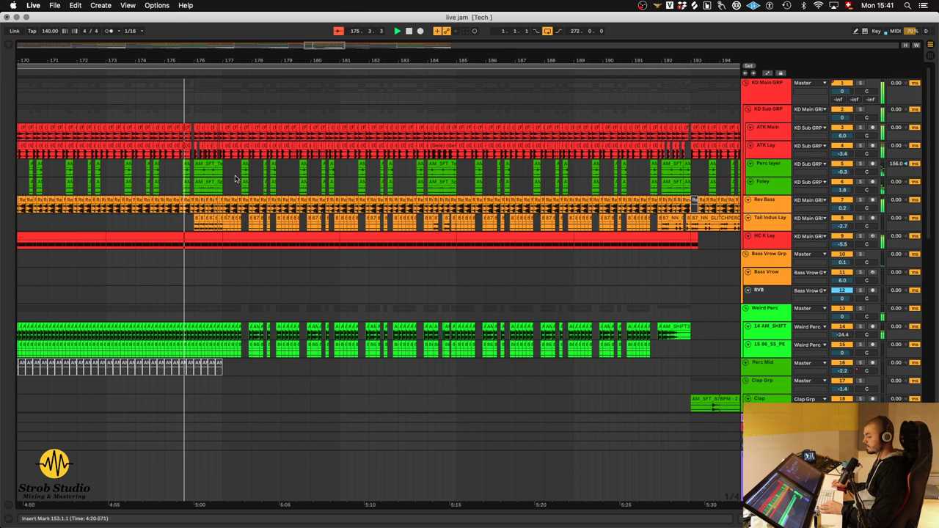
pyautogui.scroll(5, 215, 179)
pyautogui.scroll(-4, 216, 179)
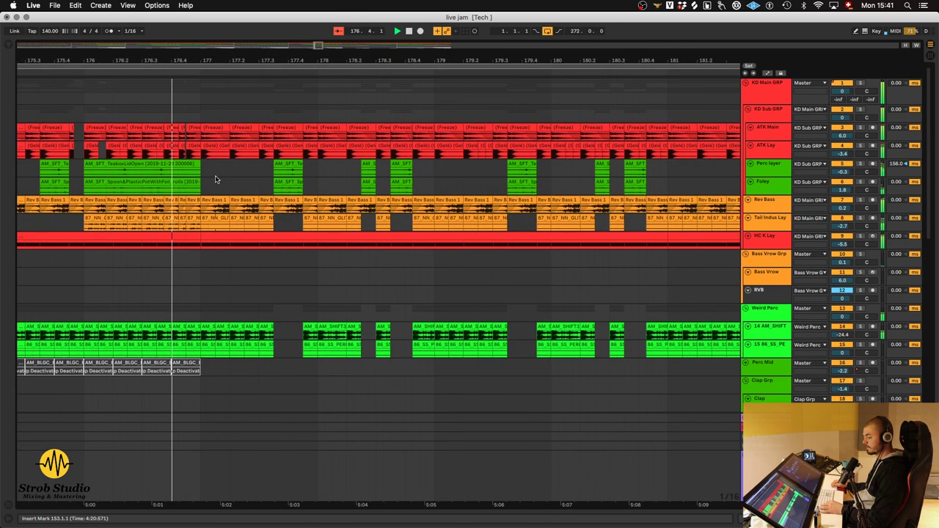
# - Examine the RIDE clips from bar 177 and the Disto Groove clips following the DROP
pyautogui.scroll(-15, 376, 247)
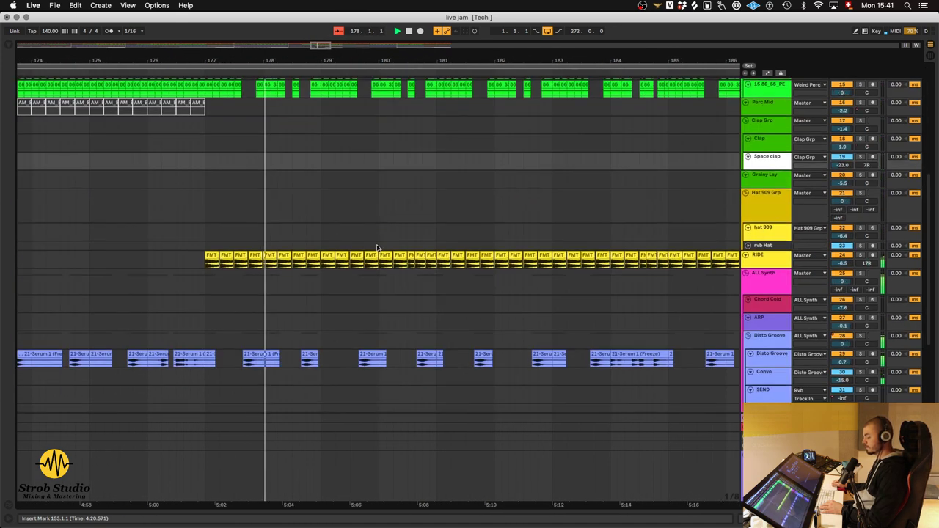
pyautogui.hscroll(5, 660, 226)
pyautogui.scroll(-6, 609, 225)
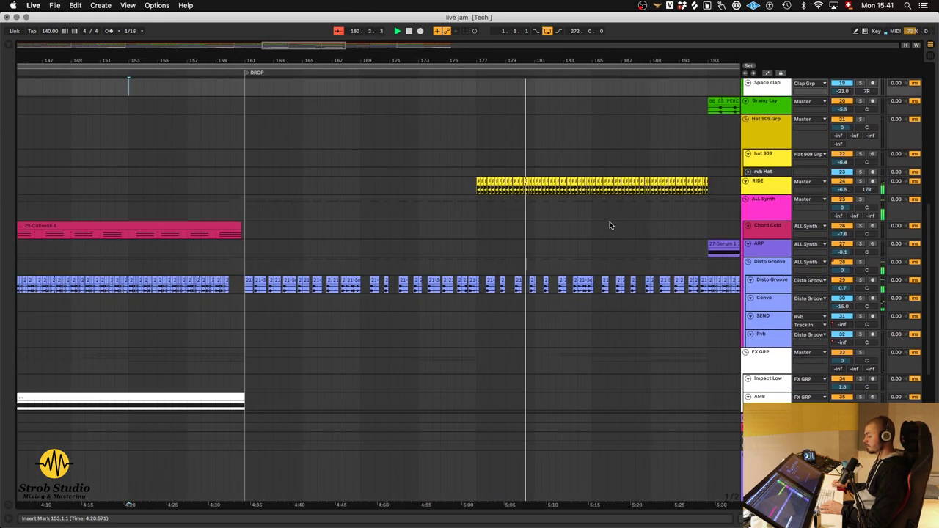
# - Examine the FX GRP clips following the DROP and the wider arrangement from bar 81 to locator 3
pyautogui.scroll(-10, 610, 225)
pyautogui.hscroll(10, 668, 283)
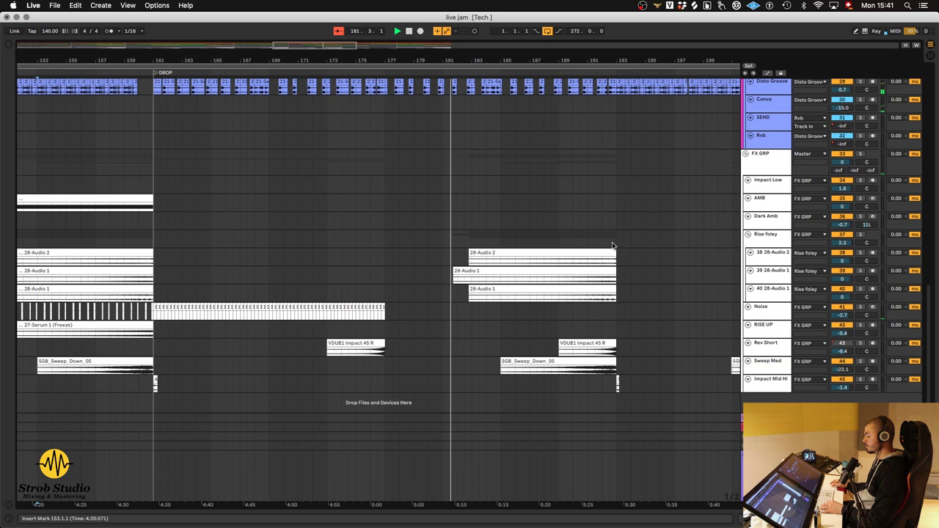
pyautogui.scroll(3, 670, 285)
pyautogui.scroll(4, 631, 286)
pyautogui.scroll(-10, 618, 287)
pyautogui.scroll(5, 619, 288)
pyautogui.scroll(8, 619, 287)
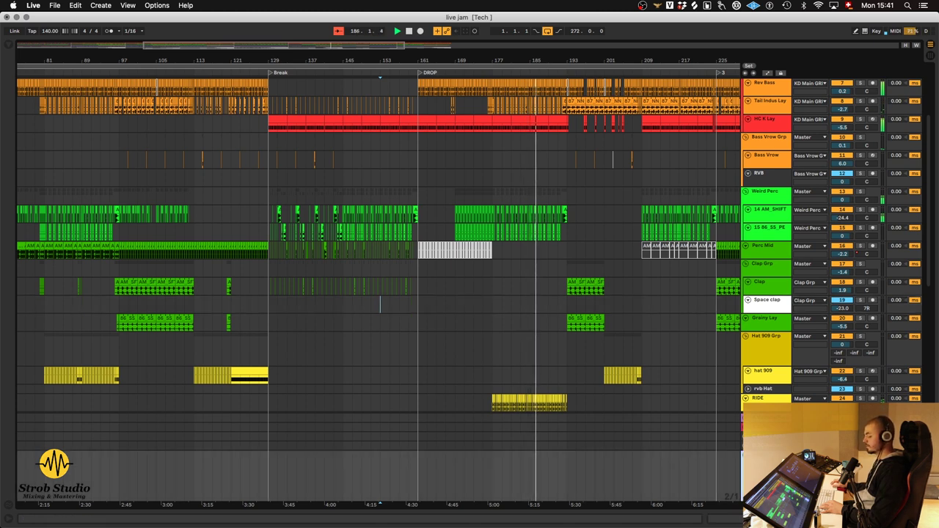
# - Show the device view with the Master effect chain and select KD Main GRP to display its devices
pyautogui.press('super+alt+l')
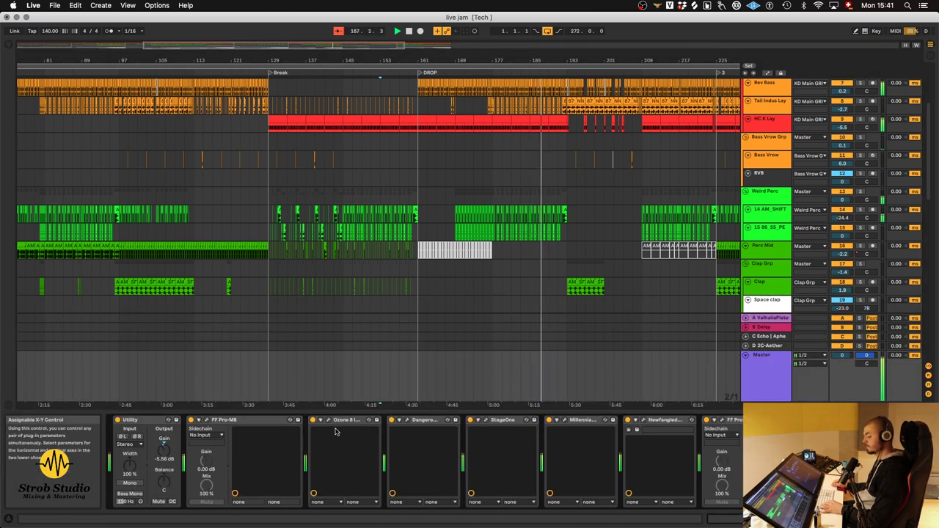
pyautogui.hscroll(5, 335, 433)
pyautogui.hscroll(-5, 335, 432)
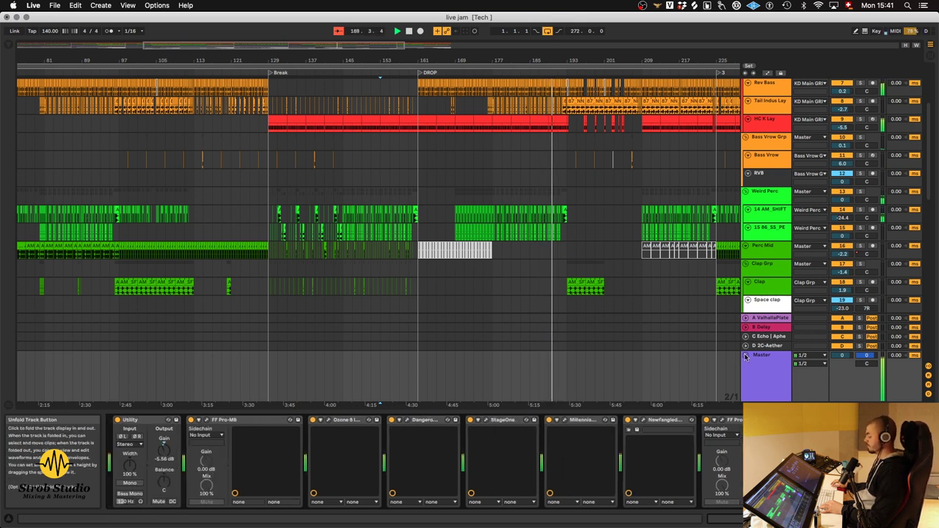
pyautogui.scroll(5, 777, 88)
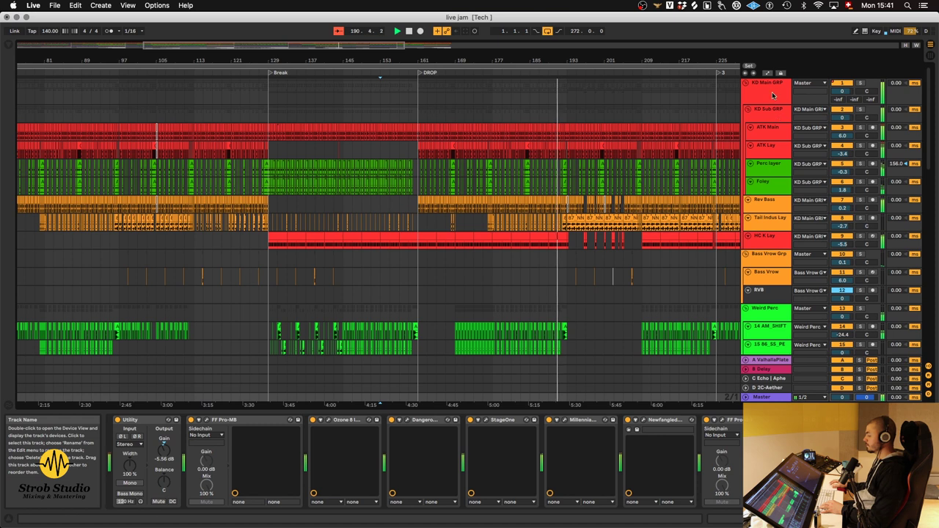
pyautogui.click(772, 96)
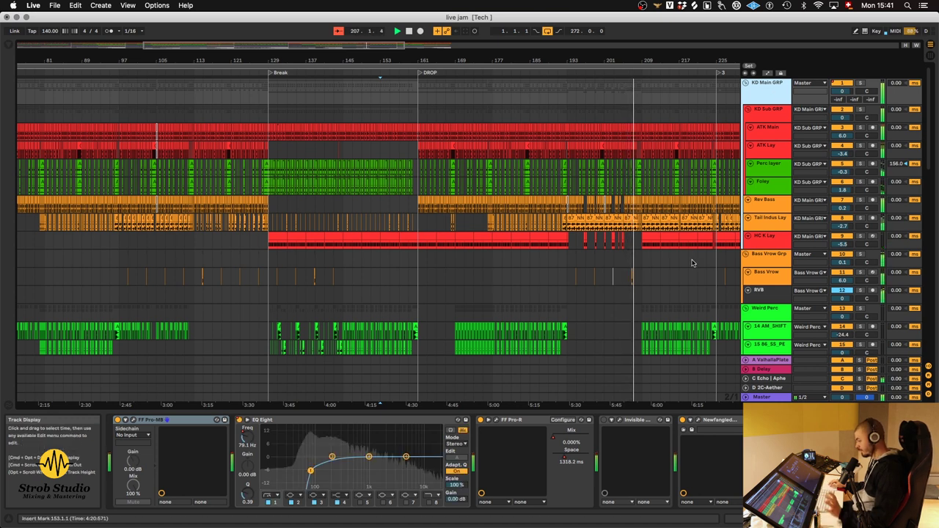
# - Fit the whole arrangement in view and stop playback at bar 209
pyautogui.press('-')
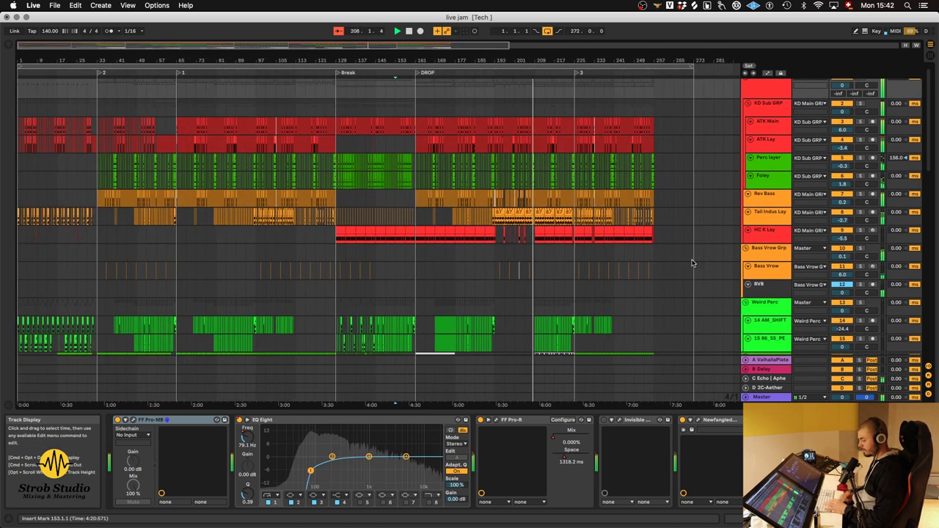
pyautogui.press('0')
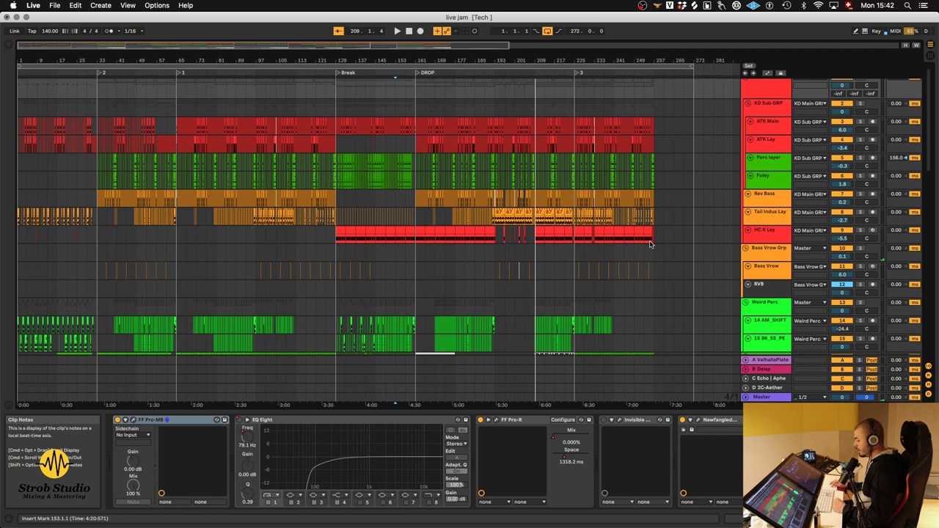
pyautogui.scroll(1, 785, 189)
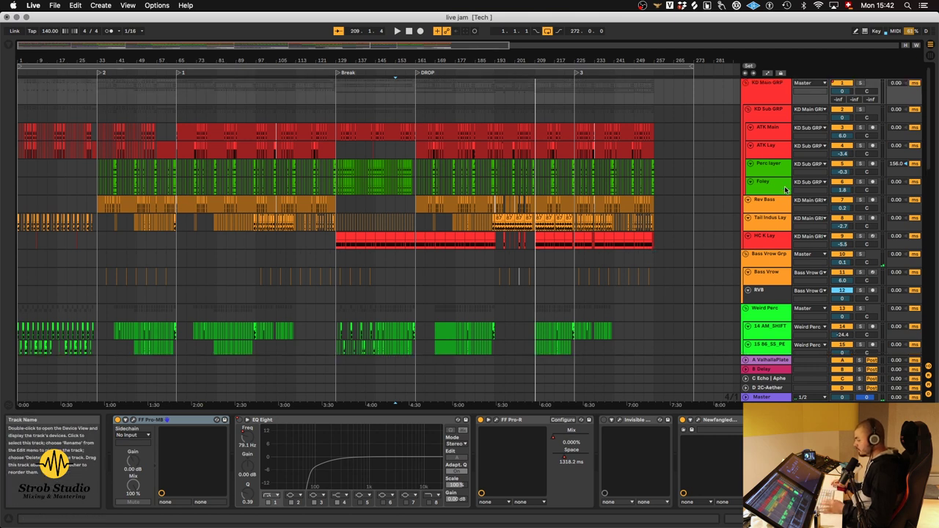
# - Fit the whole arrangement in view, then expand KD Main GRP to review its tracks and collapse it again
pyautogui.scroll(-5, 764, 218)
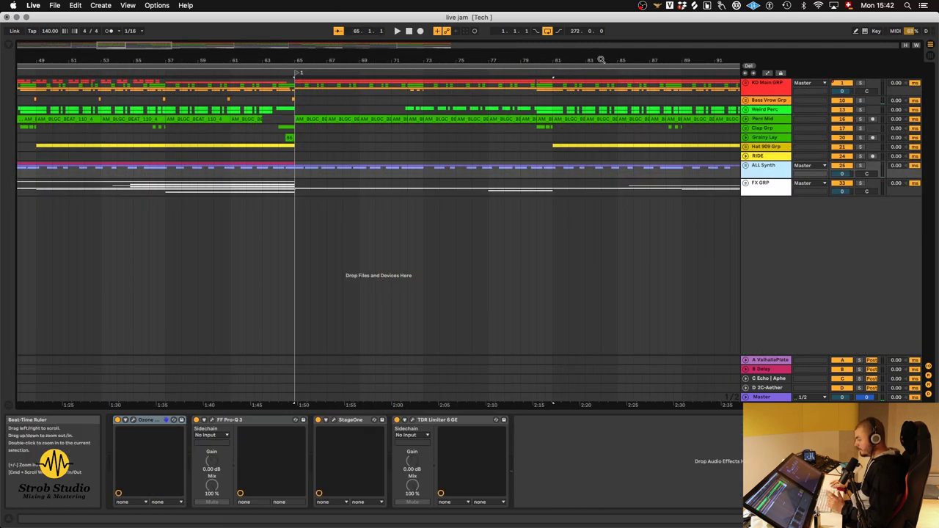
pyautogui.moveTo(587, 62); pyautogui.dragTo(587, 42)
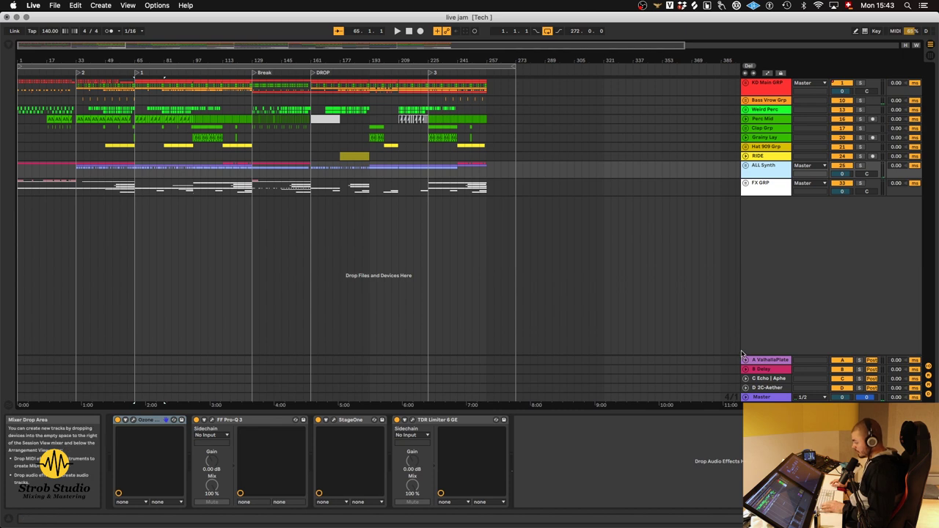
pyautogui.click(768, 87)
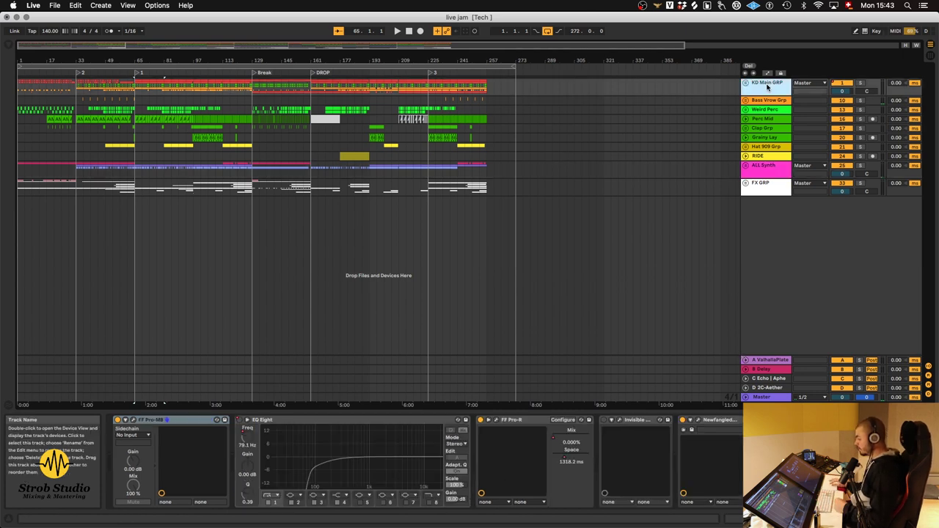
pyautogui.click(747, 83)
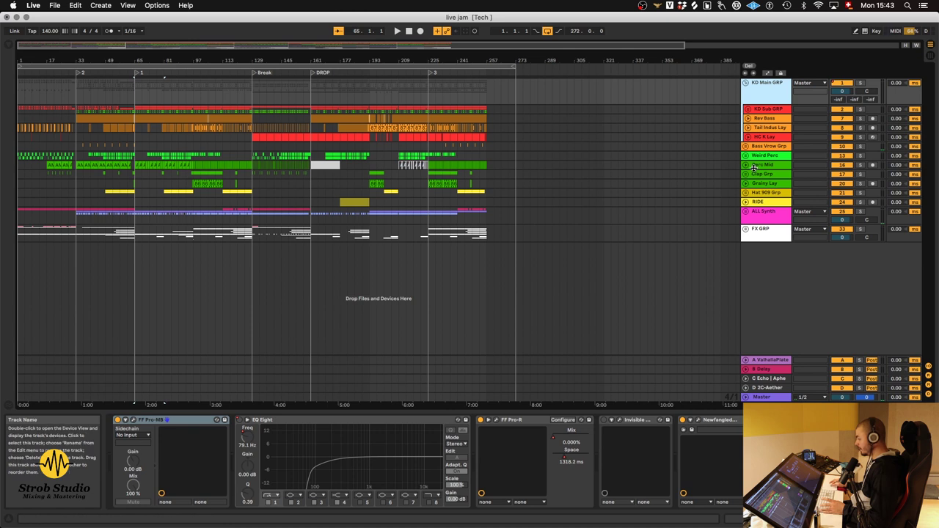
pyautogui.click(745, 83)
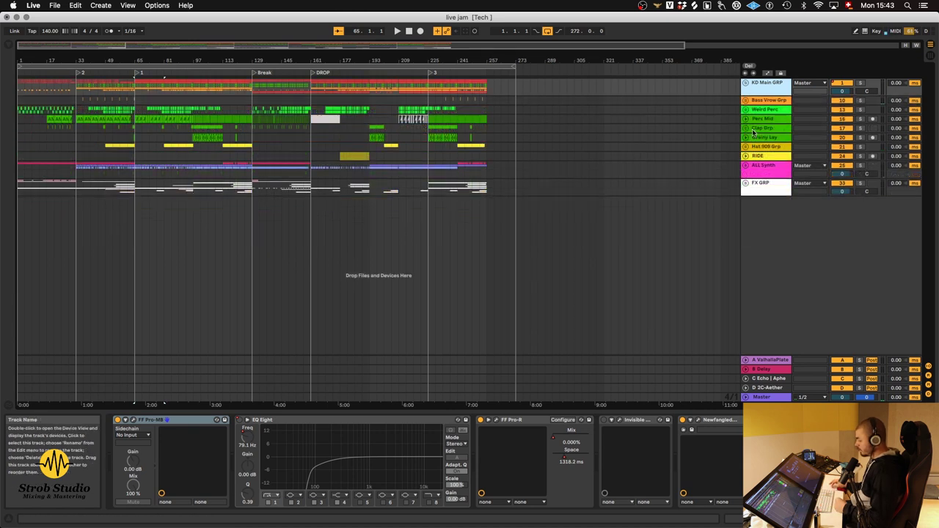
# - Expand FX GRP to look over its impact, ambience, riser and sweep tracks
pyautogui.click(767, 173)
pyautogui.click(745, 165)
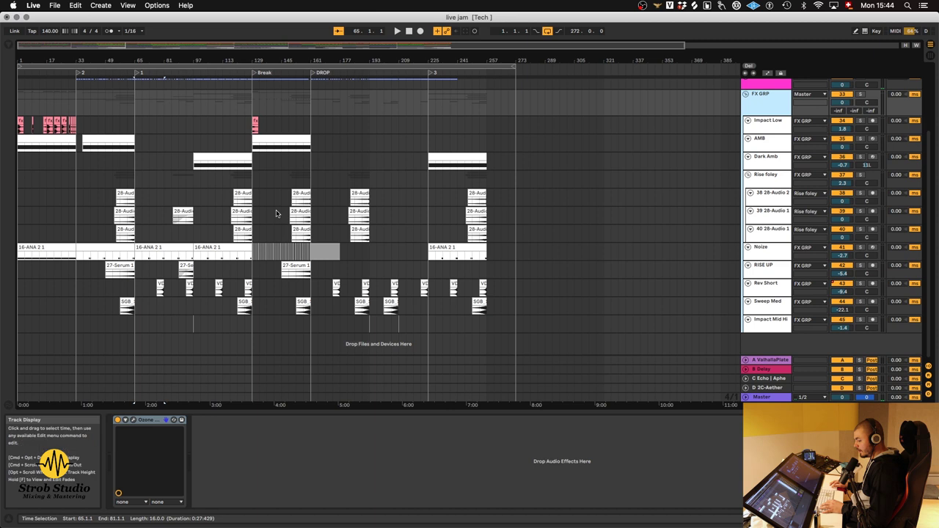
pyautogui.scroll(3, 104, 222)
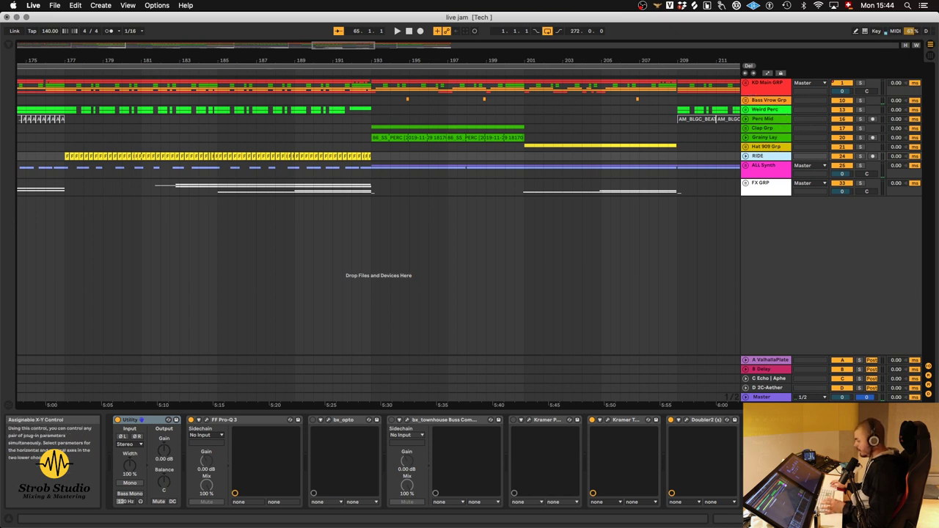
# - Select the KD Main GRP, ALL Synth and FX GRP groups together, followed by the A ValhallaPlate return
pyautogui.click(782, 83)
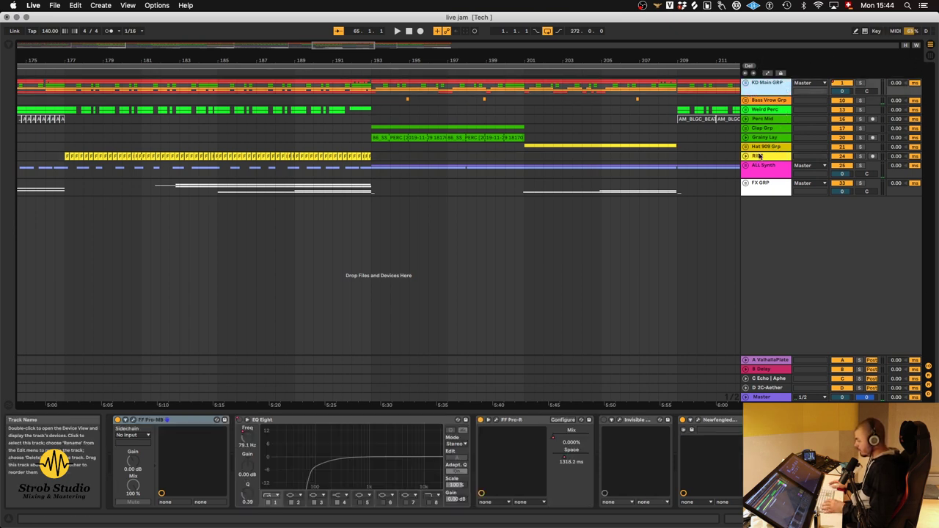
pyautogui.click(761, 166)
pyautogui.click(764, 185)
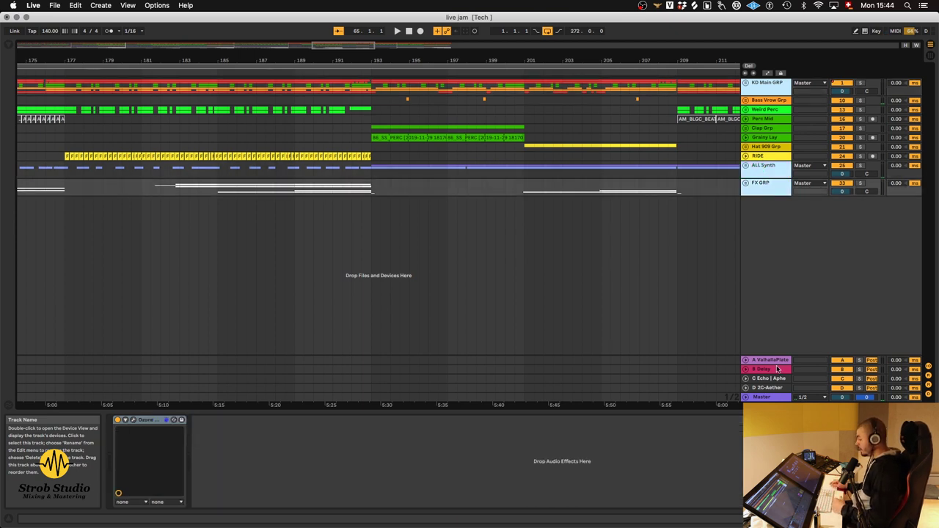
pyautogui.click(774, 361)
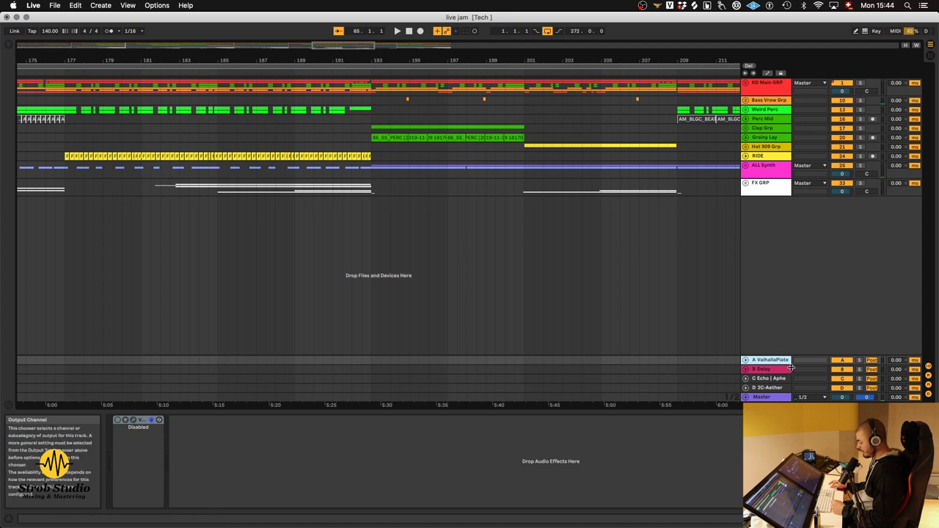
# - Select bars 65 to 97 on KD Main GRP, zoom in on that range and play the group soloed
pyautogui.scroll(-5, 419, 180)
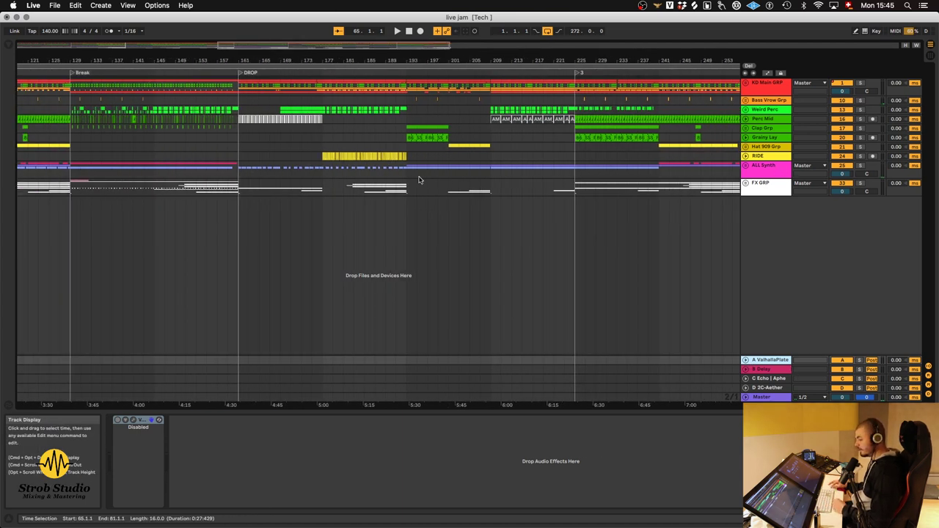
pyautogui.moveTo(254, 58); pyautogui.dragTo(578, 30)
pyautogui.click(766, 88)
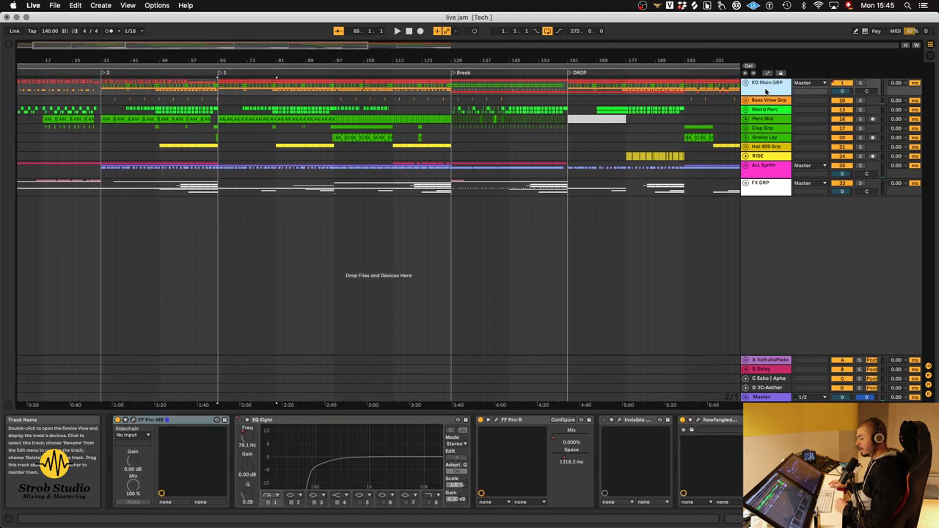
pyautogui.moveTo(219, 87); pyautogui.dragTo(334, 88)
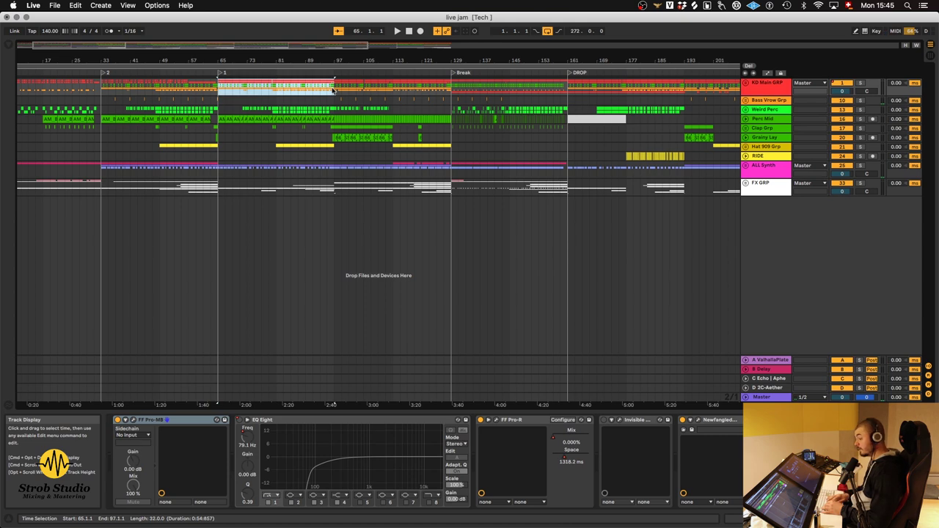
pyautogui.press('z')
pyautogui.press('space')
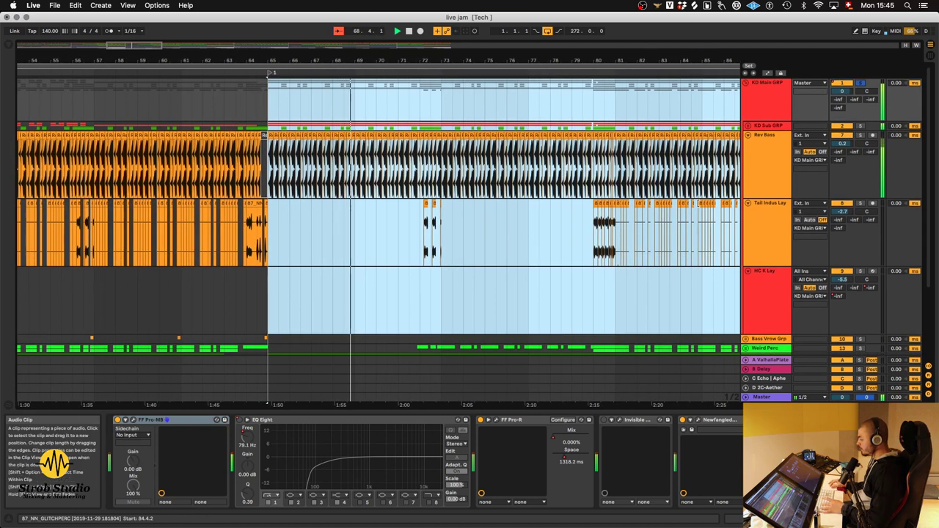
# - Expand KD Sub GRP, loop bars 65 to 69, and enlarge the ATK Main and ATK Lay clips in that range
pyautogui.press('x')
pyautogui.click(774, 145)
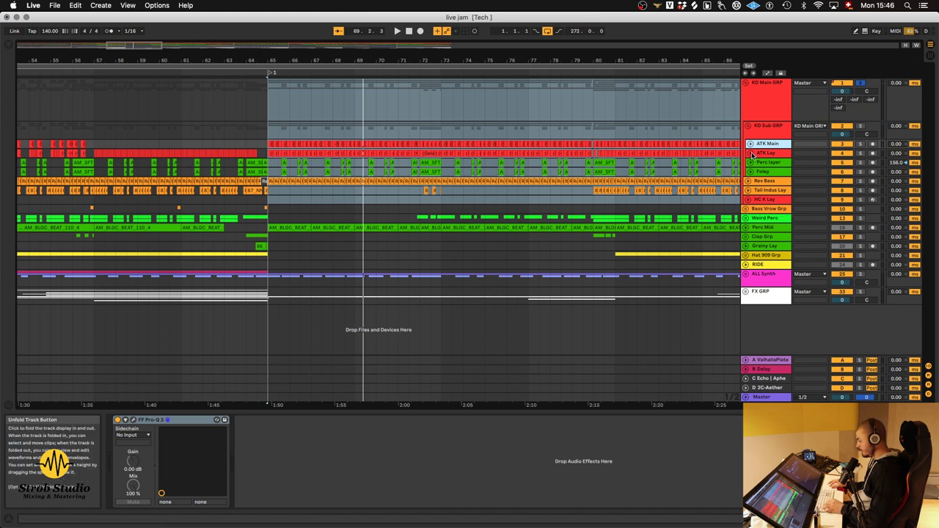
pyautogui.press('z')
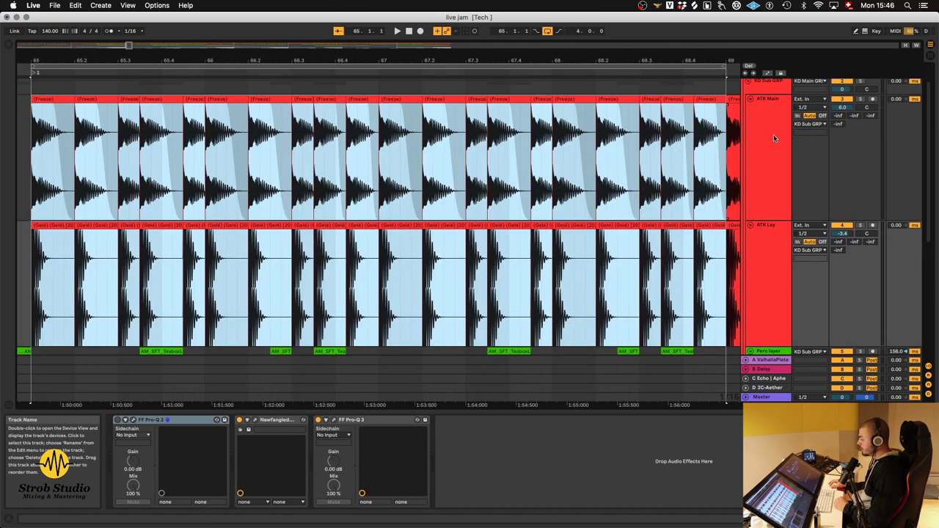
pyautogui.click(752, 149)
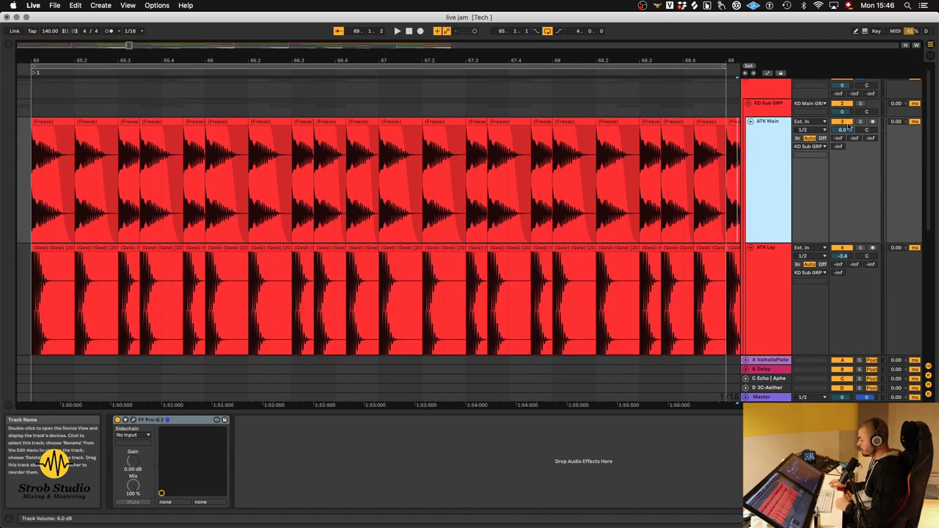
# - Play ATK Main soloed, then restart playback with ATK Lay soloed instead
pyautogui.press('space')
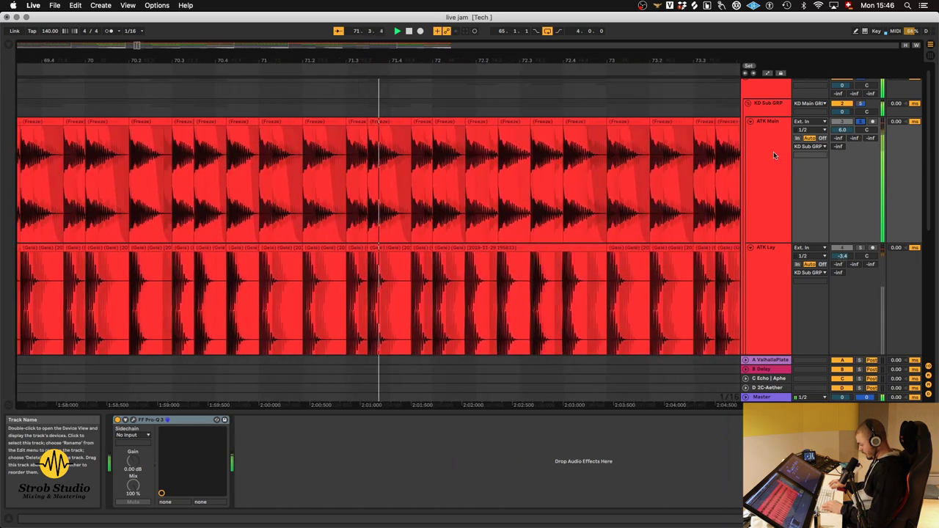
pyautogui.press('space')
pyautogui.press('space')
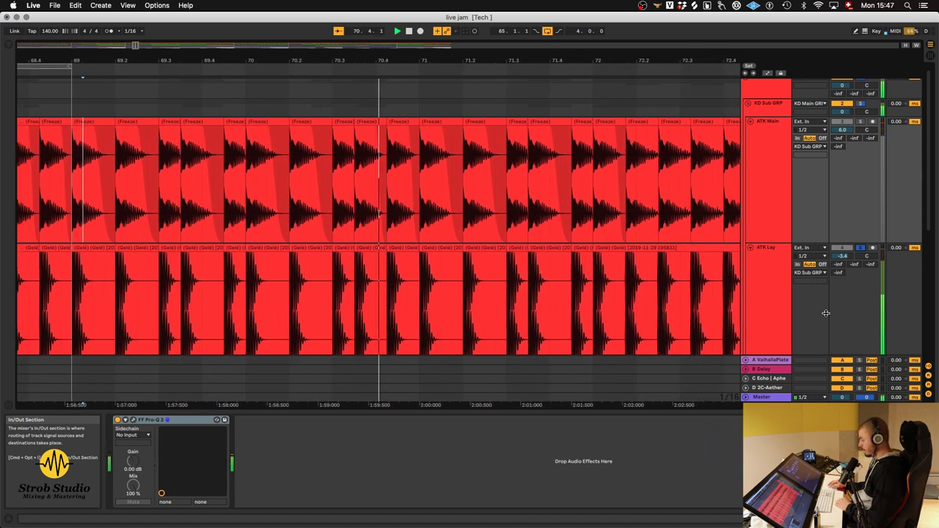
# - Compare the devices on ATK Main and ATK Lay, then play both tracks soloed together
pyautogui.click(761, 160)
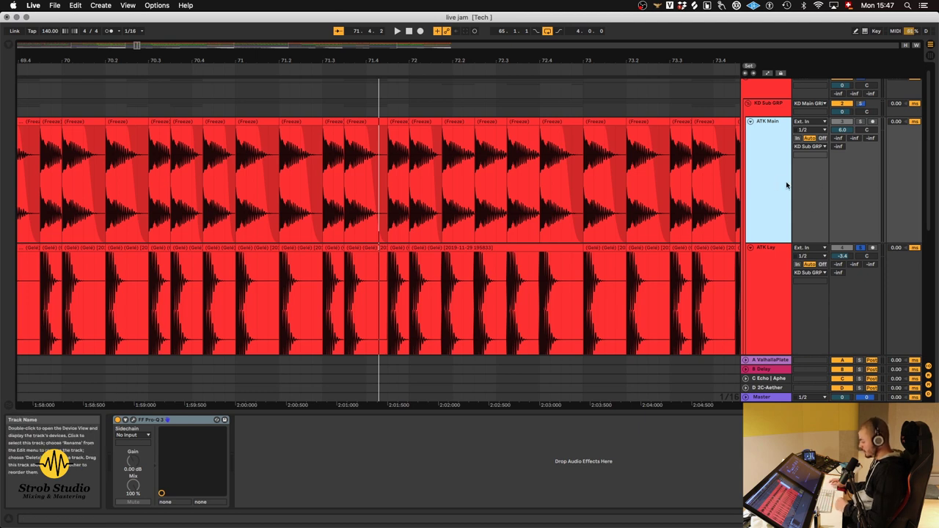
pyautogui.click(763, 320)
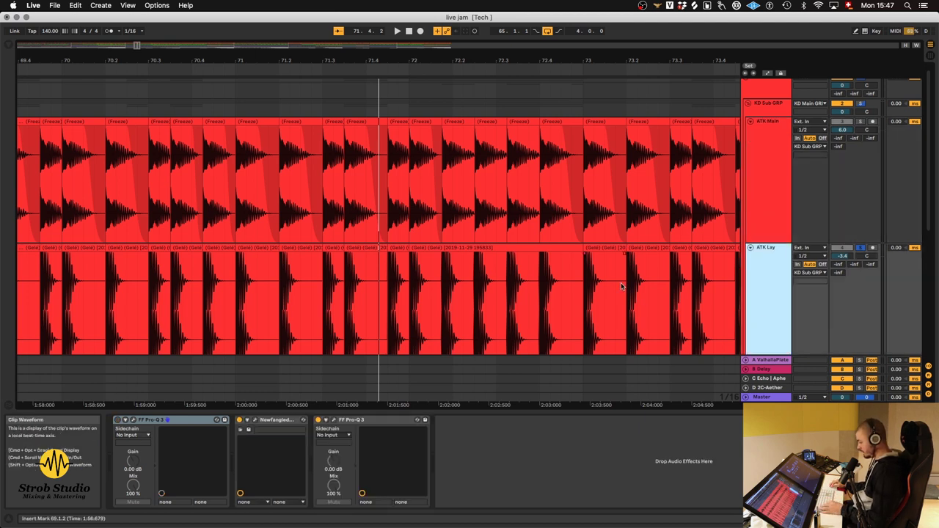
pyautogui.scroll(-10, 621, 286)
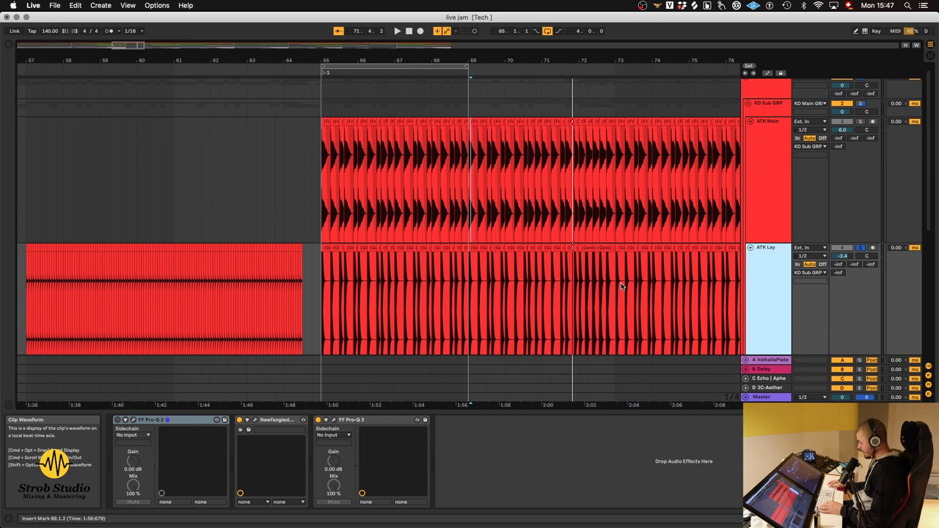
pyautogui.click(770, 146)
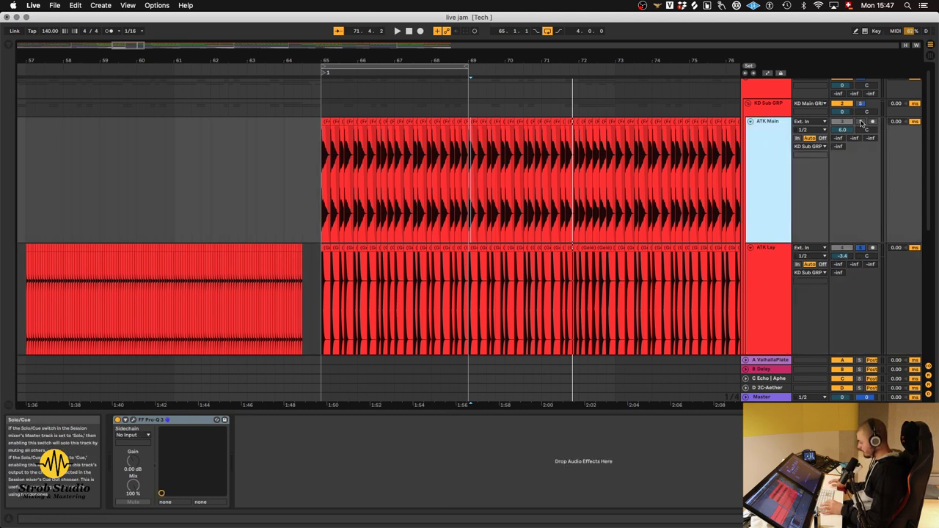
pyautogui.press('space')
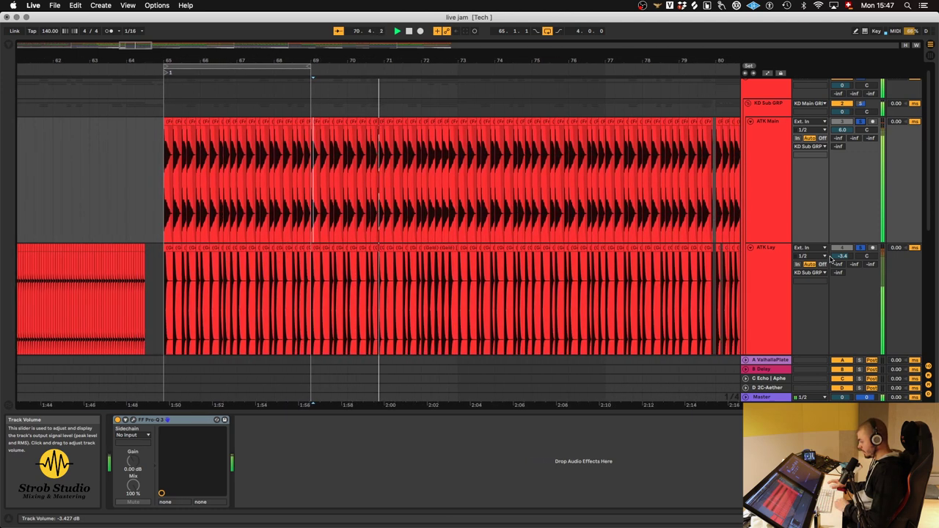
# - Examine the ATK Main and ATK Lay kick waveforms and fades closely around bar 71
pyautogui.scroll(1, 778, 184)
pyautogui.click(778, 183)
pyautogui.moveTo(354, 55); pyautogui.dragTo(336, 213)
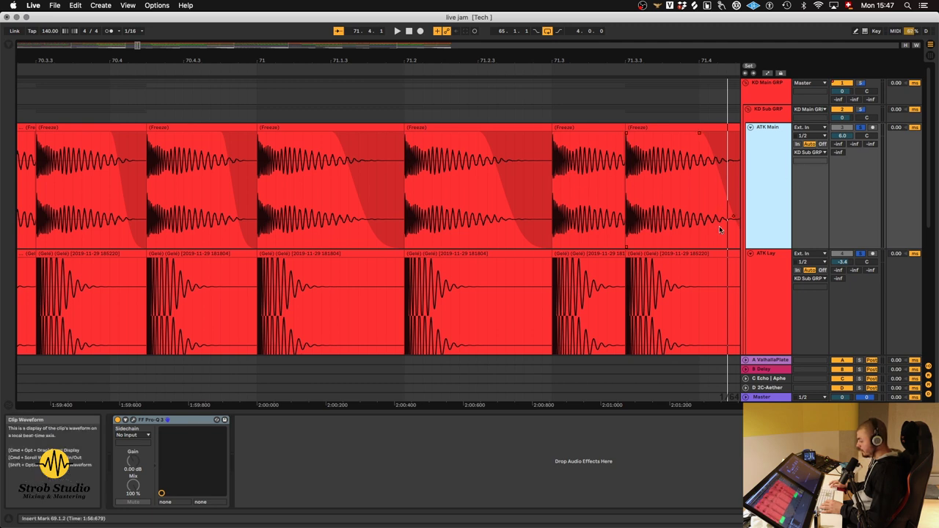
pyautogui.scroll(-3, 719, 226)
pyautogui.click(783, 229)
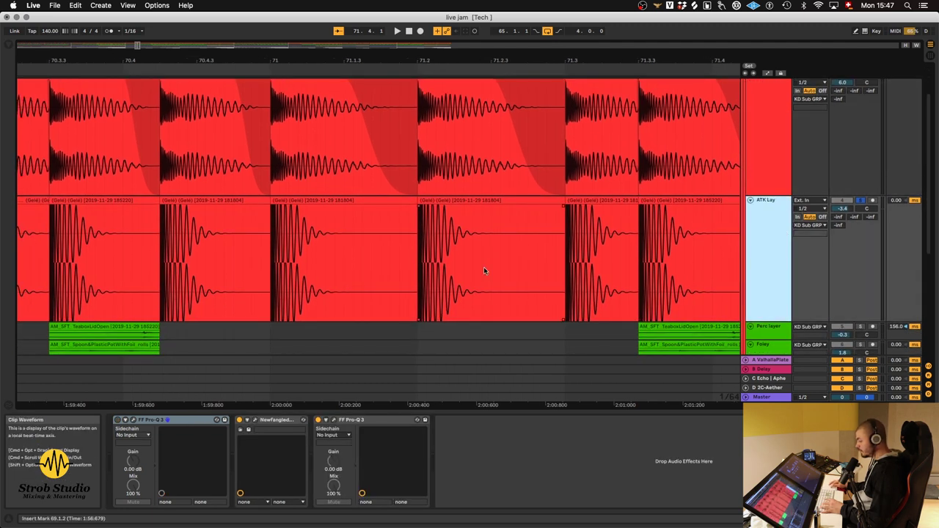
pyautogui.scroll(-1, 481, 267)
pyautogui.scroll(-6, 437, 228)
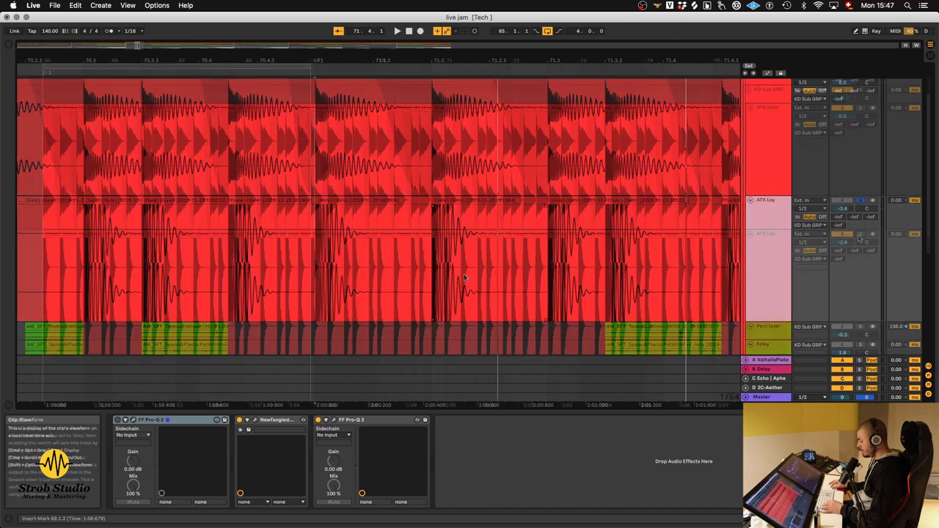
# - Open the FF Pro-Q 3 window on ATK Main, move it over the lower clips, and place the insert mark at 69.1.3
pyautogui.click(774, 182)
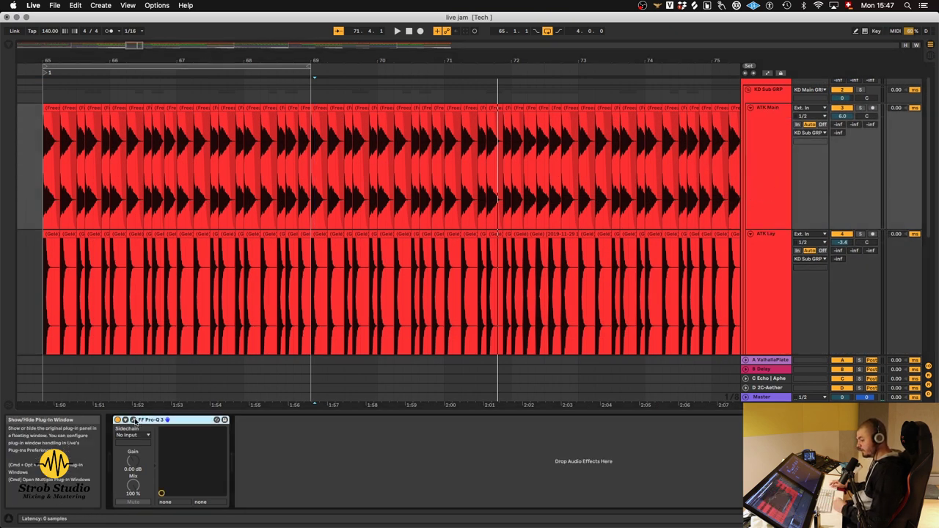
pyautogui.click(133, 420)
pyautogui.moveTo(319, 51); pyautogui.dragTo(395, 205)
pyautogui.click(319, 160)
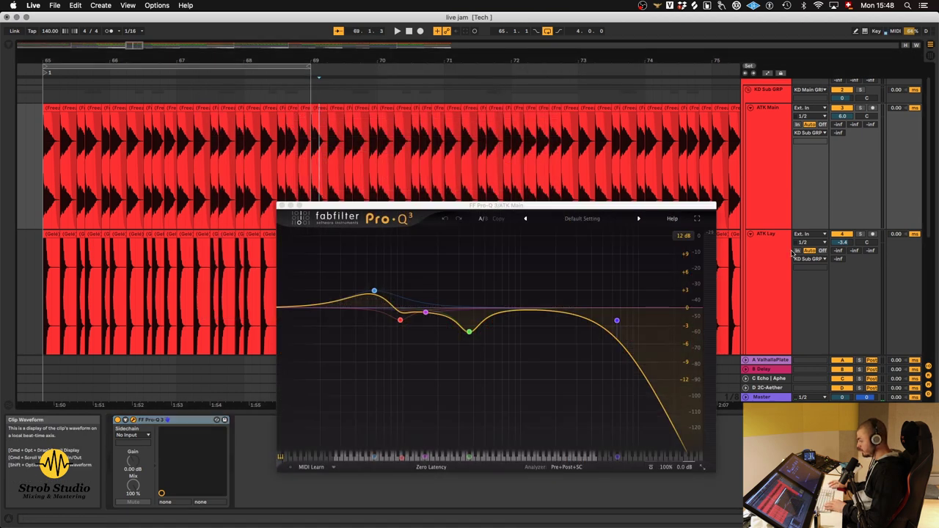
# - Play ATK Main soloed and compare its sound with FF Pro-Q 3 bypassed and active
pyautogui.press('space')
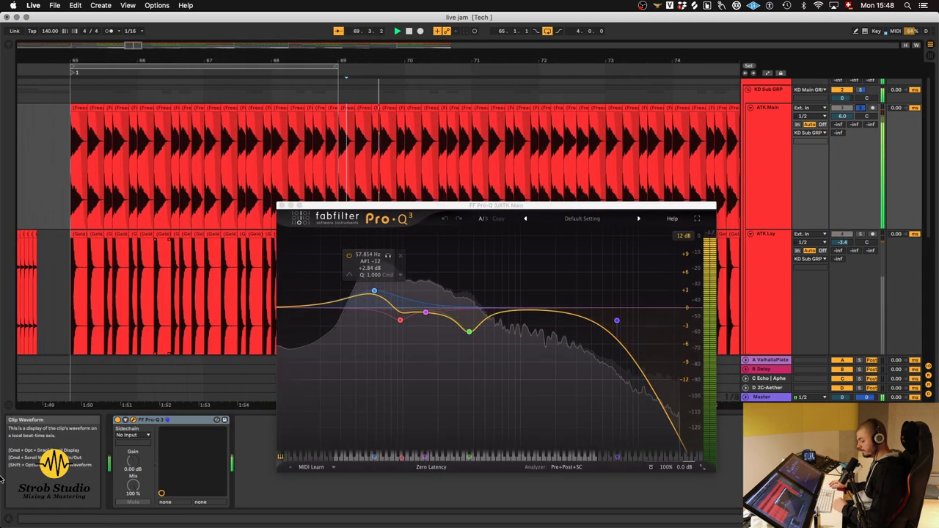
pyautogui.click(117, 419)
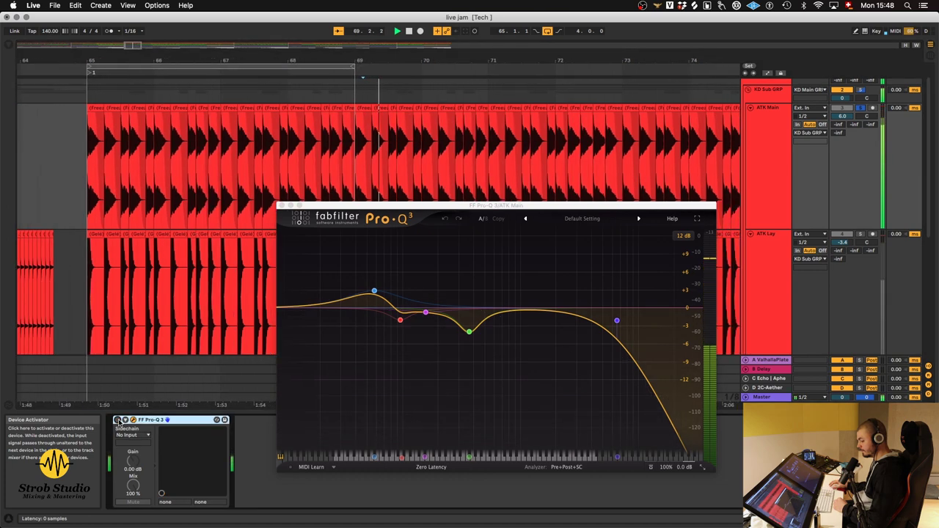
pyautogui.click(117, 419)
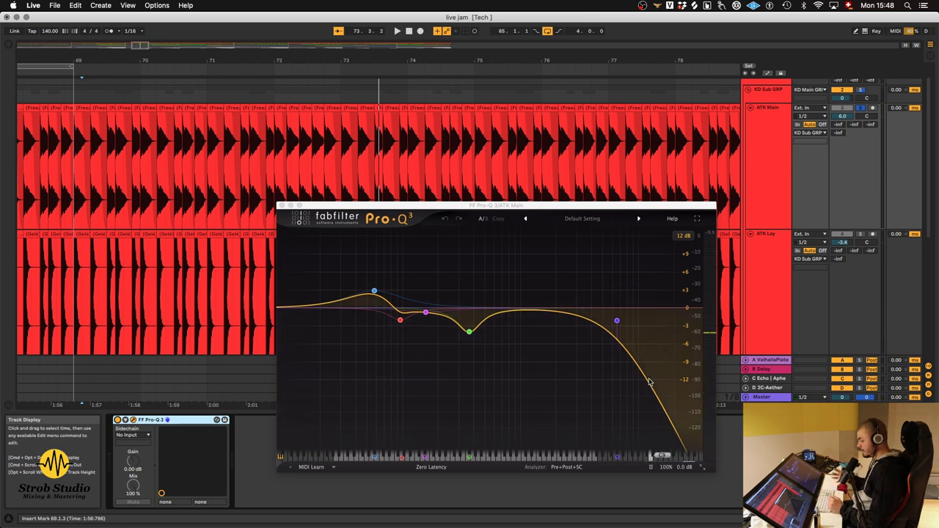
# - Solo ATK Lay alongside ATK Main, play them, and open ATK Lay's last FF Pro-Q 3 window
pyautogui.click(862, 233)
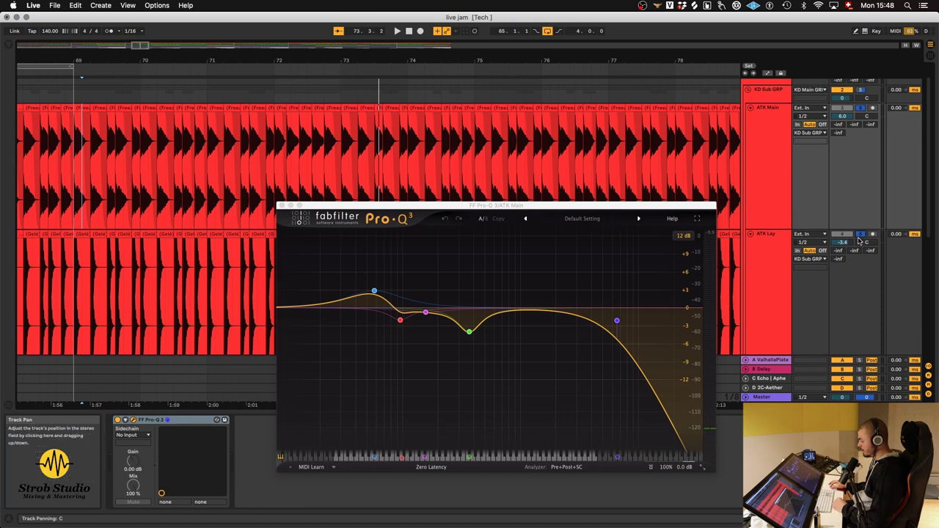
pyautogui.click(755, 257)
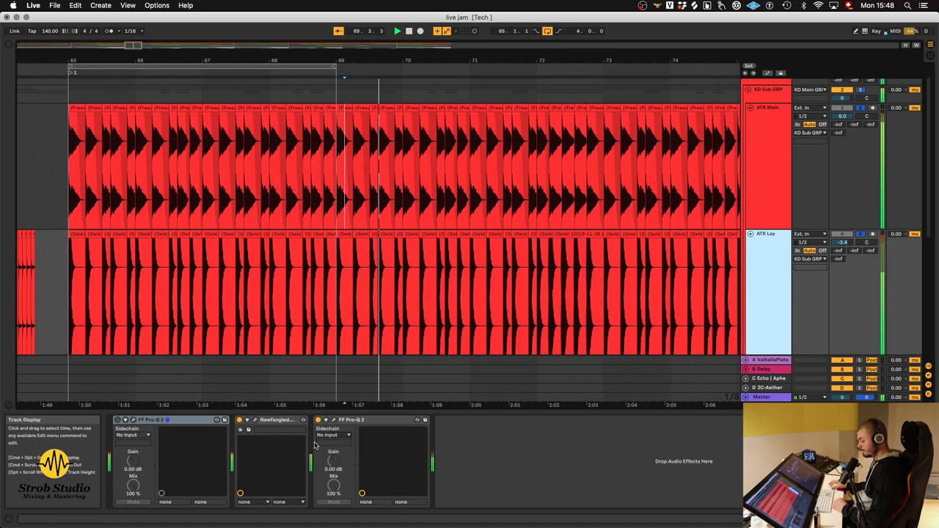
pyautogui.click(334, 419)
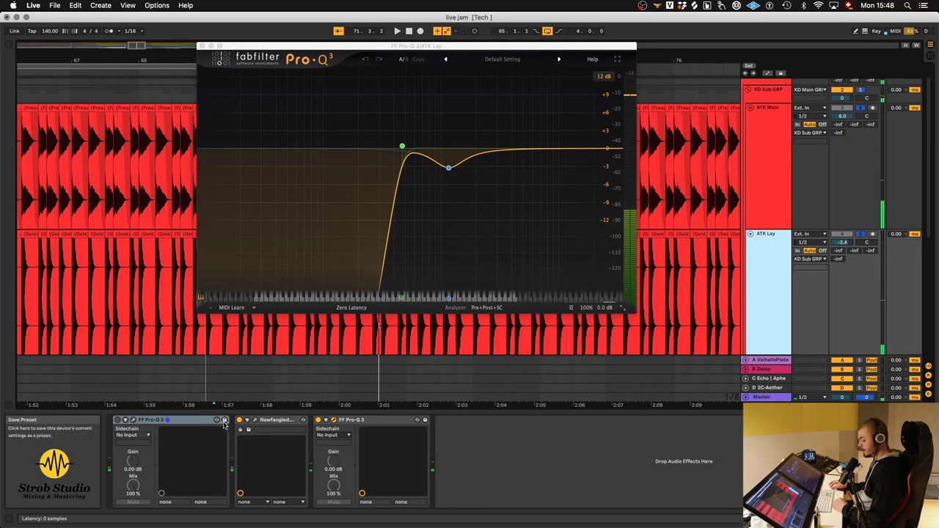
# - View the Newfangled Saturate drive and clipper shape on ATK Lay, close its window, and inspect the low-cut band in FF Pro-Q 3
pyautogui.click(255, 419)
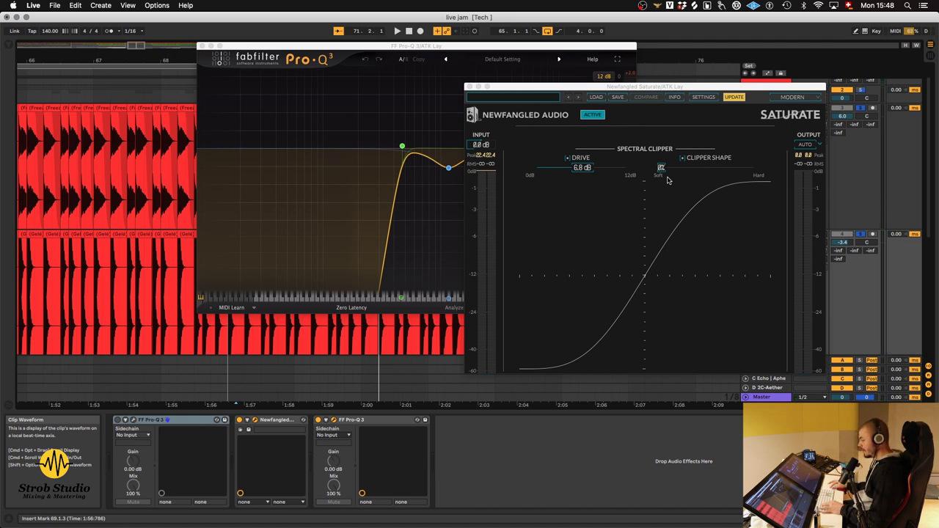
pyautogui.click(468, 86)
pyautogui.moveTo(397, 170)
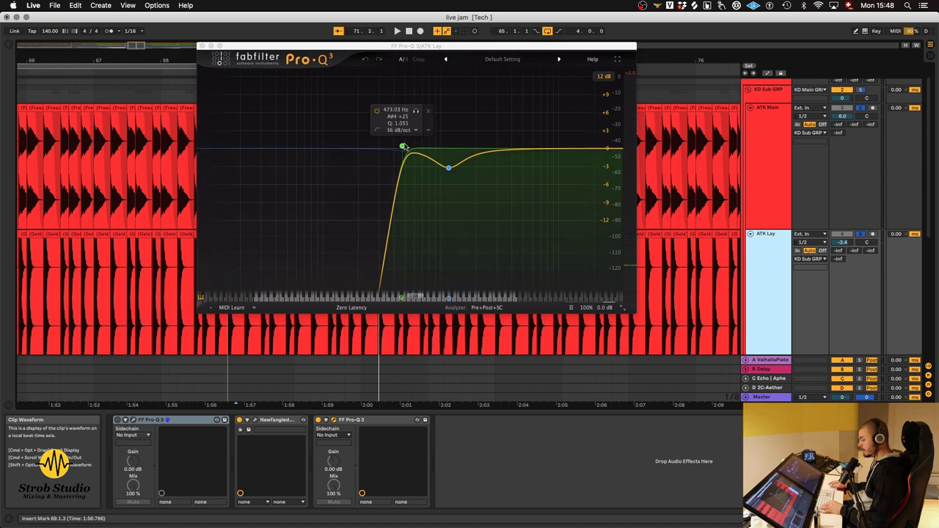
# - Play ATK Lay soloed, compare its last FF Pro-Q 3 bypassed and active, and close the EQ window
pyautogui.click(767, 107)
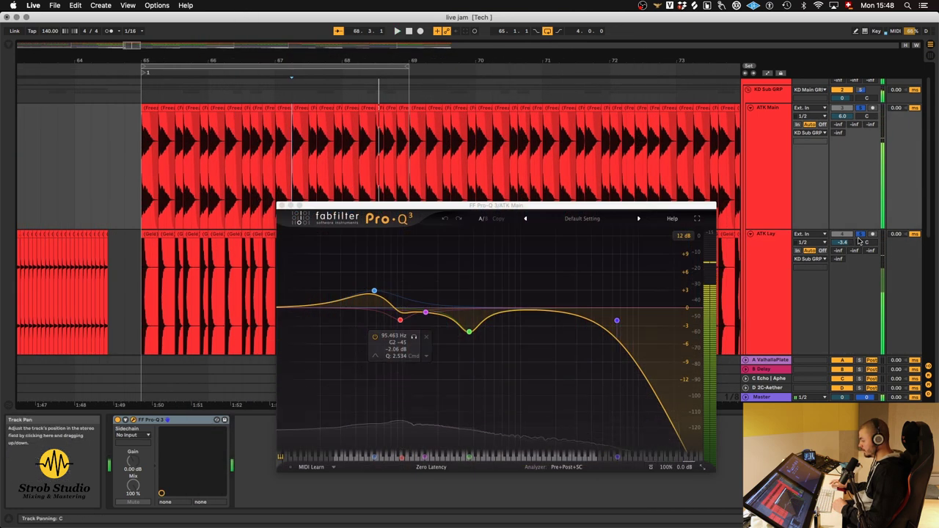
pyautogui.click(855, 239)
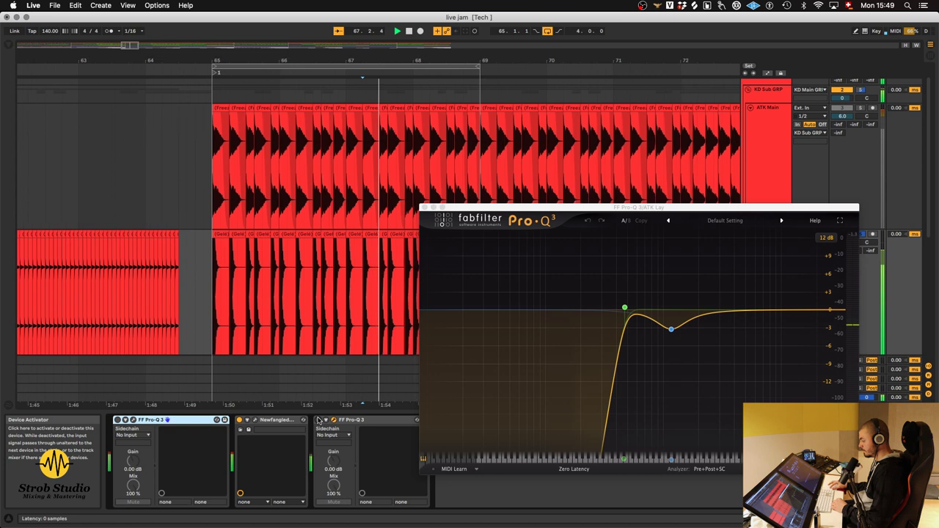
pyautogui.click(318, 420)
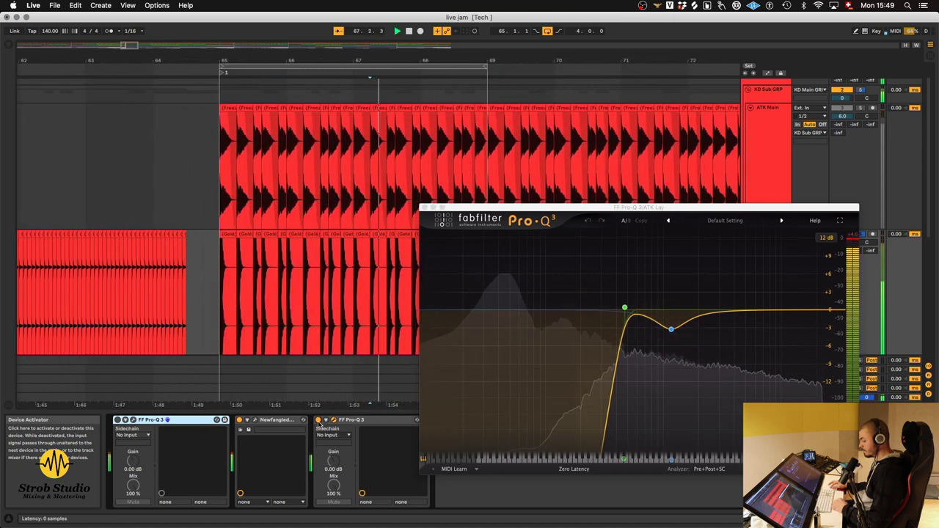
pyautogui.click(320, 420)
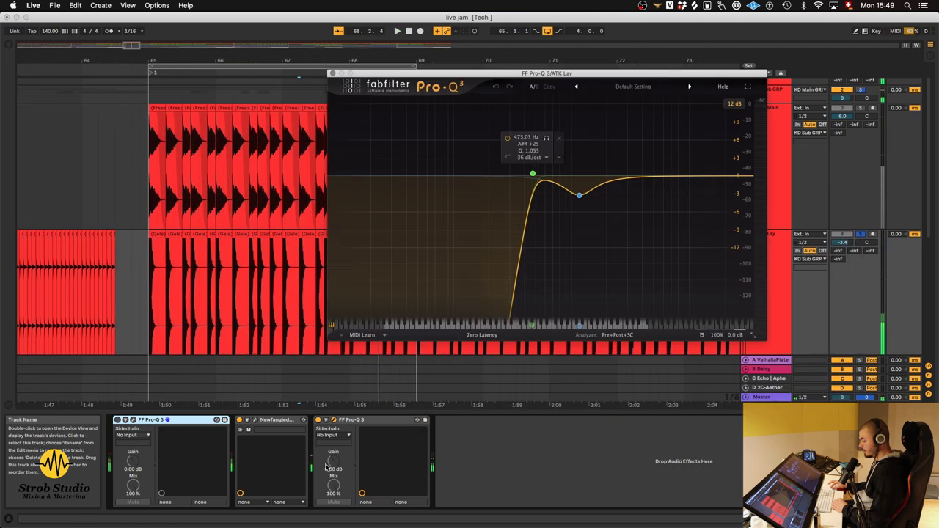
pyautogui.click(323, 419)
# - Fold the ATK Main and ATK Lay tracks, then enlarge and solo the Rev Bass track
pyautogui.click(780, 256)
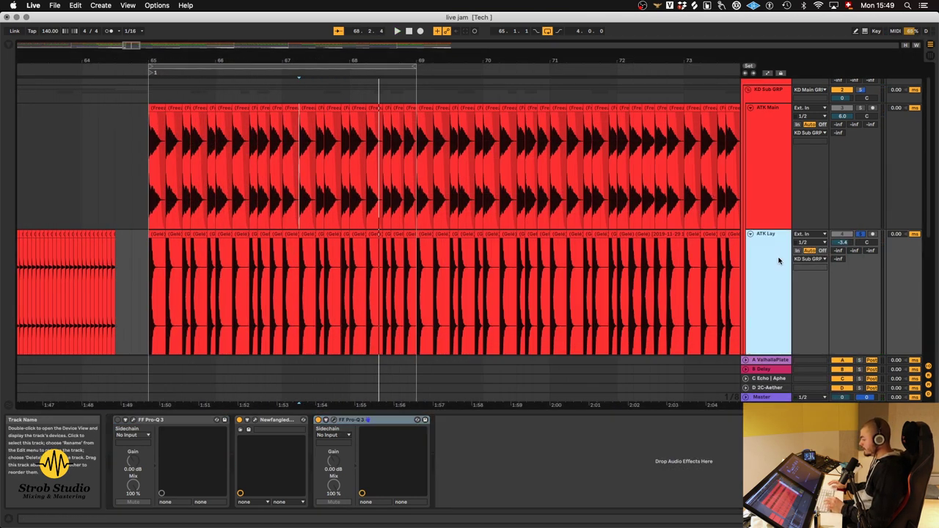
pyautogui.click(777, 187)
pyautogui.scroll(1, 776, 191)
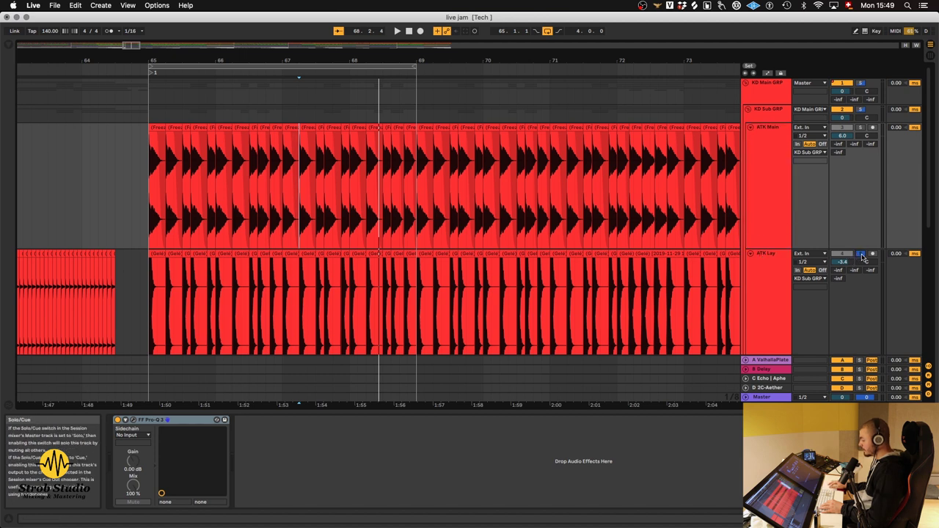
pyautogui.click(750, 127)
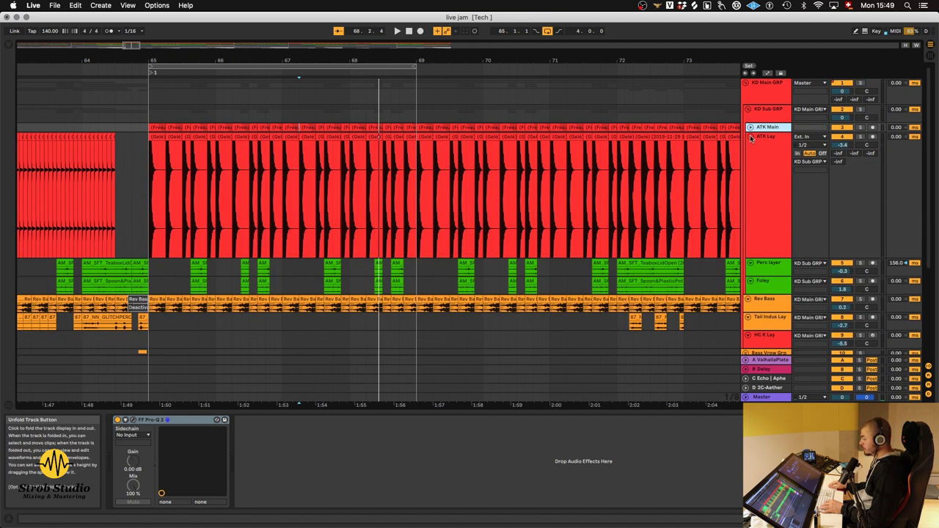
pyautogui.click(749, 137)
pyautogui.moveTo(771, 195); pyautogui.dragTo(751, 244)
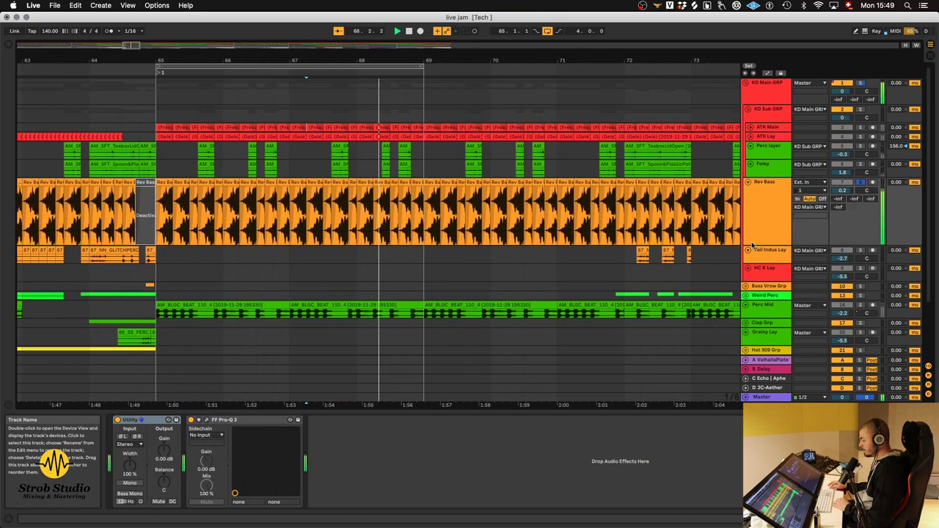
# - Play Rev Bass on its own and examine its waveforms and fades closely around bar 66
pyautogui.press('space')
pyautogui.press('+')
pyautogui.press('+')
pyautogui.press('+')
pyautogui.press('+')
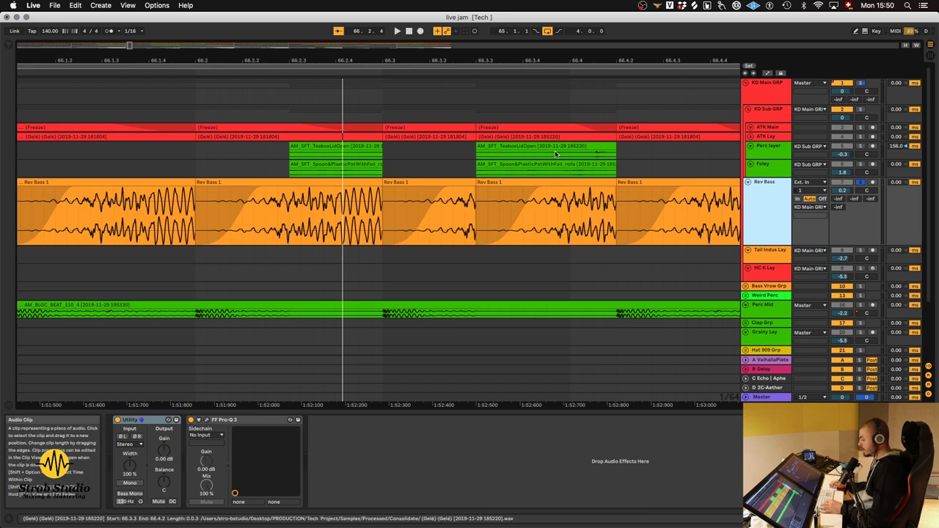
# - Solo ATK Main and ATK Lay alongside Rev Bass and play the three layers together from bar 65
pyautogui.scroll(-10, 477, 214)
pyautogui.click(477, 214)
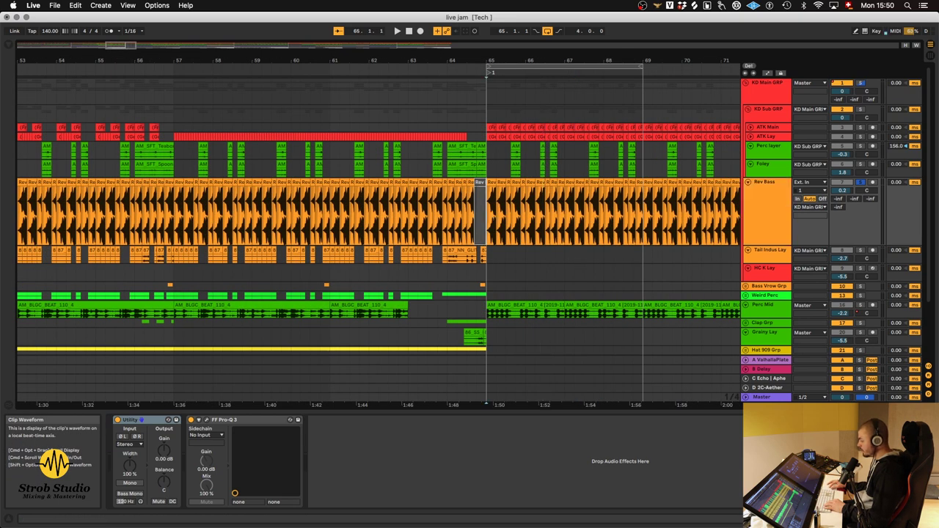
pyautogui.hscroll(4, 860, 185)
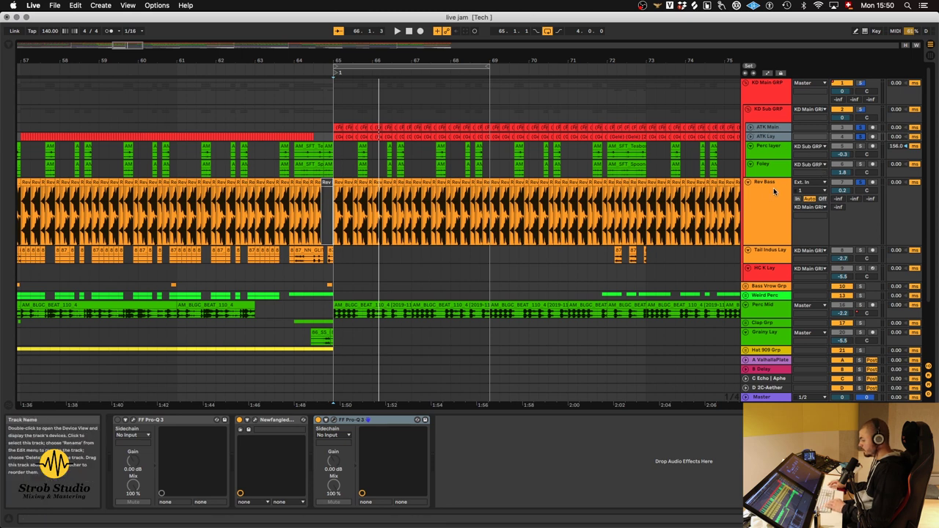
pyautogui.press('space')
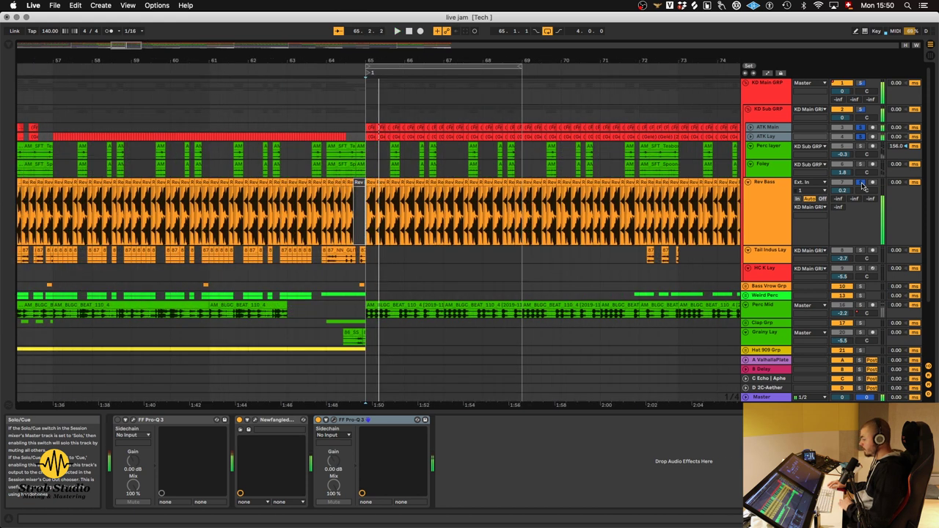
# - Review the device chains of Rev Bass, ATK Main and ATK Lay one after another
pyautogui.click(751, 215)
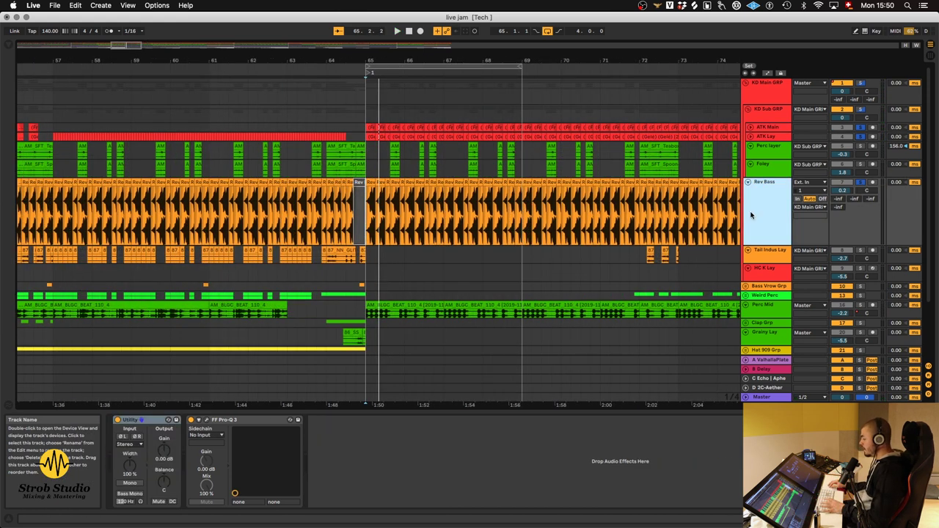
pyautogui.click(776, 117)
pyautogui.click(776, 129)
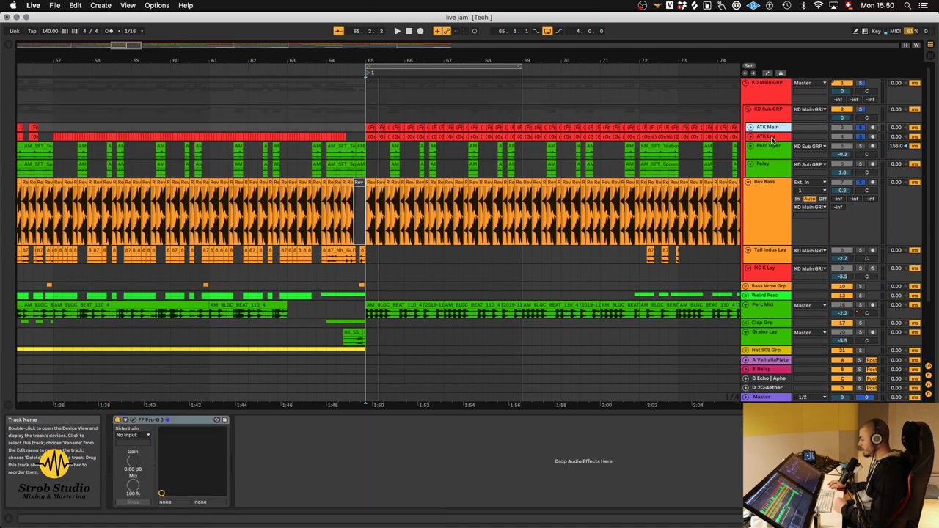
pyautogui.click(772, 138)
# - Open FF Pro-L 2 on KD Sub GRP, watch its limiting while the soloed kick layers play, and close its window
pyautogui.click(772, 112)
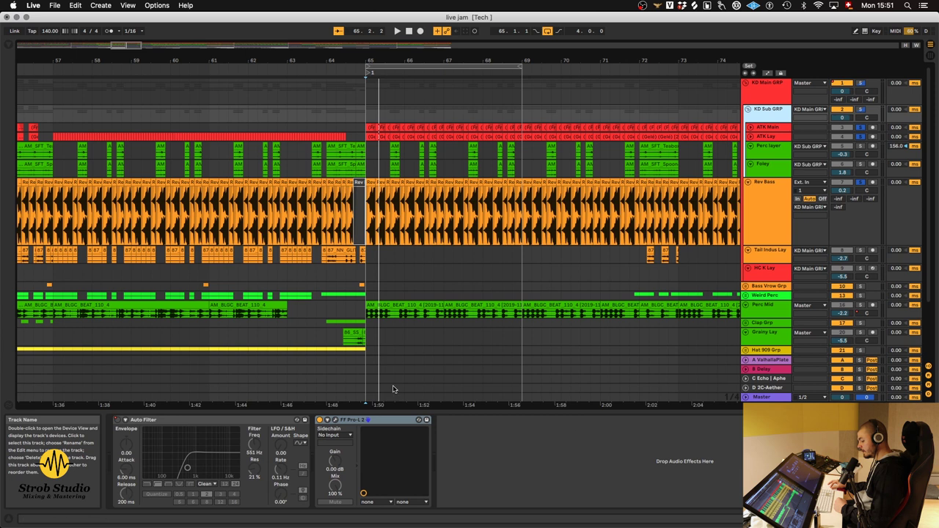
pyautogui.click(336, 421)
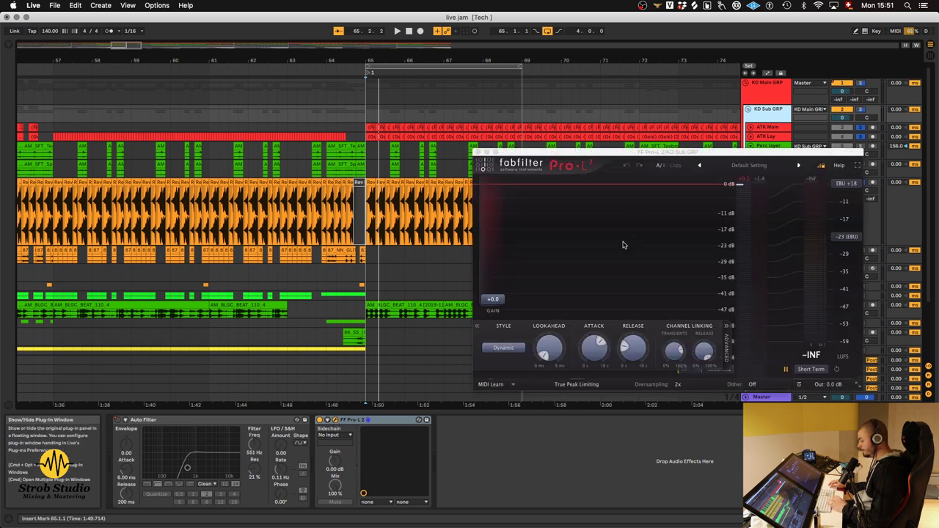
pyautogui.press('space')
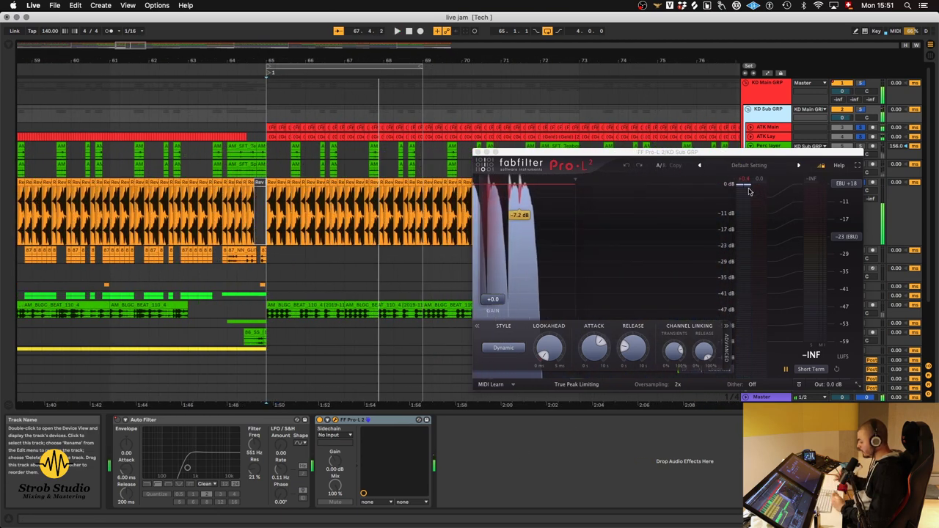
pyautogui.click(770, 115)
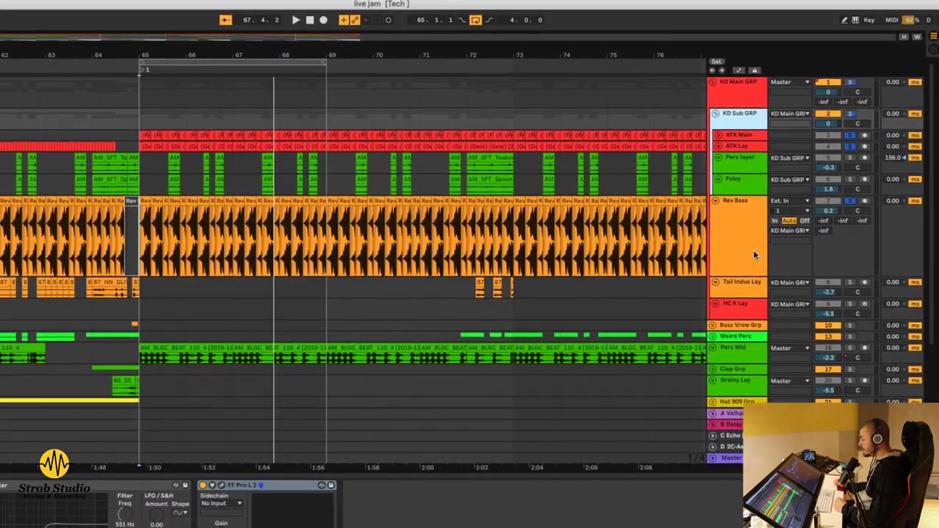
# - Compare the device chain of Rev Bass with the one on KD Main GRP
pyautogui.click(755, 254)
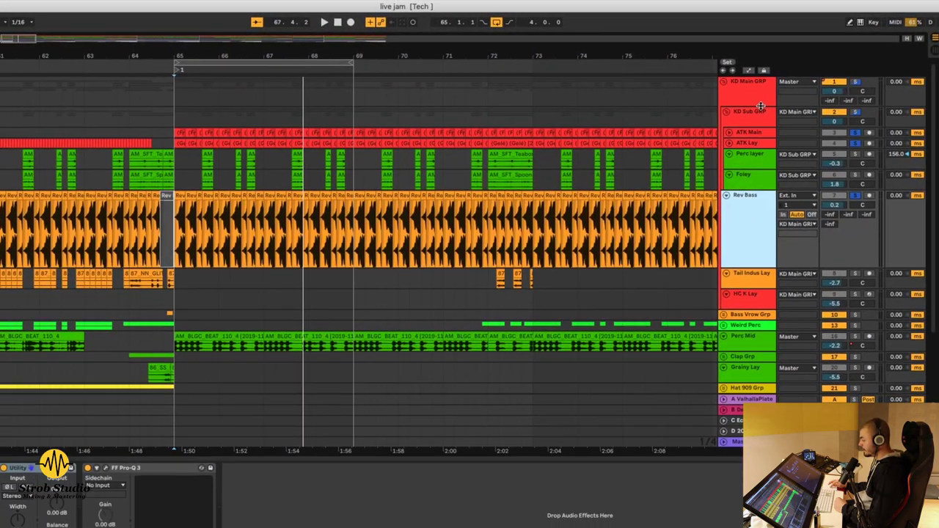
pyautogui.click(760, 96)
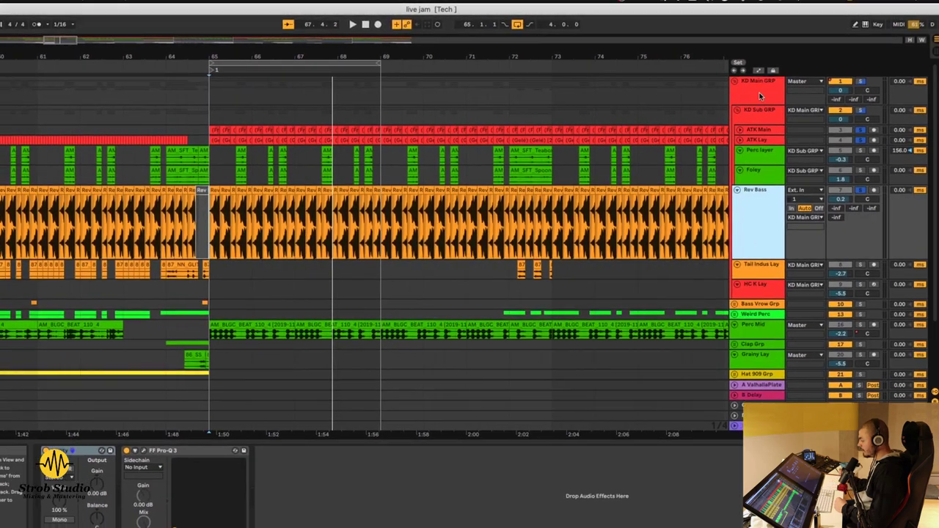
pyautogui.click(760, 96)
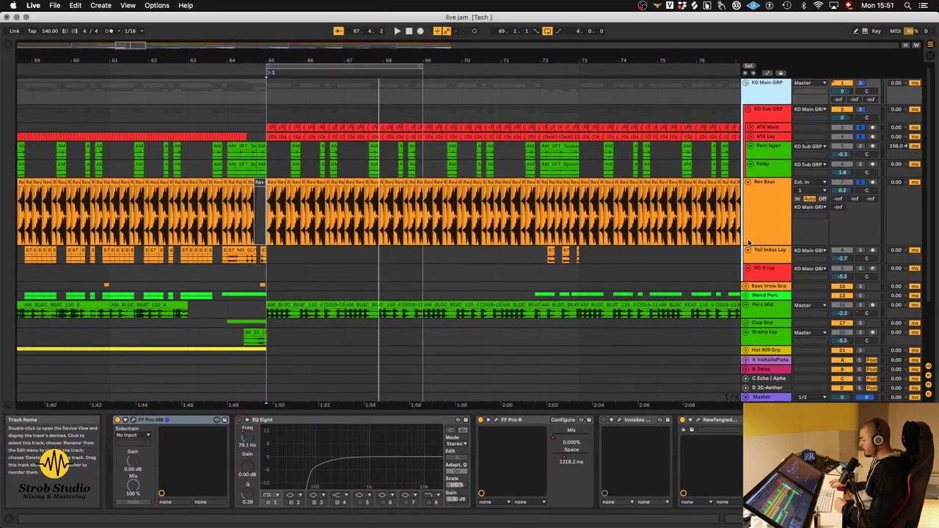
# - Turn off the solos on the kick and bass layers and show the devices of KD Sub GRP
pyautogui.click(867, 186)
pyautogui.click(862, 182)
pyautogui.click(768, 116)
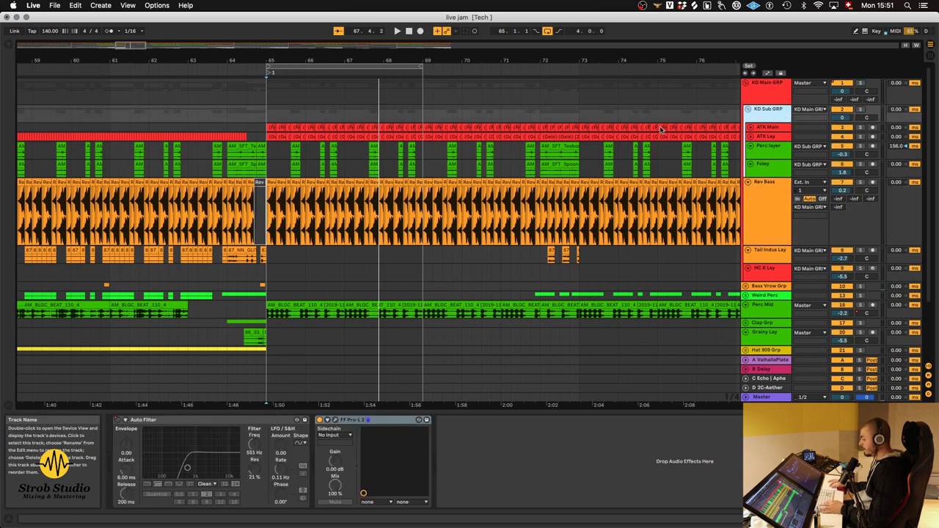
# - Solo Perc layer and Foley together and play their clips from around bar 65
pyautogui.click(775, 149)
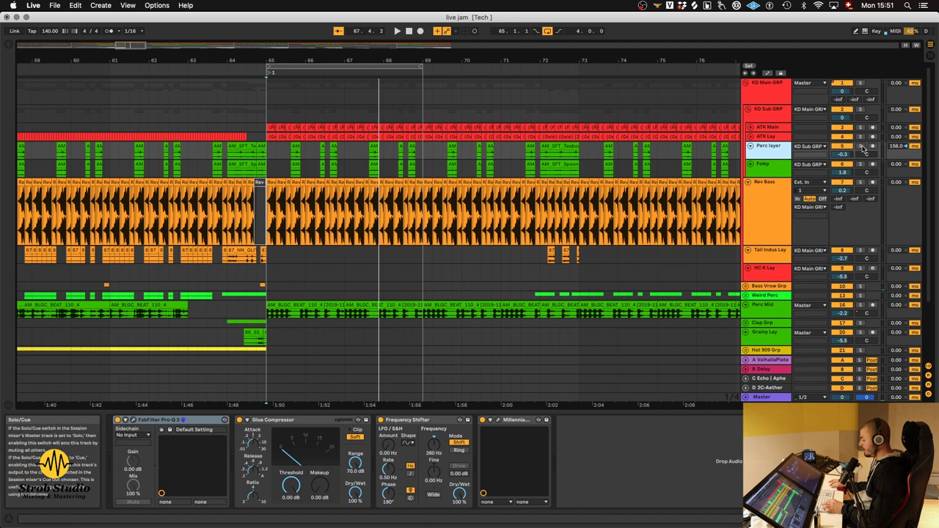
pyautogui.click(860, 147)
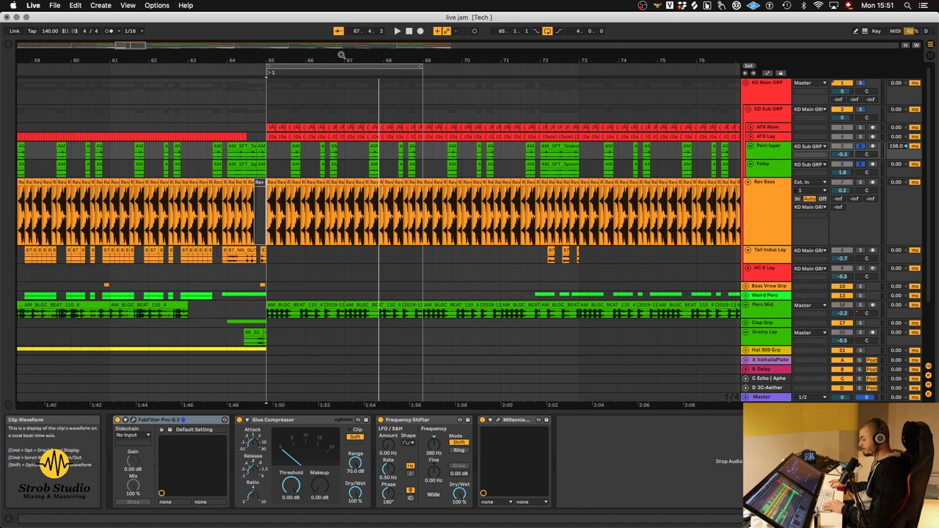
pyautogui.moveTo(316, 111); pyautogui.dragTo(301, 154)
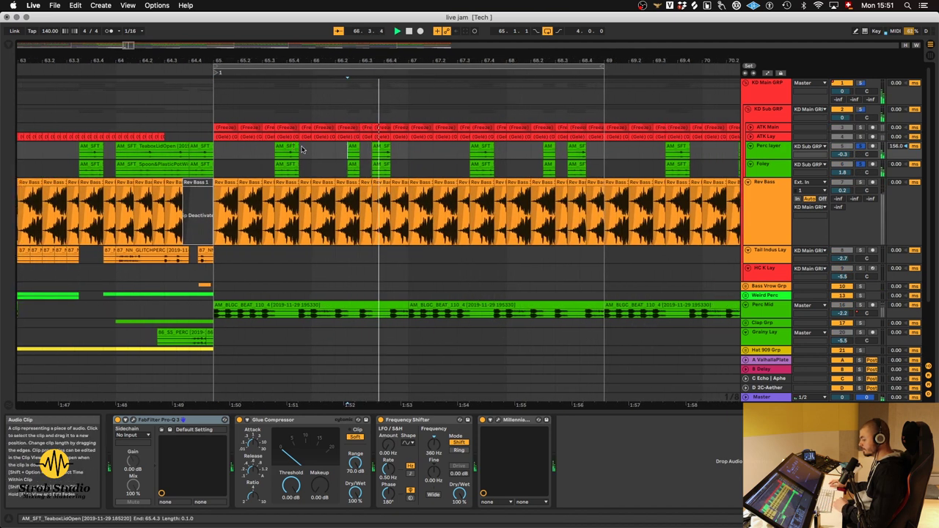
pyautogui.press('space')
pyautogui.press('space')
# - Check the devices on Foley and Perc layer, loop the Perc layer clip at 69.3.3, and play it soloed
pyautogui.click(772, 167)
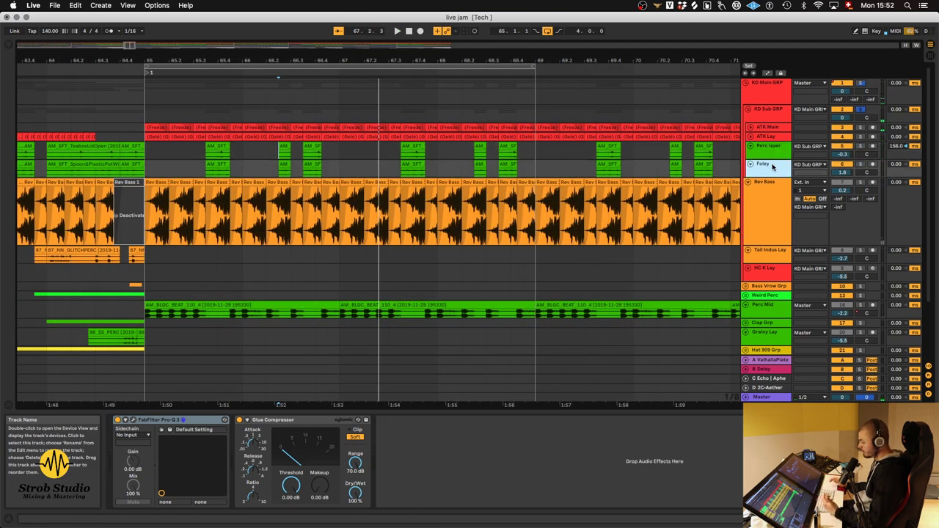
pyautogui.press('Up')
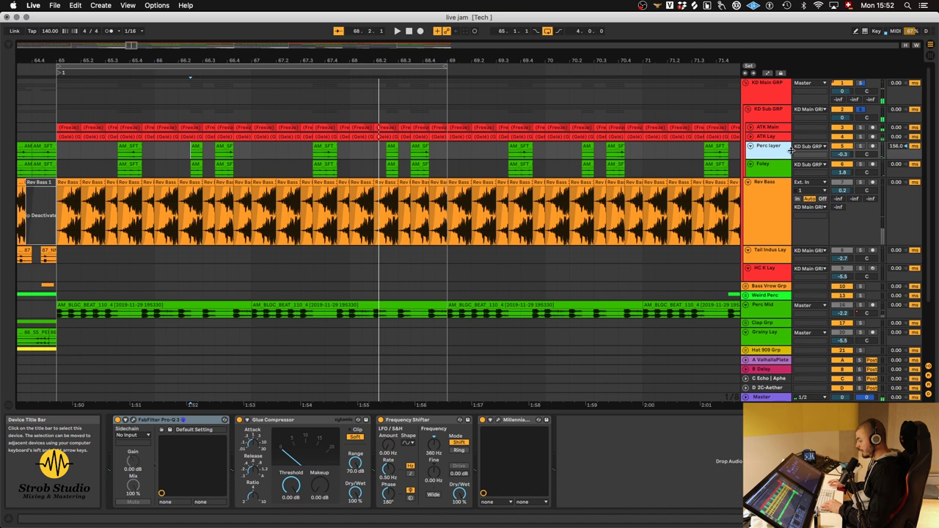
pyautogui.moveTo(509, 152); pyautogui.dragTo(544, 152)
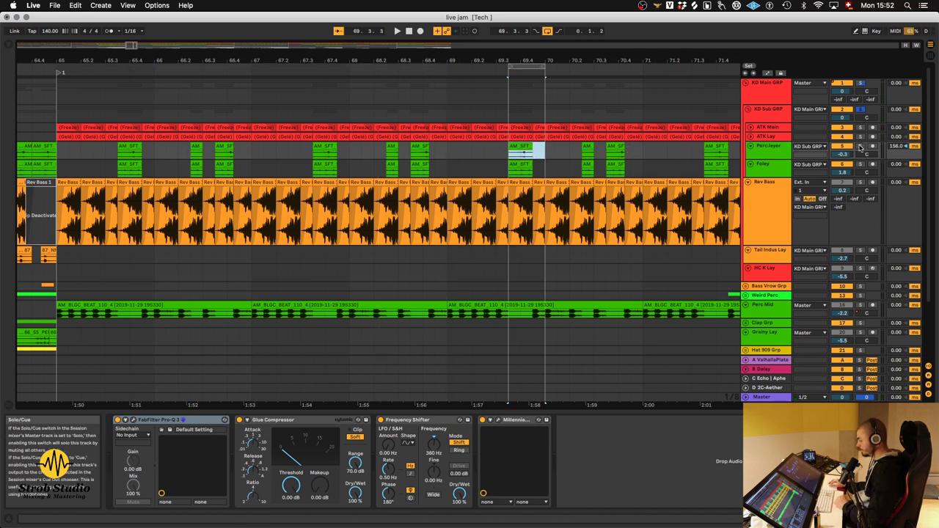
pyautogui.press('space')
# - Inspect the FabFilter Pro-Q 3 curve and the Millennia NSEQ-2 settings on Perc layer, then close the plug-in windows
pyautogui.click(133, 420)
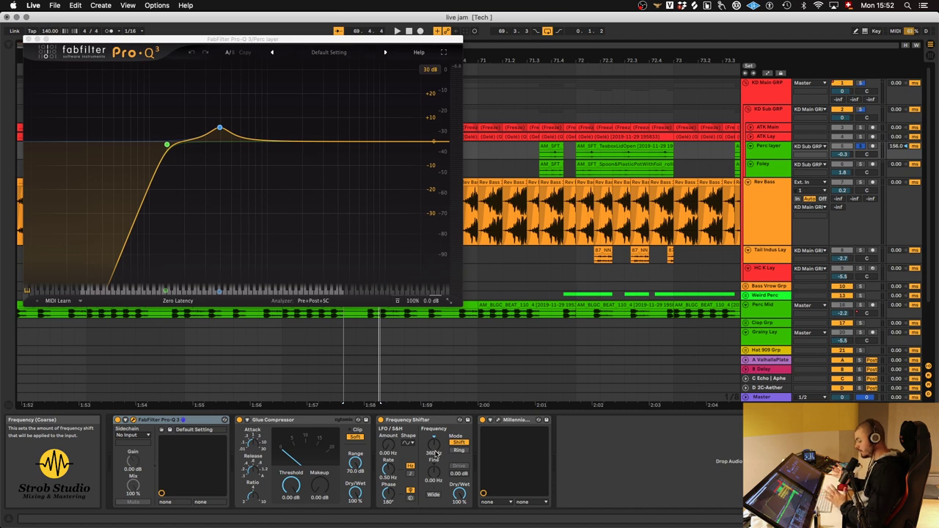
pyautogui.click(498, 420)
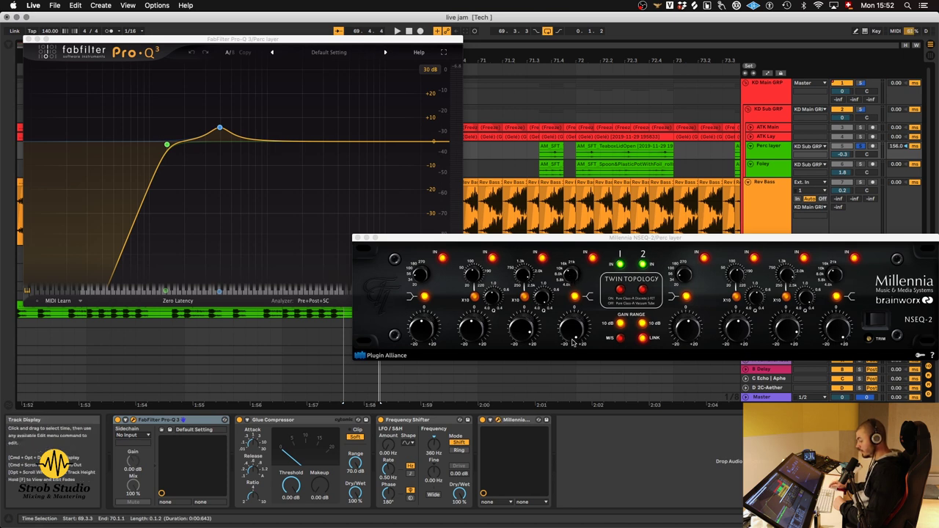
pyautogui.click(358, 239)
# - Solo Foley, open its FabFilter Pro-Q 3 window, and move the window over the lower tracks and devices
pyautogui.click(763, 164)
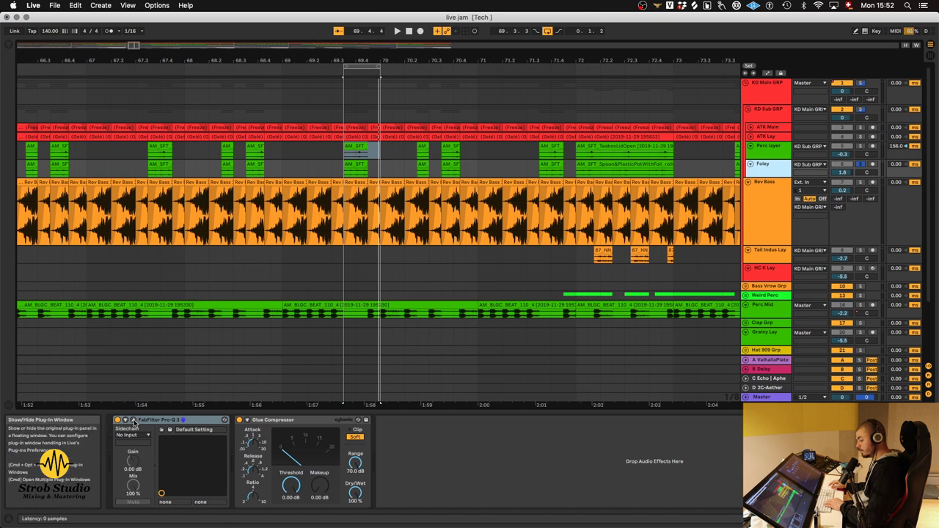
pyautogui.click(134, 421)
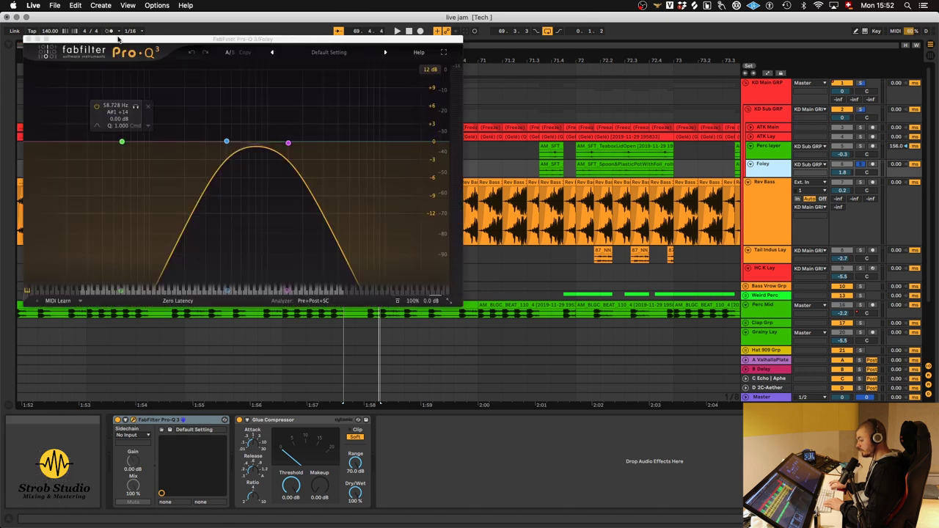
pyautogui.moveTo(118, 41); pyautogui.dragTo(563, 291)
pyautogui.click(811, 164)
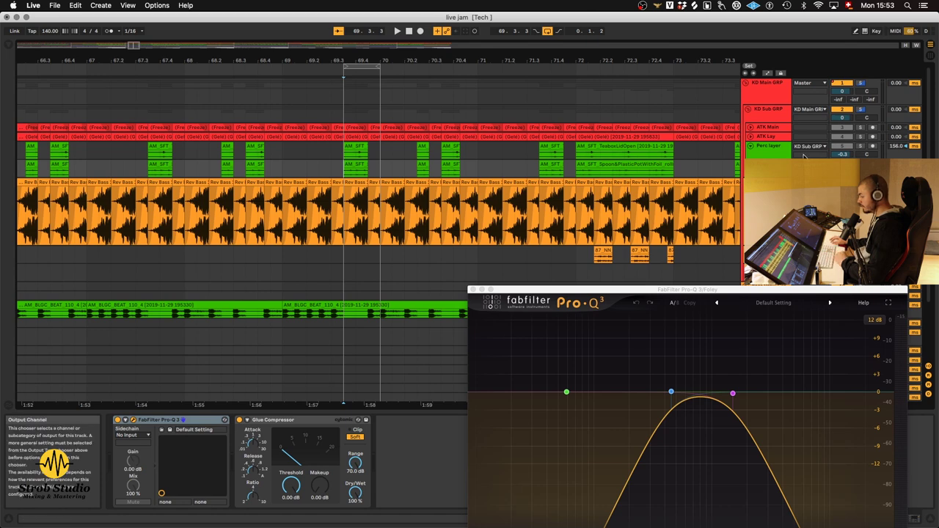
# - Play the soloed Foley clip while toggling its FabFilter Pro-Q 3 bypass for comparison, and hide the plug-in window
pyautogui.press('space')
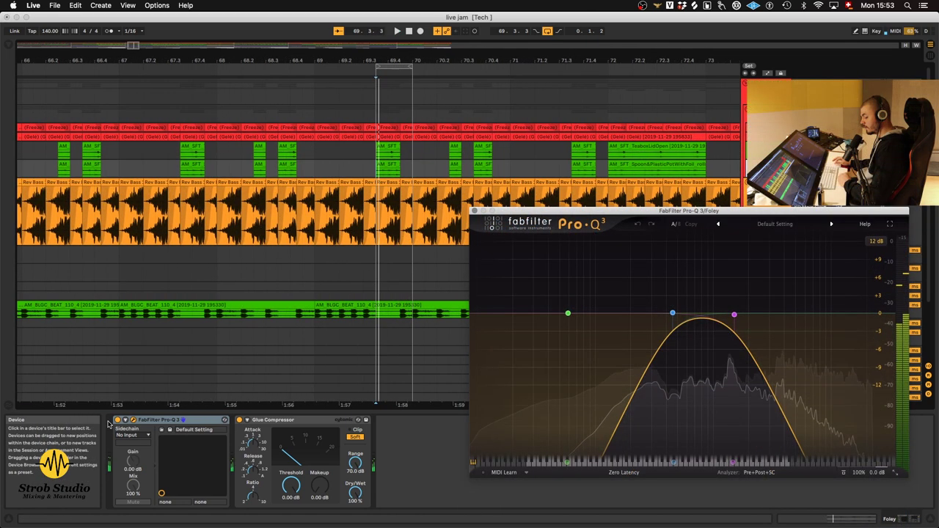
pyautogui.click(116, 421)
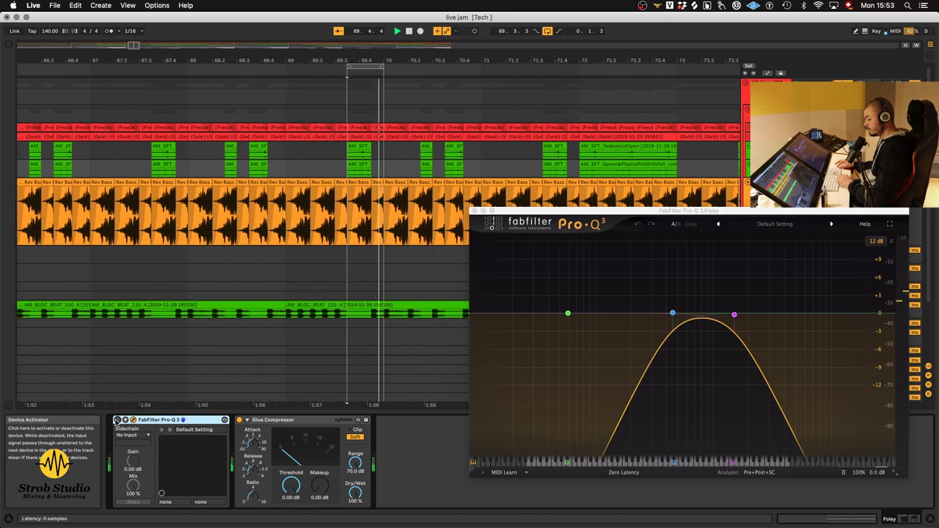
pyautogui.press('super+alt+p')
# - Fold the Foley and Perc layer tracks, and show the devices on KD Sub GRP and Rev Bass
pyautogui.click(751, 164)
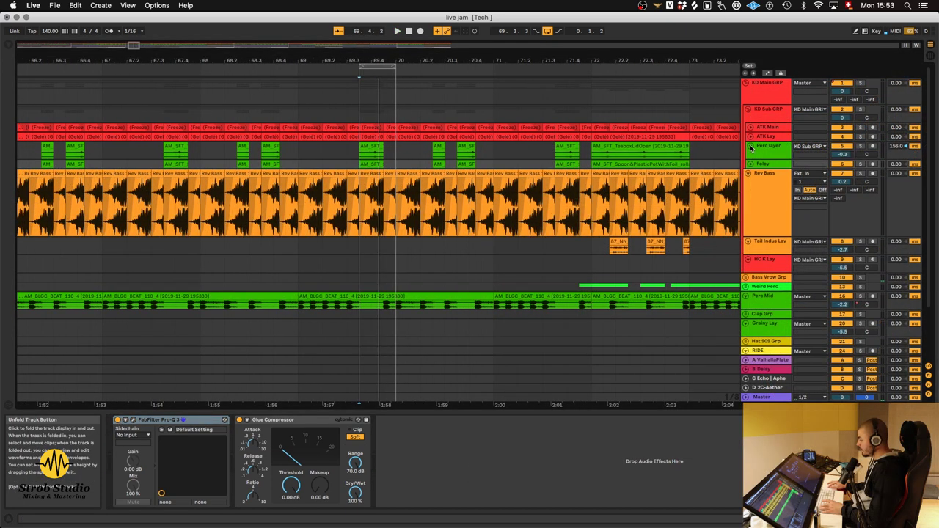
pyautogui.click(750, 146)
pyautogui.click(782, 115)
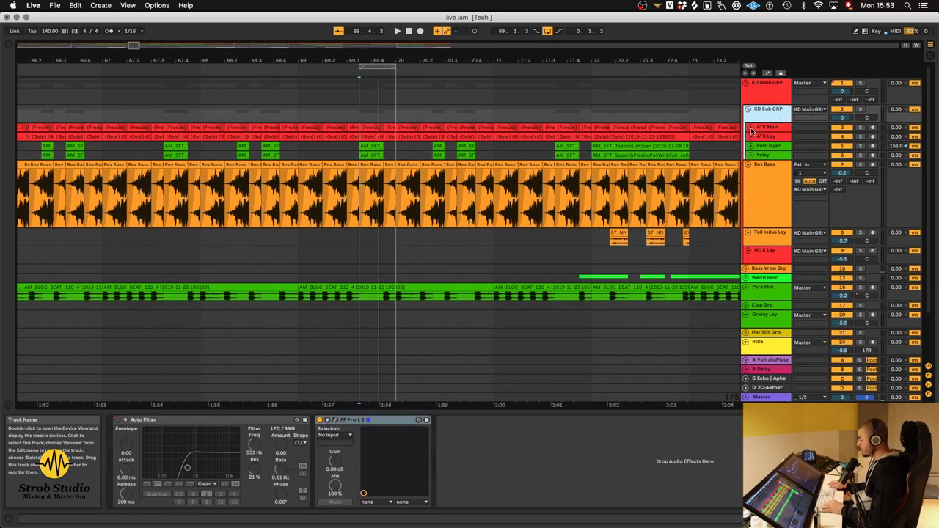
pyautogui.click(754, 200)
pyautogui.scroll(-2, 754, 200)
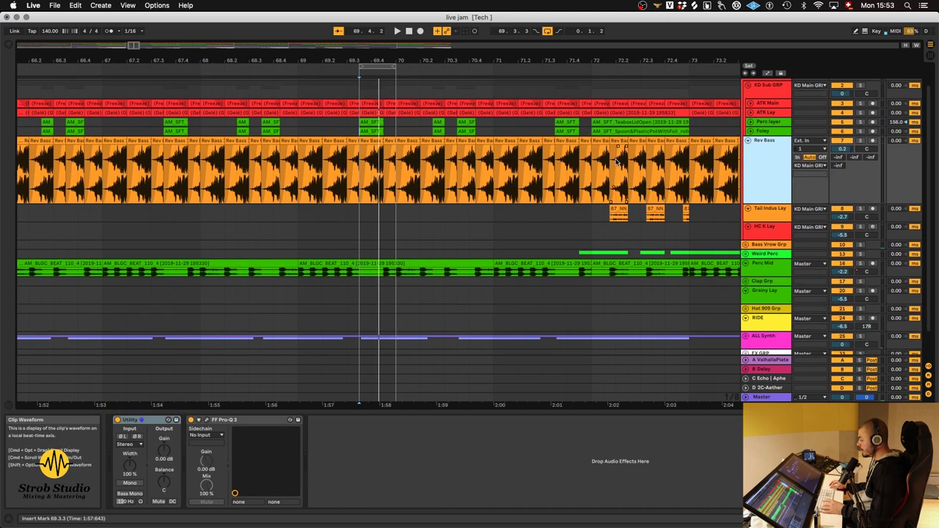
pyautogui.scroll(-5, 617, 163)
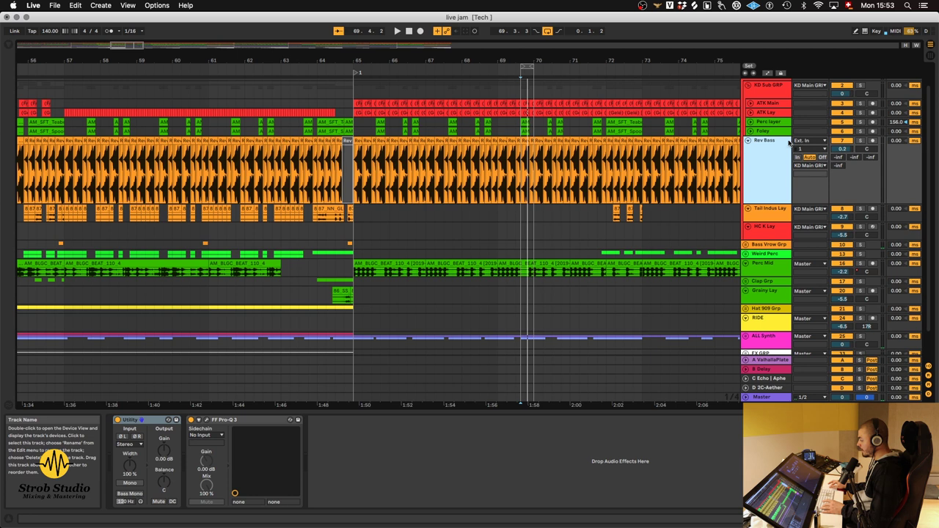
pyautogui.scroll(1, 759, 183)
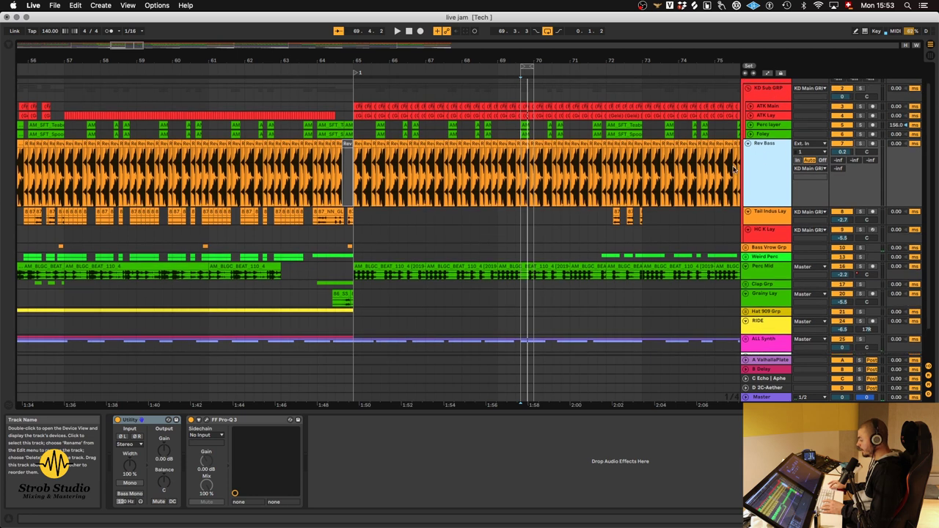
# - Play Tail Indus Lay soloed with KD Sub GRP and Rev Bass from bar 72, and check its Ozone 8 plug-in
pyautogui.click(780, 217)
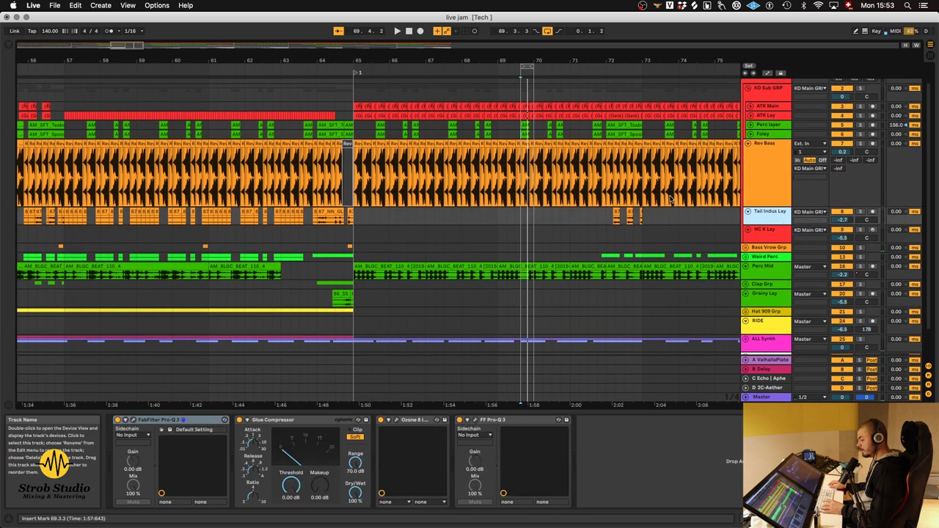
pyautogui.scroll(4, 607, 221)
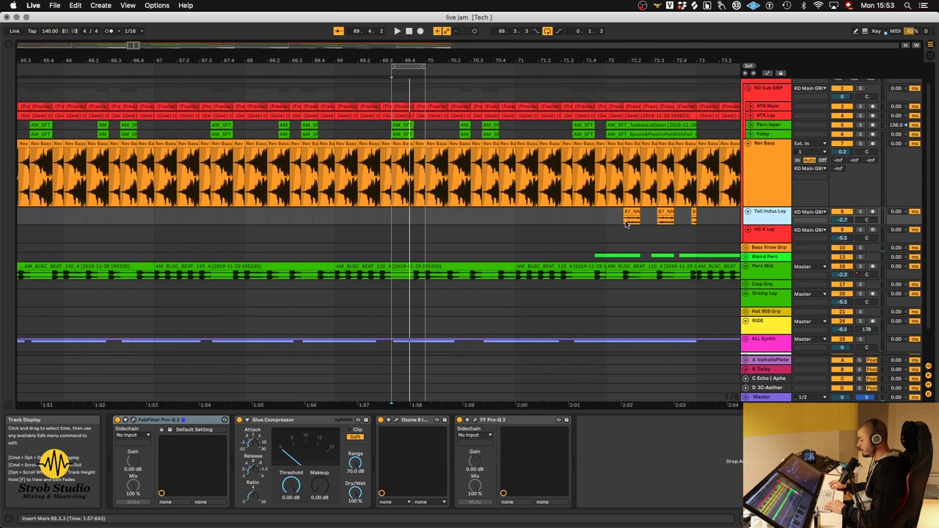
pyautogui.click(860, 212)
pyautogui.press('space')
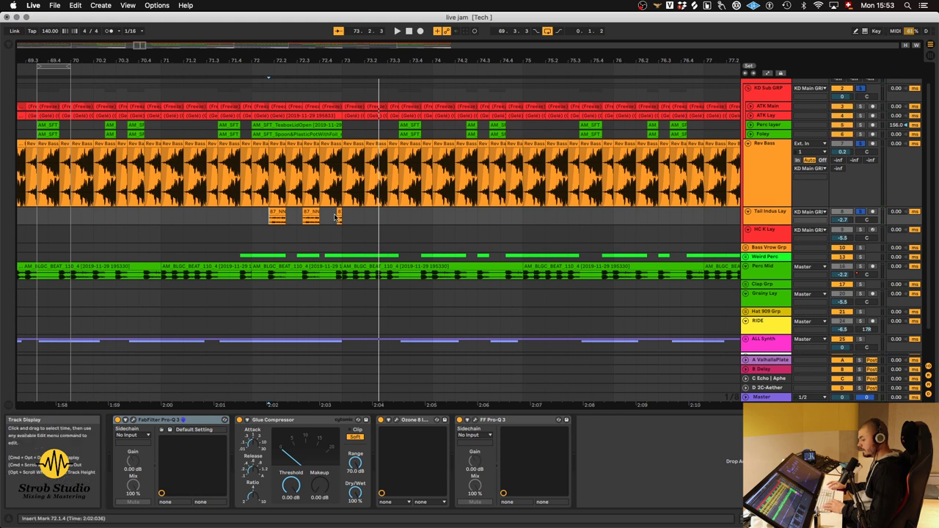
pyautogui.press('space')
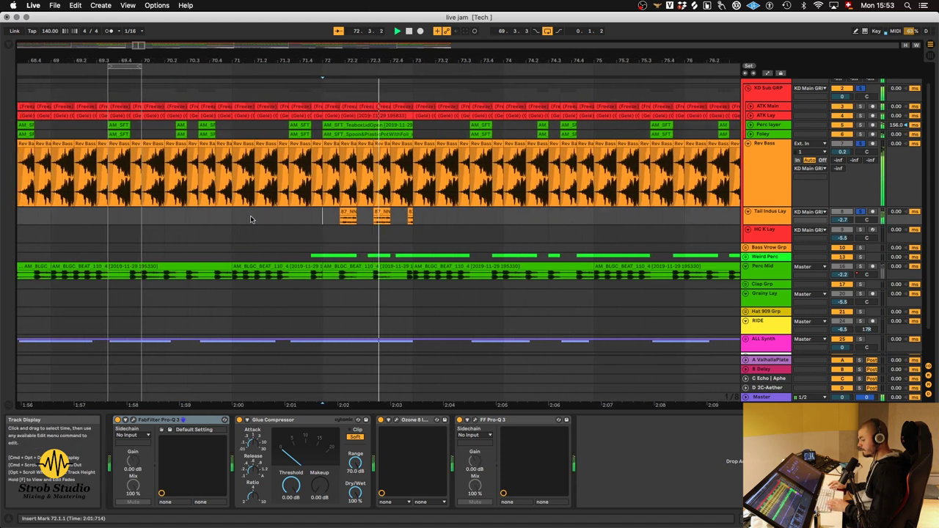
pyautogui.press('-')
pyautogui.press('-')
pyautogui.press('space')
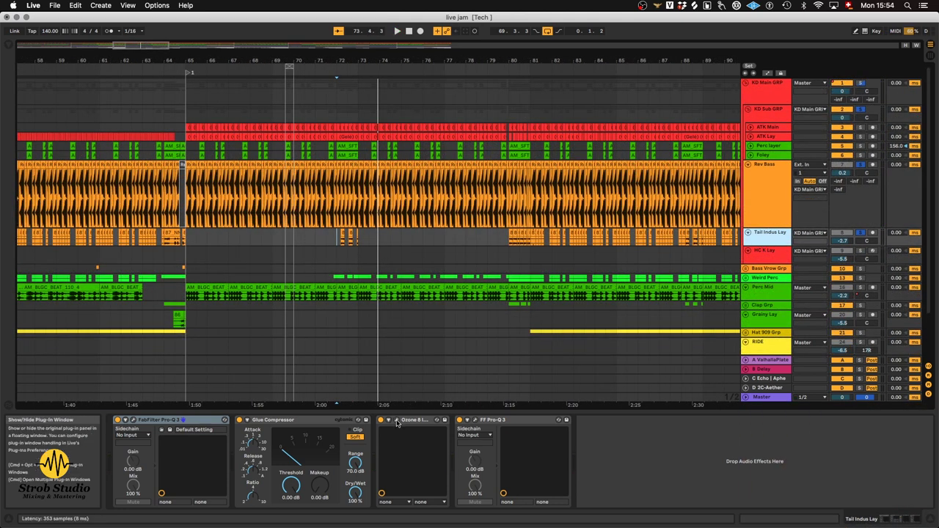
pyautogui.click(396, 420)
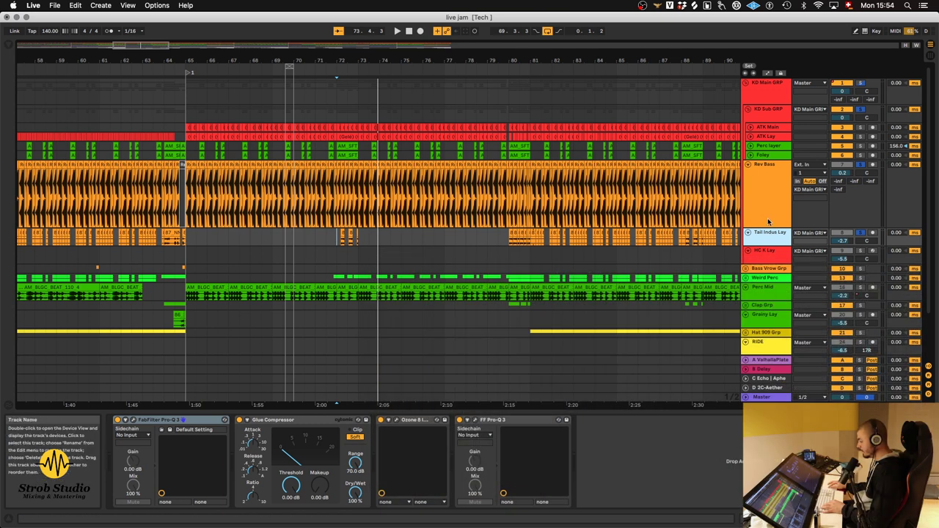
# - Select and solo HC K Lay, and locate its clips starting at the Break marker
pyautogui.click(767, 253)
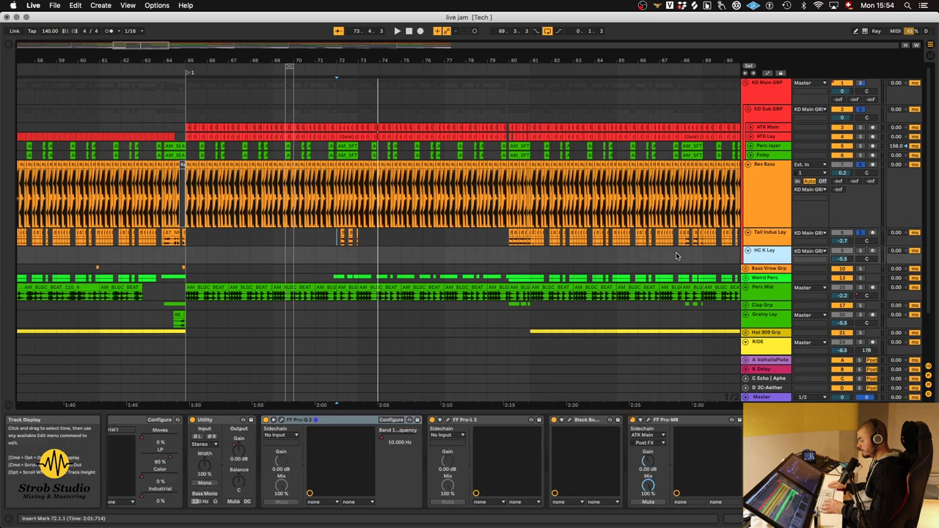
pyautogui.scroll(-3, 676, 255)
pyautogui.scroll(-3, 676, 256)
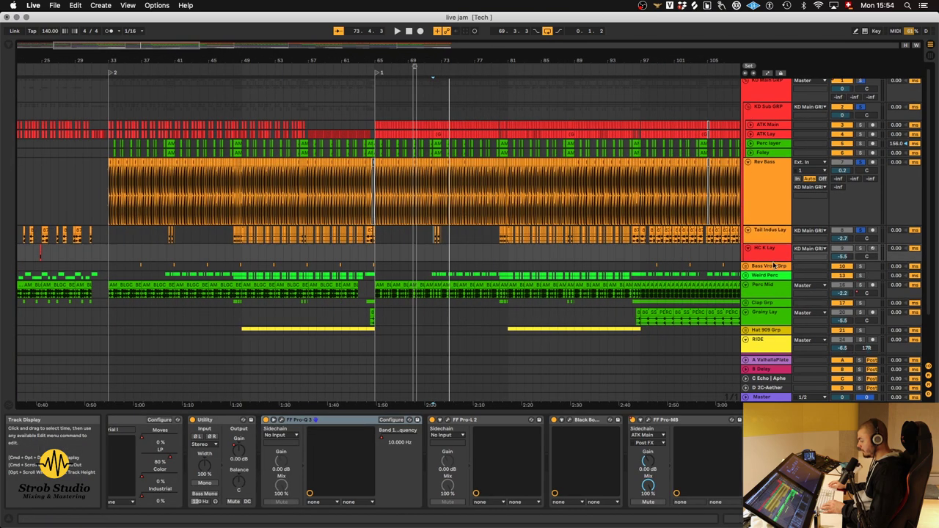
pyautogui.scroll(-2, 687, 247)
pyautogui.scroll(-4, 687, 248)
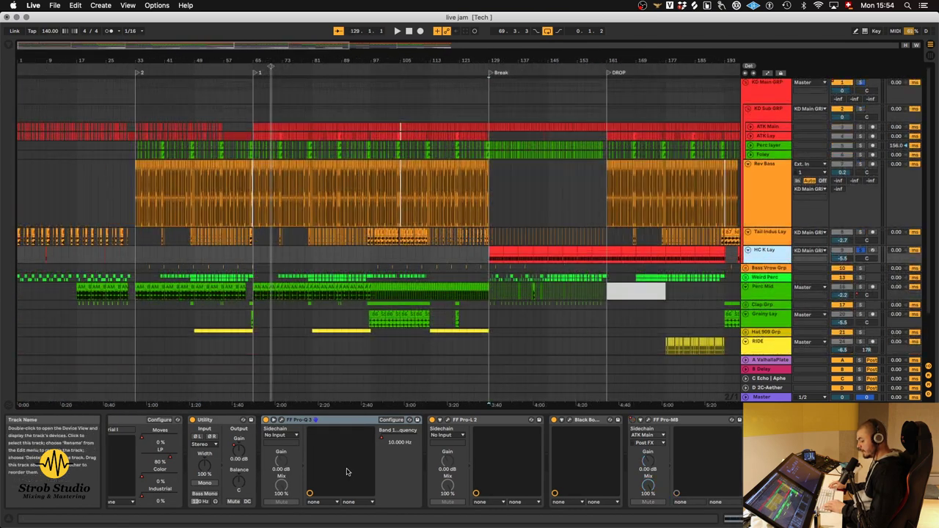
pyautogui.scroll(2, 147, 437)
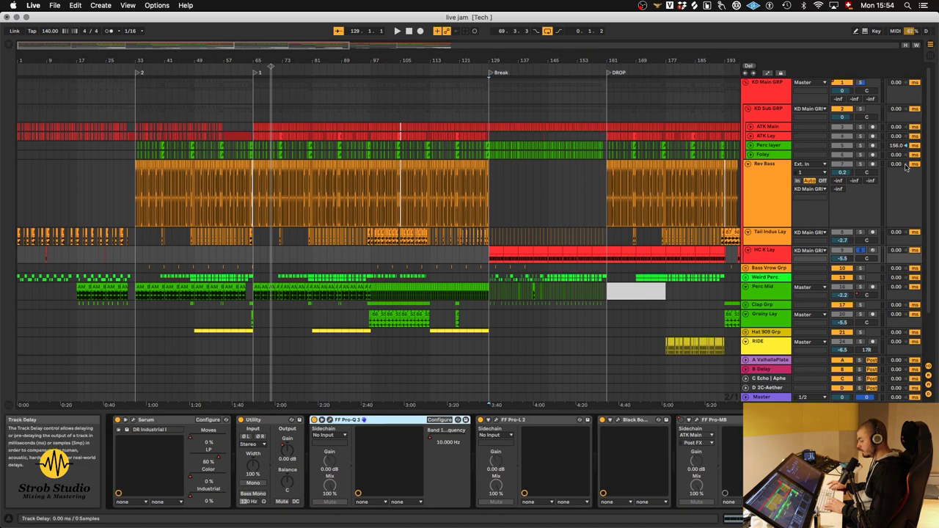
# - Play HC K Lay soloed from the DROP marker at bar 161, and compare it with the whole KD Main GRP
pyautogui.click(600, 264)
pyautogui.press('space')
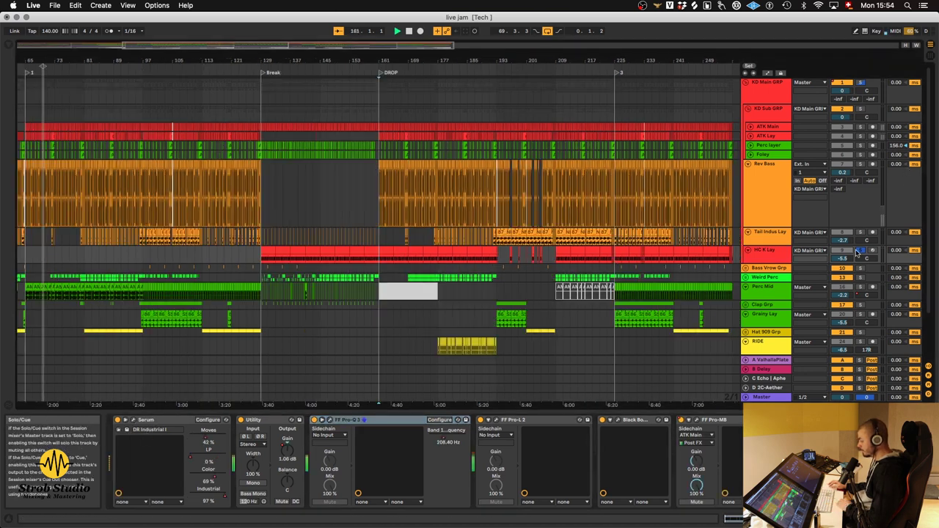
pyautogui.click(758, 253)
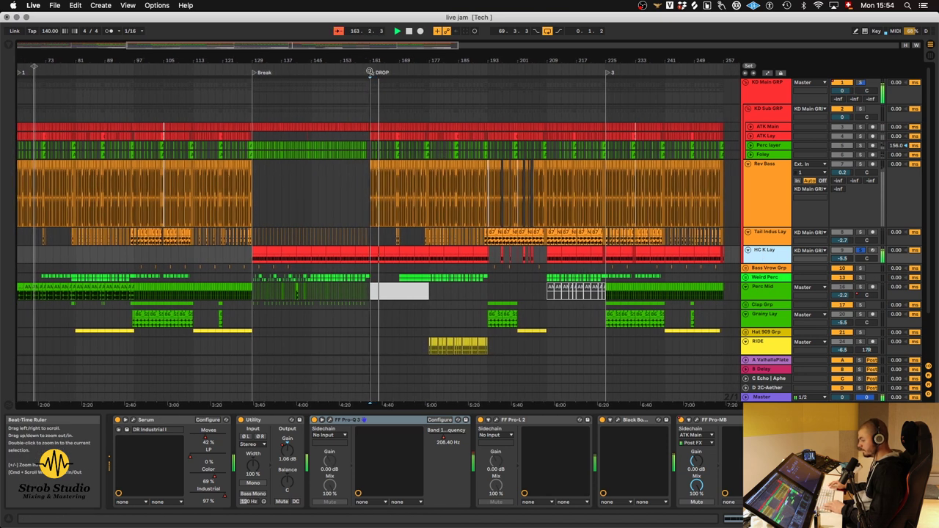
pyautogui.press('+')
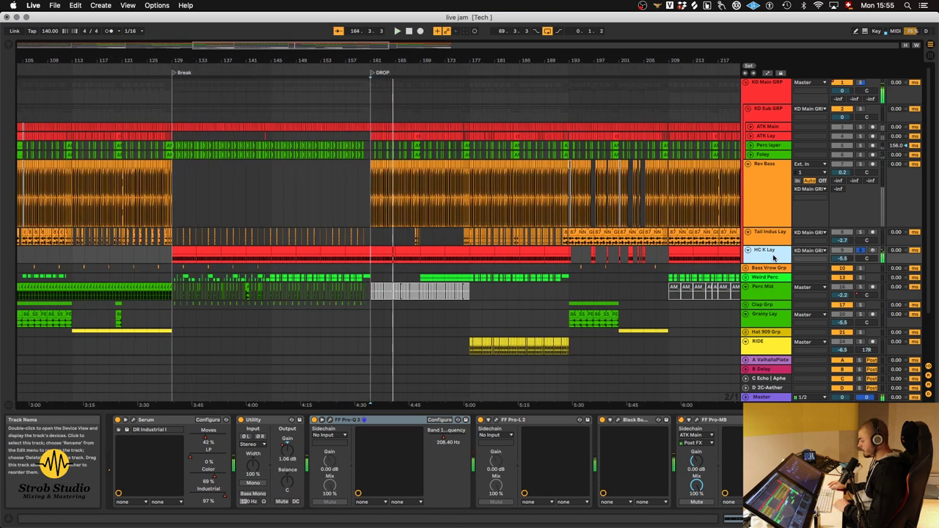
pyautogui.click(860, 250)
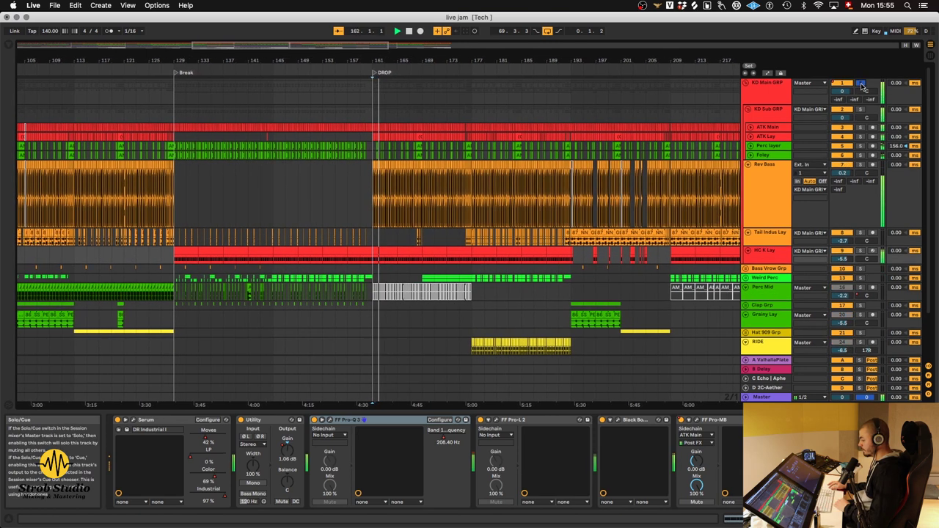
pyautogui.click(774, 260)
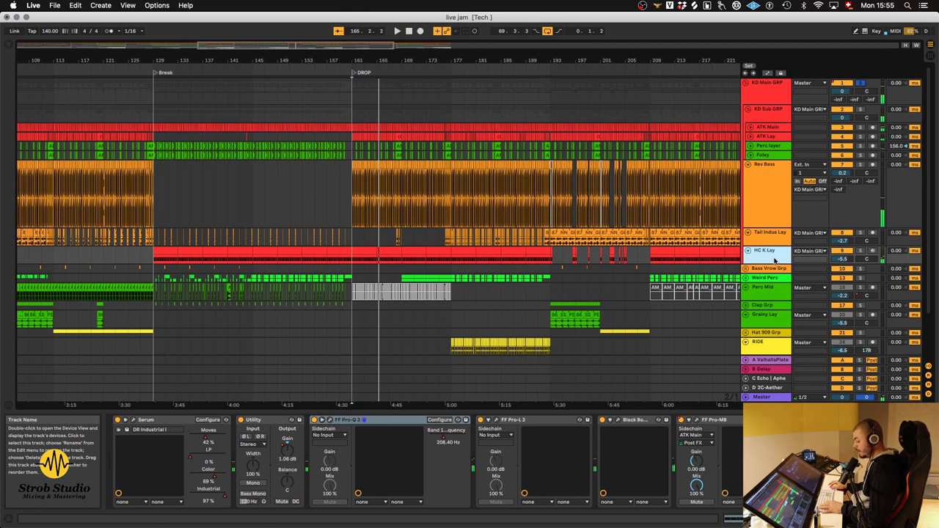
# - Inspect the Serum DR Industrial I patch on HC K Lay, close its window, and display the track's automation lanes
pyautogui.click(133, 421)
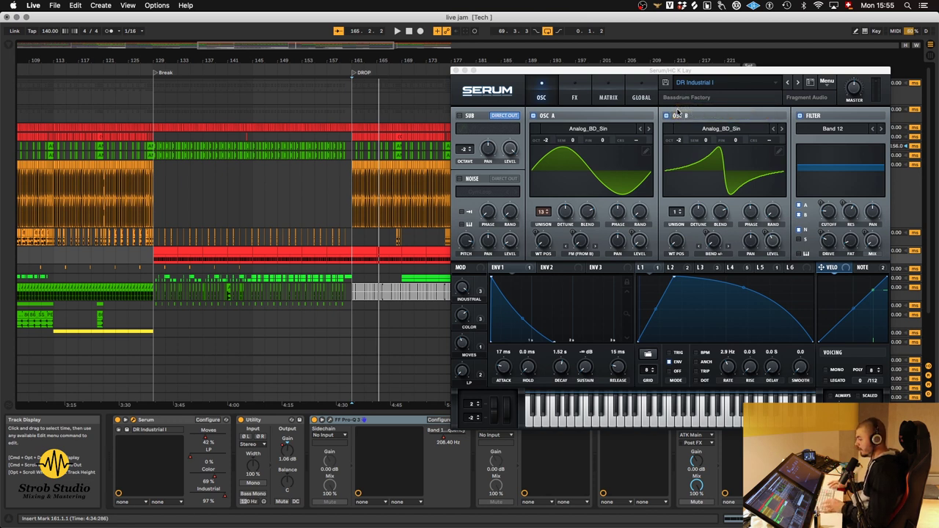
pyautogui.click(455, 70)
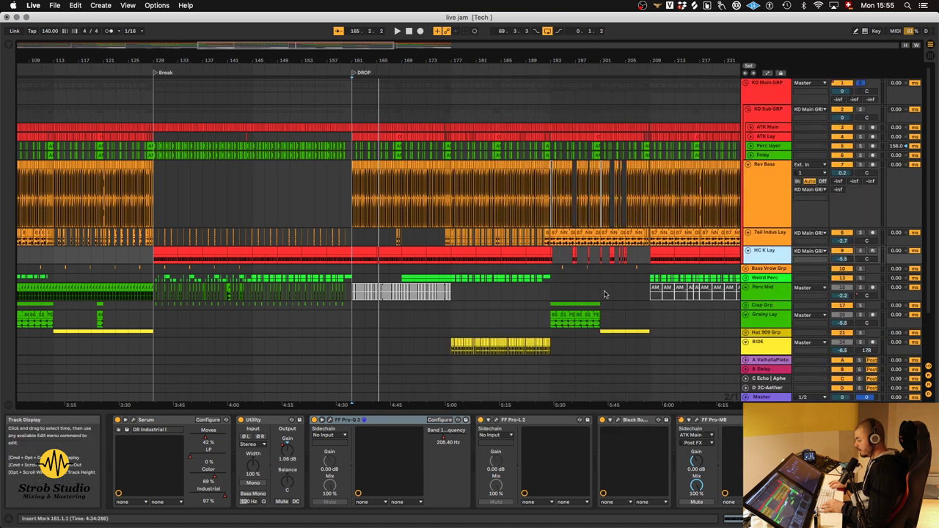
pyautogui.press('u')
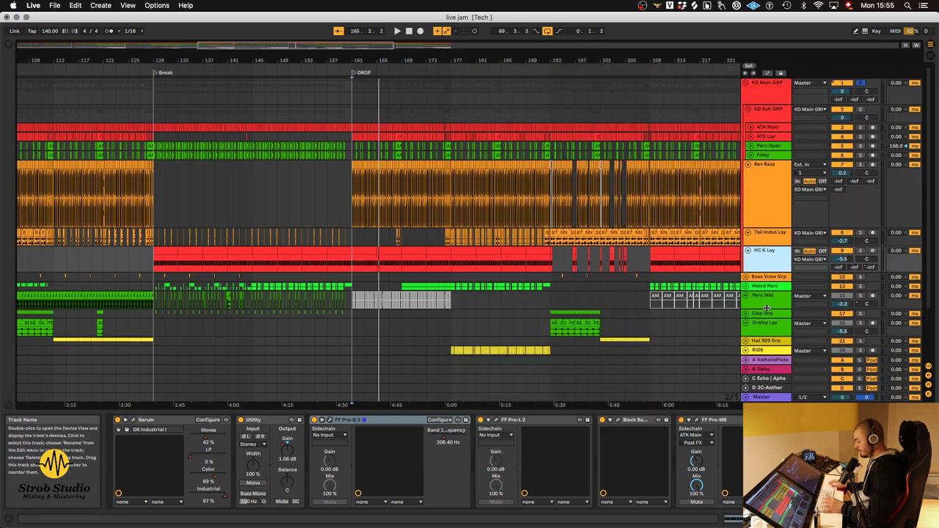
pyautogui.press('a')
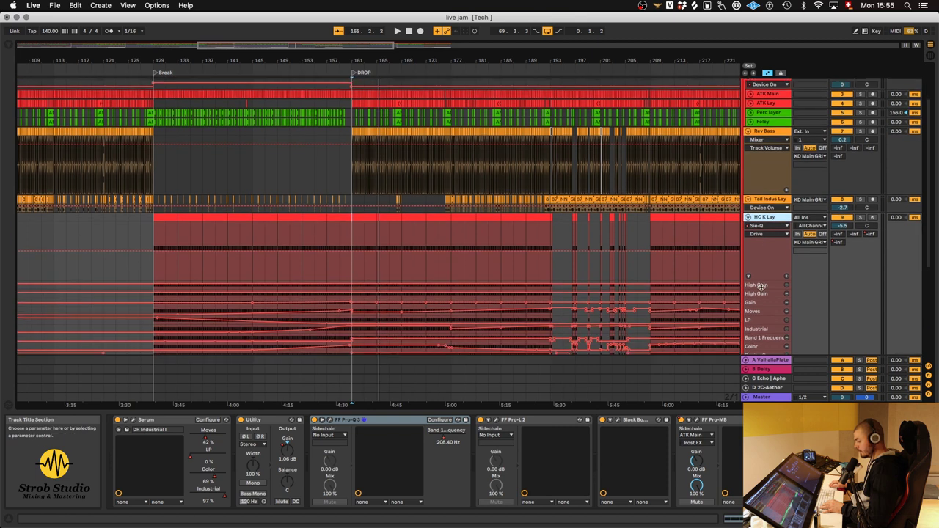
pyautogui.scroll(-5, 763, 286)
pyautogui.scroll(-1, 763, 285)
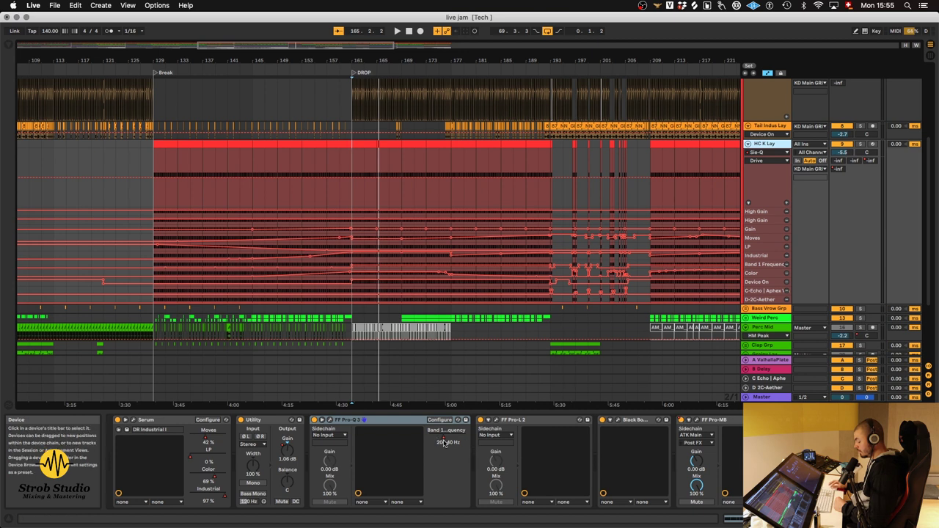
# - Fold HC K Lay, inspect the filter curve in its FF Pro-Q 3, and close the plug-in window
pyautogui.click(329, 420)
pyautogui.click(329, 421)
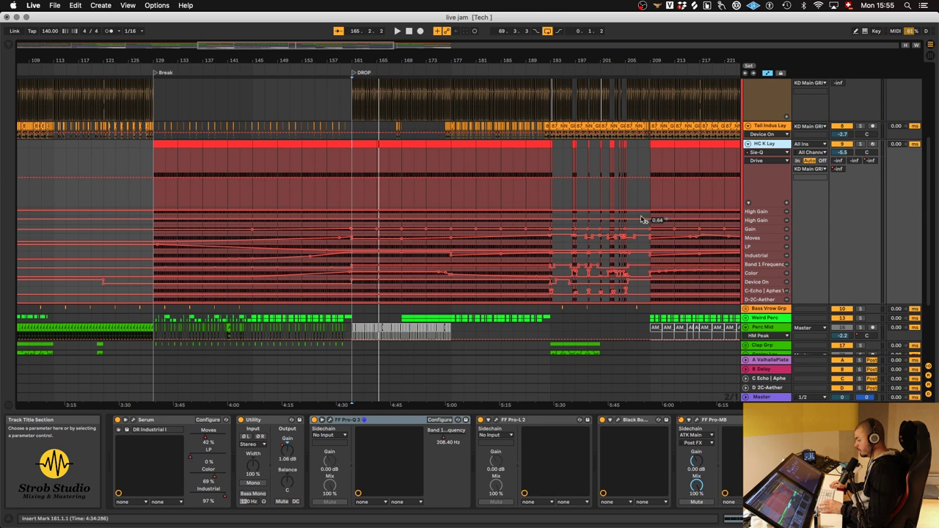
pyautogui.scroll(2, 594, 198)
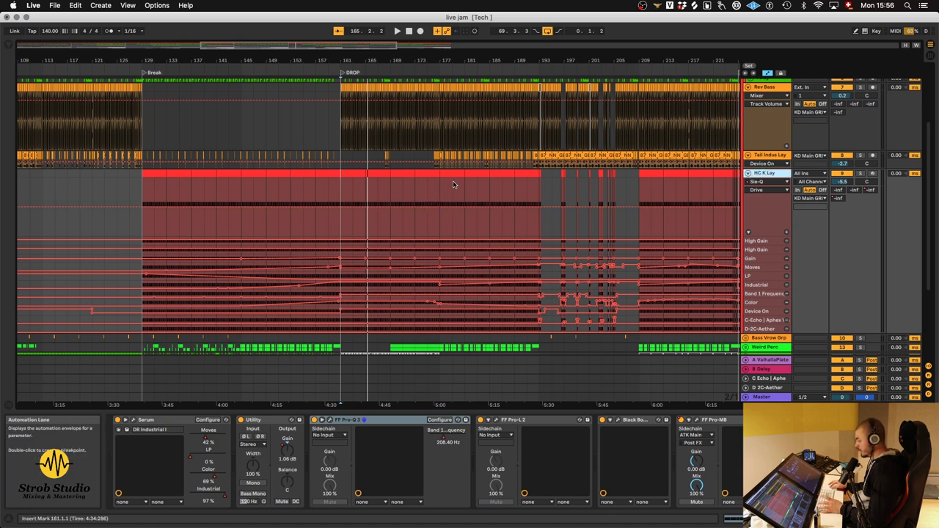
pyautogui.click(748, 174)
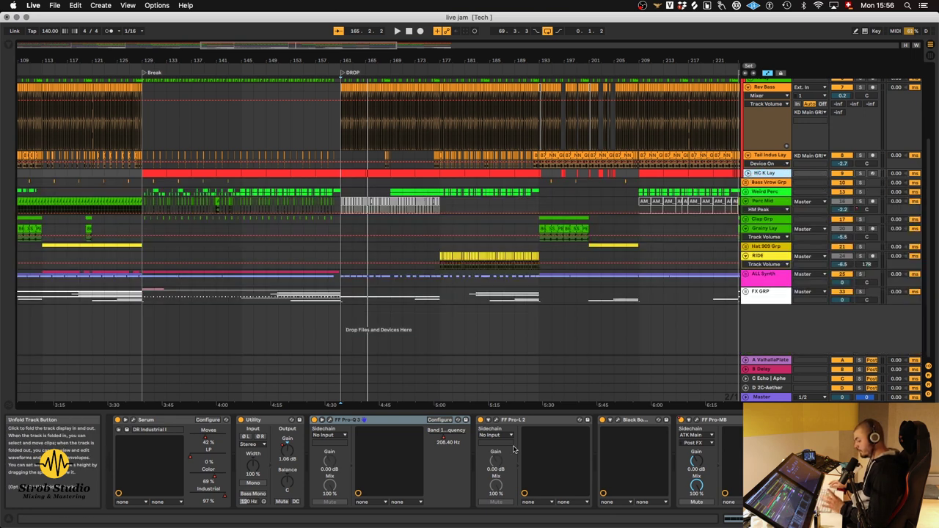
pyautogui.click(333, 420)
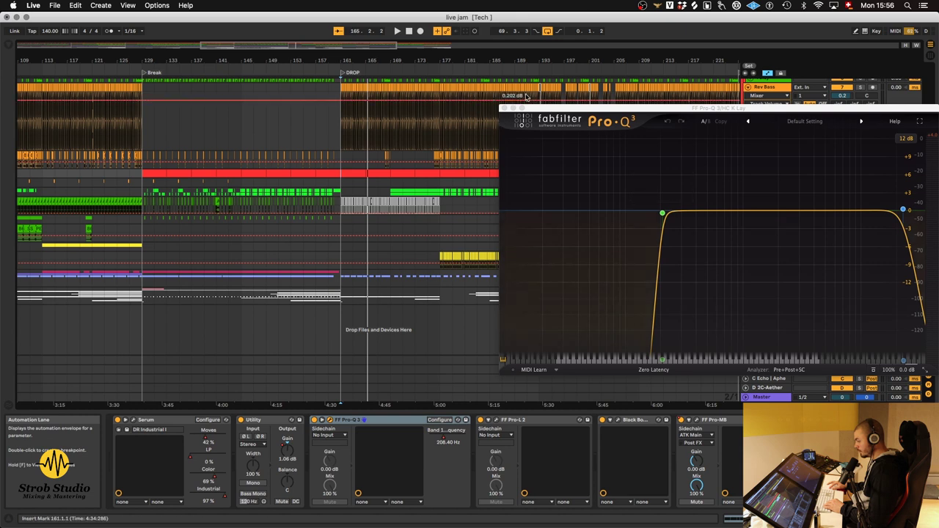
pyautogui.click(504, 109)
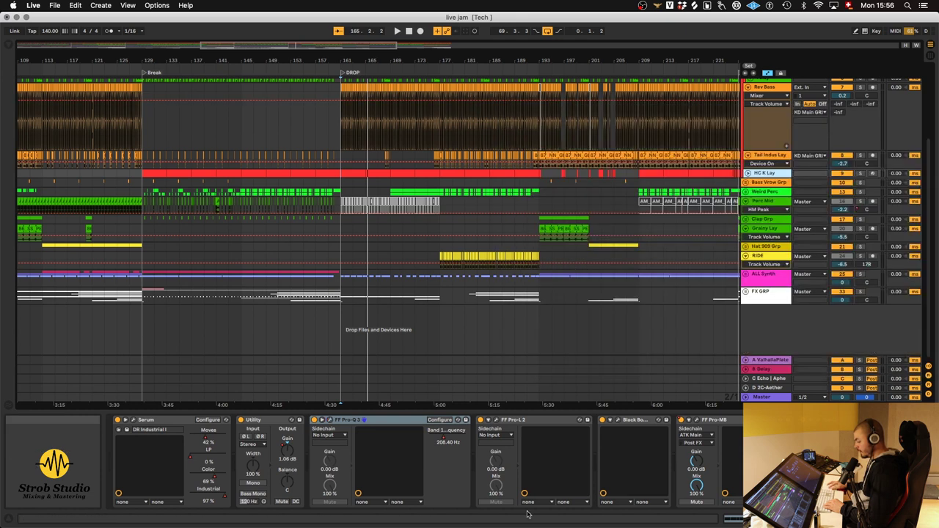
# - Open FF Pro-L 2 on HC K Lay and watch its limiting while playing from the DROP marker with the automation lanes unfolded
pyautogui.click(497, 421)
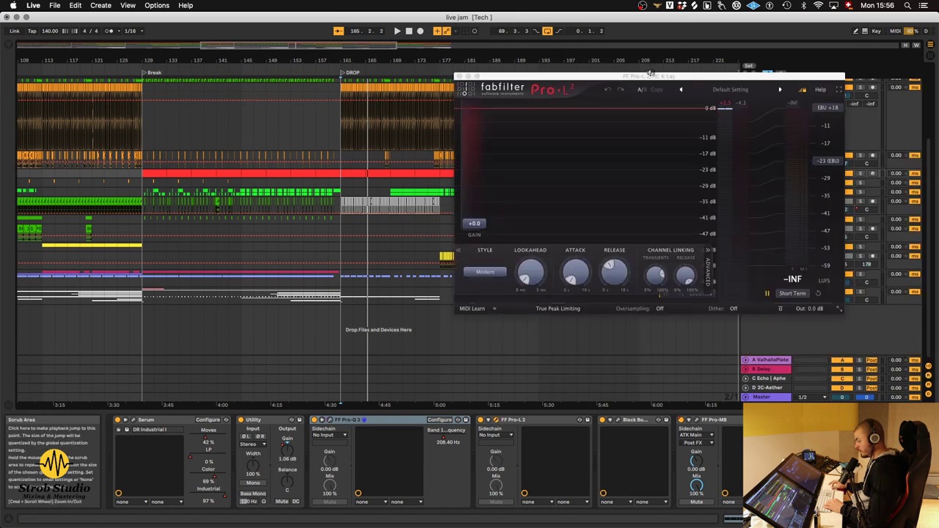
pyautogui.moveTo(586, 75); pyautogui.dragTo(534, 332)
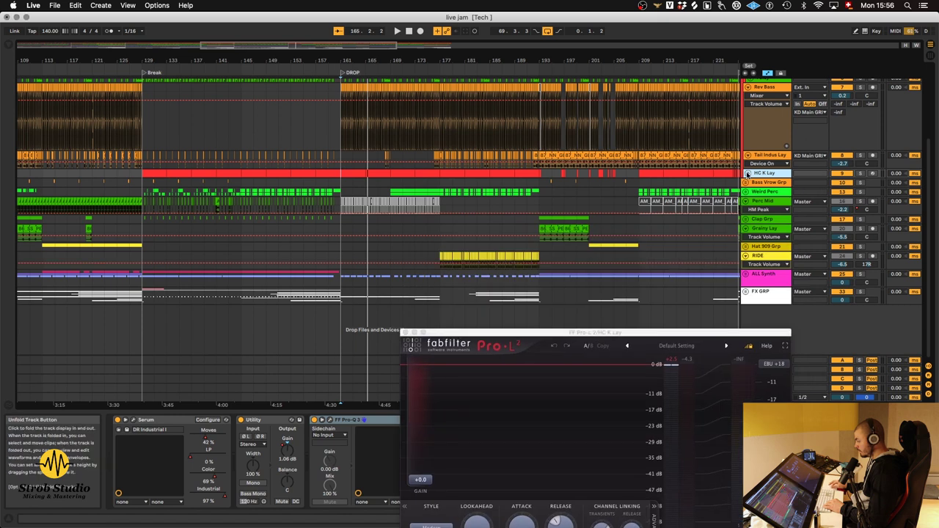
pyautogui.keyDown('alt'); pyautogui.click(747, 173); pyautogui.keyUp('alt')
pyautogui.press('space')
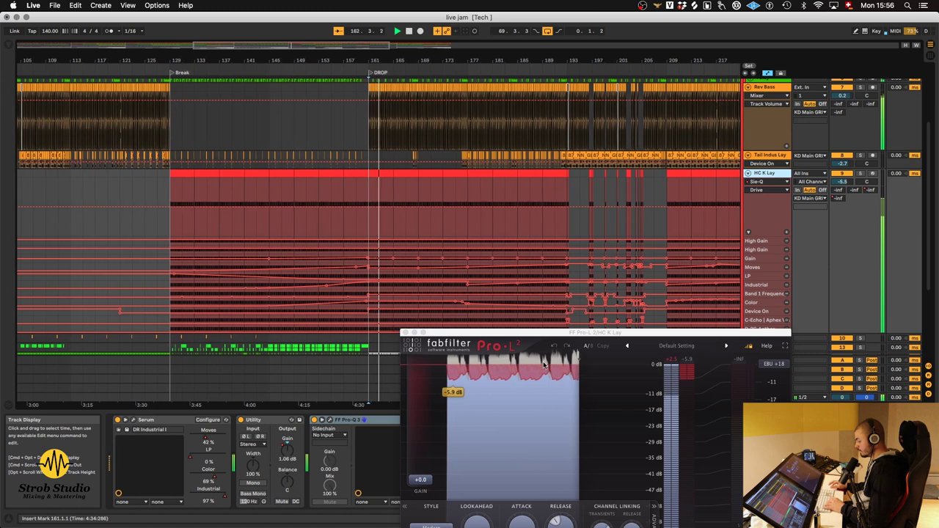
# - Inspect the Black Box Analog Design HG-2 settings on HC K Lay, move its window aside, and hide it
pyautogui.press('super+alt+p')
pyautogui.click(620, 421)
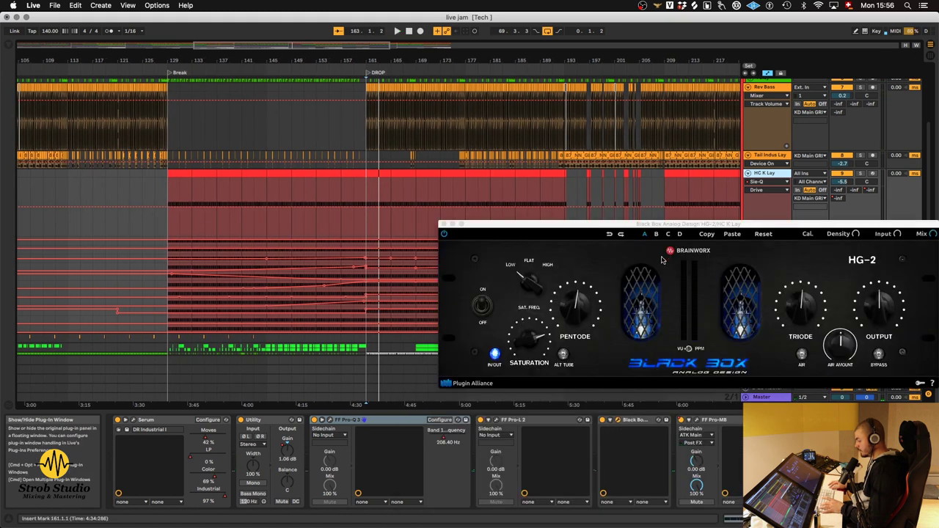
pyautogui.moveTo(664, 224); pyautogui.dragTo(603, 324)
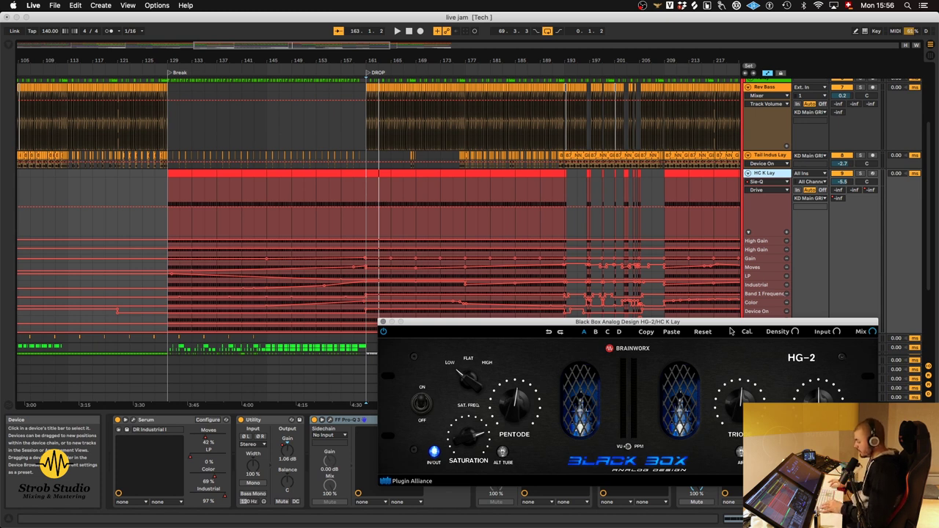
pyautogui.press('super+alt+p')
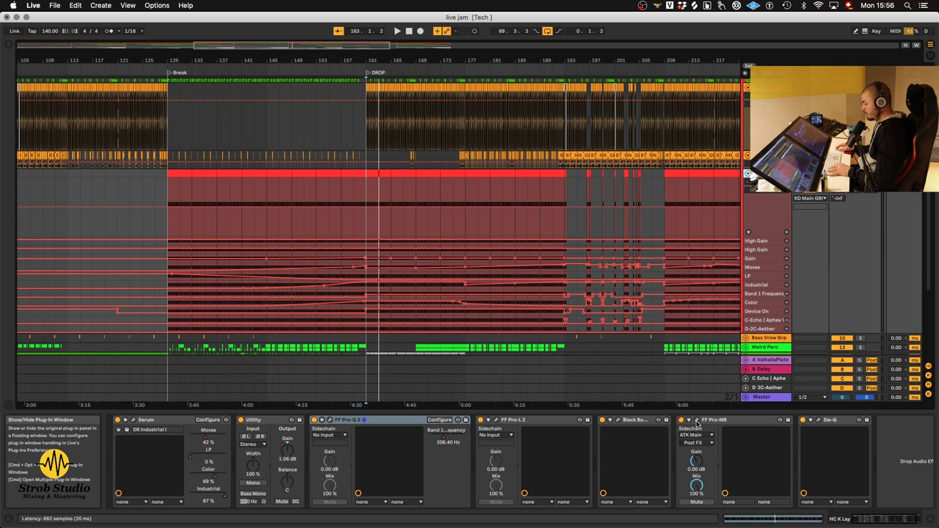
# - Watch FF Pro-MB on HC K Lay while playing from the DROP marker, close its window, and open Sie-Q
pyautogui.click(697, 425)
pyautogui.moveTo(603, 151); pyautogui.dragTo(630, 227)
pyautogui.moveTo(369, 91); pyautogui.dragTo(341, 185)
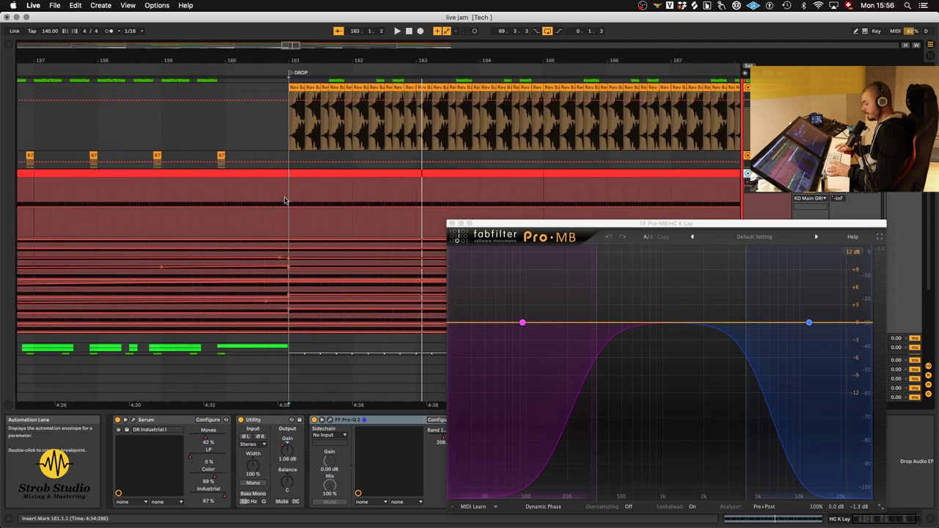
pyautogui.press('space')
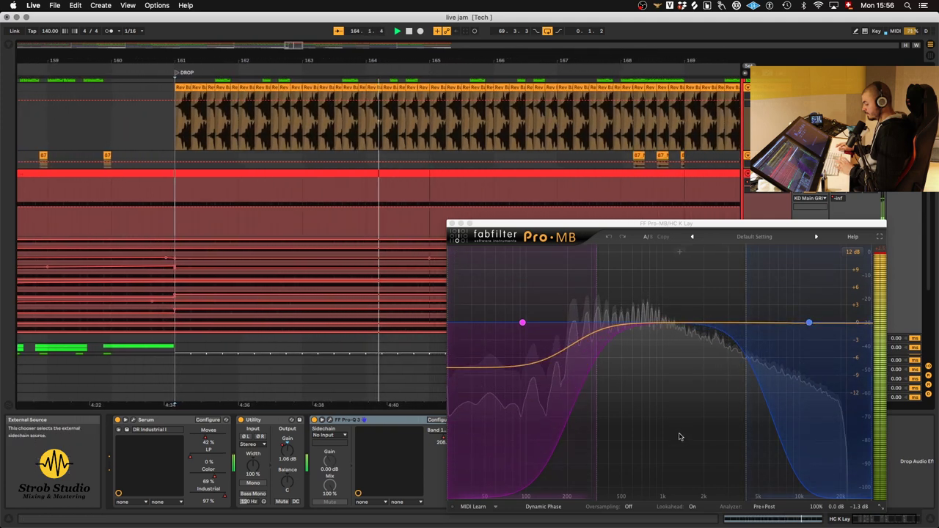
pyautogui.press('space')
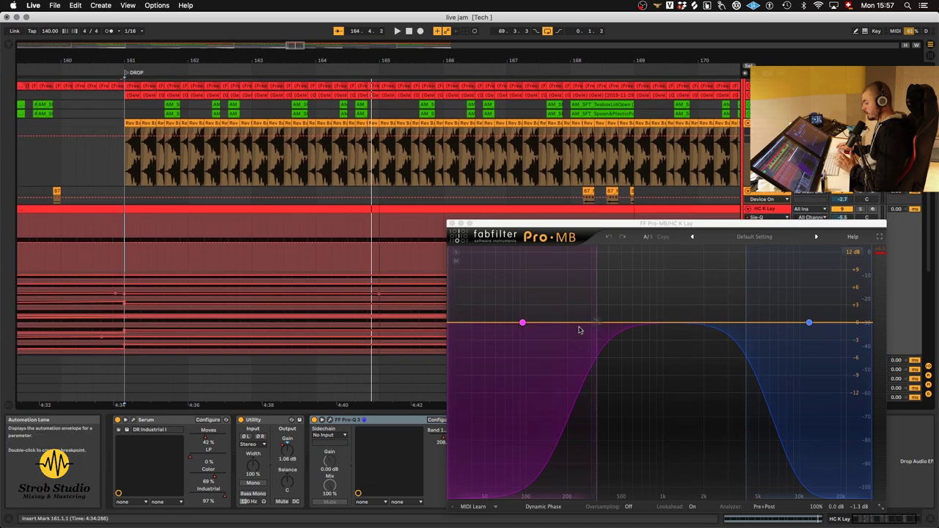
pyautogui.scroll(3, 503, 174)
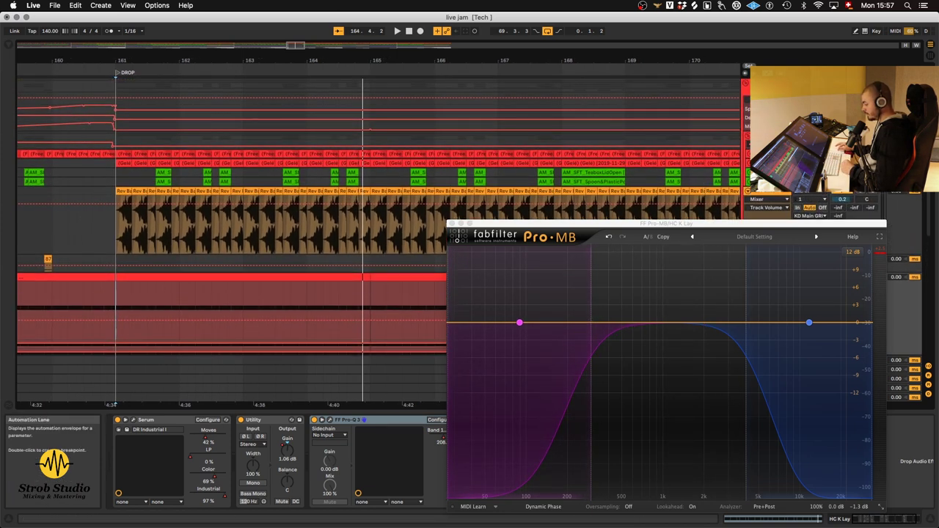
pyautogui.moveTo(535, 434)
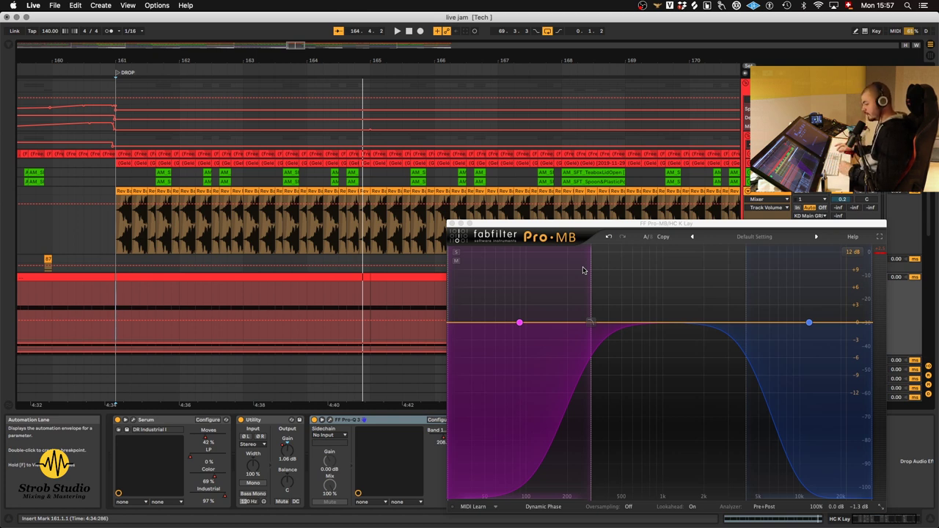
pyautogui.click(454, 224)
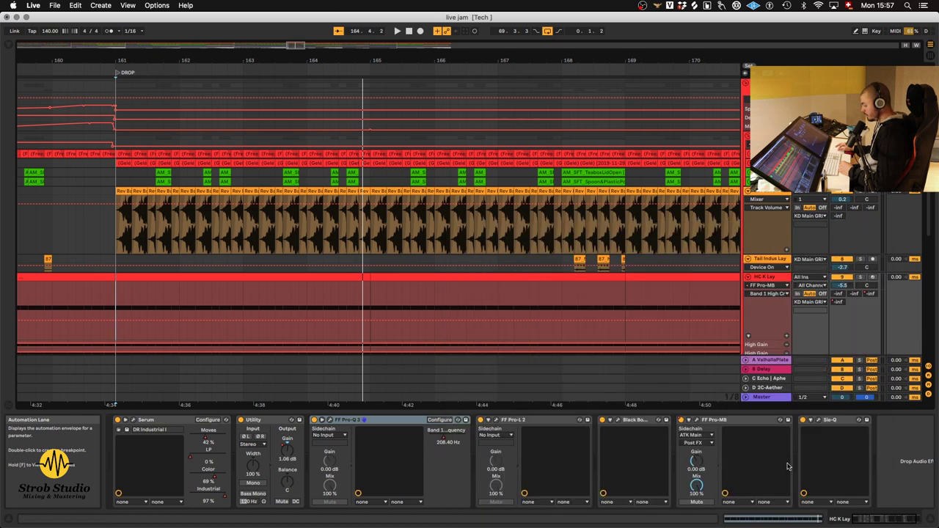
pyautogui.click(818, 420)
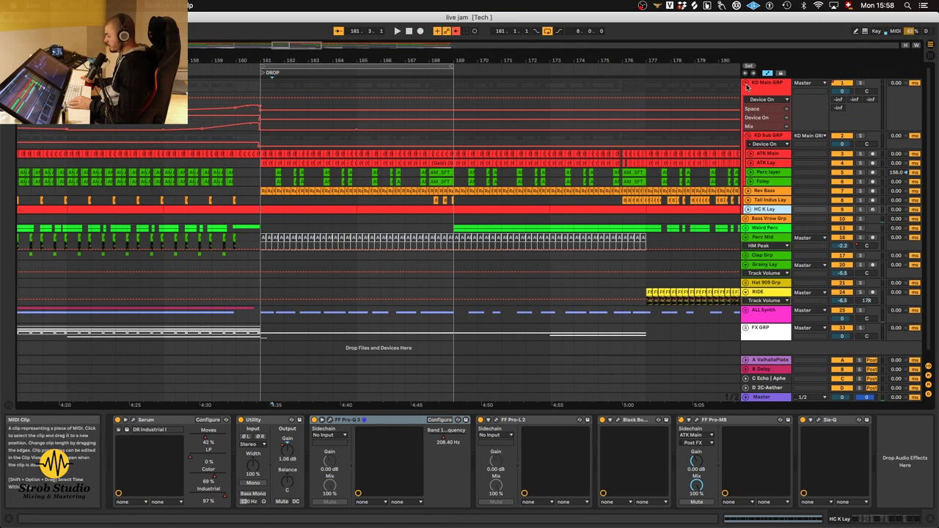
# - Select KD Main GRP and inspect its FF Pro-MB during playback and its FF Pro-R reverb settings, closing both windows
pyautogui.click(770, 86)
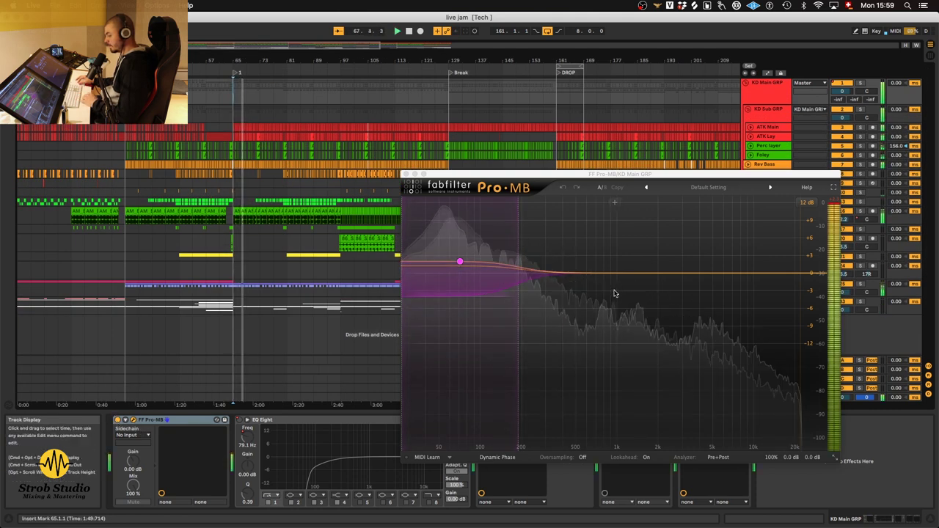
pyautogui.press('space')
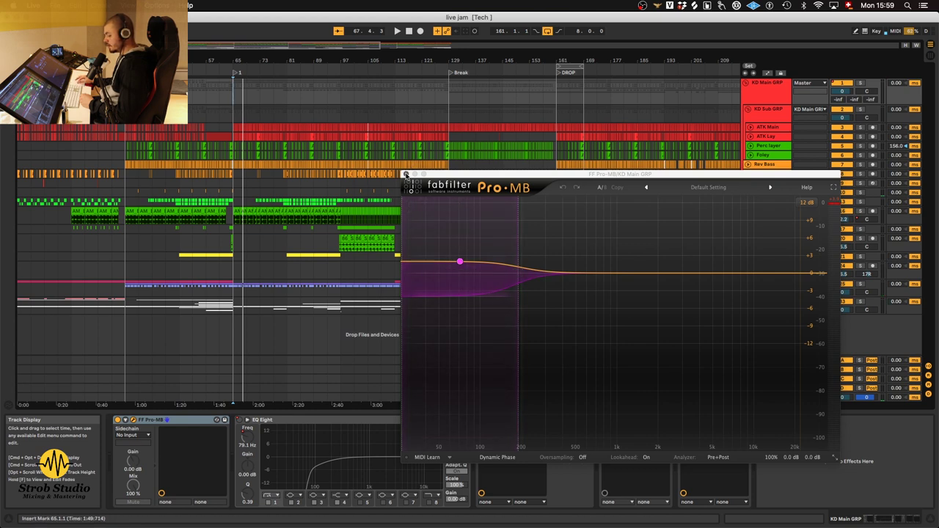
pyautogui.click(405, 176)
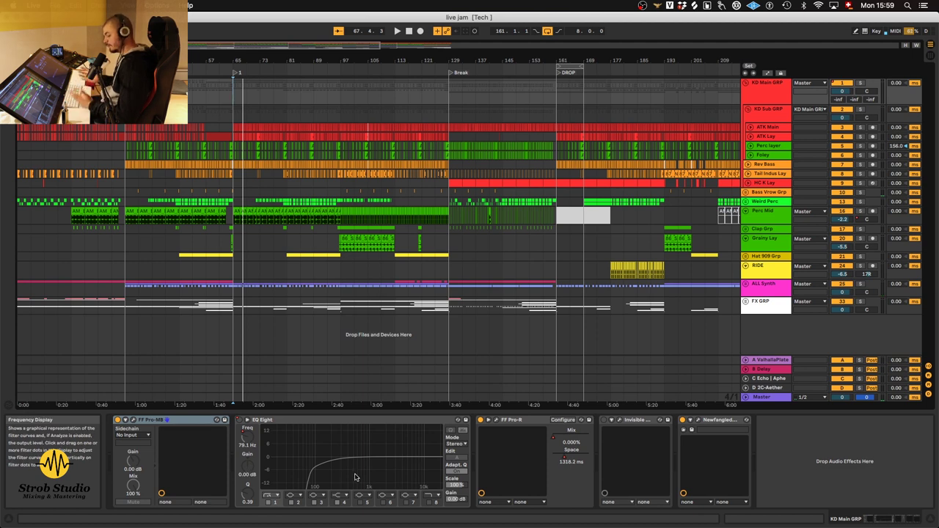
pyautogui.click(496, 420)
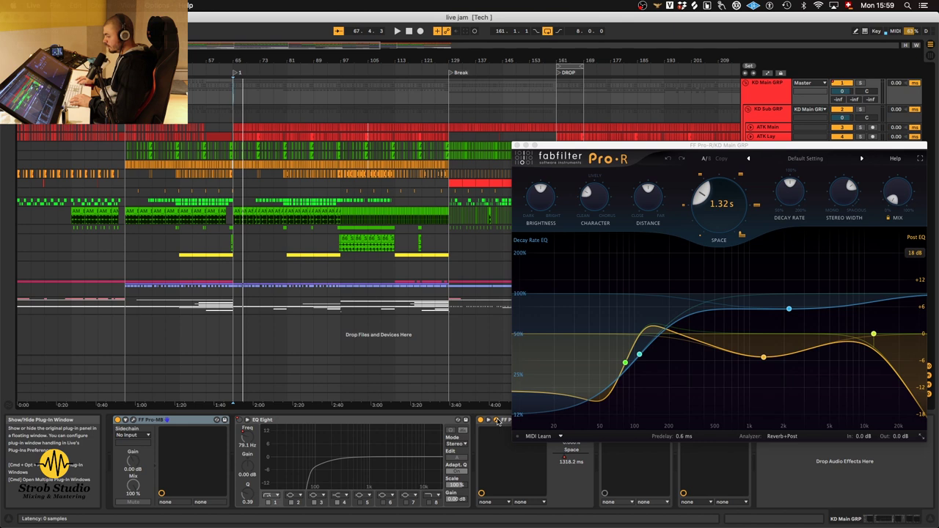
pyautogui.click(496, 419)
# - Play KD Main GRP soloed from the Break marker at bar 129, switching FF Pro-R off and on to compare
pyautogui.press('+')
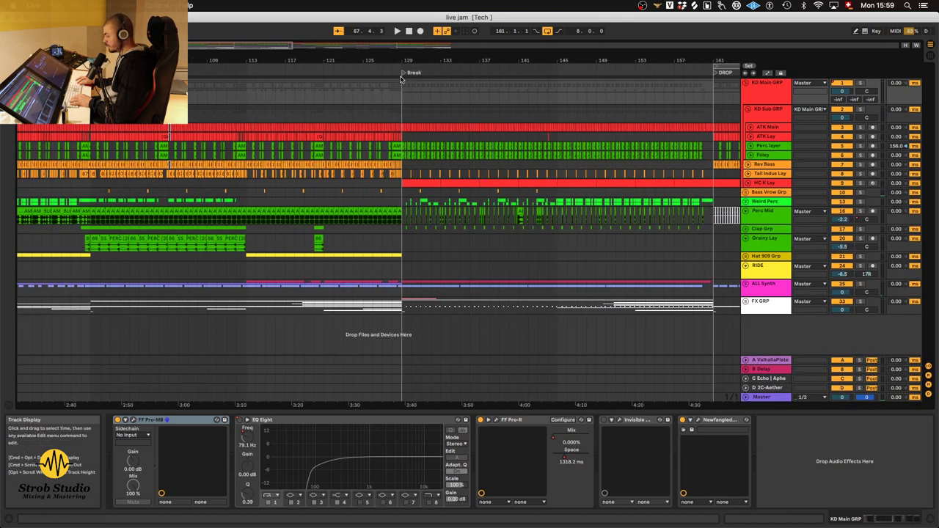
pyautogui.click(401, 79)
pyautogui.press('space')
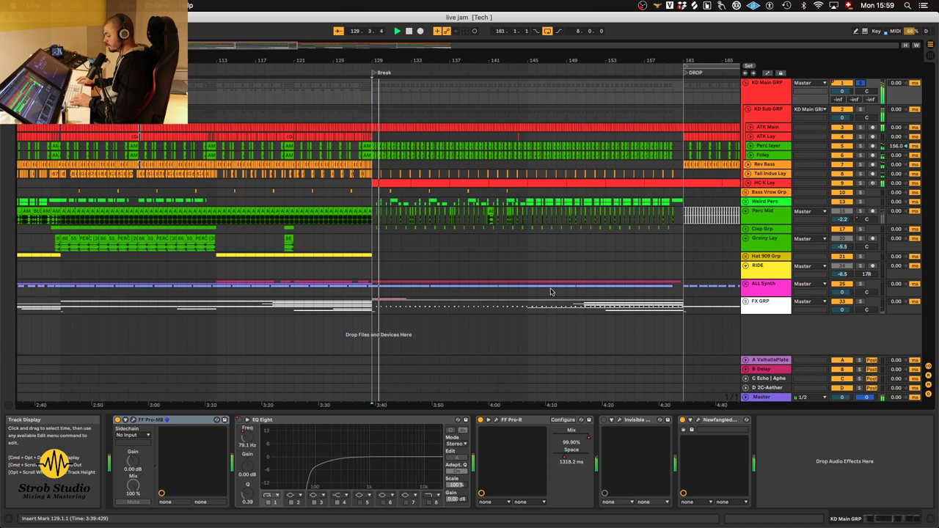
pyautogui.click(480, 420)
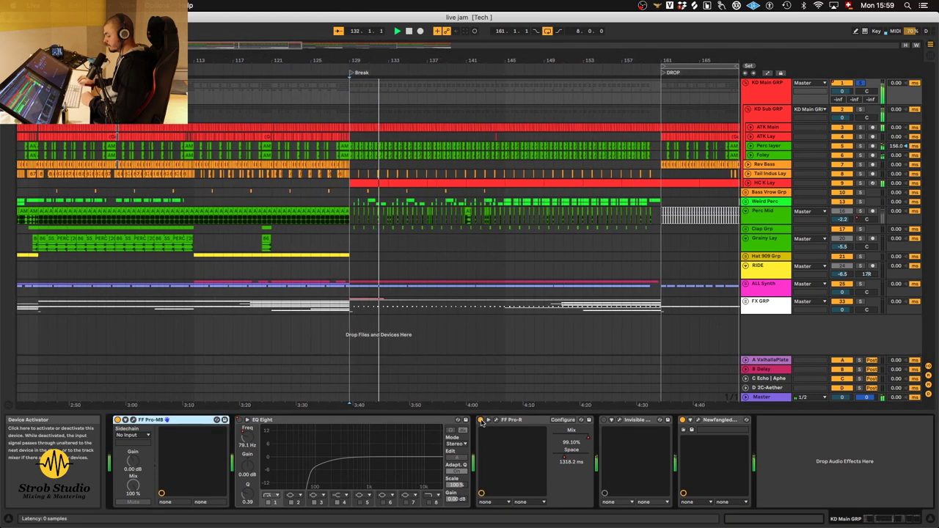
pyautogui.click(481, 421)
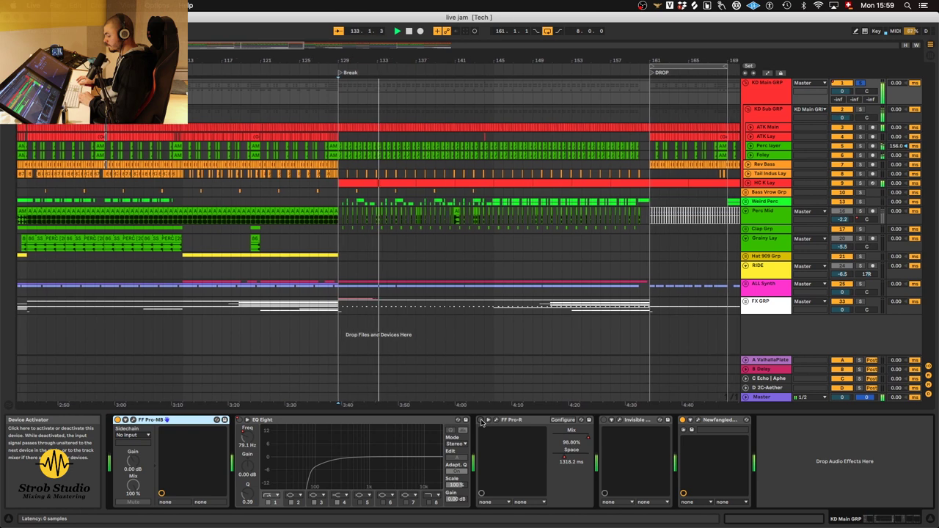
pyautogui.click(481, 420)
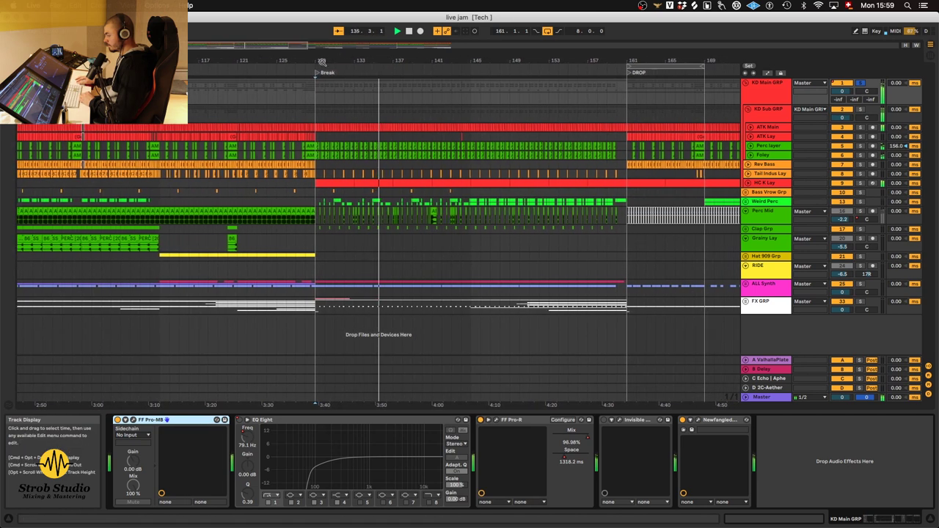
pyautogui.scroll(-2, 323, 61)
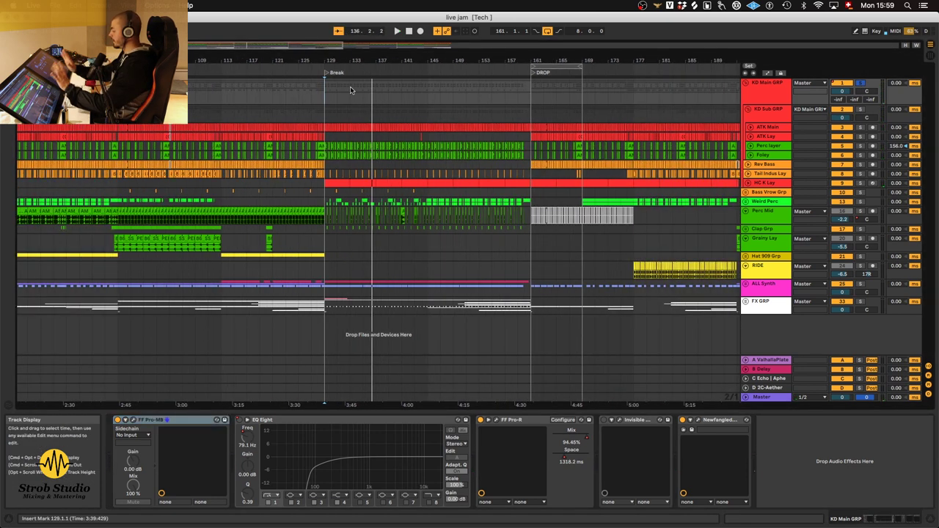
pyautogui.press('space')
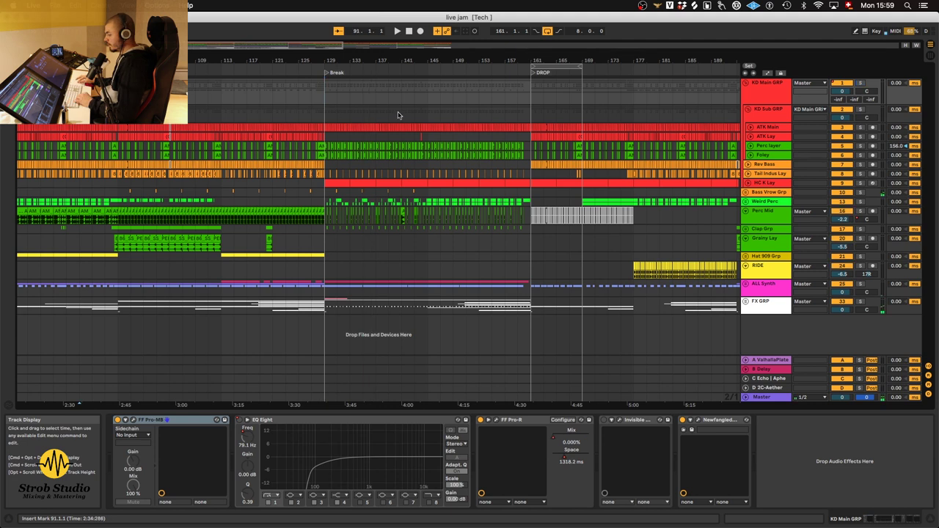
# - Play the Break section again with KD Main GRP unsoloed, and move the insert marker to bar 111
pyautogui.click(325, 101)
pyautogui.press('space')
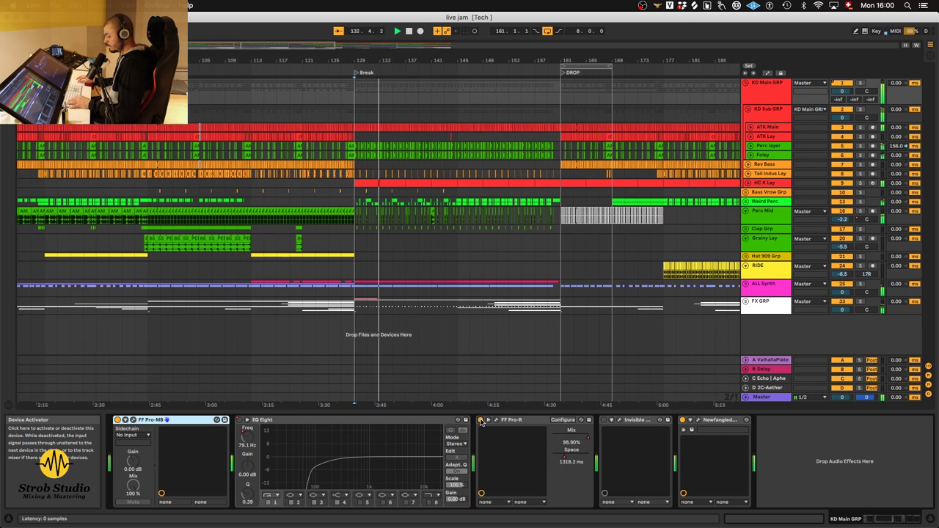
pyautogui.click(239, 95)
pyautogui.press('space')
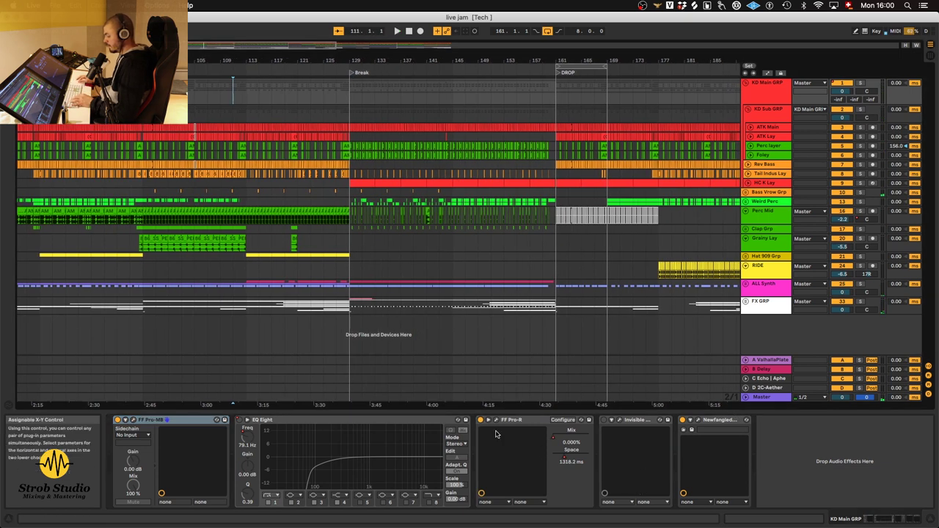
# - Open Newfangled Saturate on KD Main GRP, compare it bypassed and active during playback, and close its window
pyautogui.click(691, 430)
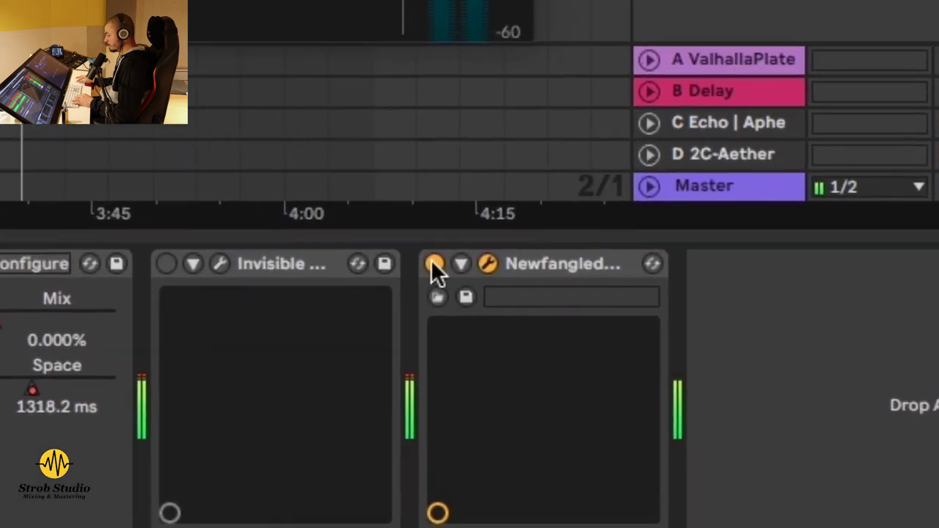
pyautogui.click(463, 282)
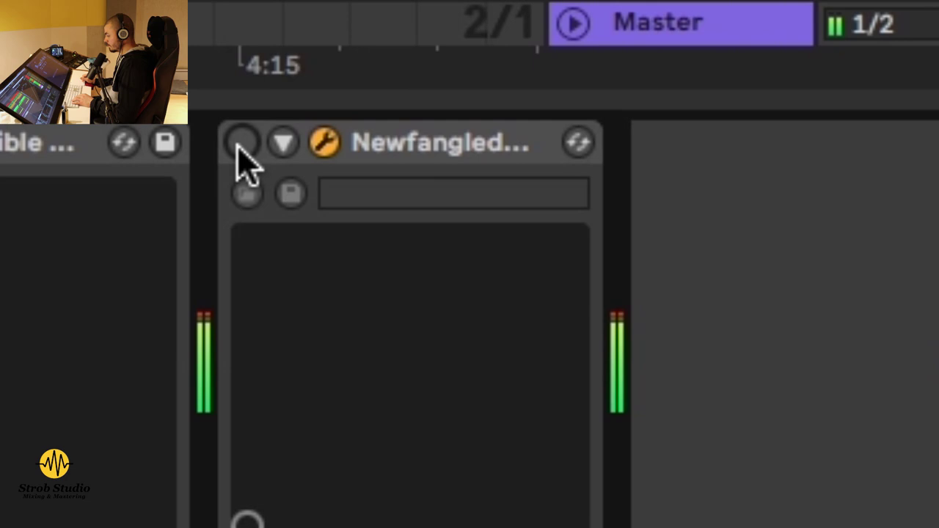
pyautogui.click(240, 144)
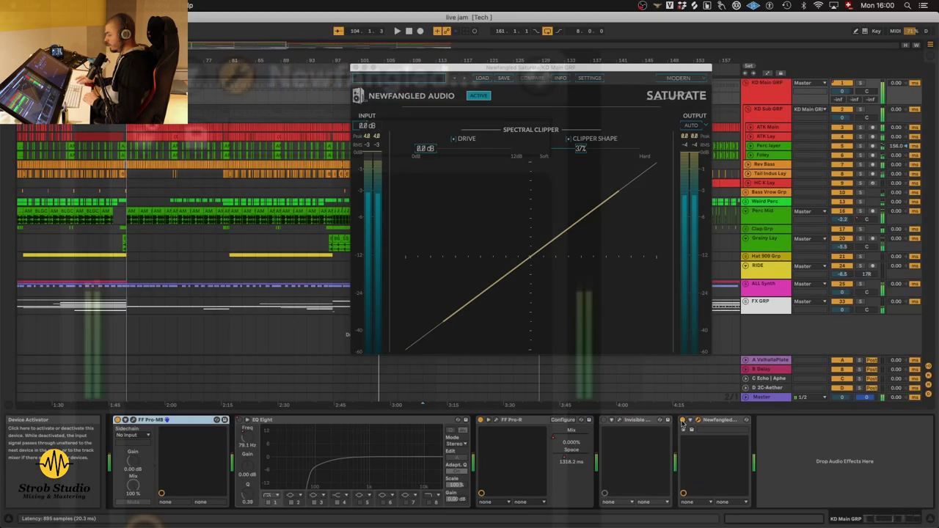
pyautogui.click(354, 68)
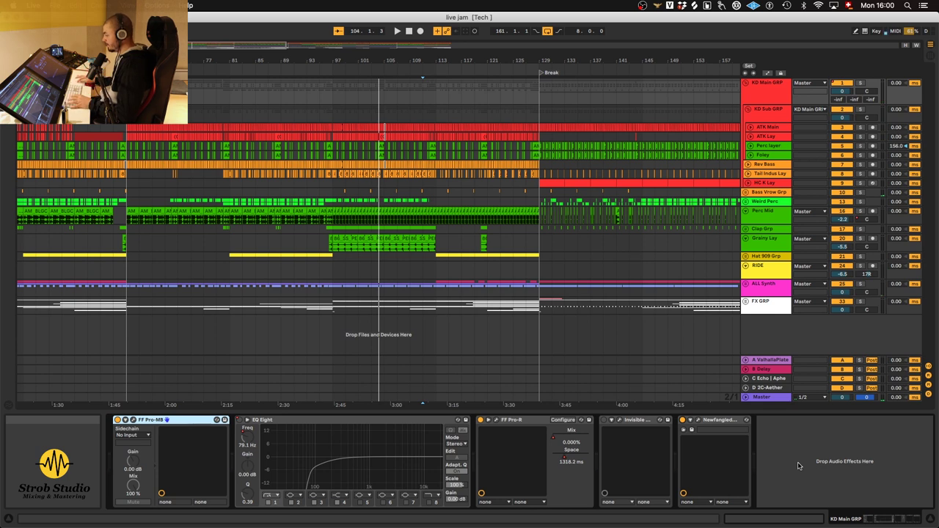
# - Fold KD Main GRP and unfold Bass Vrow Grp to show its Bass Vrow and RVB tracks
pyautogui.click(744, 85)
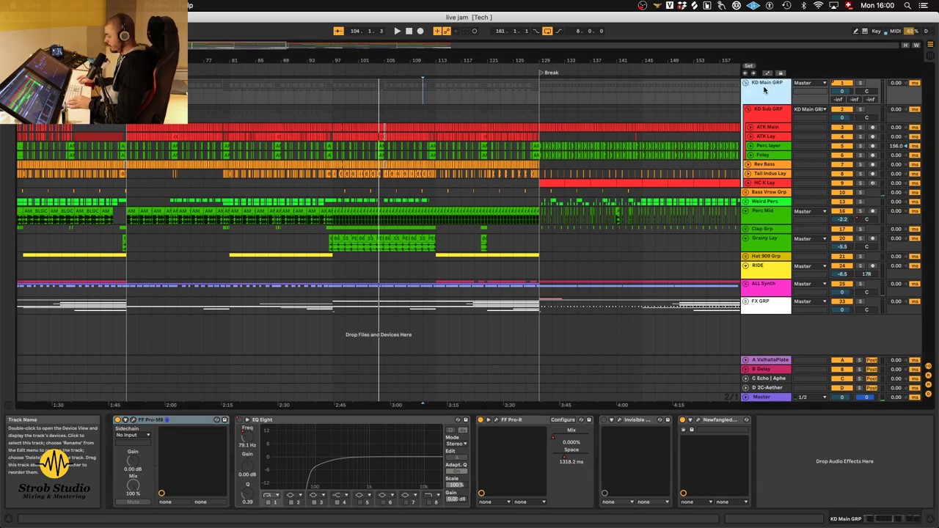
pyautogui.click(744, 84)
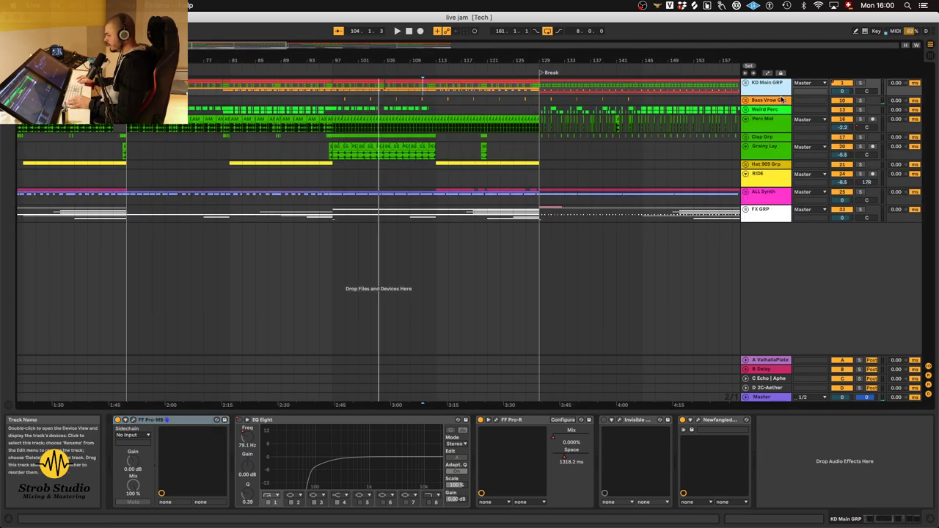
pyautogui.click(755, 100)
pyautogui.click(746, 100)
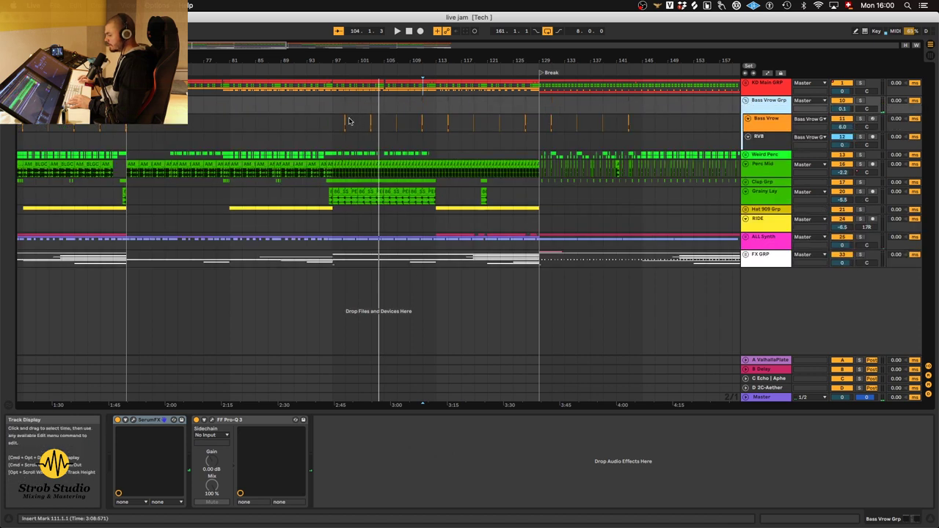
pyautogui.keyDown('super'); pyautogui.scroll(5, 348, 121); pyautogui.keyUp('super')
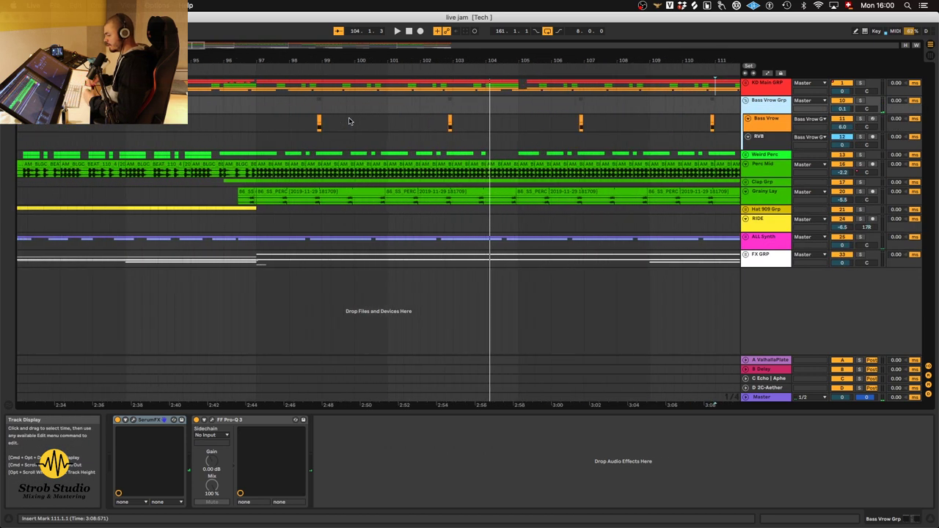
pyautogui.click(303, 103)
pyautogui.hscroll(10, 514, 124)
pyautogui.click(370, 103)
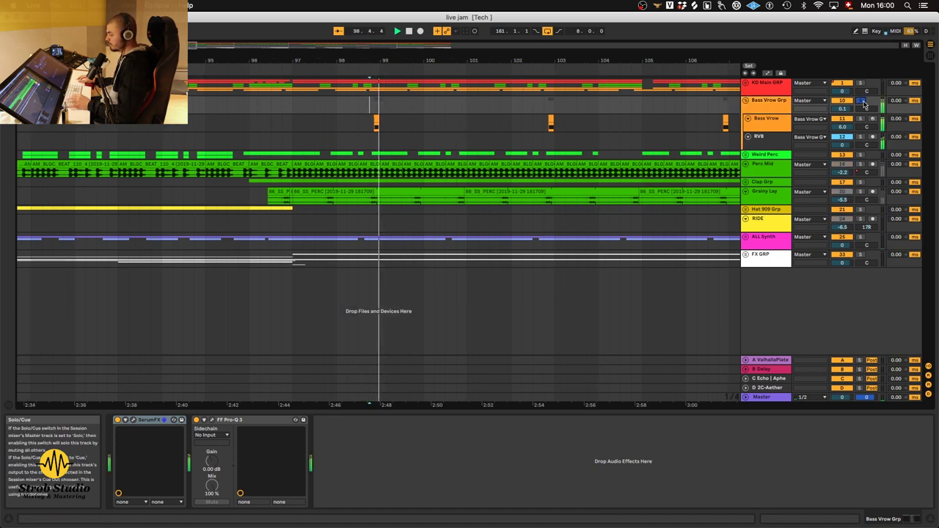
pyautogui.press('space')
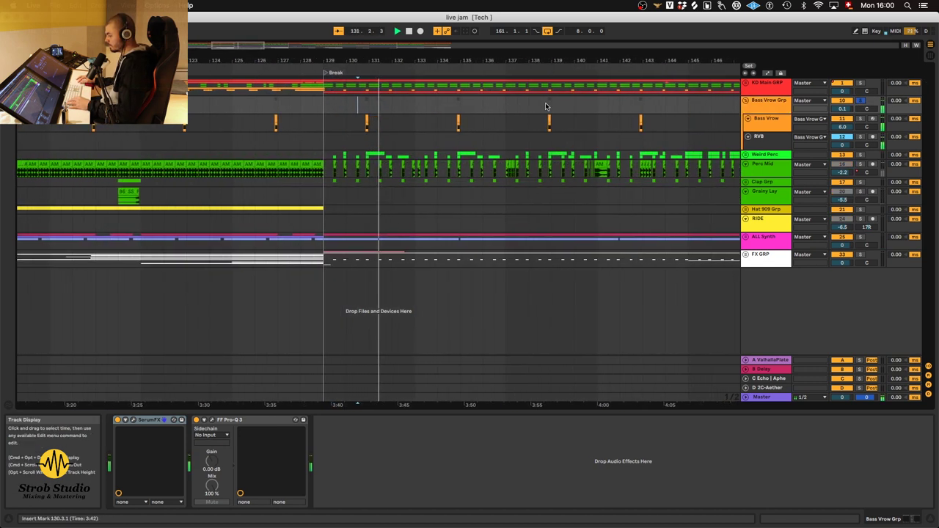
pyautogui.click(528, 106)
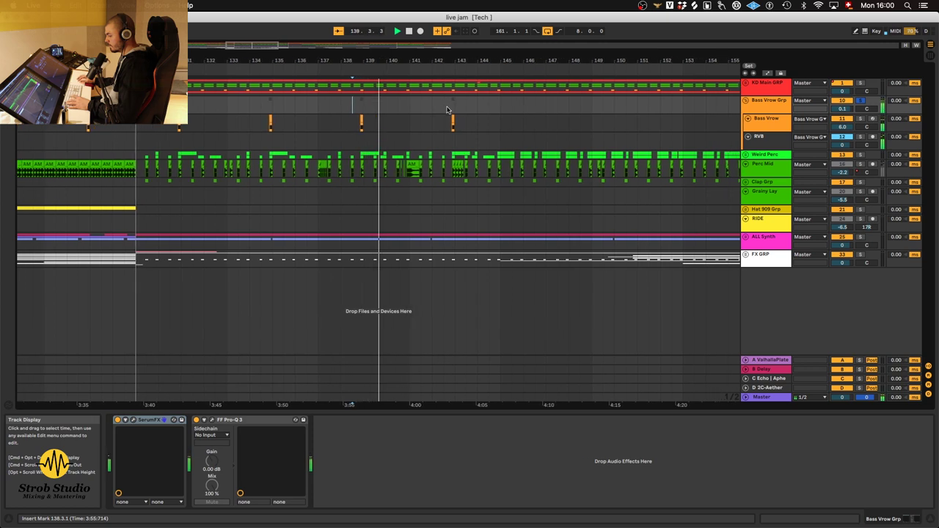
pyautogui.click(421, 116)
pyautogui.click(421, 117)
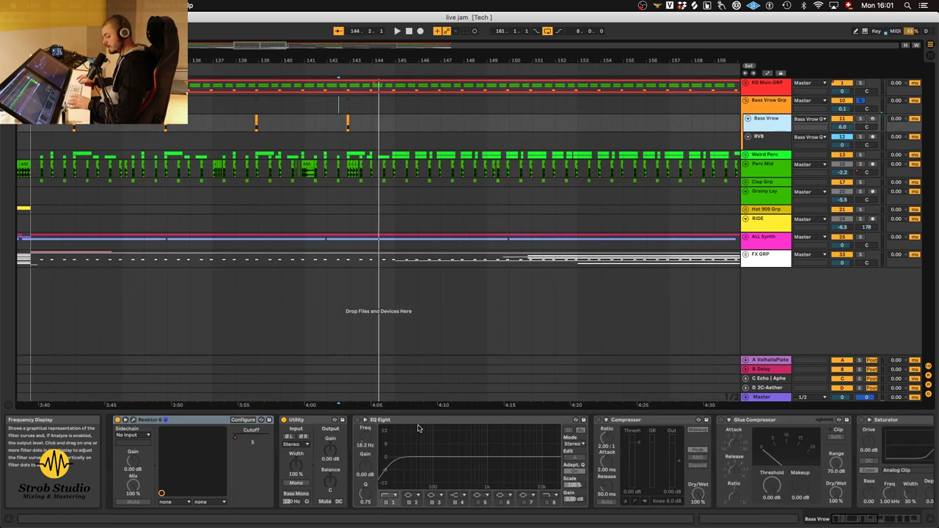
# - Open Reaktor 6's Monark on Bass Vrow, move its window lower, and play the track's hit near bar 98
pyautogui.click(133, 420)
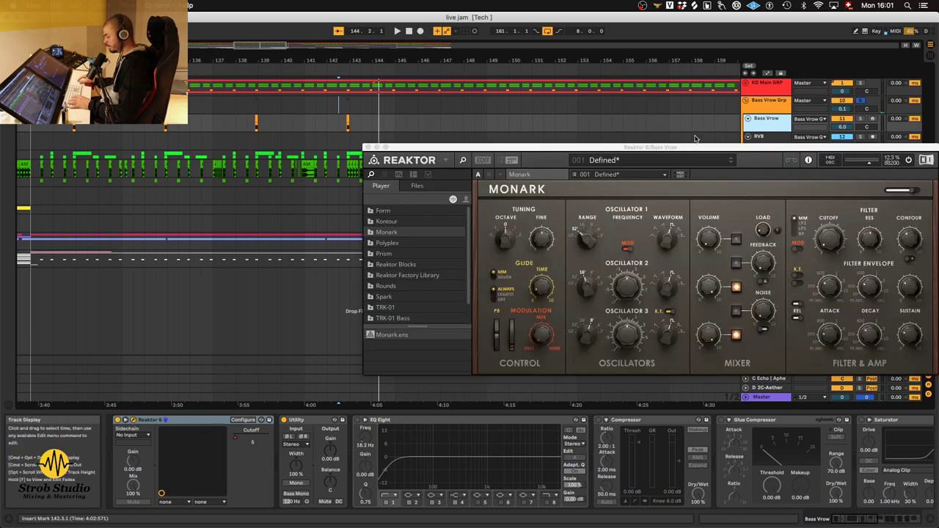
pyautogui.moveTo(675, 148); pyautogui.dragTo(582, 208)
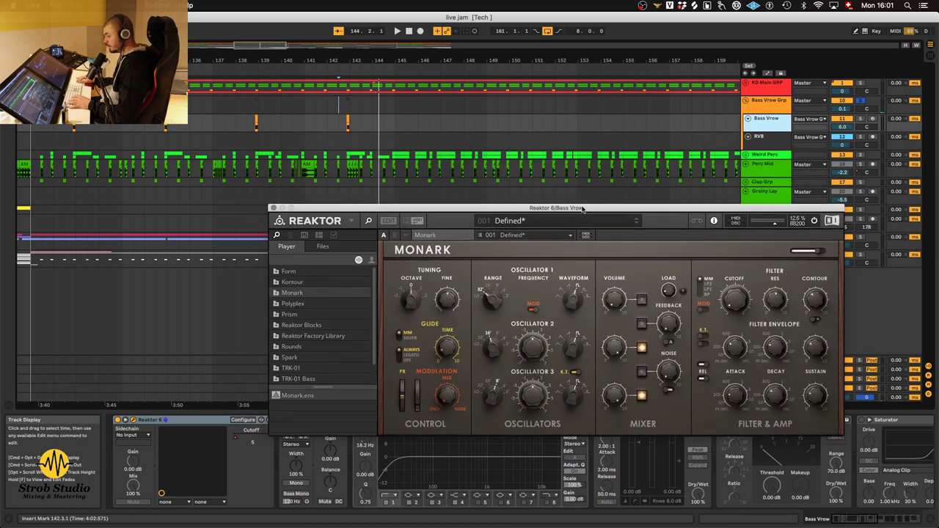
pyautogui.hscroll(-15, 285, 119)
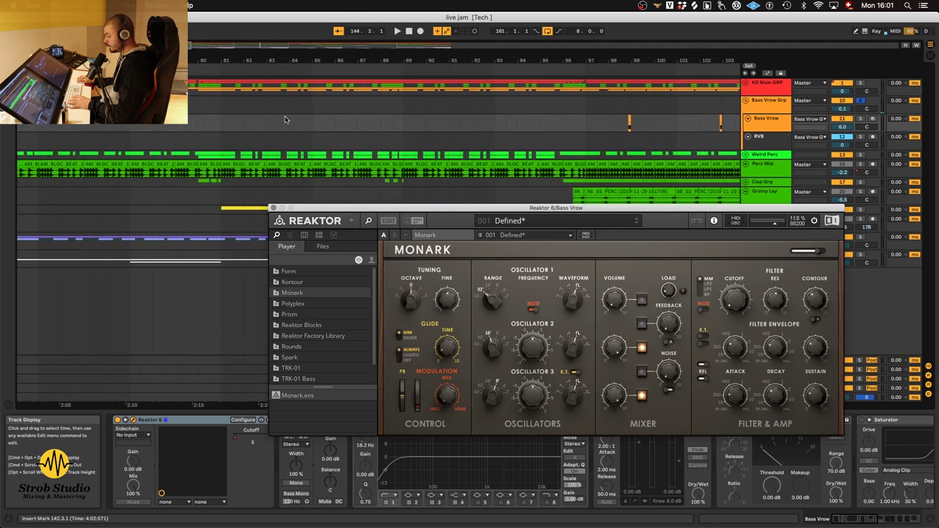
pyautogui.hscroll(3, 675, 121)
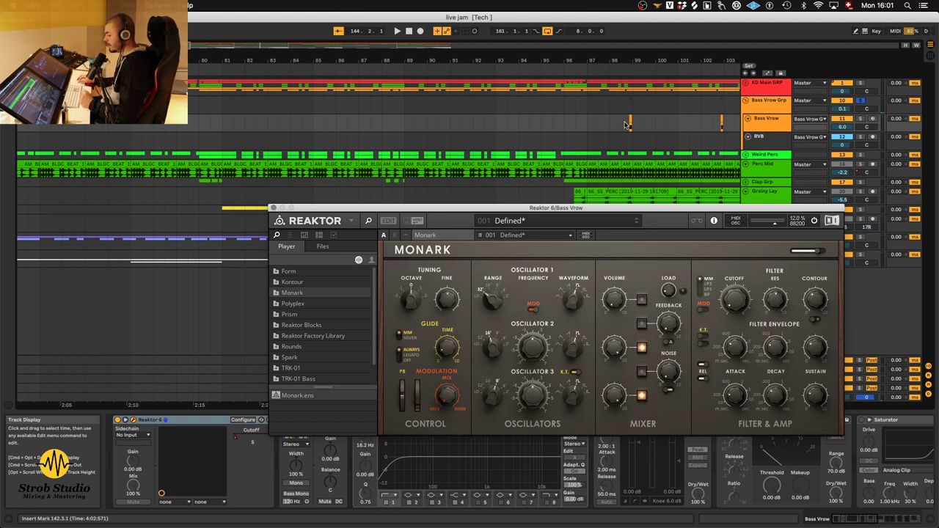
pyautogui.scroll(5, 482, 125)
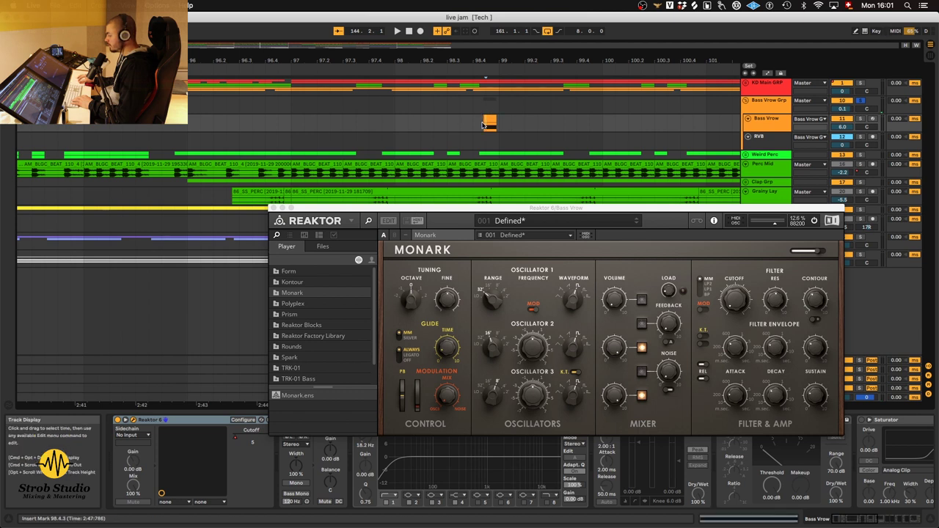
pyautogui.press('space')
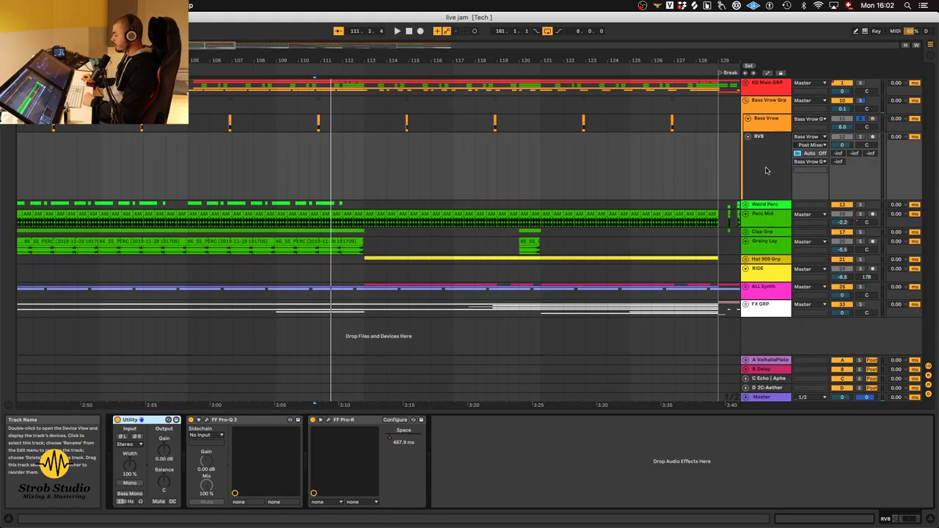
# - Close Bass Vrow's Reaktor window and check the audio input sources of the RVB track, keeping Bass Vrow as its input
pyautogui.click(670, 132)
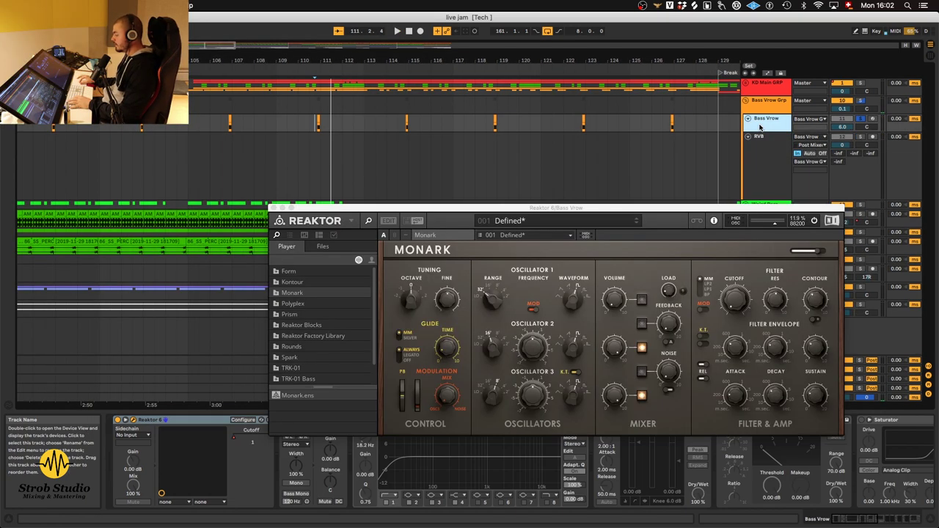
pyautogui.click(271, 209)
pyautogui.click(760, 169)
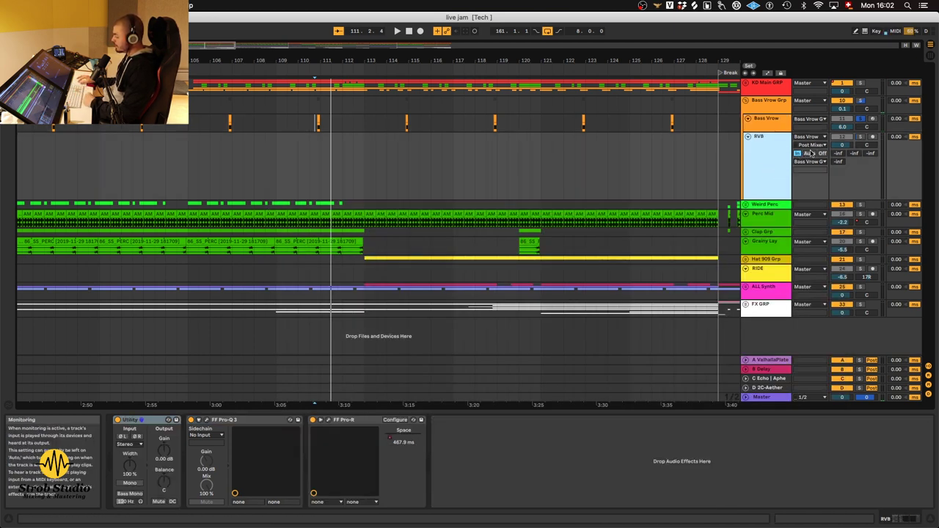
pyautogui.click(808, 136)
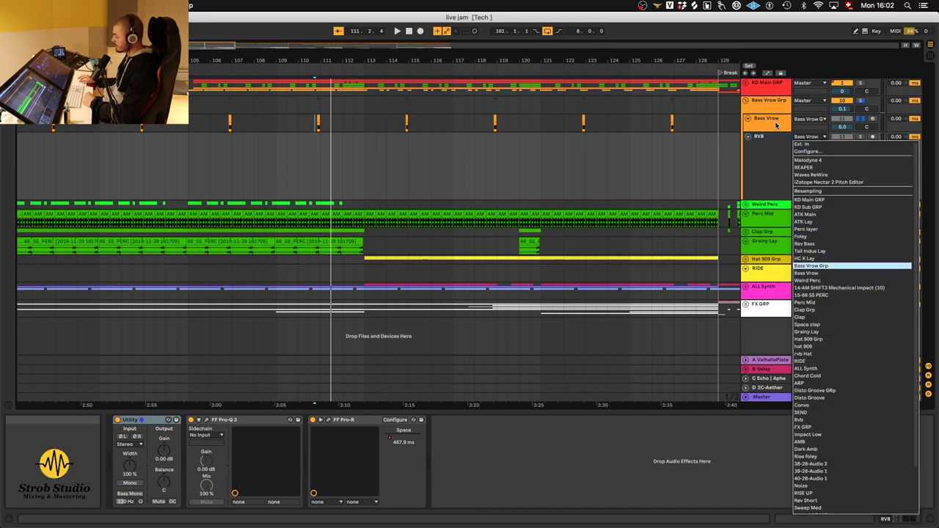
pyautogui.click(770, 161)
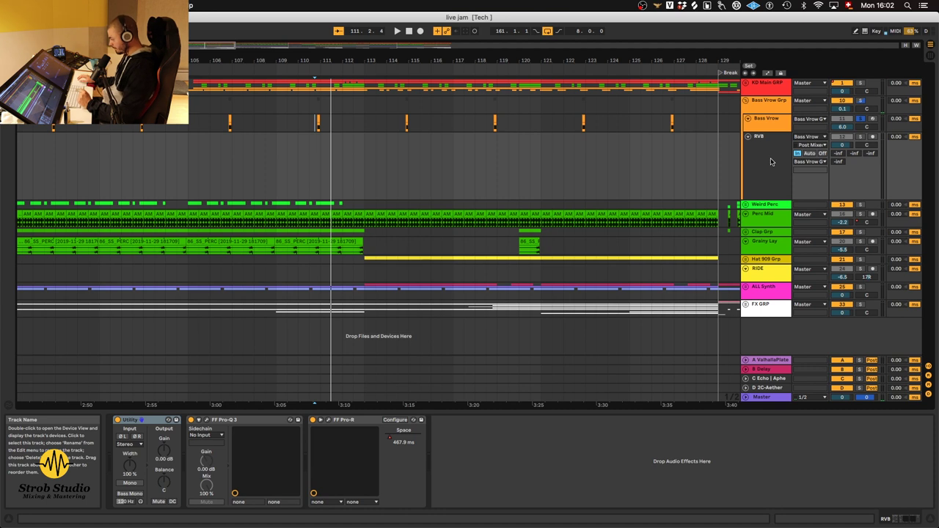
pyautogui.click(771, 161)
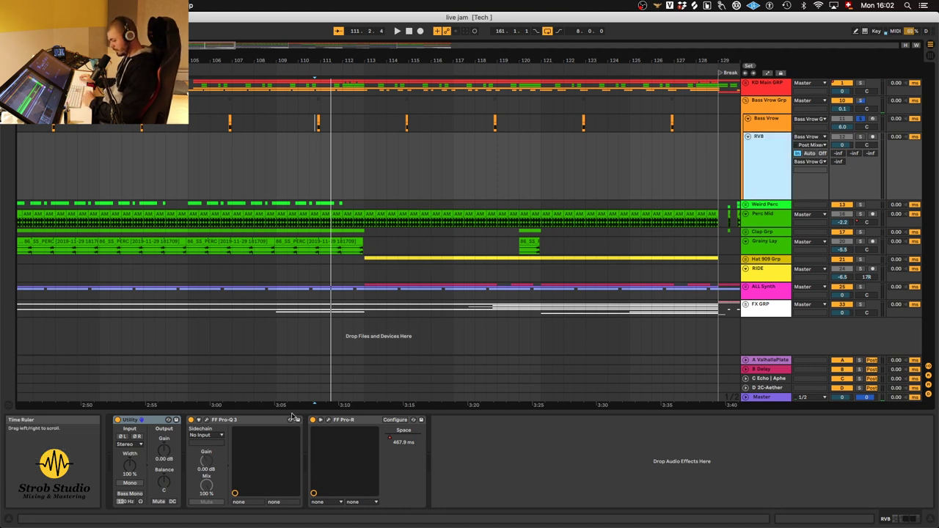
# - Inspect FF Pro-Q 3 and FF Pro-R on the RVB track, closing each plug-in window
pyautogui.click(206, 421)
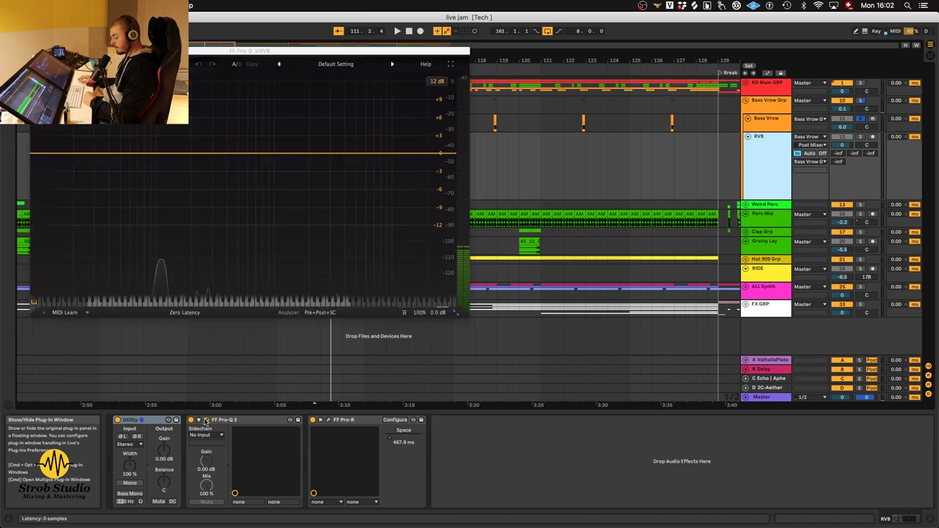
pyautogui.click(206, 421)
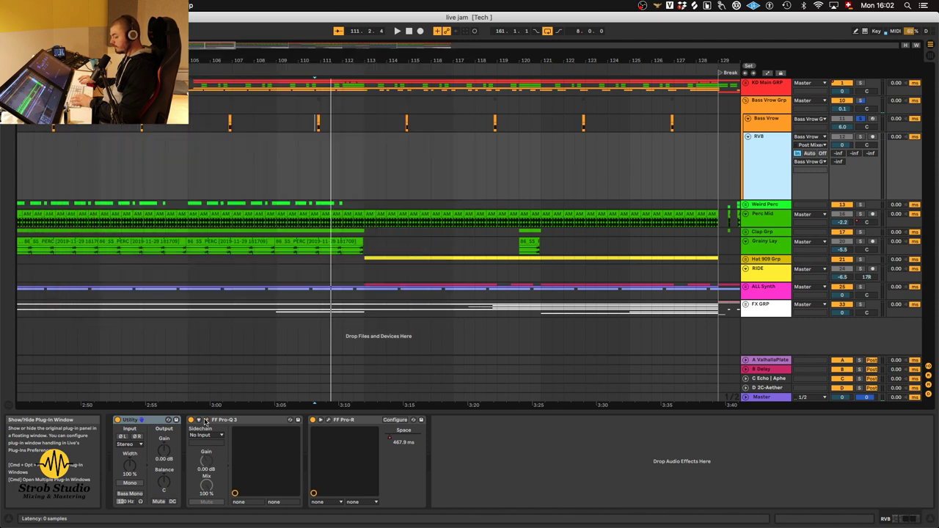
pyautogui.click(328, 421)
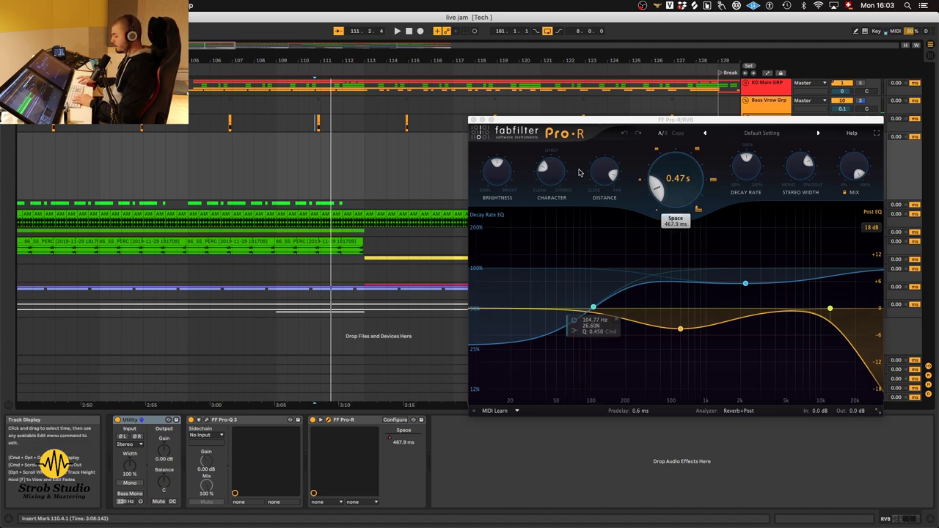
pyautogui.click(474, 120)
# - Show the automation lanes and play the RVB track's FF Pro-R Space automation from bar 114 and near bar 127
pyautogui.press('-')
pyautogui.press('-')
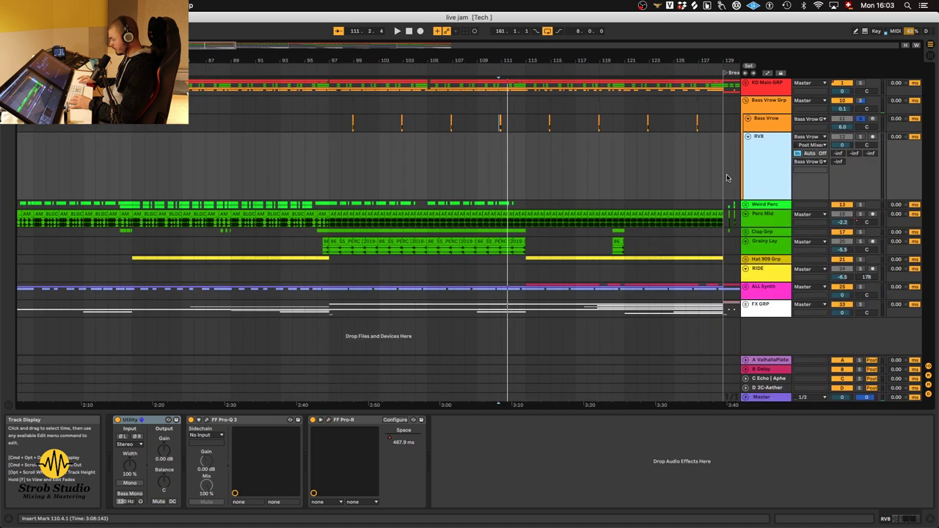
pyautogui.press('a')
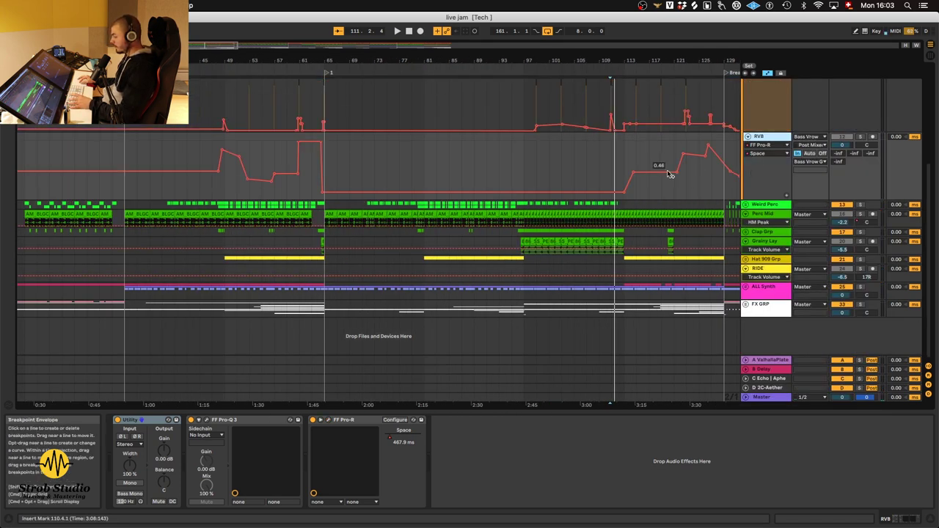
pyautogui.press('+')
pyautogui.press('+')
pyautogui.scroll(5, 675, 164)
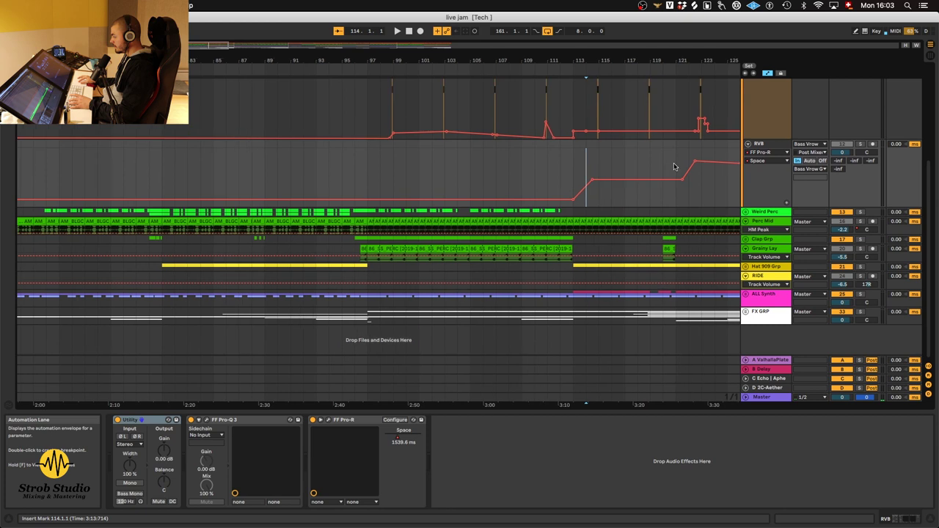
pyautogui.press('+')
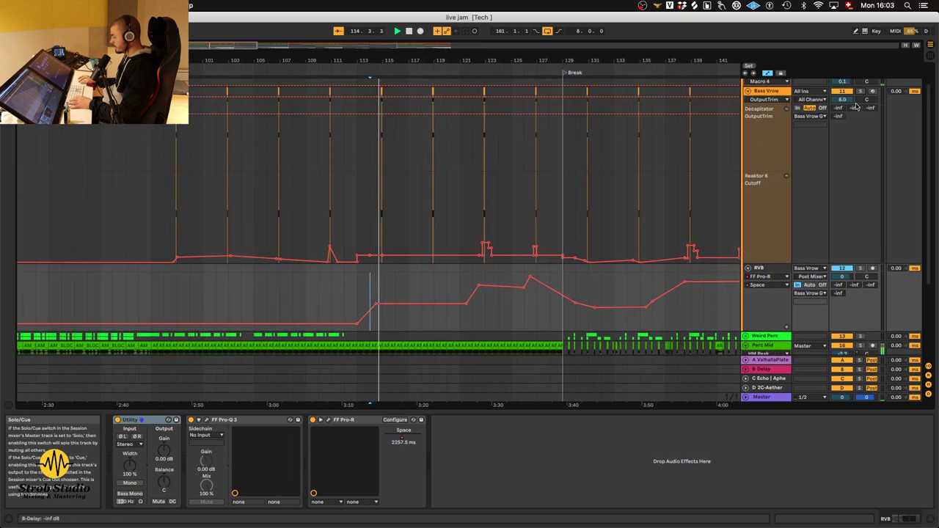
pyautogui.scroll(2, 866, 96)
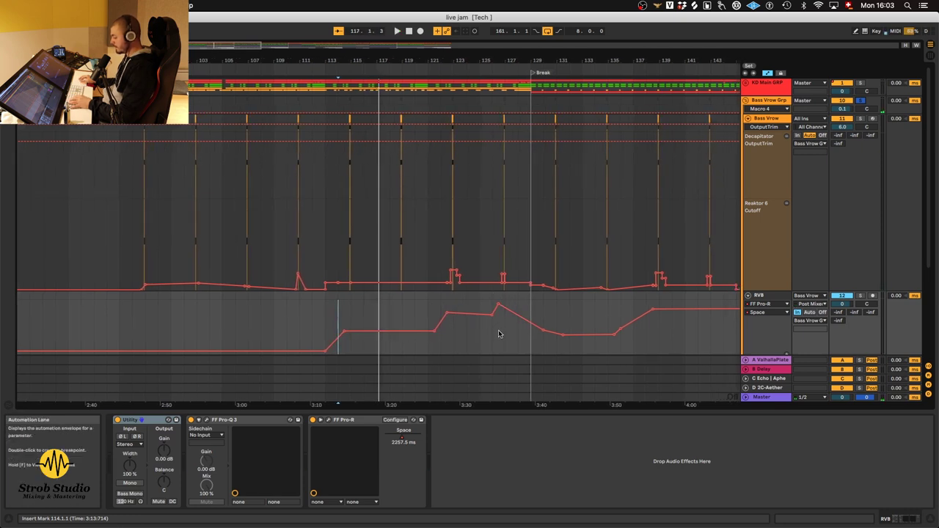
pyautogui.press('space')
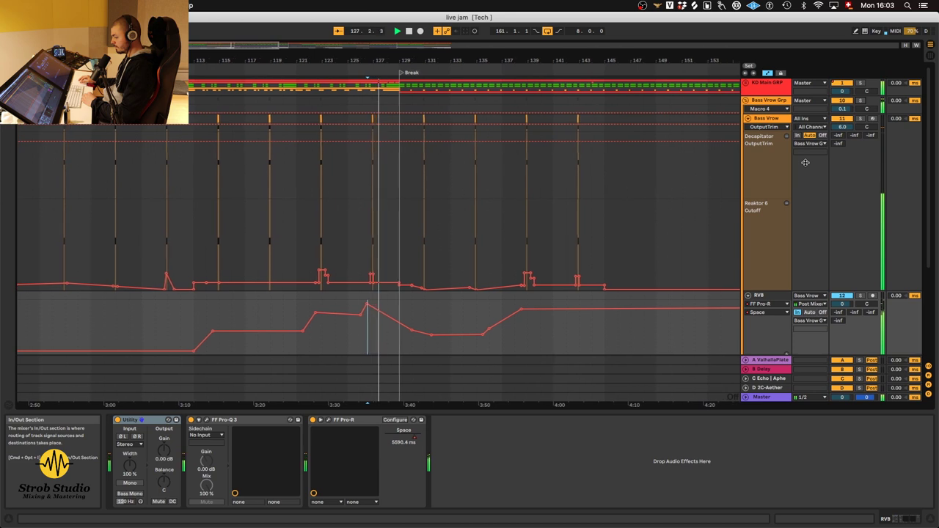
# - Hide the automation lanes and inspect SerumFX and FF Pro-Q 3 on Bass Vrow Grp
pyautogui.press('a')
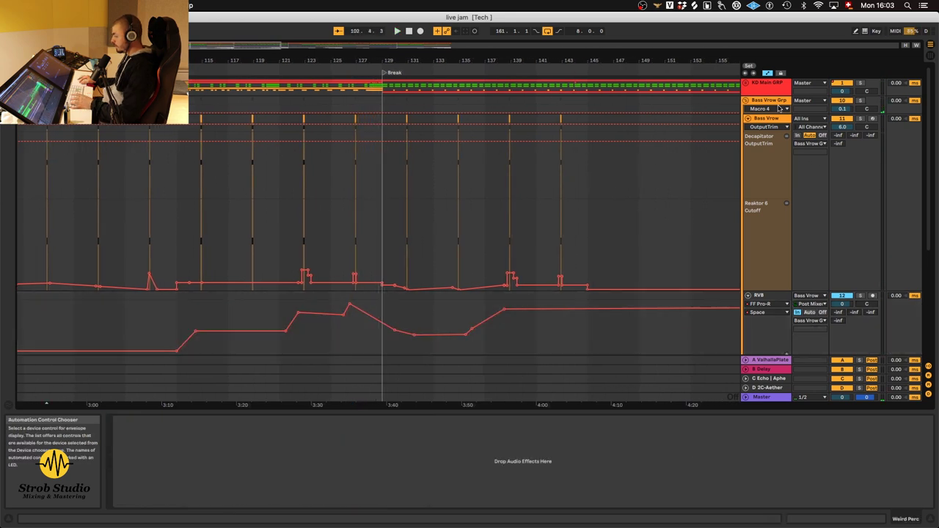
pyautogui.click(763, 129)
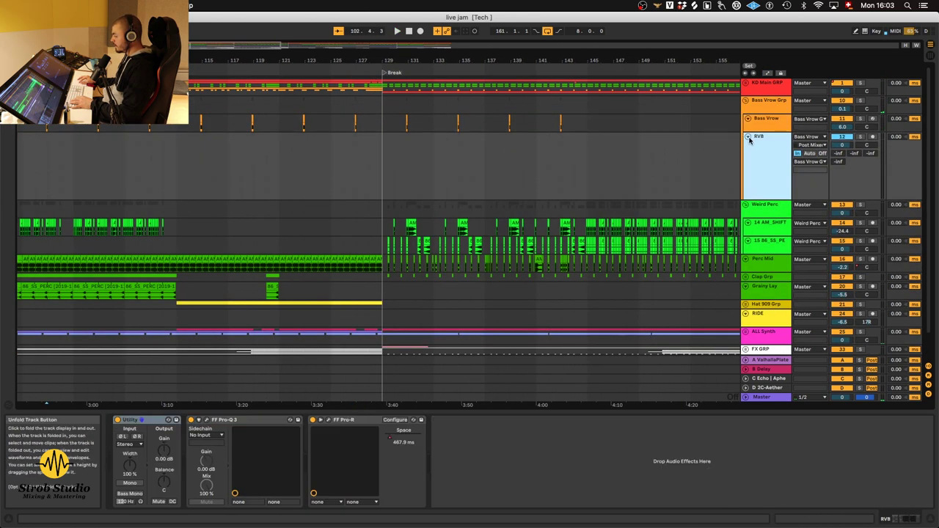
pyautogui.click(771, 104)
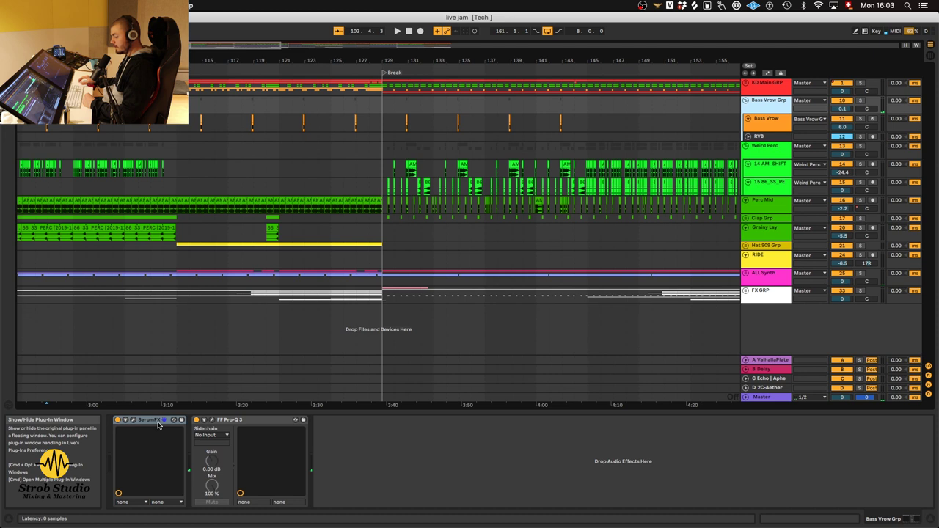
pyautogui.click(132, 419)
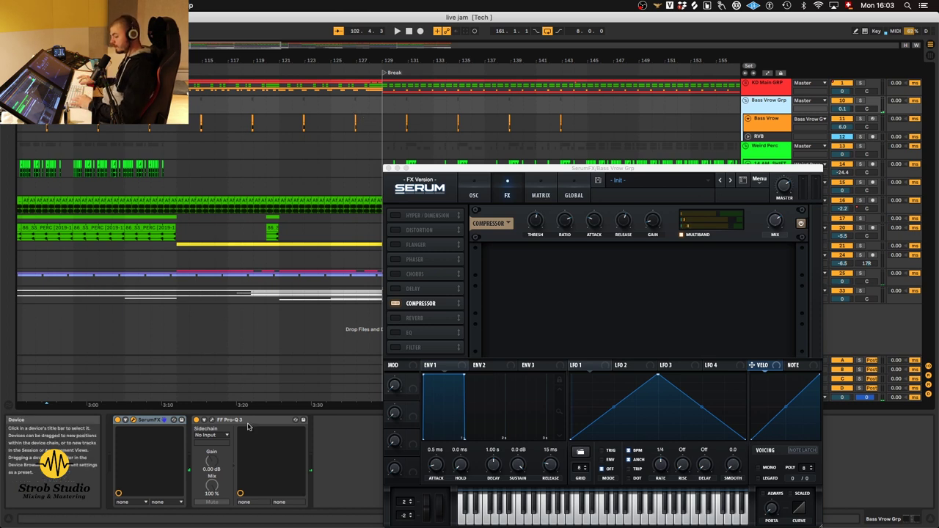
pyautogui.click(212, 419)
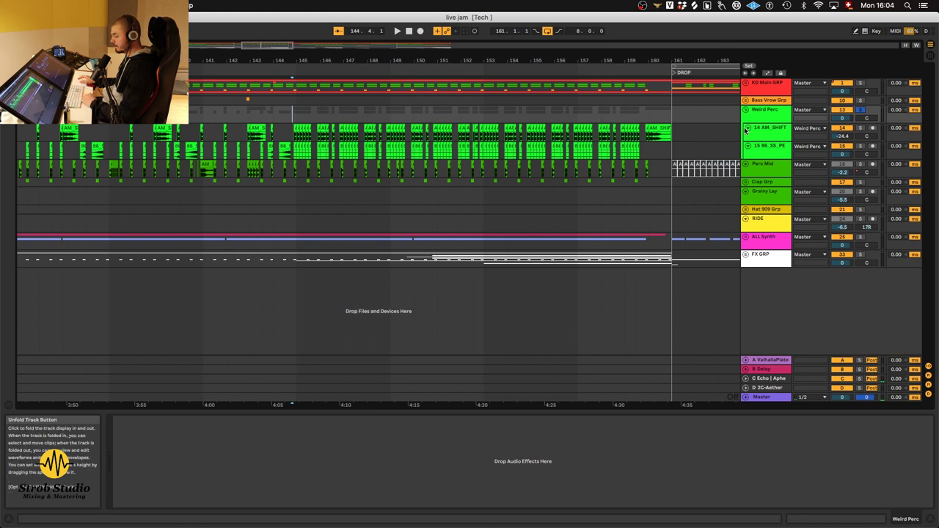
# - Play the soloed Weird Perc group from bar 144, and inspect FabFilter Pro-Q 3 on the soloed 14 AM_SHIFT track
pyautogui.press('space')
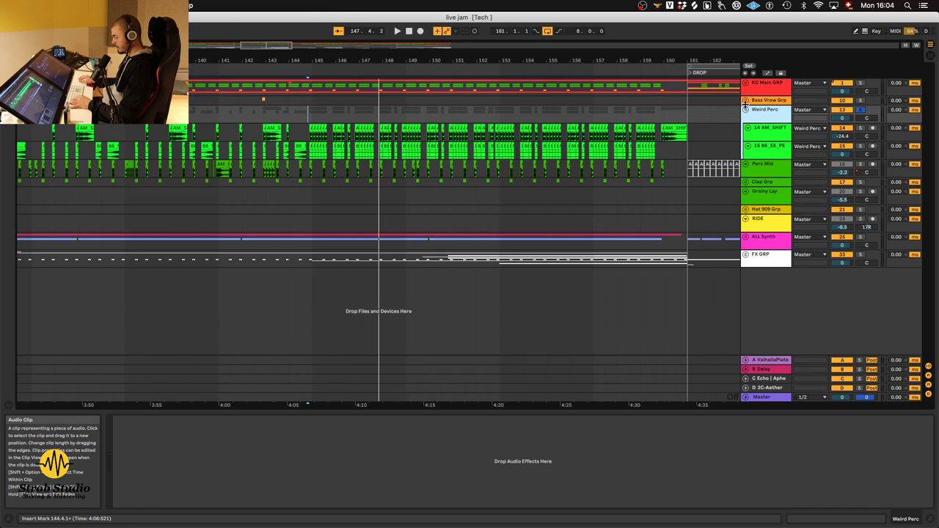
pyautogui.click(769, 132)
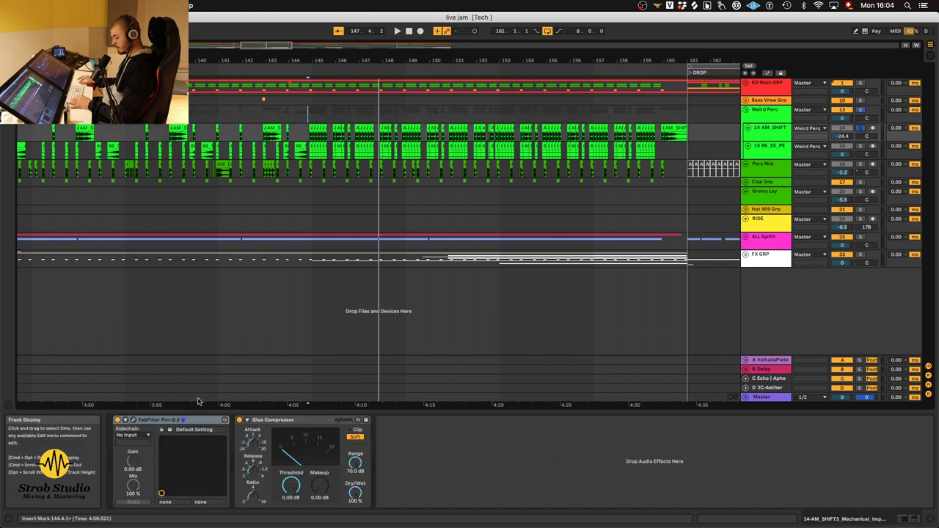
pyautogui.click(133, 420)
pyautogui.click(133, 420)
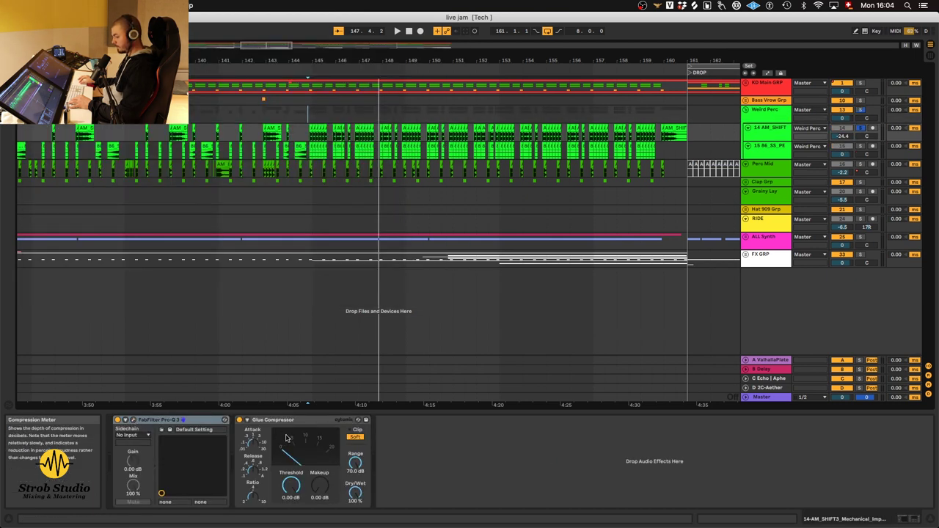
# - Play 15 86_SS_PE soloed around bar 144 and inspect its FabFilter Pro-Q 3 and PanMan plug-ins
pyautogui.click(756, 155)
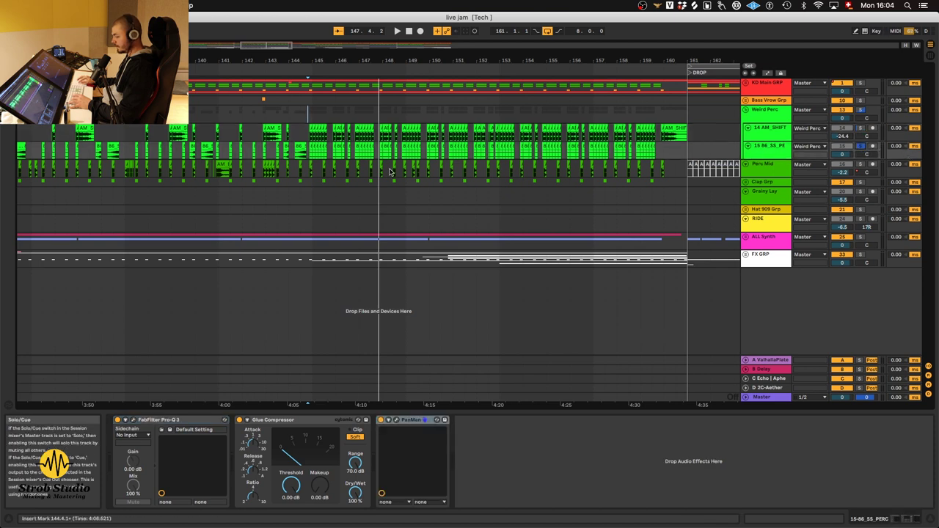
pyautogui.press('+')
pyautogui.press('+')
pyautogui.press('+')
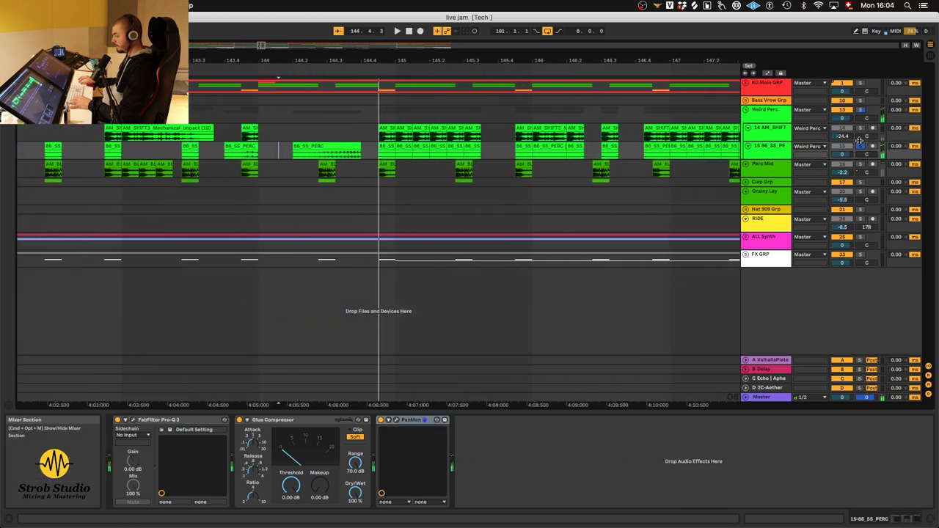
pyautogui.click(132, 420)
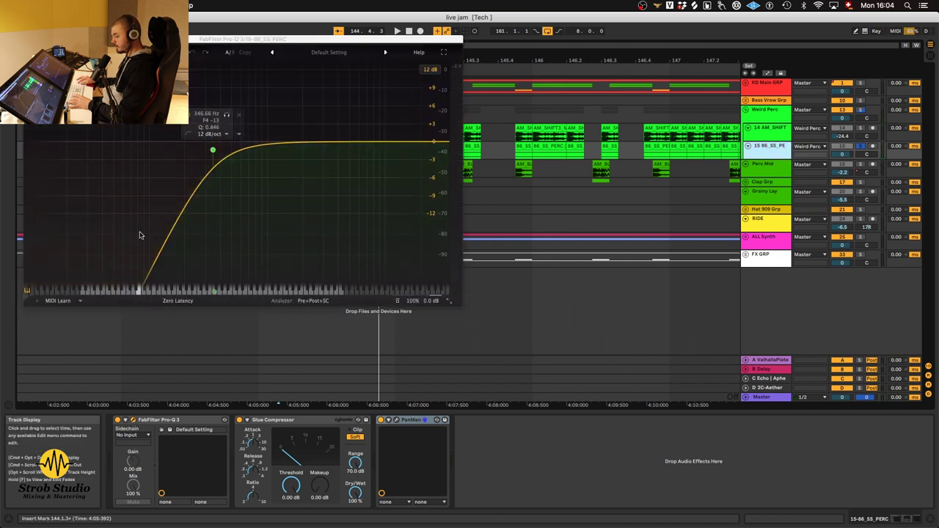
pyautogui.click(132, 420)
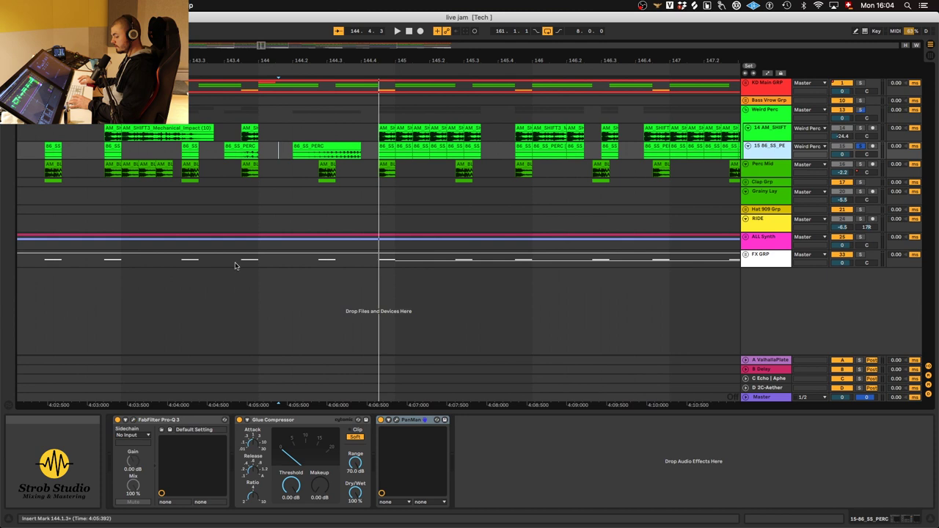
pyautogui.click(396, 419)
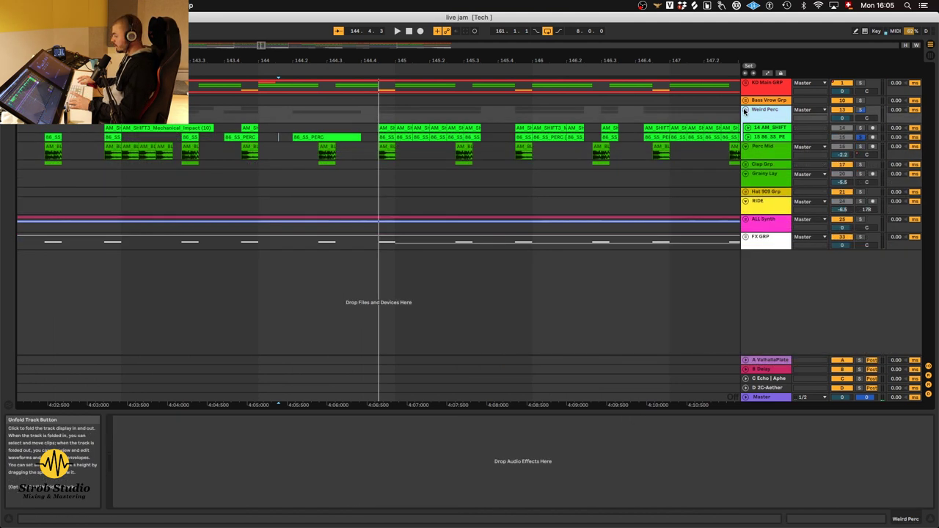
pyautogui.click(467, 225)
pyautogui.click(466, 133)
pyautogui.scroll(-5, 467, 133)
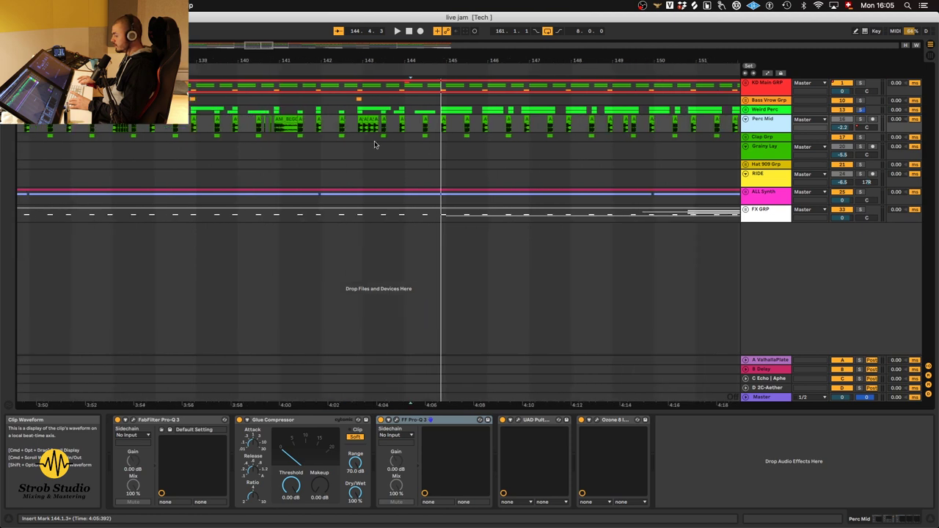
pyautogui.scroll(-4, 326, 135)
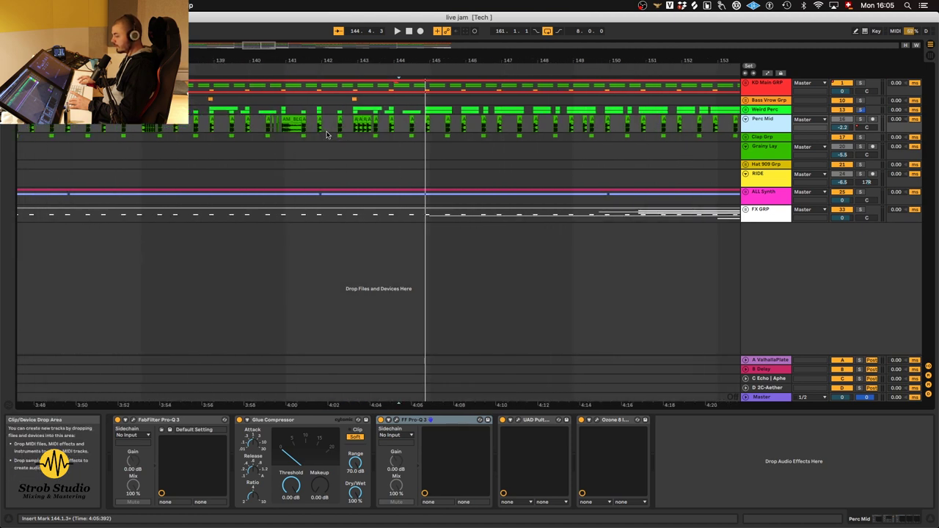
# - Solo the Perc Mid track and play it alone from bar 141
pyautogui.click(861, 120)
pyautogui.press('space')
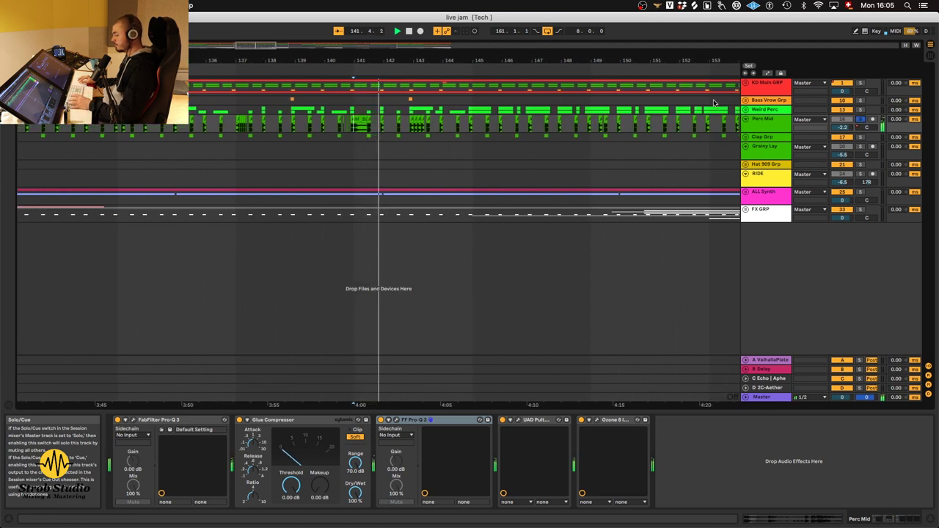
pyautogui.hscroll(-2, 353, 130)
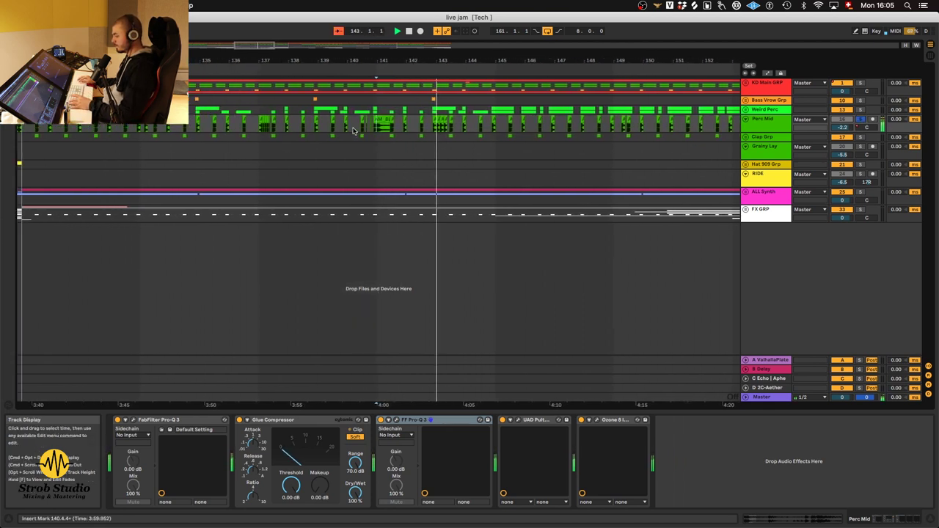
pyautogui.click(763, 122)
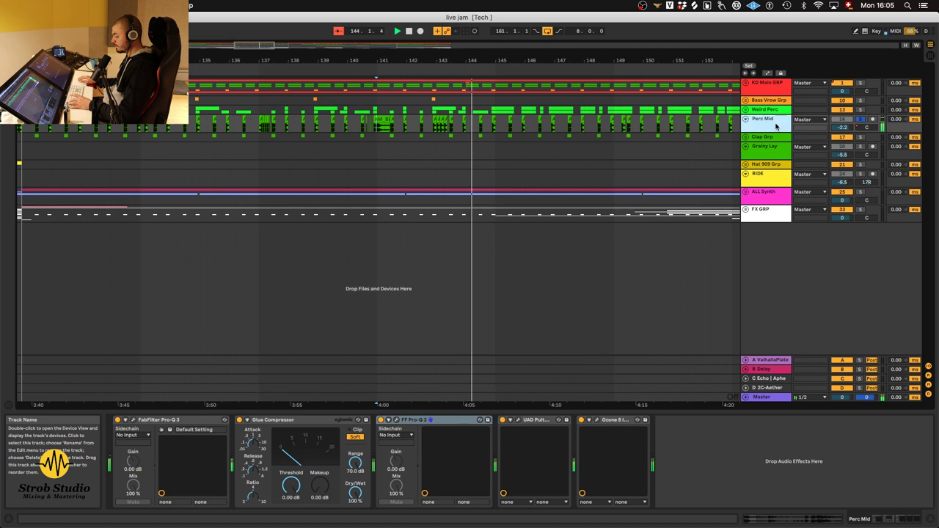
# - Review the curves of both Pro-Q 3 equalizers on Perc Mid and play the soloed track between them
pyautogui.click(134, 421)
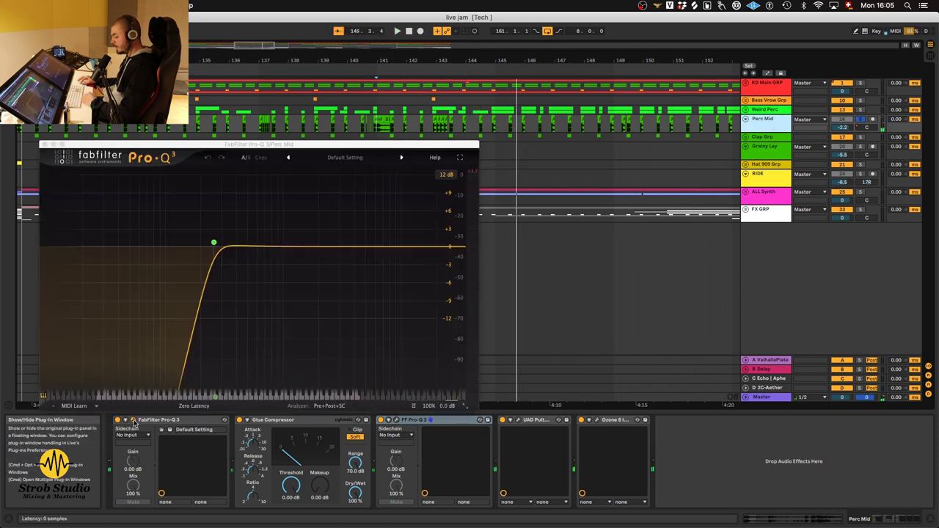
pyautogui.click(134, 421)
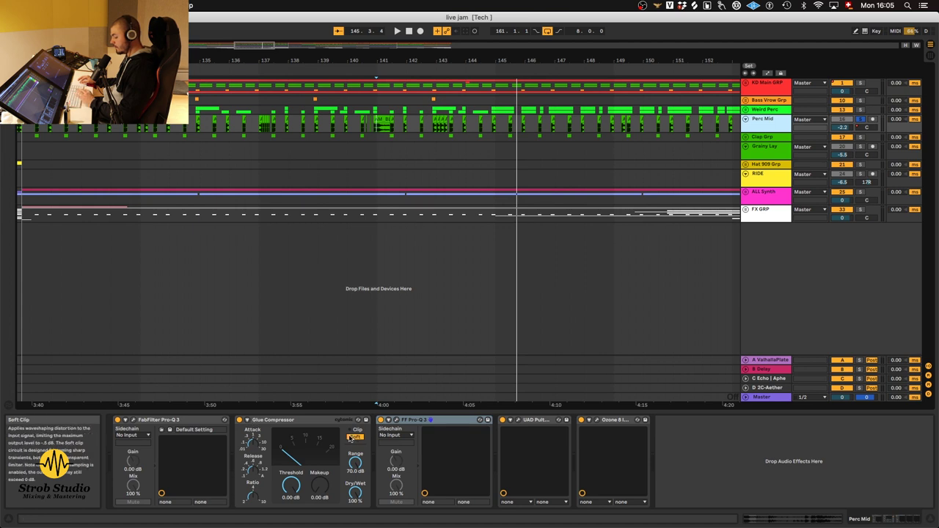
pyautogui.press('space')
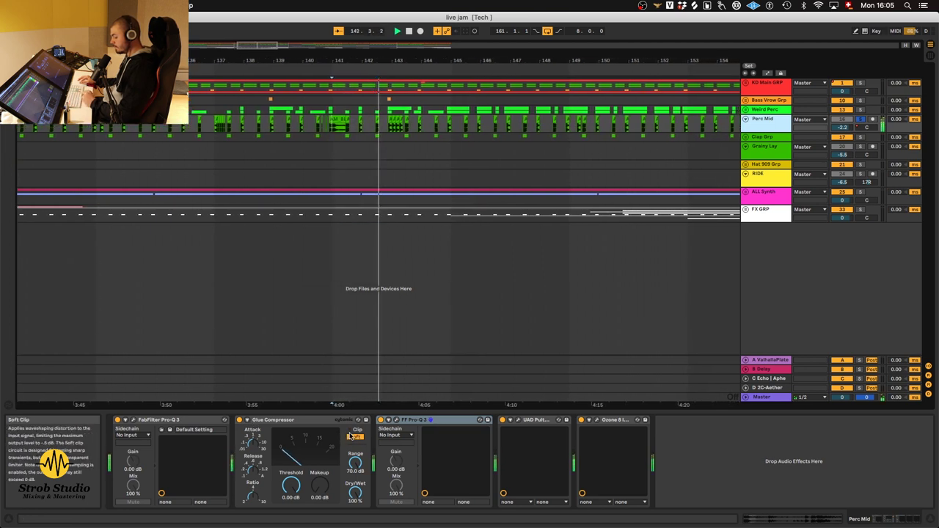
pyautogui.click(397, 420)
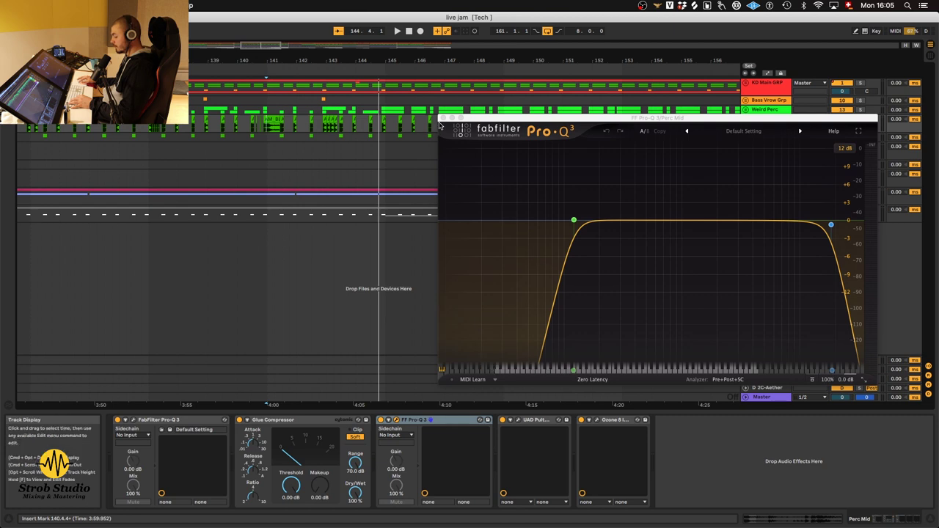
pyautogui.click(397, 420)
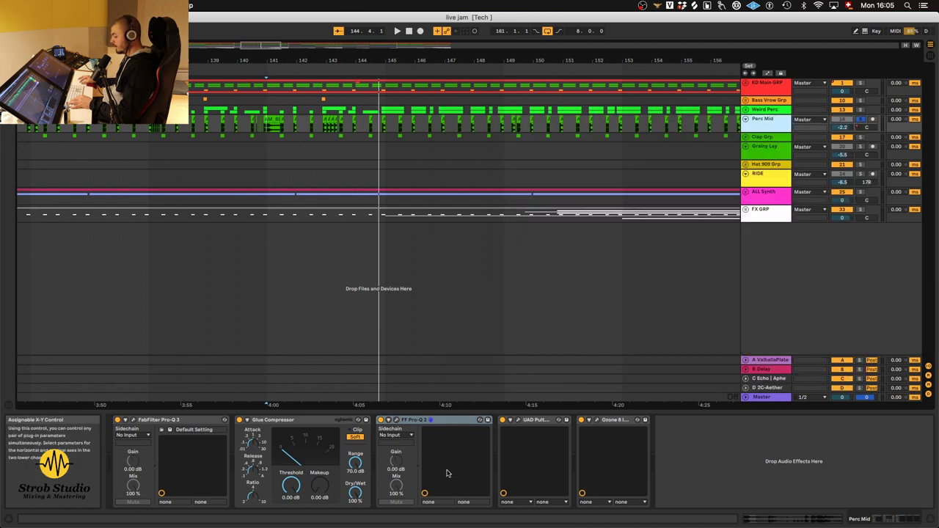
# - Inspect the Pultec MEQ-5 and the Ozone 8 Imager's stereo width bands on Perc Mid, and close the plug-in windows
pyautogui.click(518, 420)
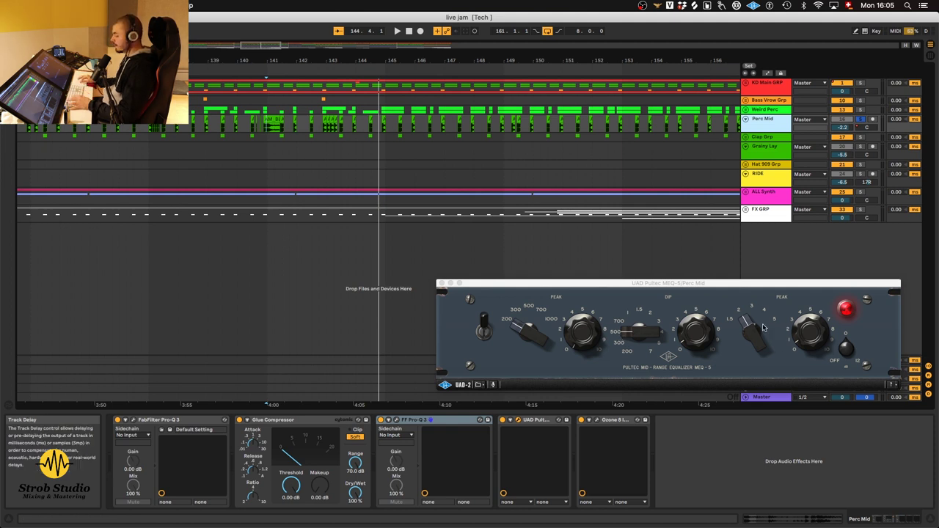
pyautogui.click(596, 420)
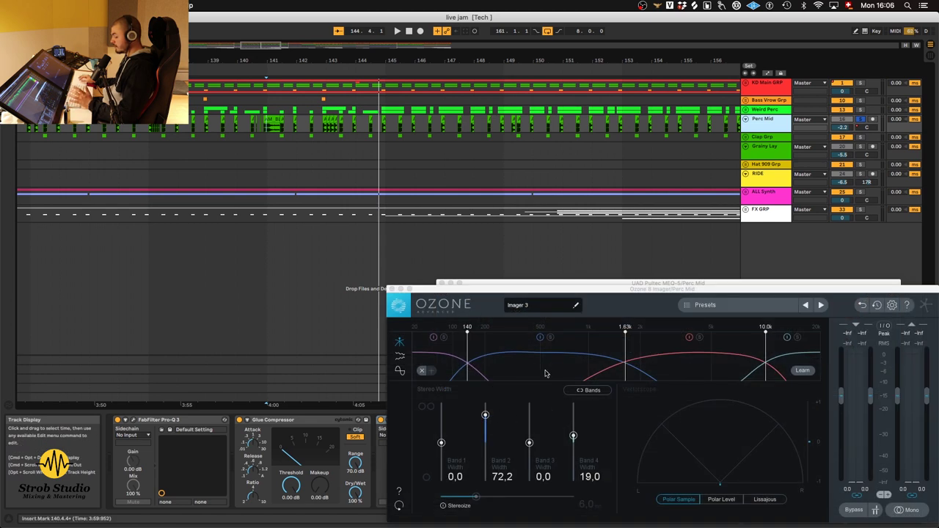
pyautogui.click(545, 371)
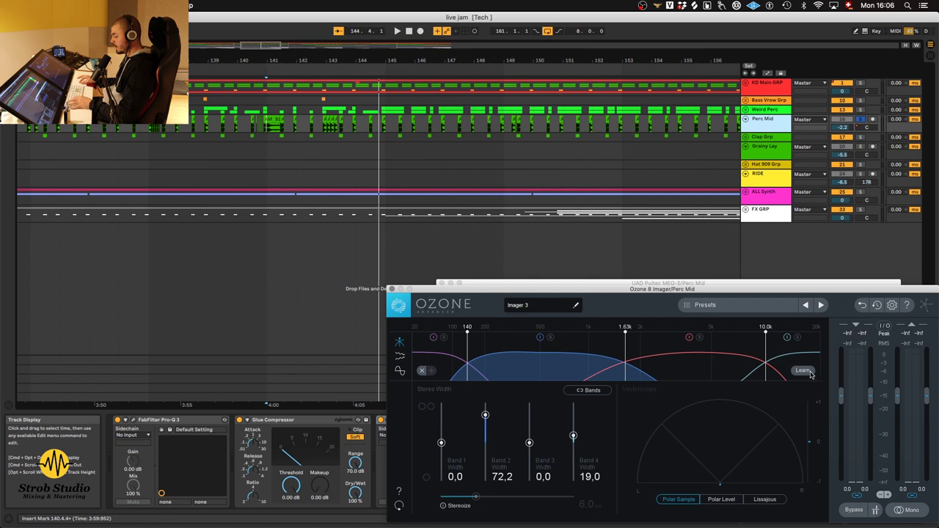
pyautogui.press('super+alt+p')
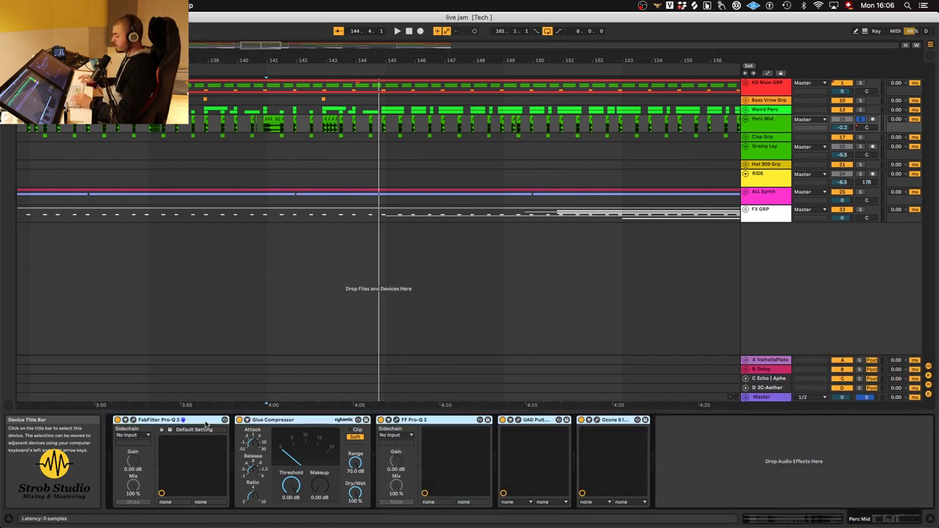
# - Audition Perc Mid around bar 141 and from bar 97, both soloed and within the full mix
pyautogui.press('space')
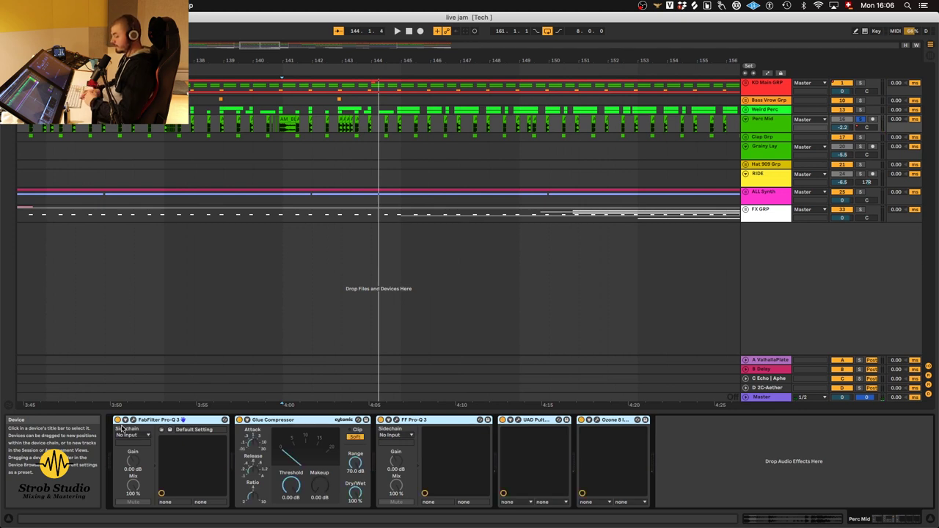
pyautogui.press('space')
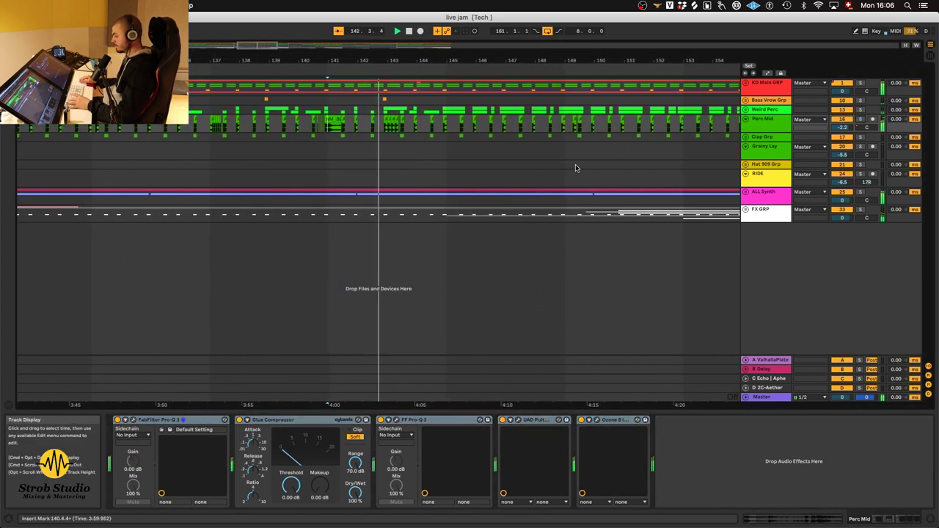
pyautogui.scroll(-5, 576, 168)
pyautogui.scroll(3, 149, 128)
pyautogui.click(149, 128)
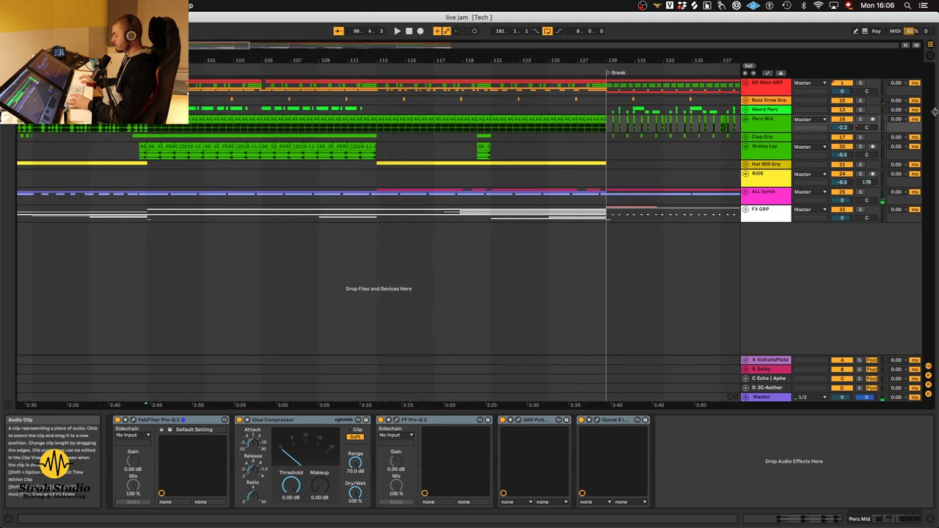
pyautogui.press('space')
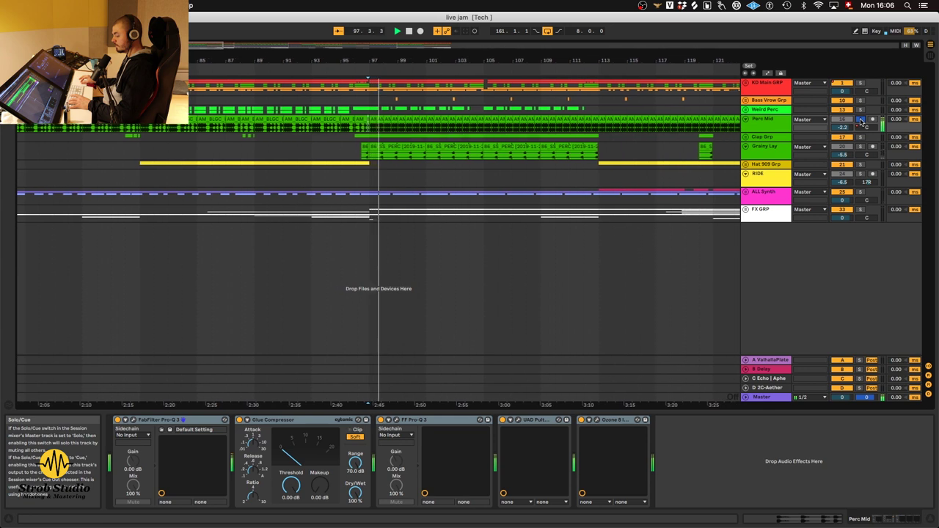
pyautogui.click(862, 121)
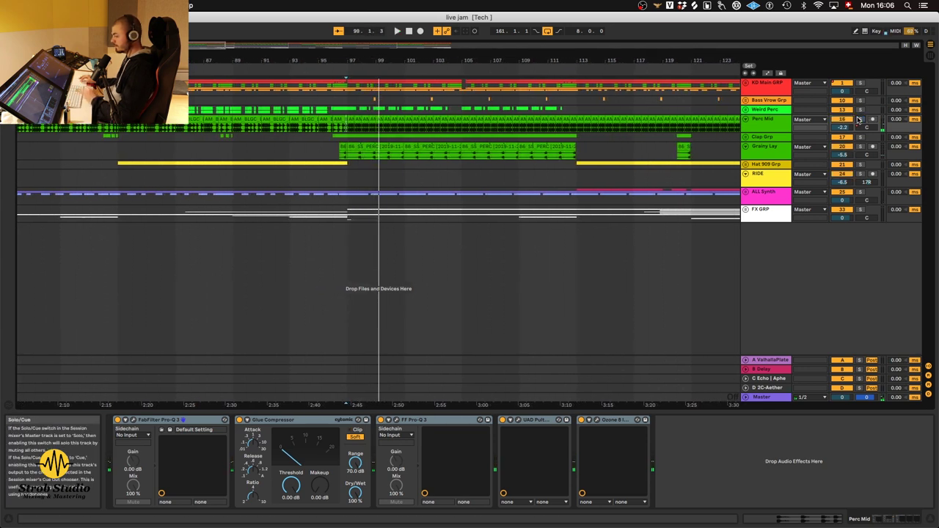
pyautogui.press('space')
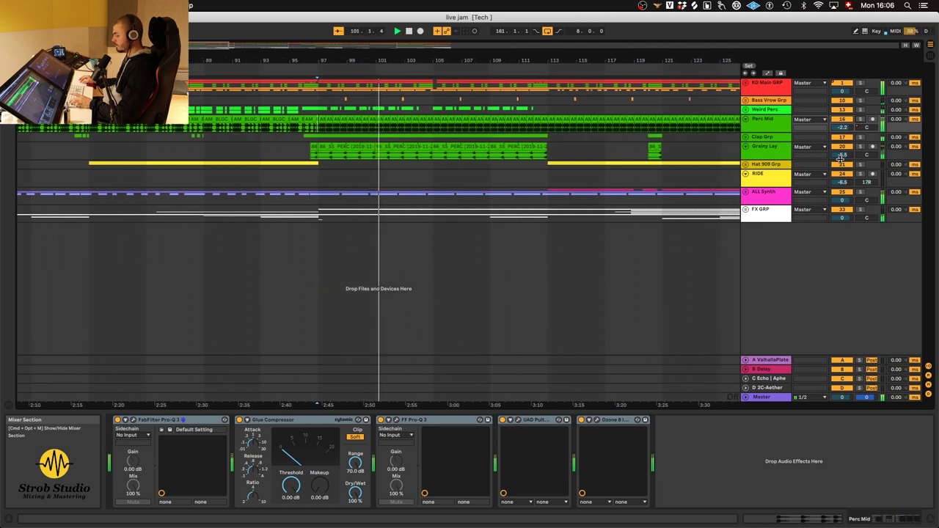
# - Unfold the Clap Grp to show its Clap and Space clap tracks around bars 97 to 101
pyautogui.click(759, 129)
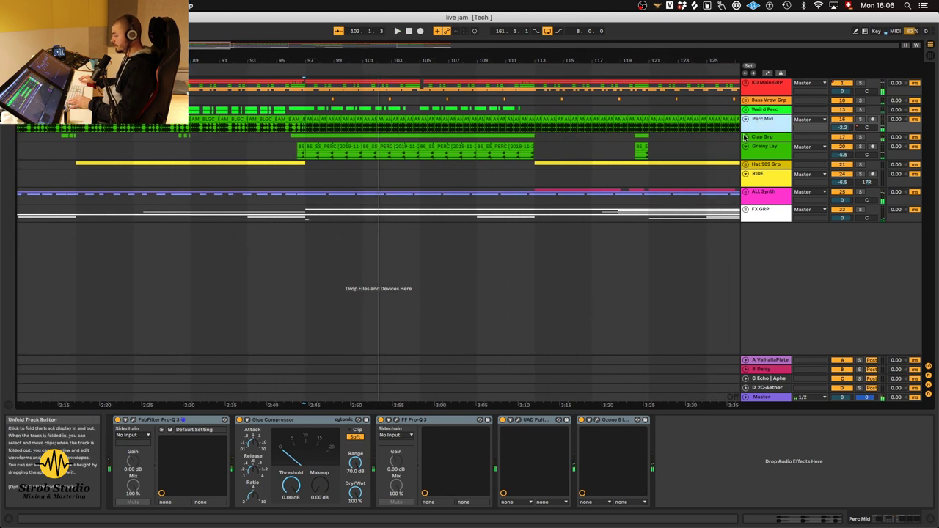
pyautogui.click(744, 137)
pyautogui.press('space')
pyautogui.press('+')
pyautogui.press('+')
pyautogui.press('+')
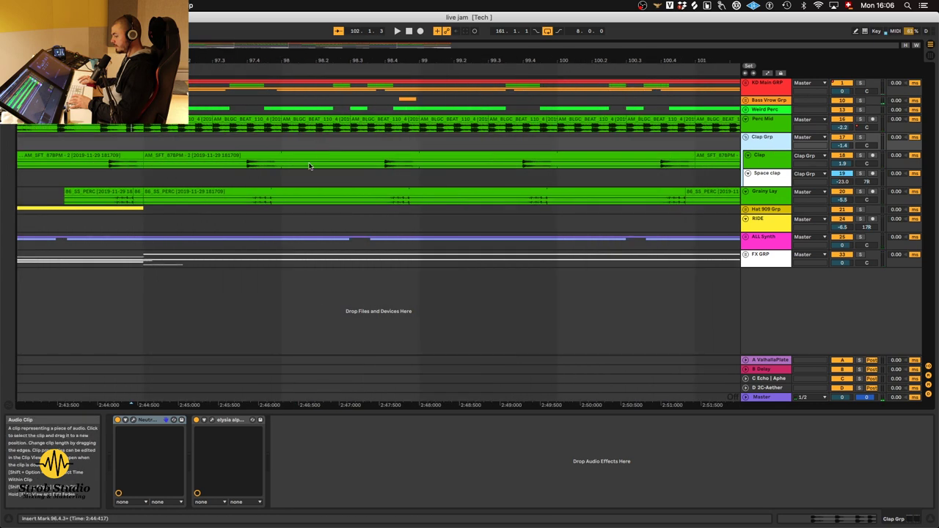
# - Loop the one-bar range from 97.3.3 to 98.3.3 over the clap and Grainy Lay tracks and play it
pyautogui.moveTo(299, 195); pyautogui.dragTo(373, 187)
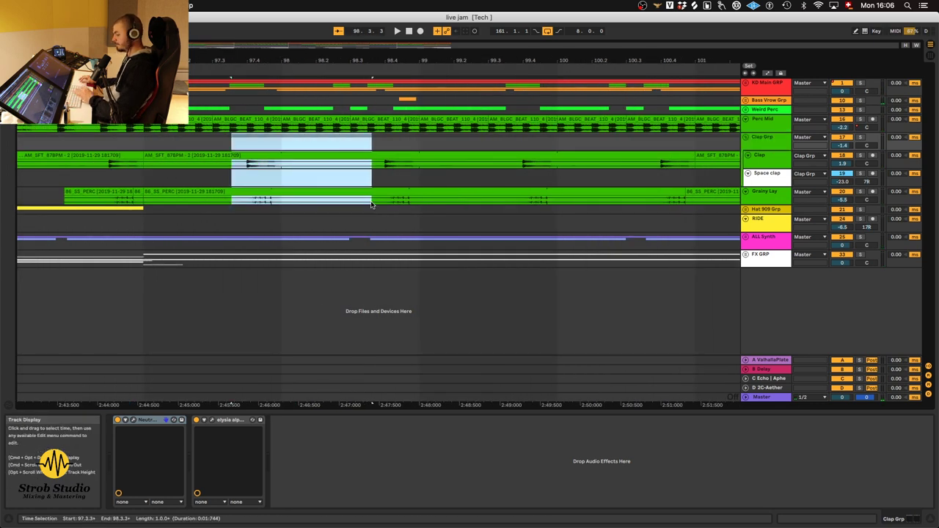
pyautogui.press('super+l')
pyautogui.press('space')
# - Solo the Clap track and inspect its Pro-Q 3 curve, Glue Compressor soft clip and bx_2098 EQ settings
pyautogui.click(766, 156)
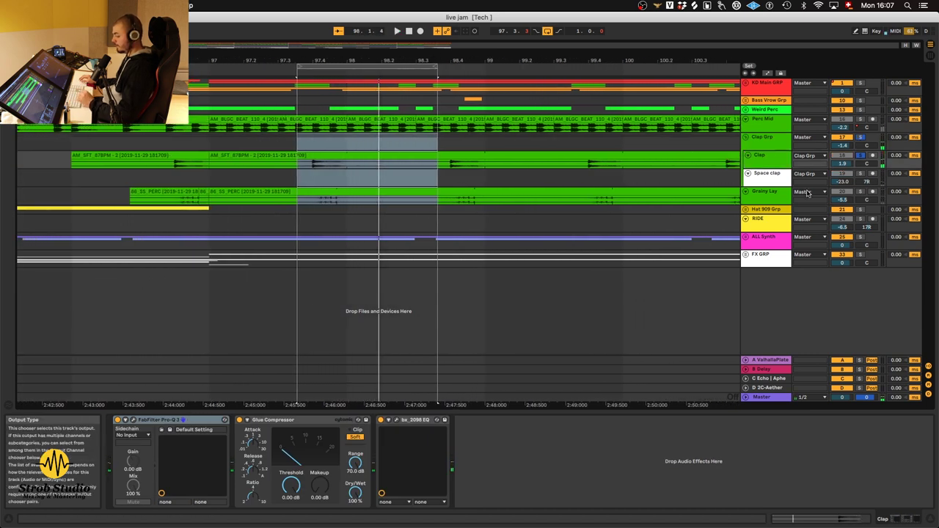
pyautogui.click(135, 420)
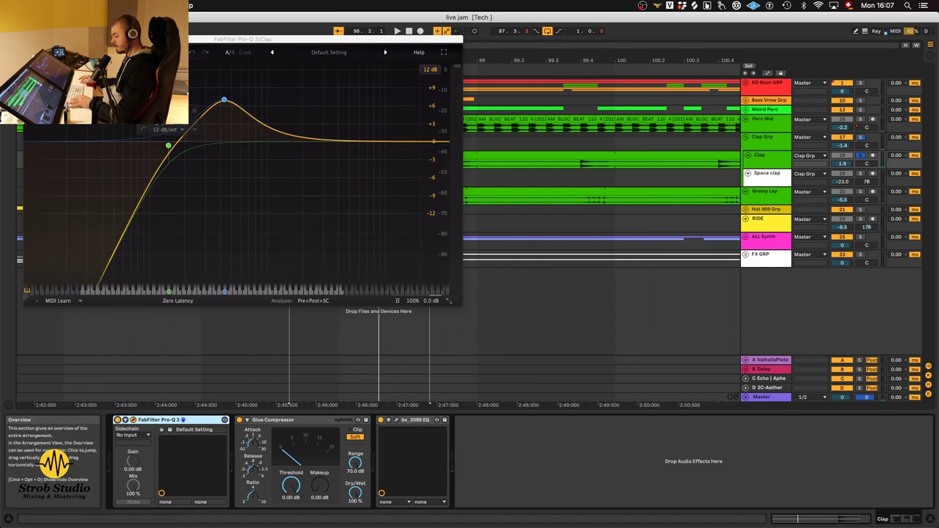
pyautogui.press('super+alt+p')
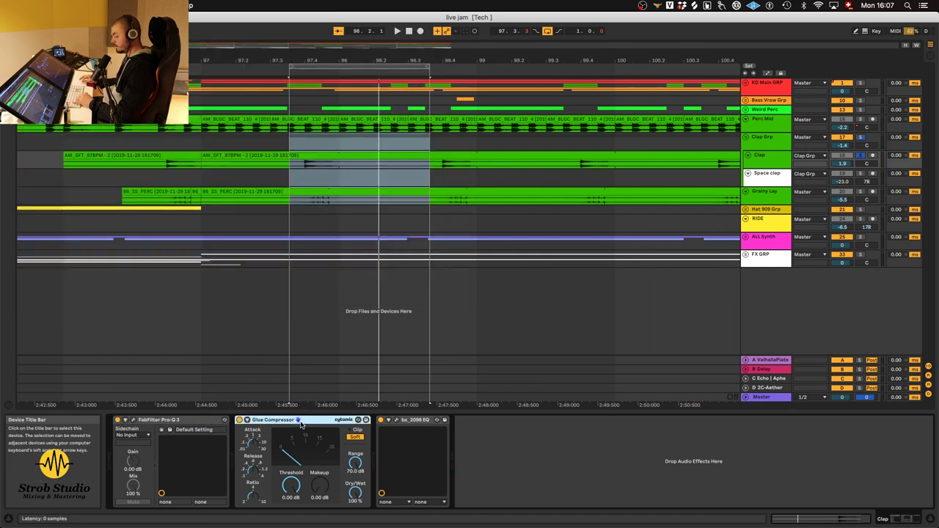
pyautogui.click(326, 429)
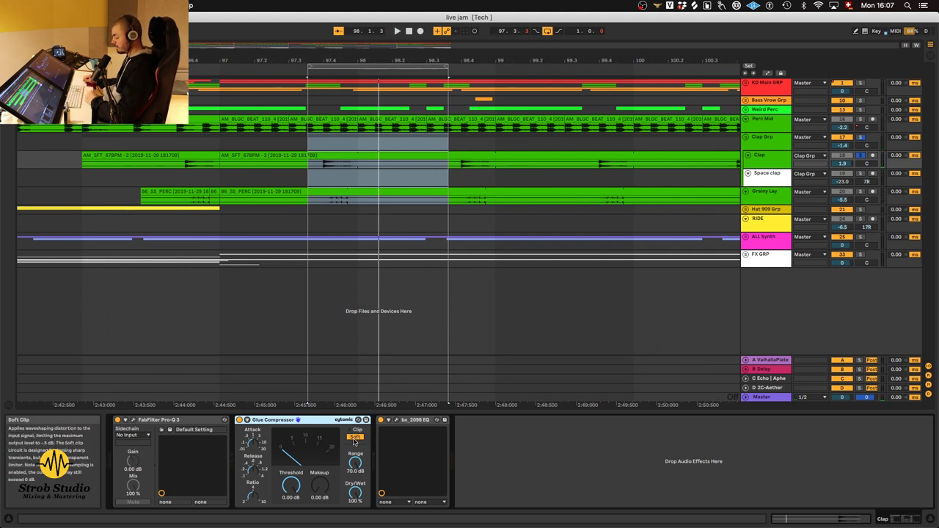
pyautogui.press('super+alt+p')
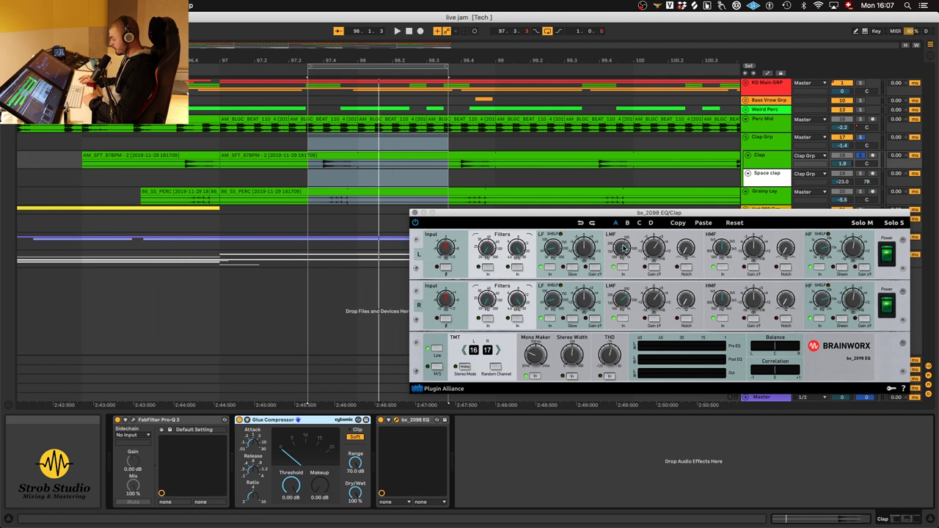
# - Compare the looped Clap with all three of its devices bypassed and active, and hear it in the full mix
pyautogui.click(387, 419)
pyautogui.keyDown('shift'); pyautogui.click(173, 420); pyautogui.keyUp('shift')
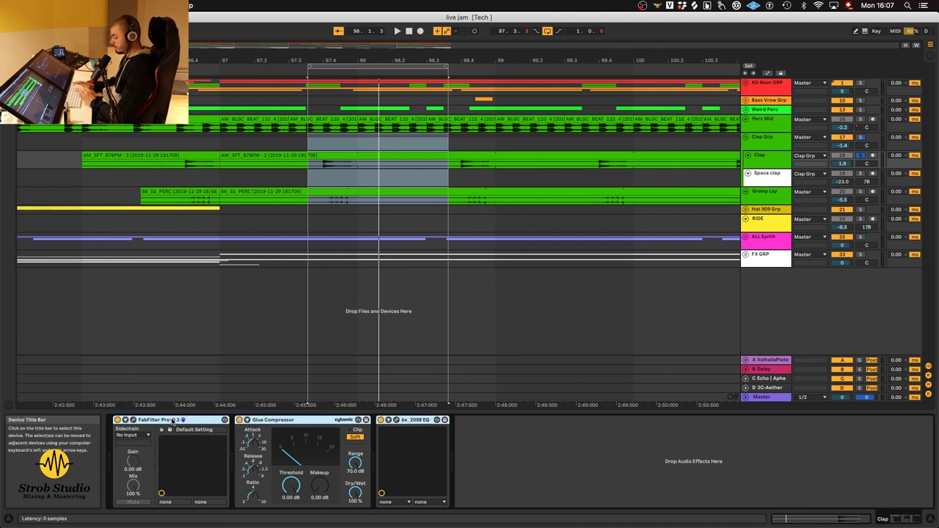
pyautogui.press('space')
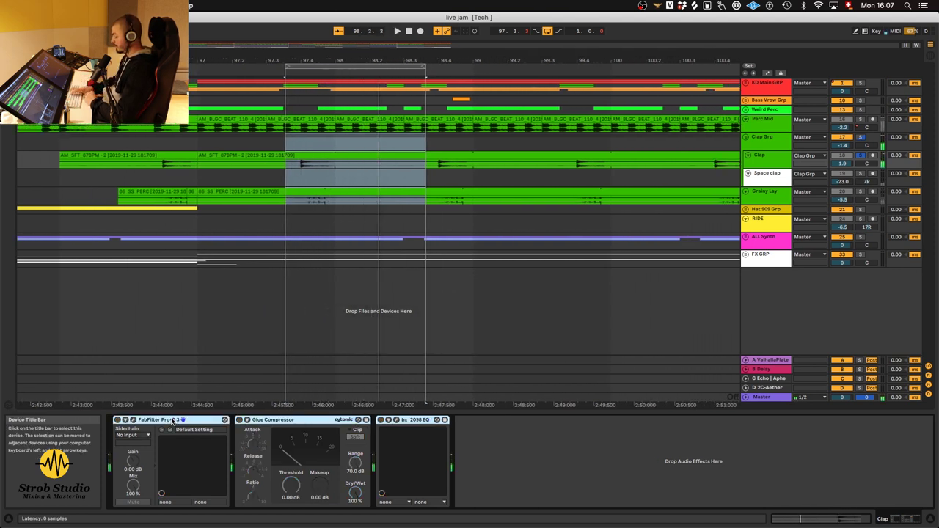
pyautogui.click(772, 162)
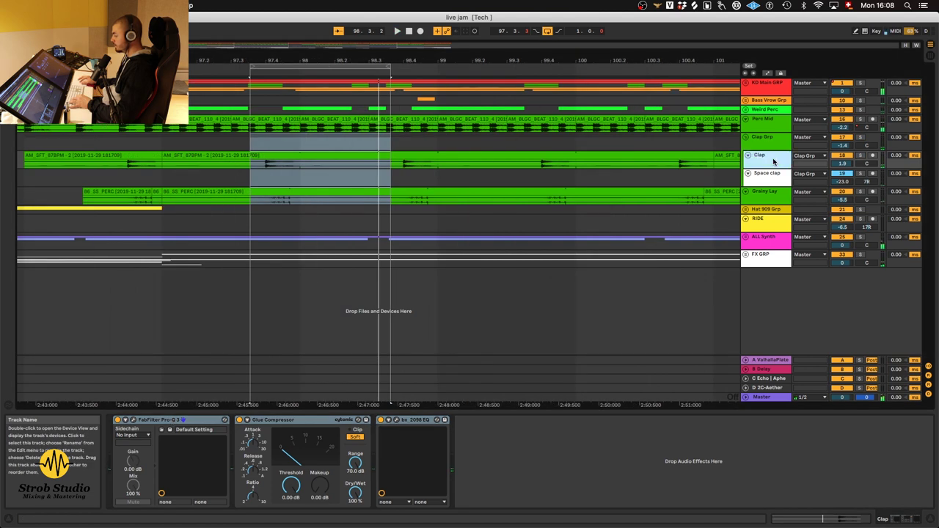
# - Extend the loop to two bars, from 97.3.3 to 99.3.3, and play the Clap Grp soloed
pyautogui.click(771, 179)
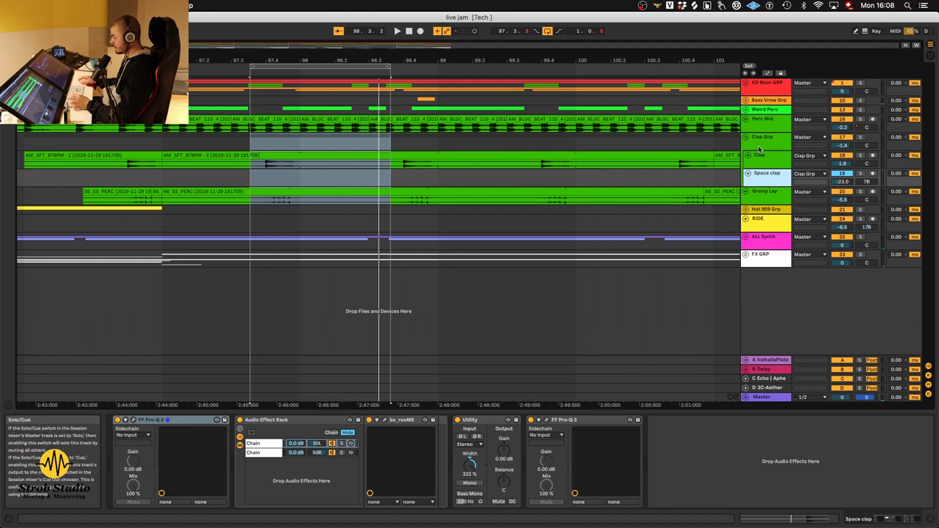
pyautogui.click(592, 155)
pyautogui.scroll(-3, 404, 73)
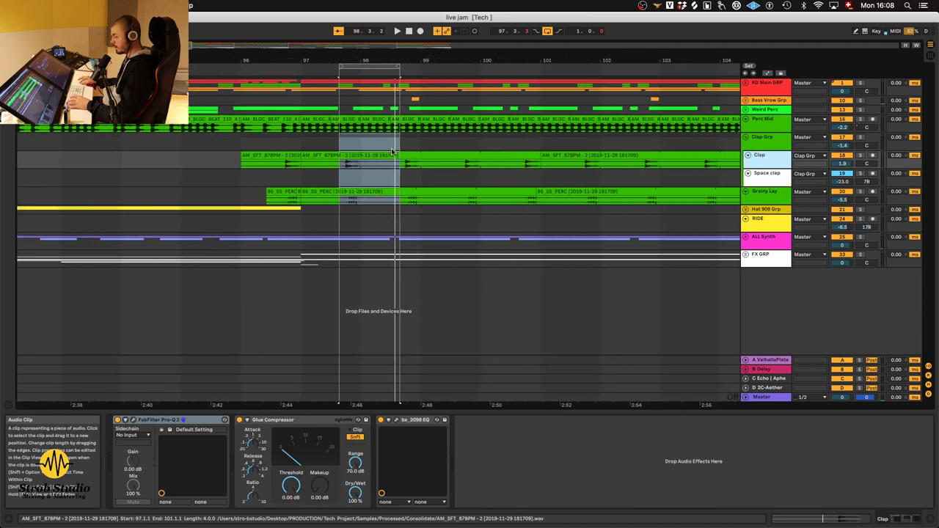
pyautogui.moveTo(397, 66); pyautogui.dragTo(451, 73)
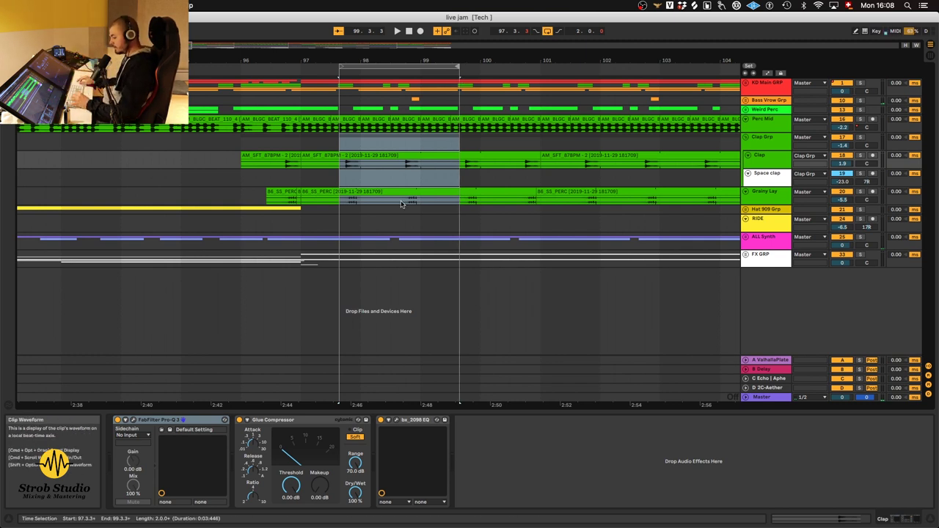
pyautogui.press('space')
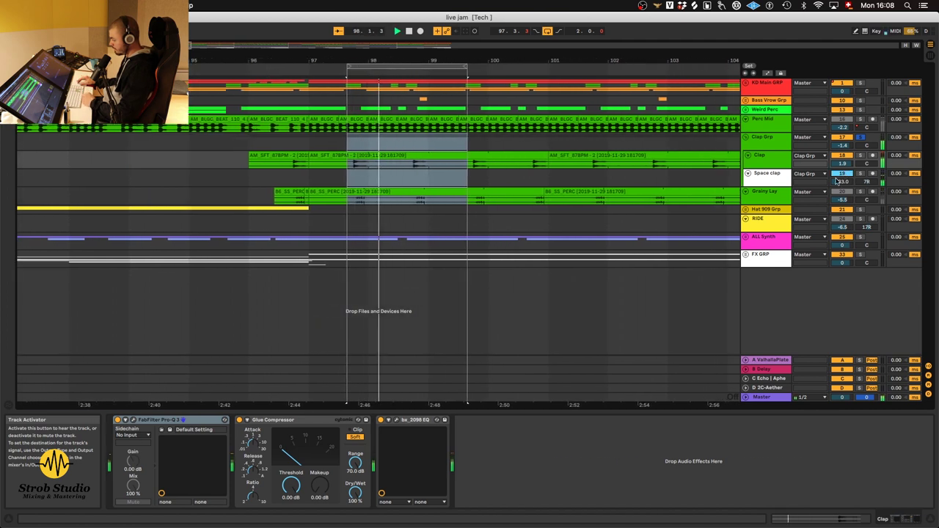
# - Inspect the Space clap track's two bx_rooM/S reverbs, one per Audio Effect Rack chain, side by side
pyautogui.click(776, 181)
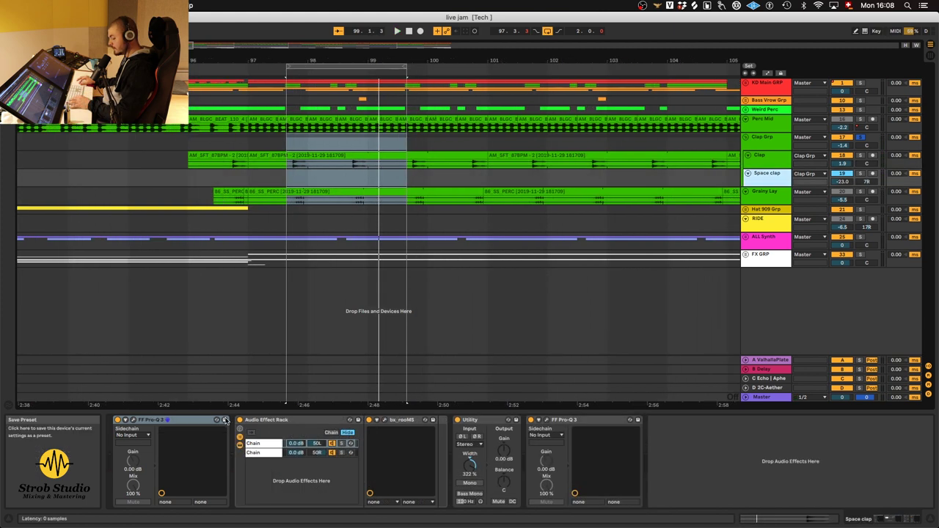
pyautogui.click(272, 444)
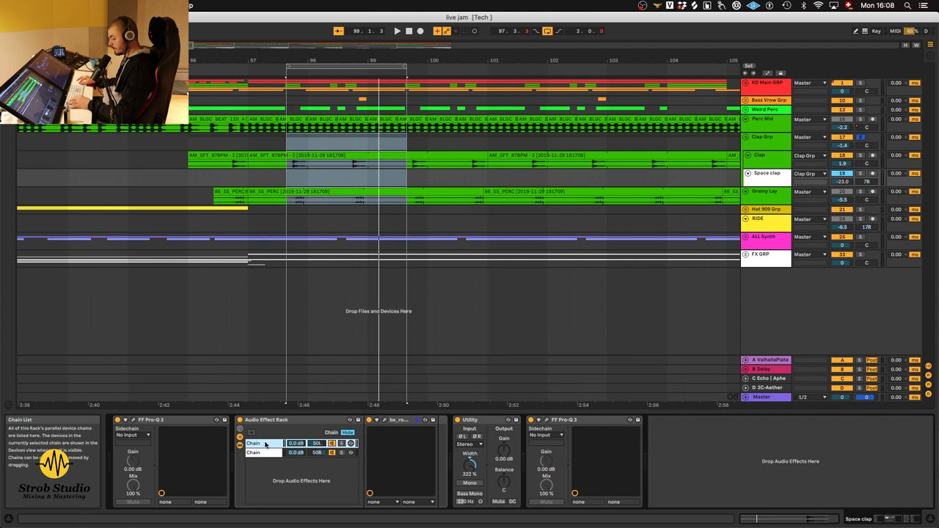
pyautogui.click(384, 420)
pyautogui.moveTo(634, 151); pyautogui.dragTo(251, 15)
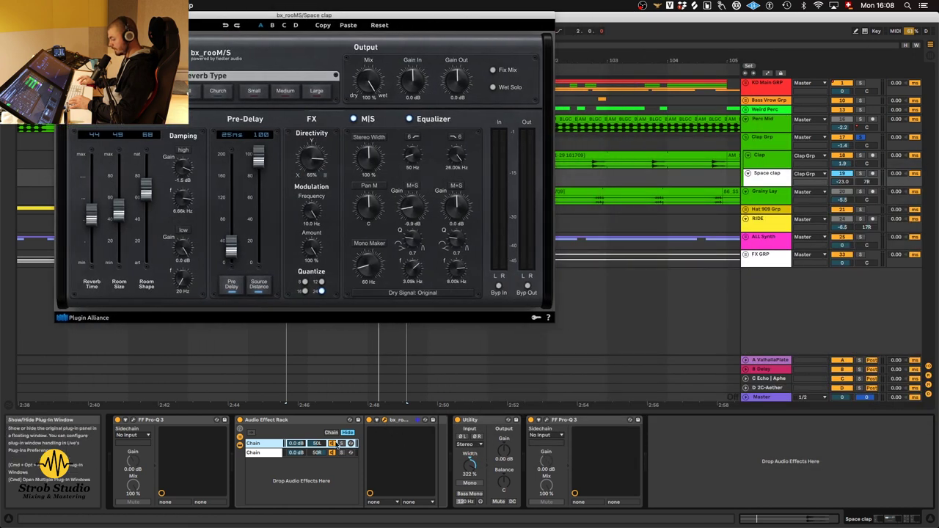
pyautogui.click(372, 435)
pyautogui.click(384, 419)
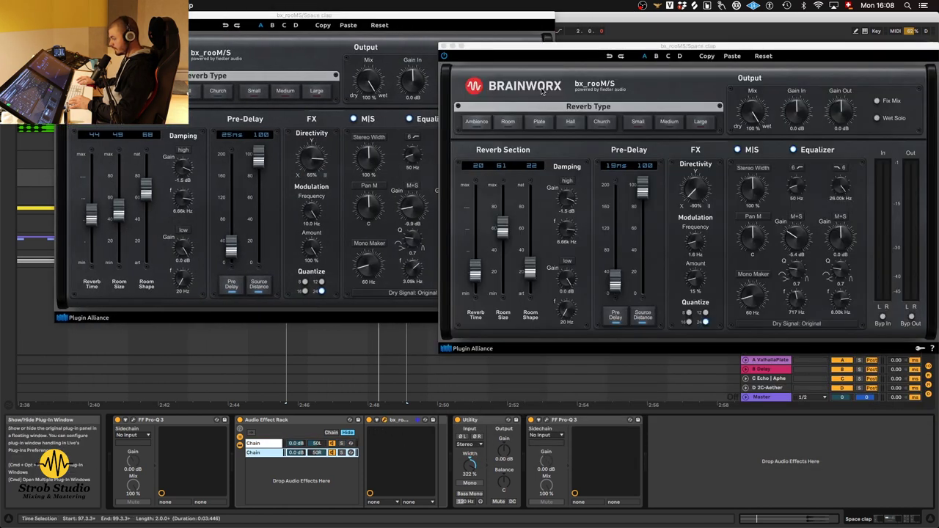
pyautogui.moveTo(568, 47); pyautogui.dragTo(590, 191)
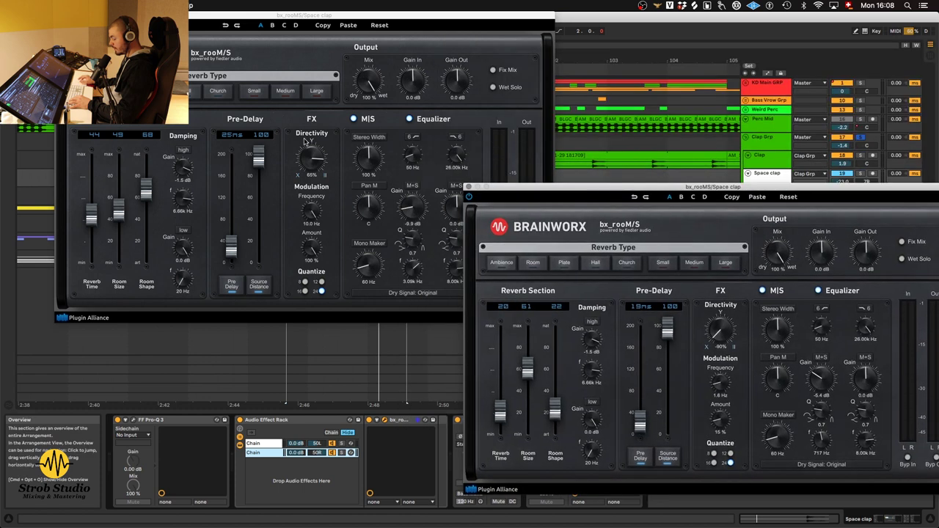
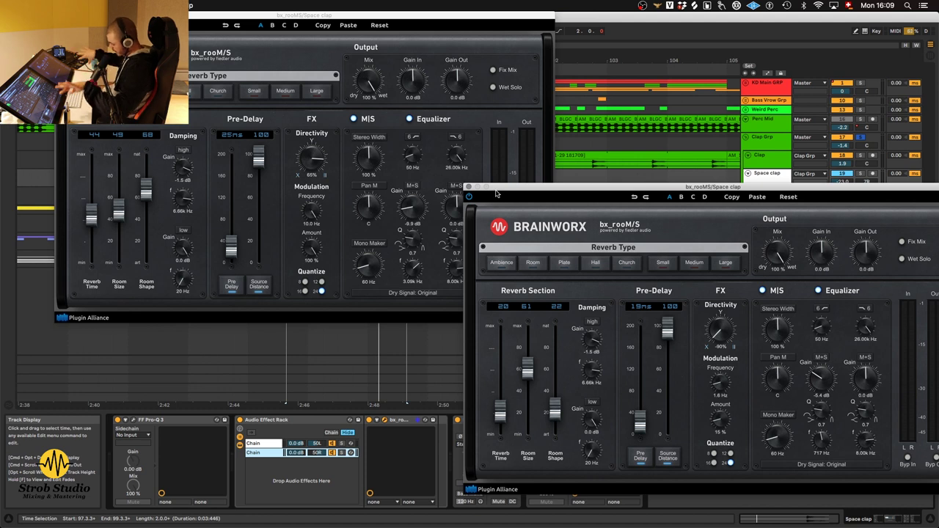
pyautogui.click(469, 188)
pyautogui.click(425, 420)
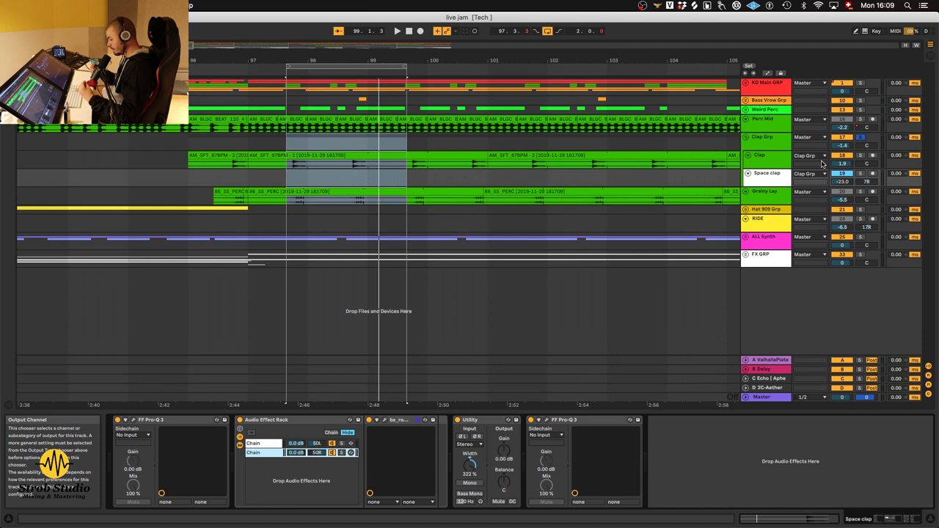
# - Inspect the Space clap's final Pro-Q 3 curve, and compare the full mix with the track muted and active
pyautogui.click(544, 422)
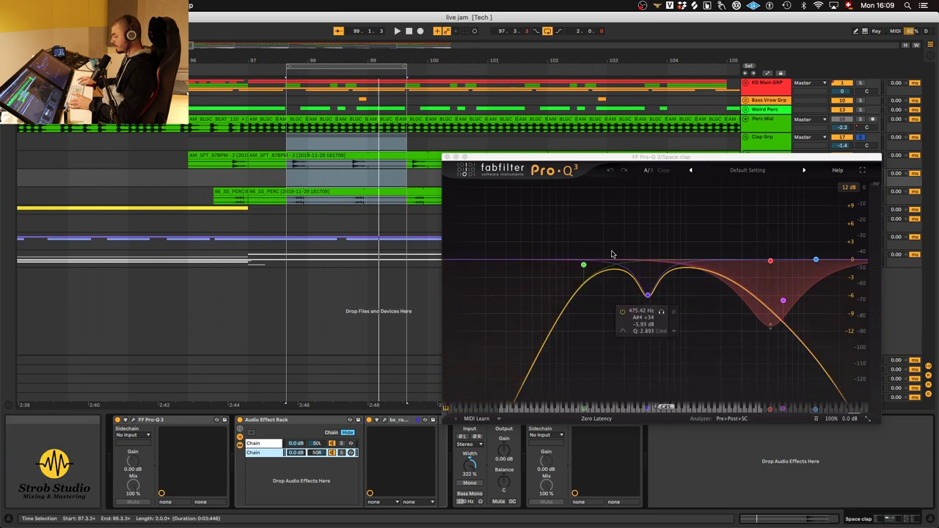
pyautogui.click(448, 157)
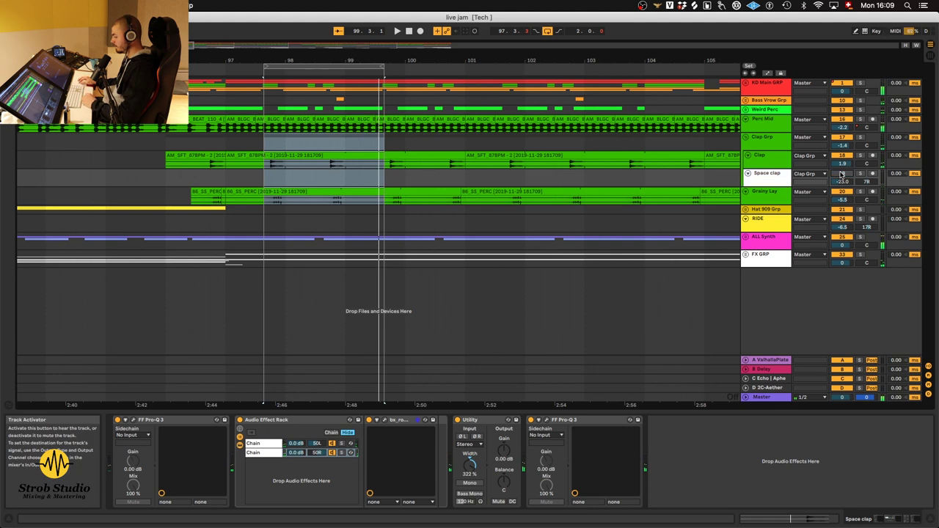
pyautogui.press('space')
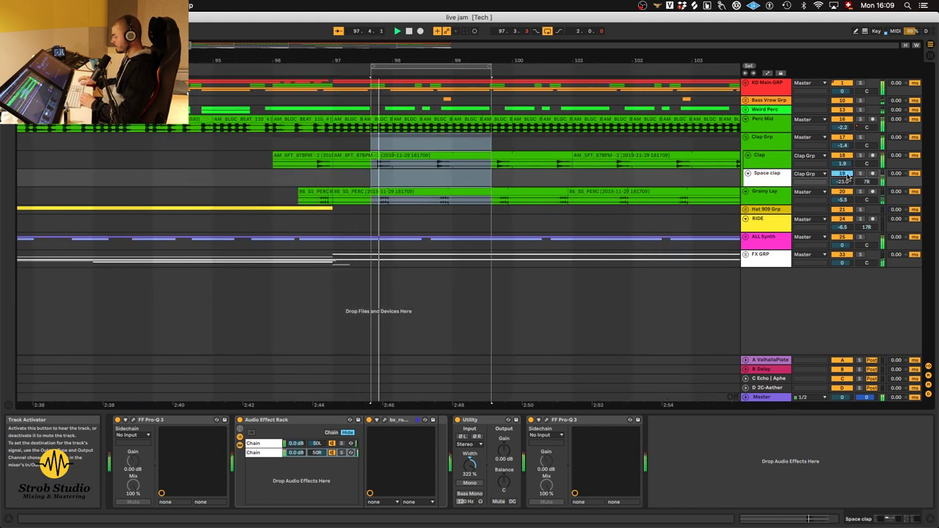
# - Fold the Clap Grp, unfold the Hat 909 Grp and solo it with the start point just before bar 81
pyautogui.press('Left')
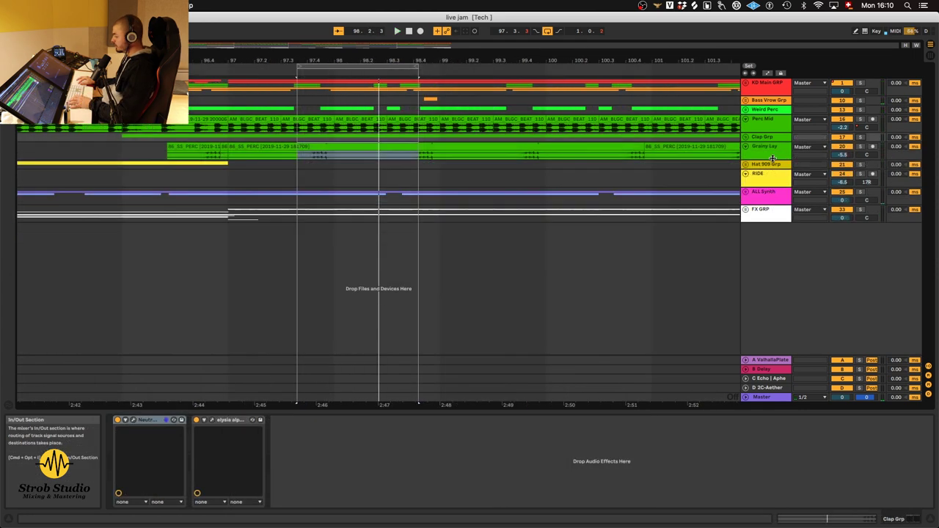
pyautogui.click(768, 163)
pyautogui.press('Right')
pyautogui.press('-')
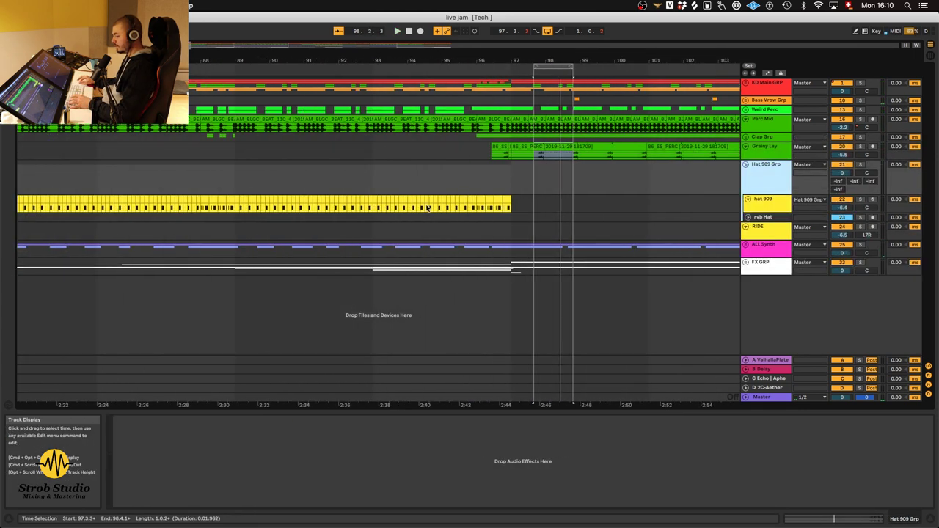
pyautogui.hscroll(-10, 426, 208)
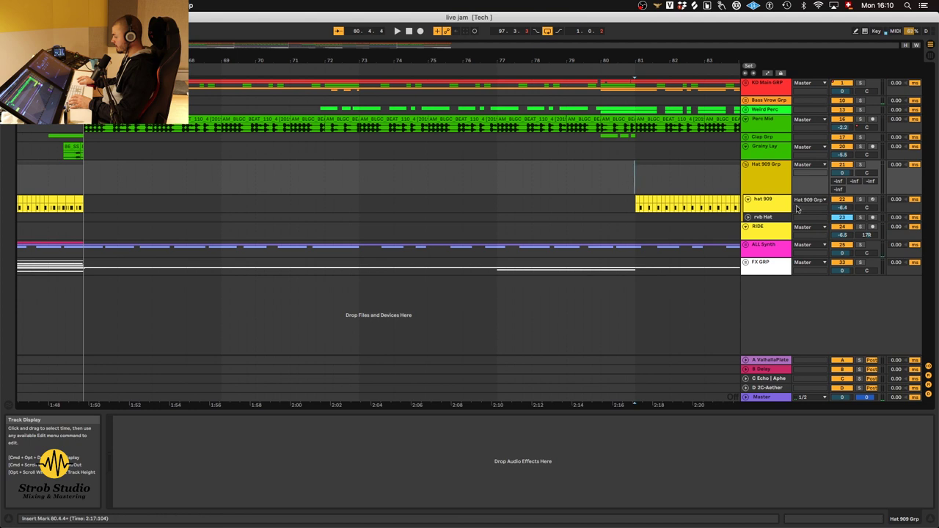
pyautogui.click(860, 165)
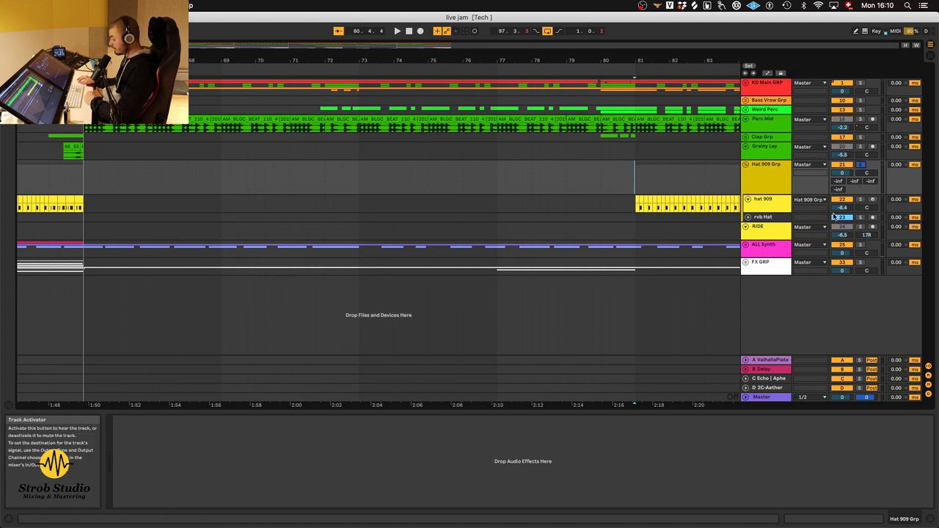
# - Play the hat 909 track and check both 909 Core Kit chains in its Instrument Rack
pyautogui.click(769, 204)
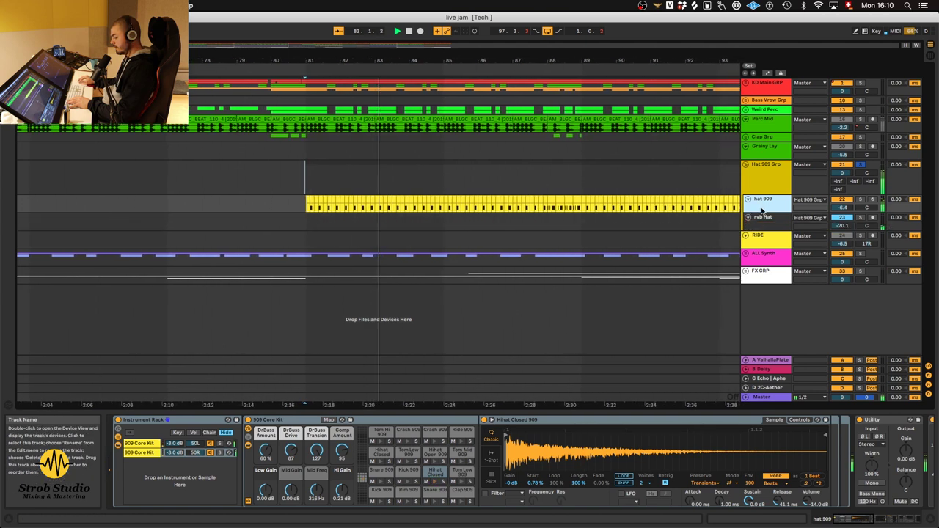
pyautogui.click(149, 452)
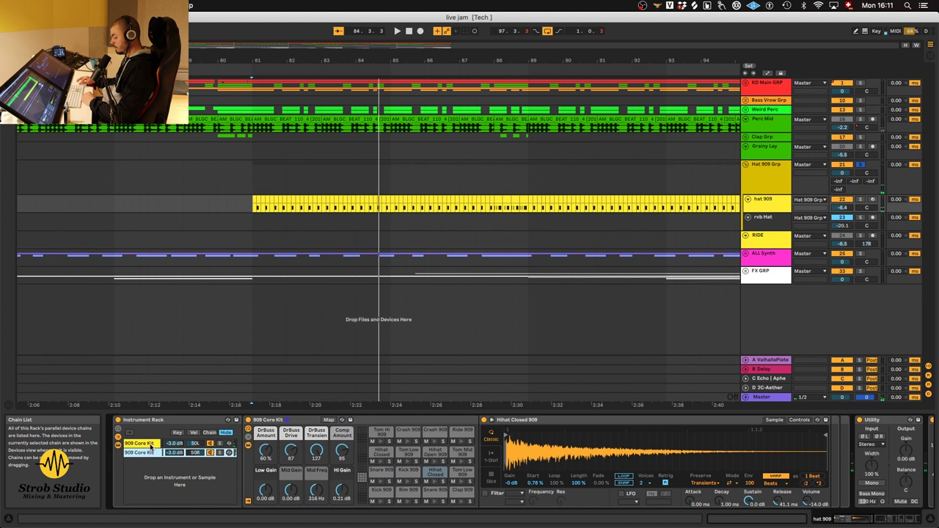
pyautogui.click(149, 444)
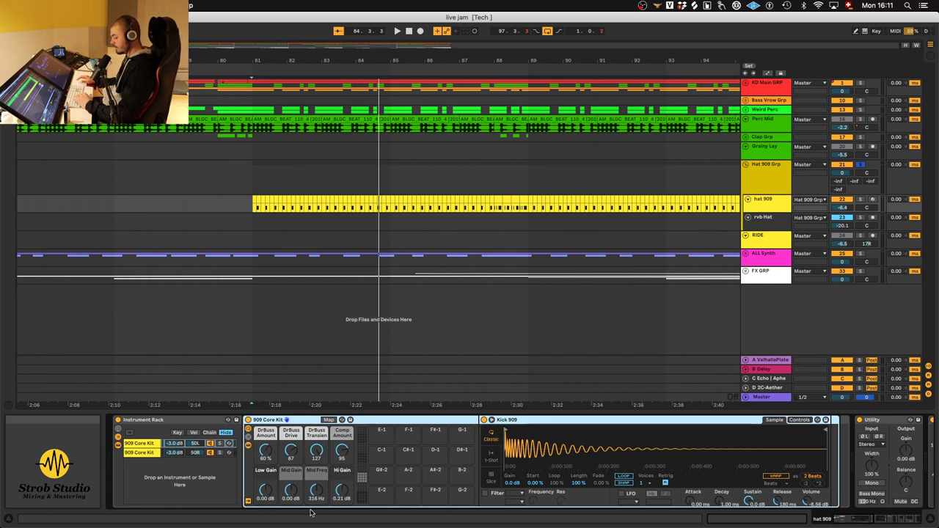
# - Compare the hat 909 with its EQ Eight bypassed and active, and review the sidechained Compressor and Glue Compressor settings
pyautogui.hscroll(10, 381, 484)
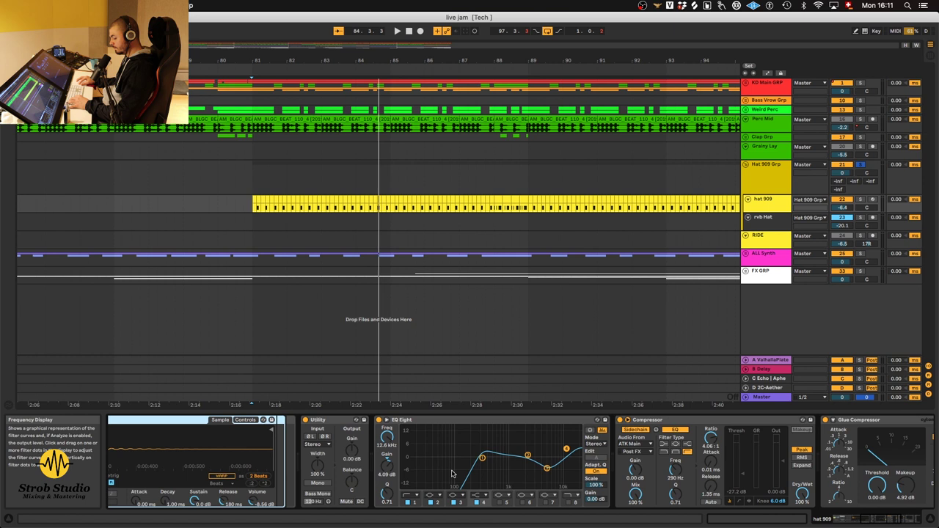
pyautogui.press('space')
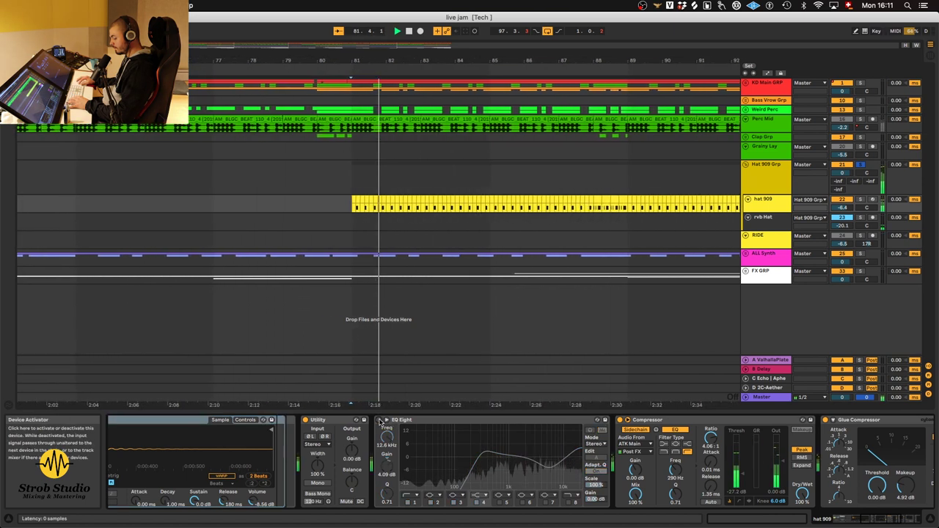
pyautogui.click(378, 421)
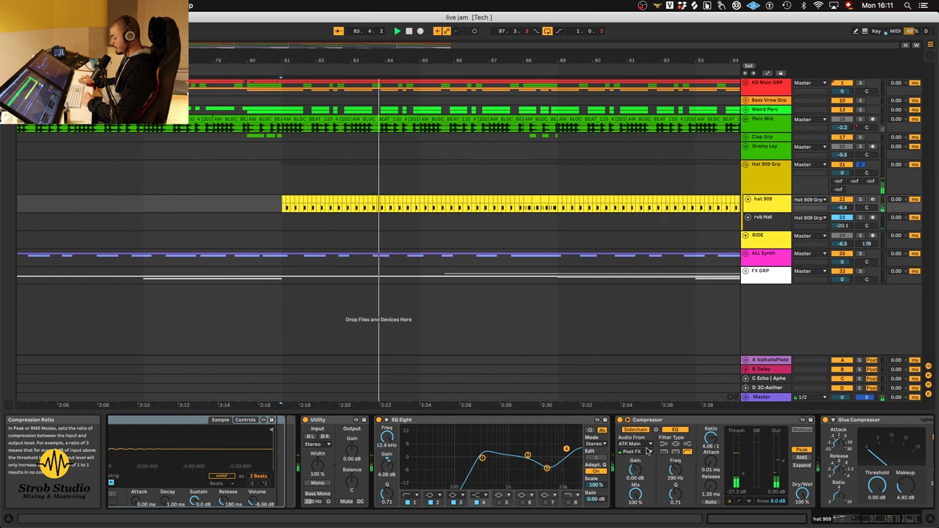
pyautogui.hscroll(3, 755, 440)
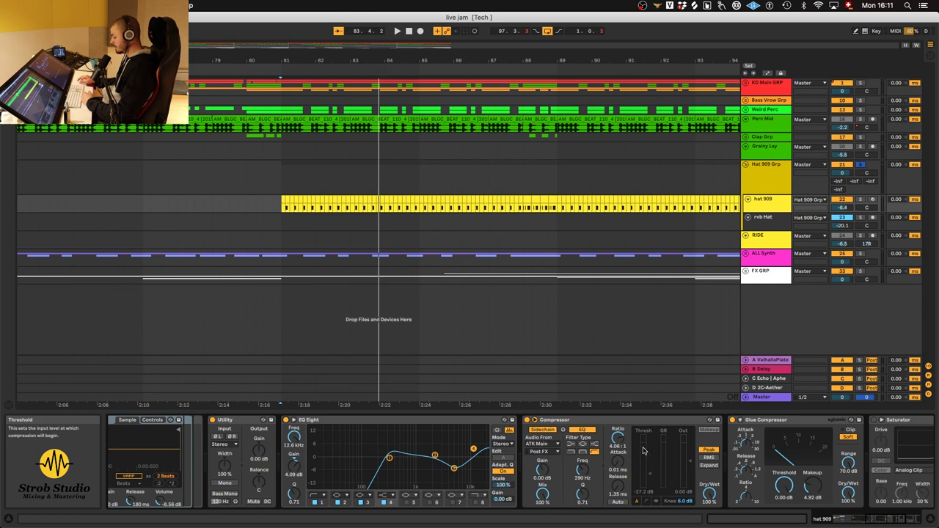
pyautogui.hscroll(6, 643, 450)
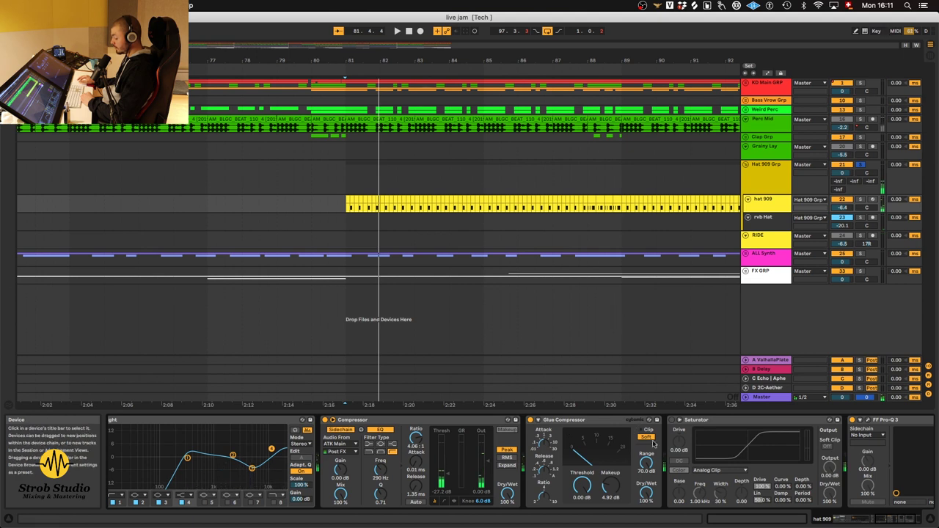
# - Delete the bypassed Saturator from the hat 909 device chain
pyautogui.hscroll(3, 649, 441)
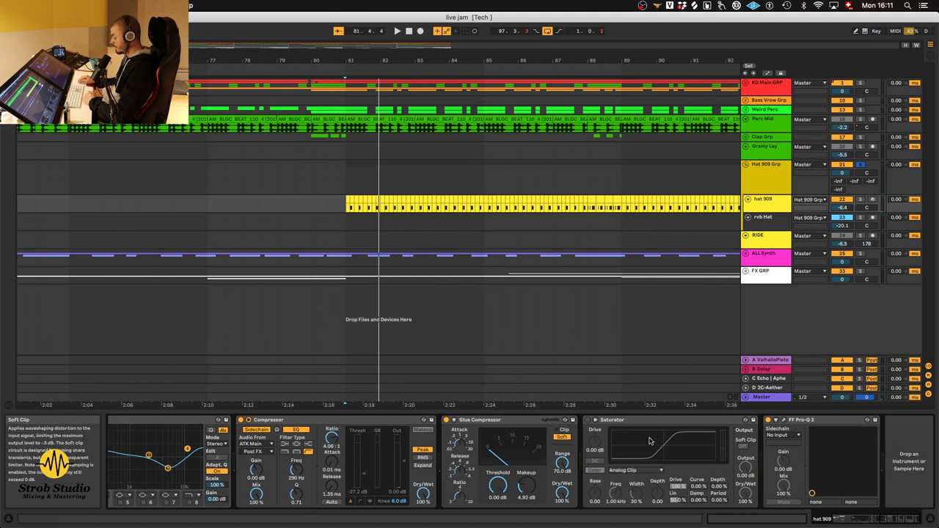
pyautogui.click(679, 422)
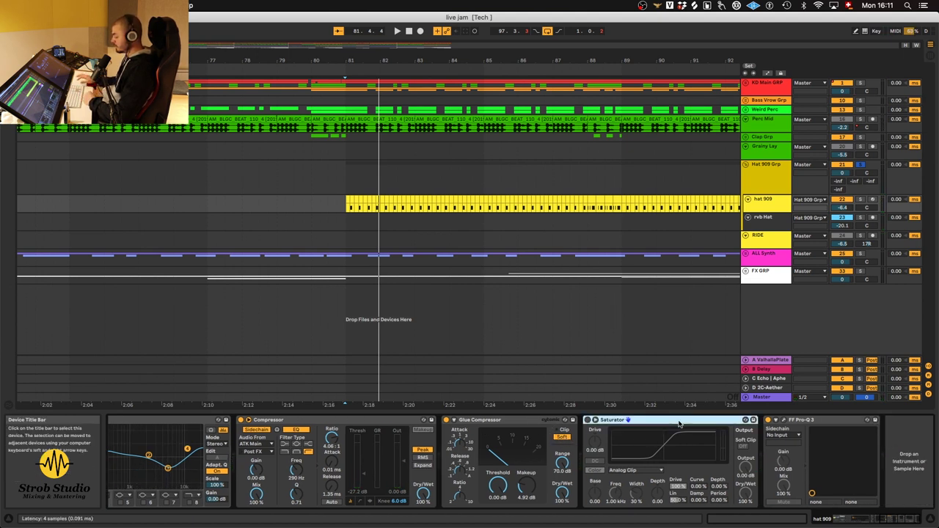
pyautogui.press('Delete')
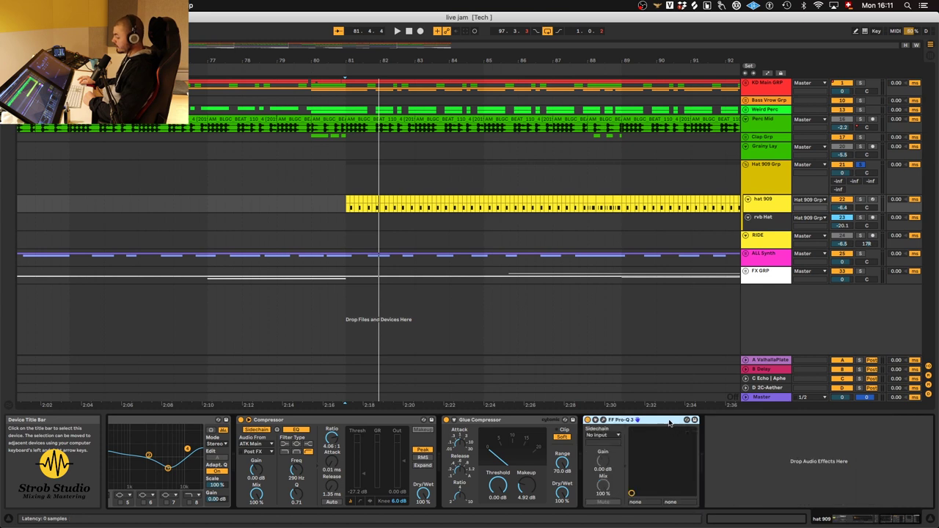
# - Examine the low-cut curve in the hat 909 track's Pro-Q 3 during playback
pyautogui.click(603, 420)
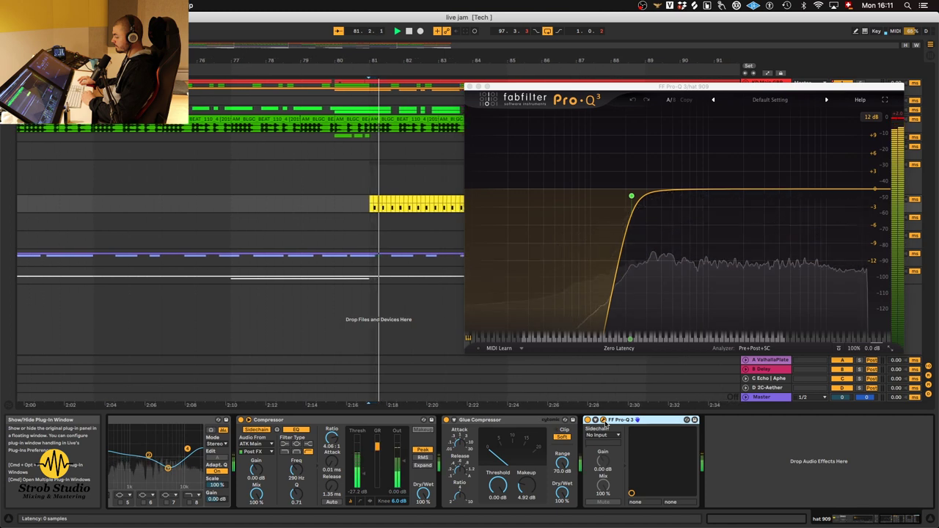
pyautogui.press('space')
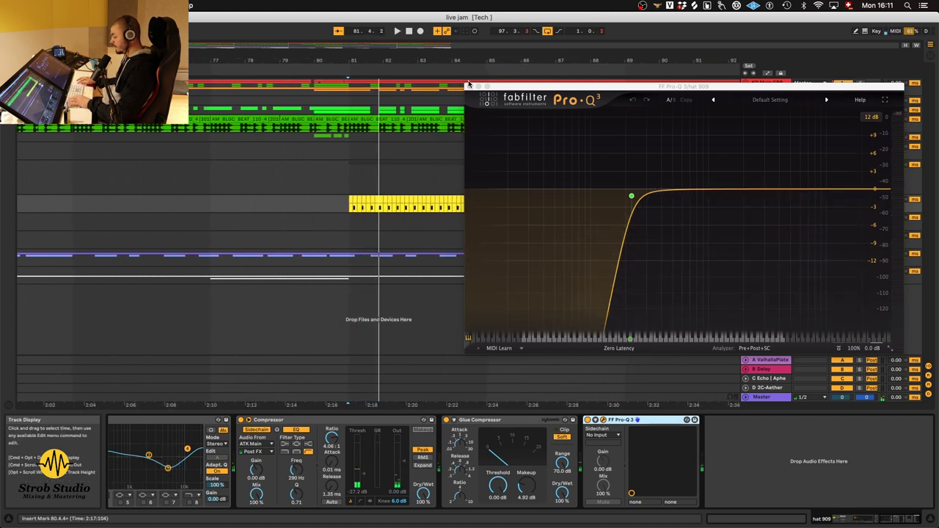
pyautogui.click(471, 86)
# - Inspect the rvb Hat track's Pro-Q 3 and UAD Pure Plate settings, and play the hats in the full mix
pyautogui.click(775, 223)
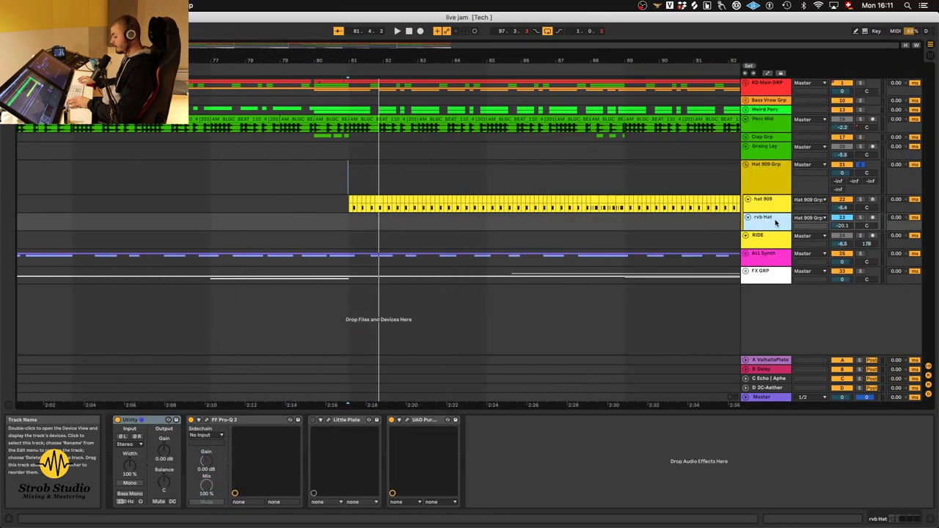
pyautogui.press('super+alt+p')
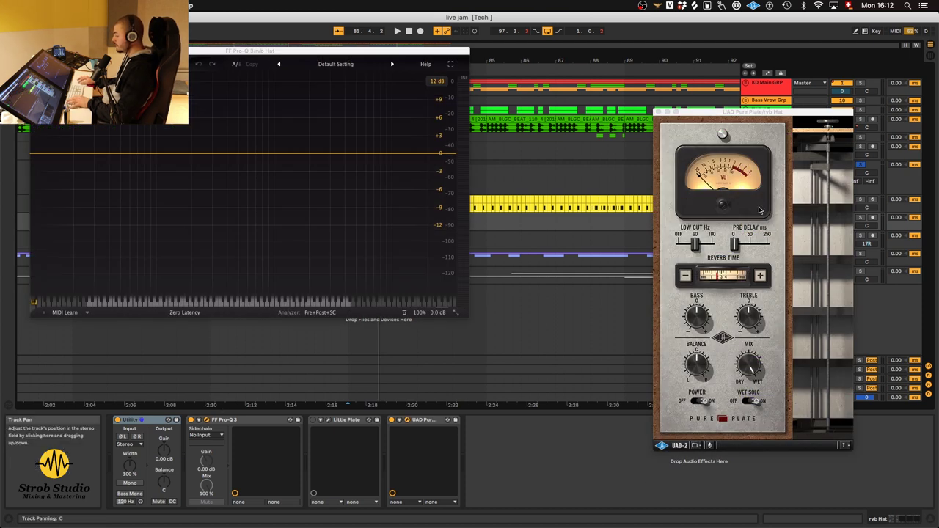
pyautogui.click(658, 112)
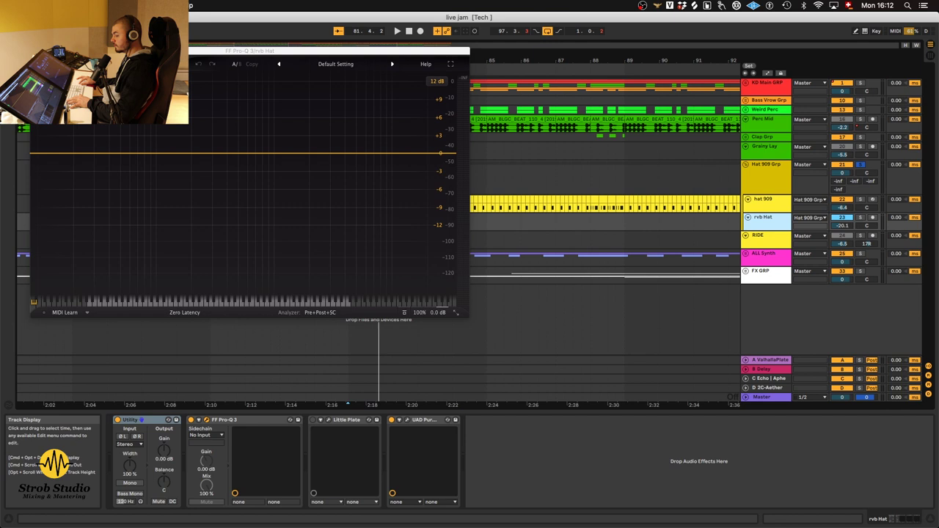
pyautogui.click(193, 51)
pyautogui.press('space')
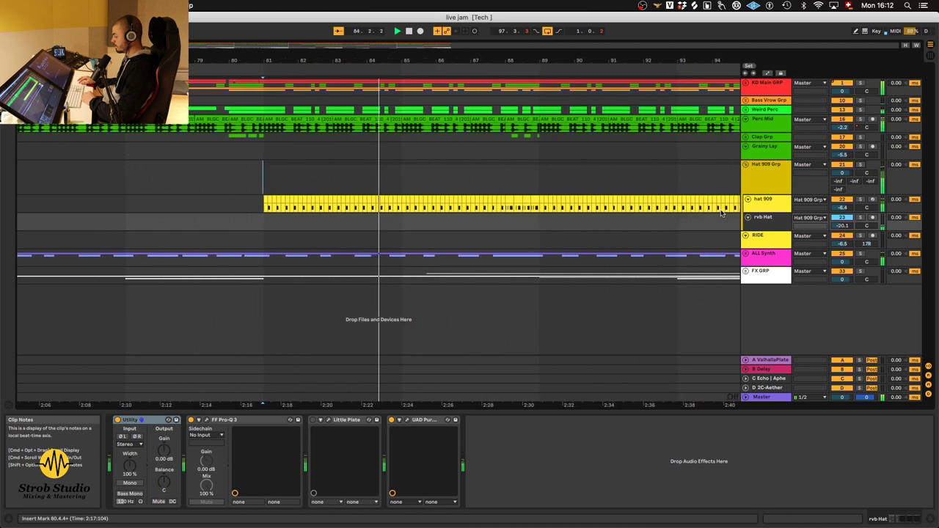
# - Fold the Hat 909 Grp and play the RIDE track from just before bar 177, in the mix and soloed
pyautogui.click(770, 184)
pyautogui.click(762, 172)
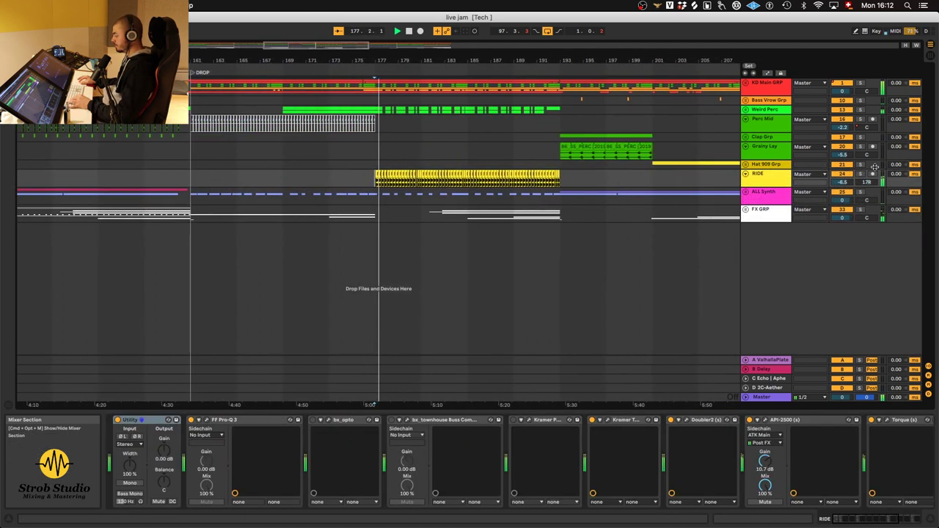
pyautogui.click(766, 179)
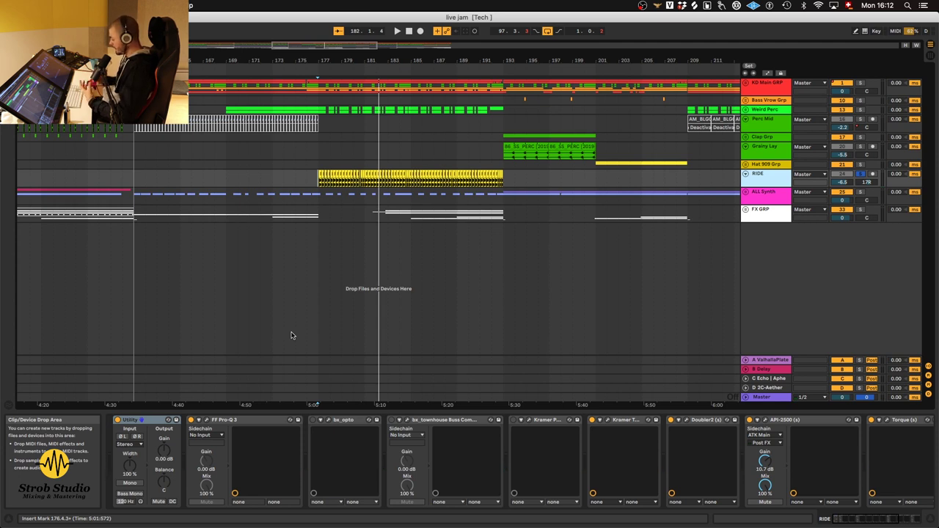
# - Examine the low cut and narrow high-frequency dips in the RIDE track's first Pro-Q 3 during soloed playback
pyautogui.click(207, 421)
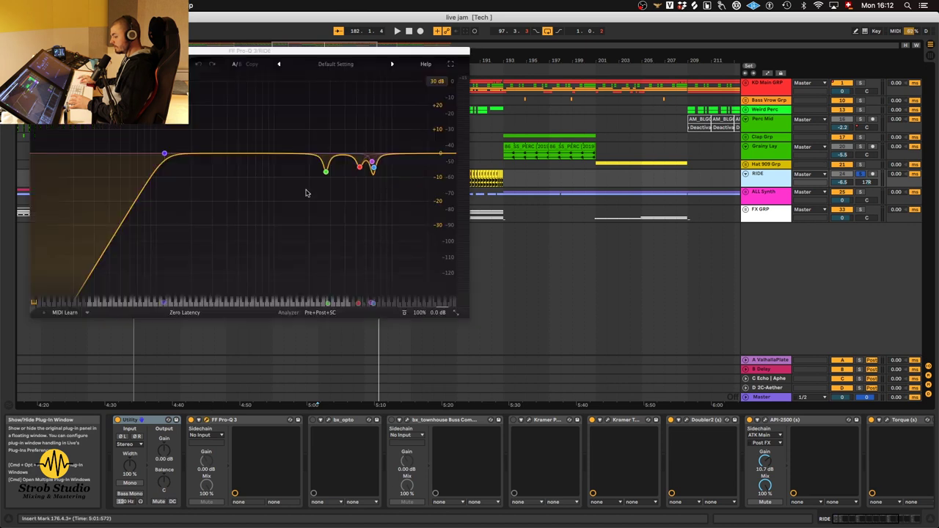
pyautogui.moveTo(311, 180)
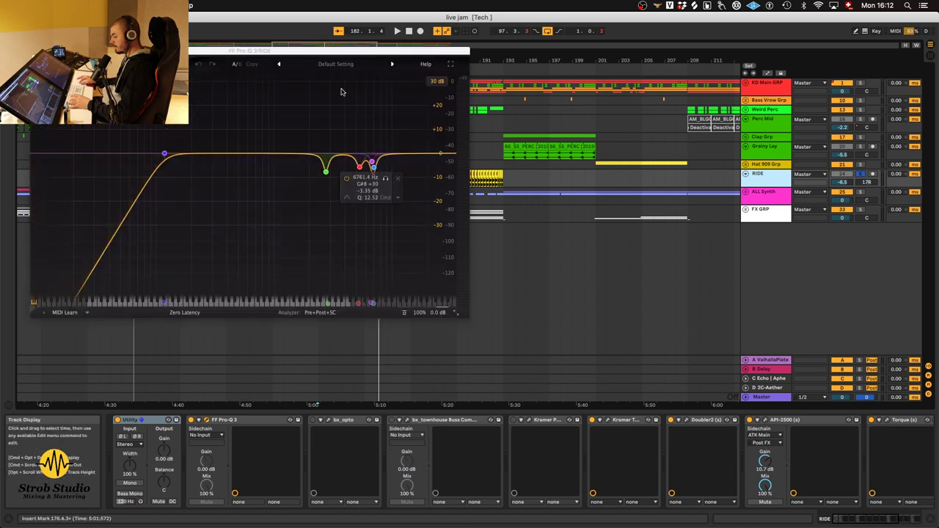
pyautogui.moveTo(315, 53); pyautogui.dragTo(737, 230)
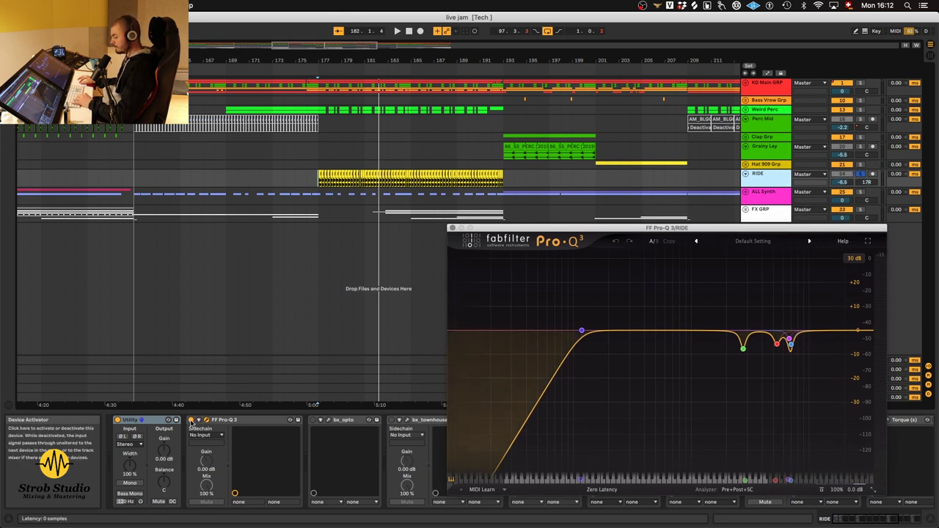
pyautogui.press('space')
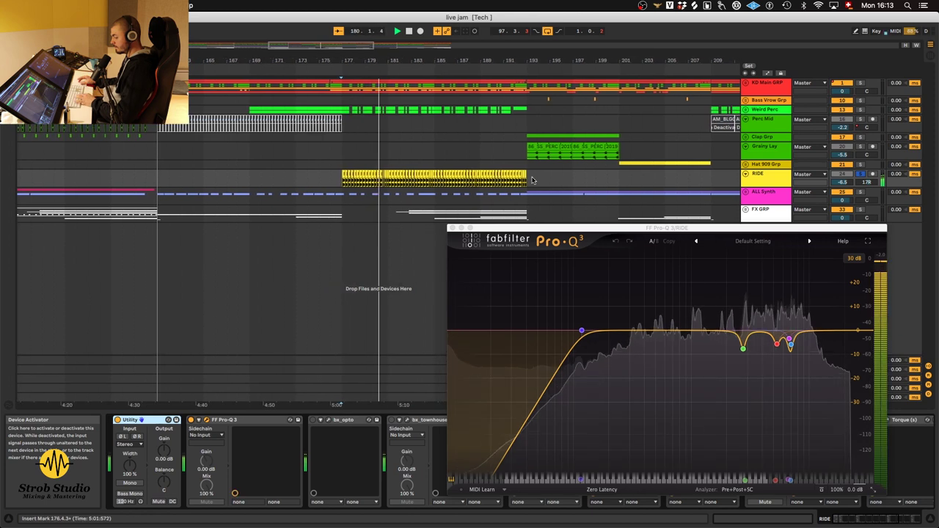
pyautogui.click(451, 228)
# - Delete the bypassed bx_opto, bx_townhouse Buss Compressor and first Kramer plug-in from the RIDE device chain
pyautogui.click(350, 420)
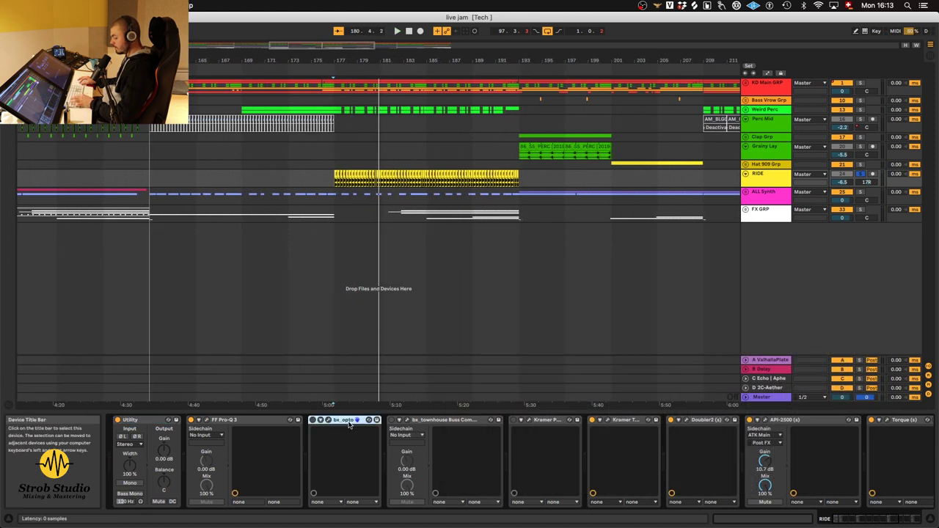
pyautogui.click(448, 420)
pyautogui.click(553, 420)
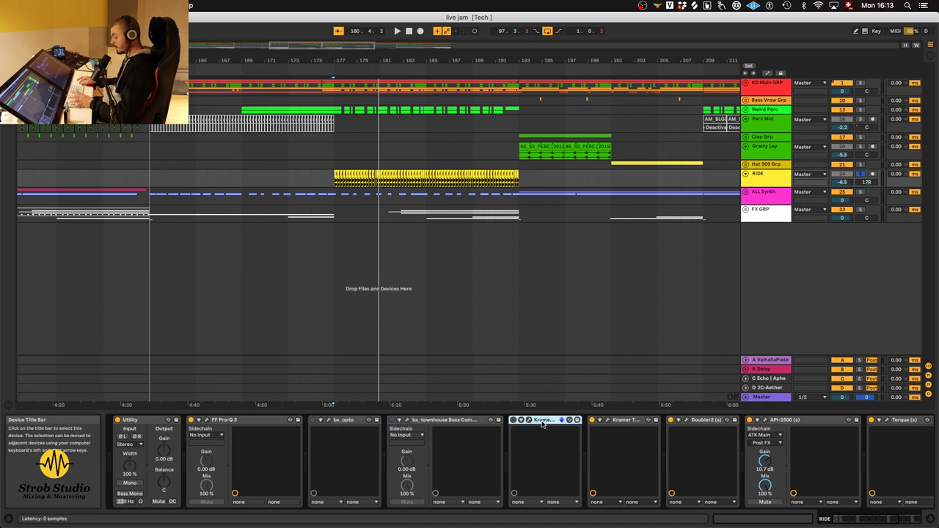
pyautogui.click(347, 421)
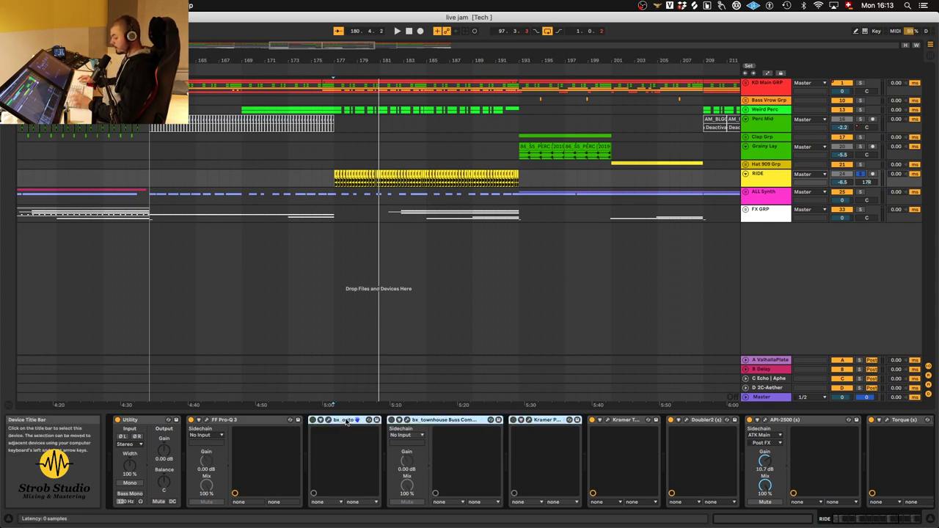
pyautogui.press('Delete')
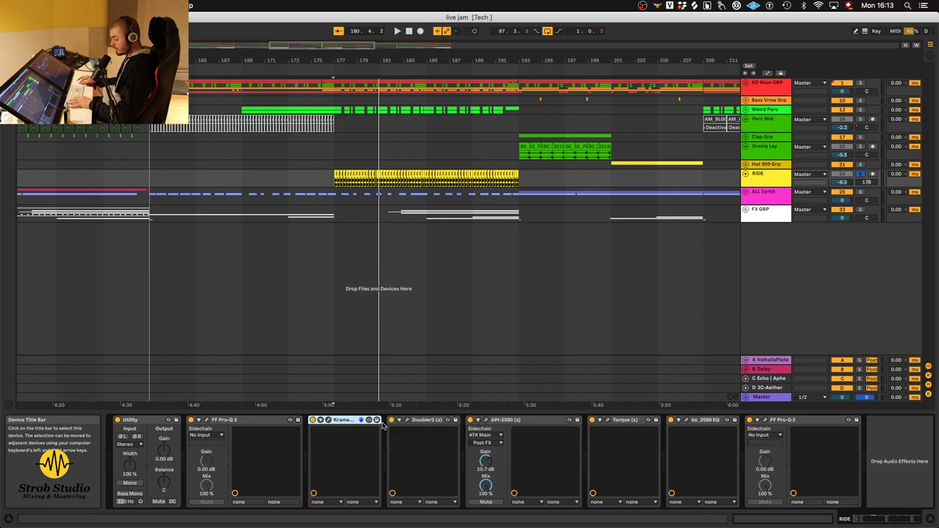
# - Inspect the RIDE track's Kramer Tape settings and audition the ride with the tape effect on and bypassed
pyautogui.click(361, 420)
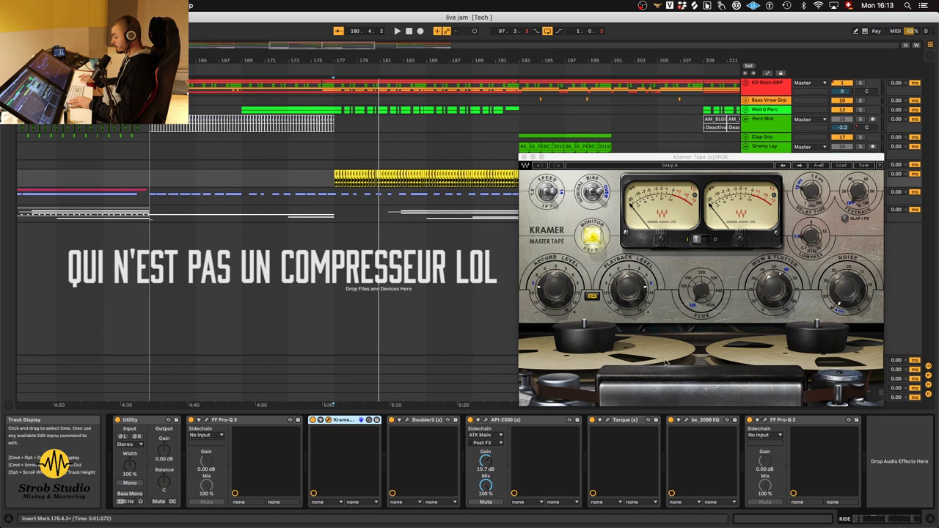
pyautogui.press('space')
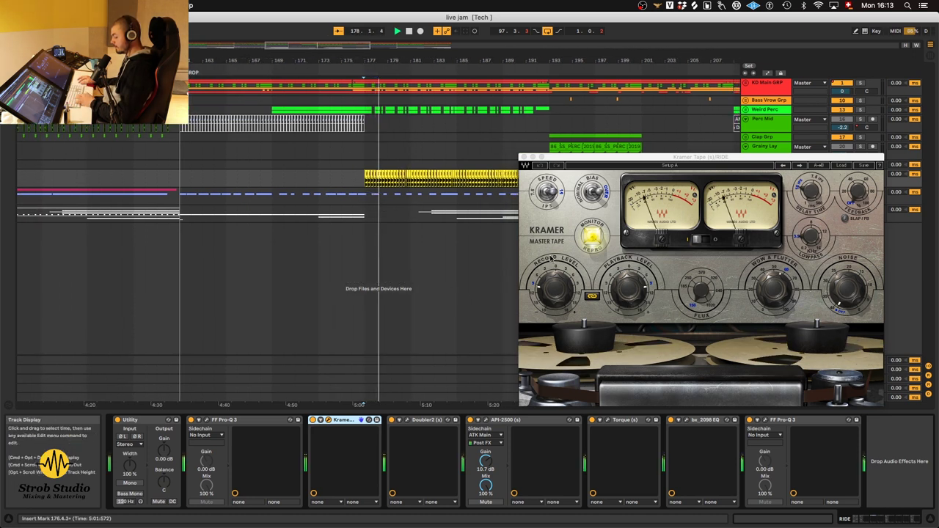
pyautogui.press('space')
pyautogui.click(313, 421)
pyautogui.press('space')
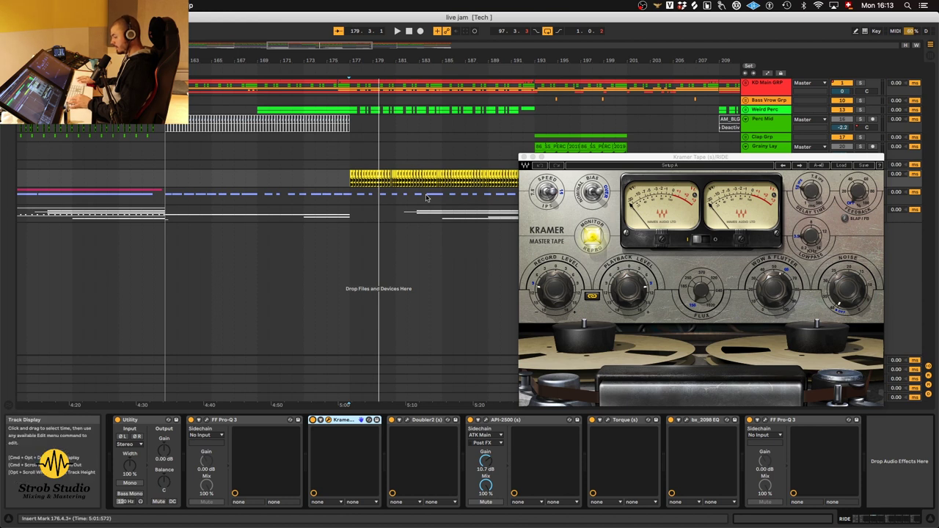
pyautogui.click(523, 158)
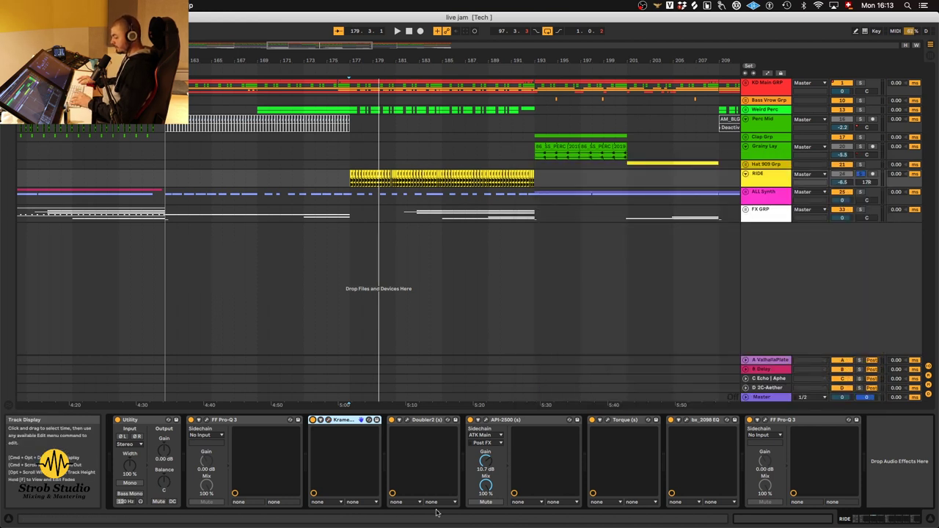
# - Review the RIDE track's Doubler2 voices and API-2500 compressor settings, including the compressor's ATK Main sidechain source
pyautogui.click(407, 421)
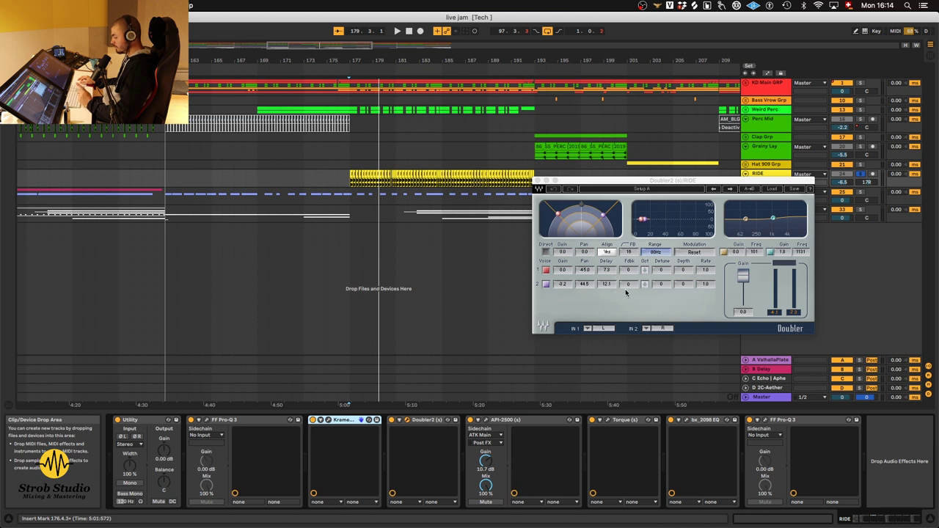
pyautogui.click(486, 421)
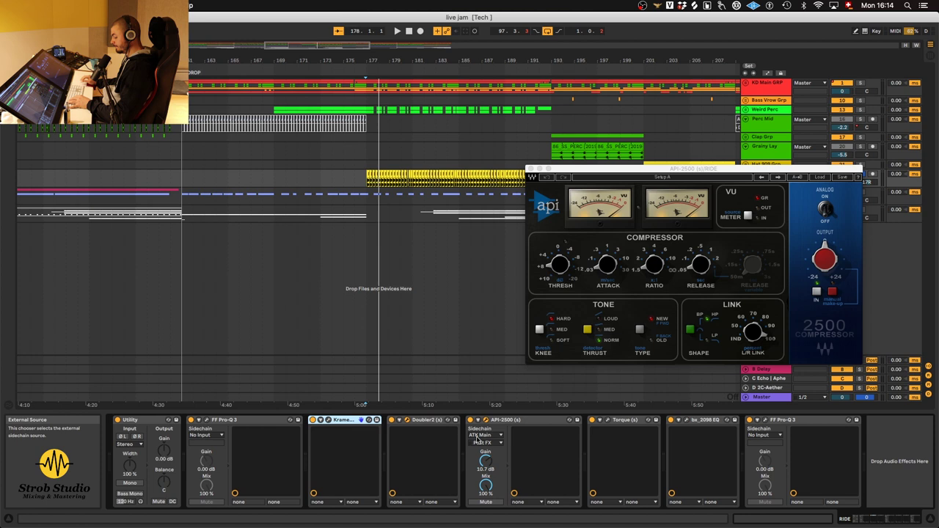
pyautogui.click(487, 438)
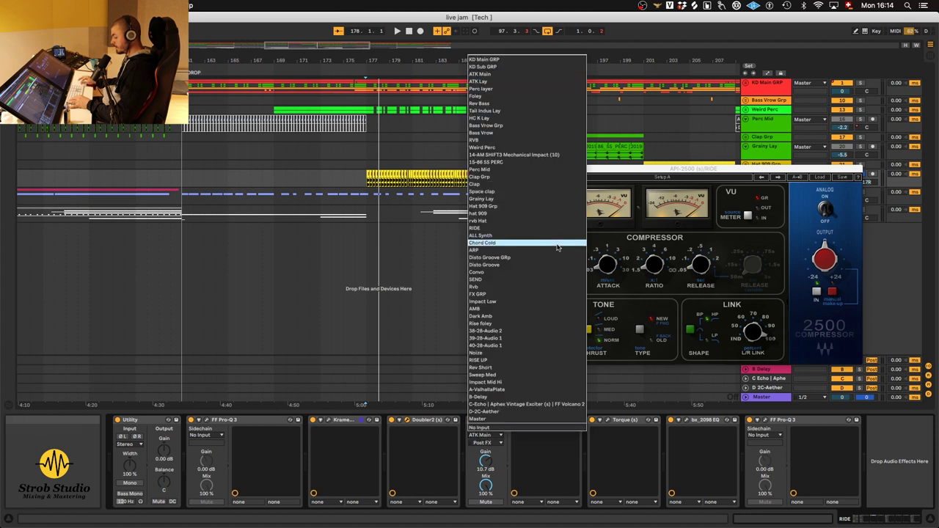
pyautogui.click(635, 392)
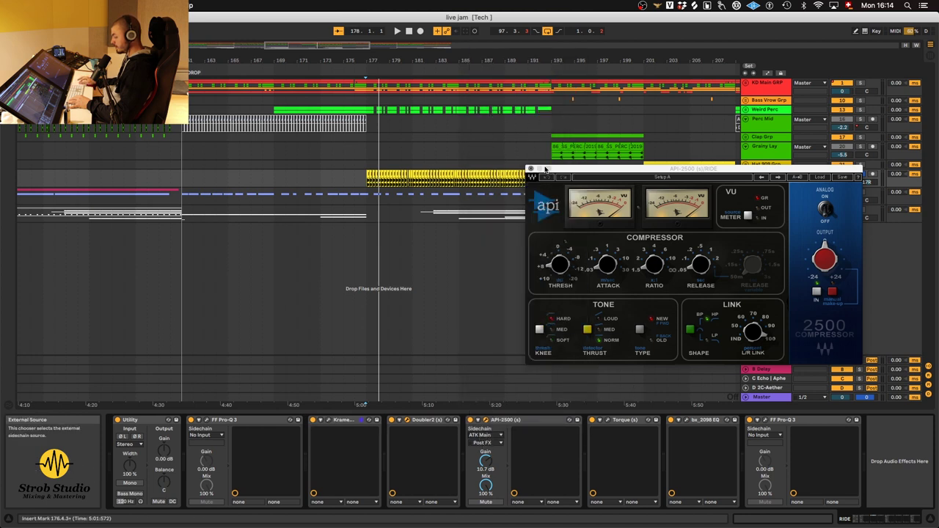
pyautogui.moveTo(656, 168); pyautogui.dragTo(624, 294)
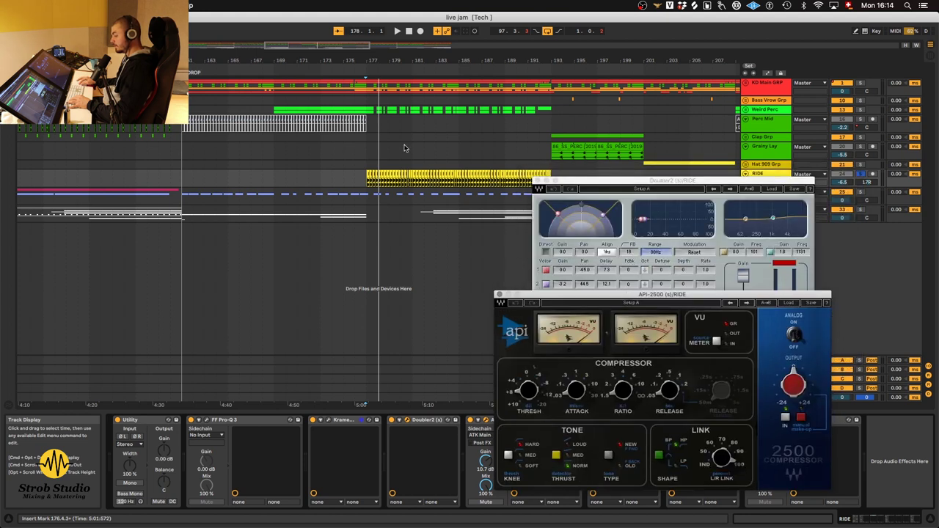
# - Play the soloed RIDE from just before bar 177 and compare it with the API-2500 bypassed and active
pyautogui.click(364, 152)
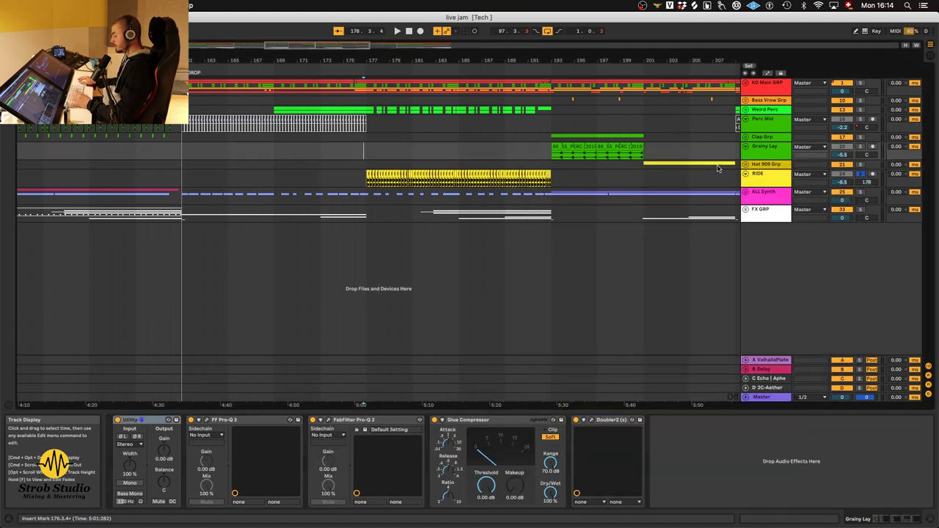
pyautogui.click(789, 178)
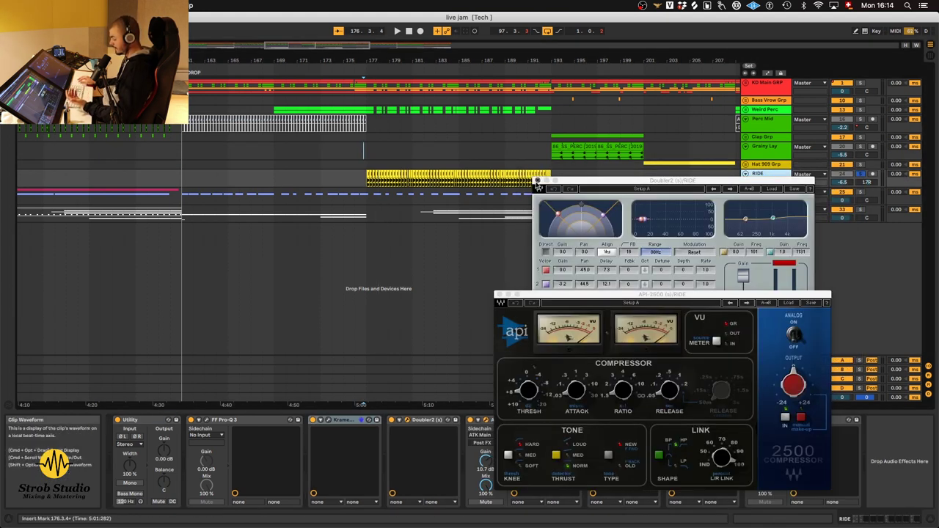
pyautogui.click(536, 180)
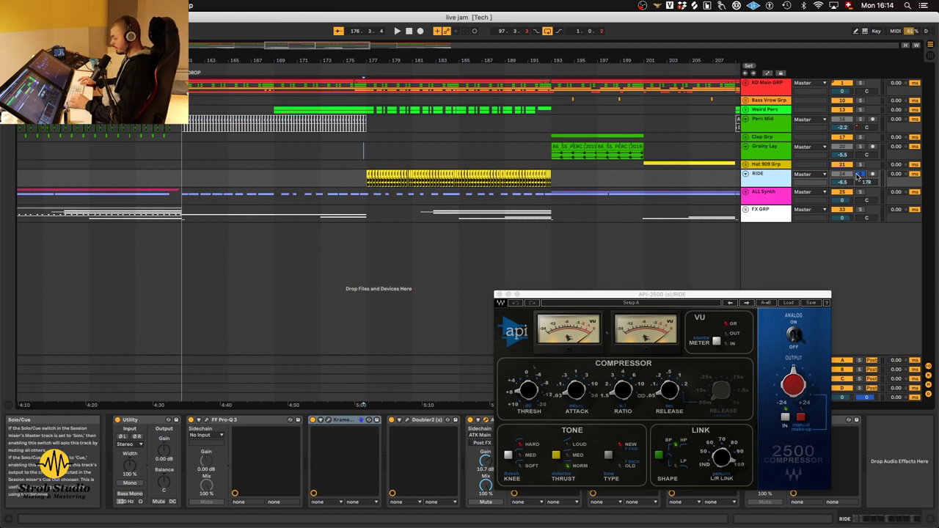
pyautogui.press('space')
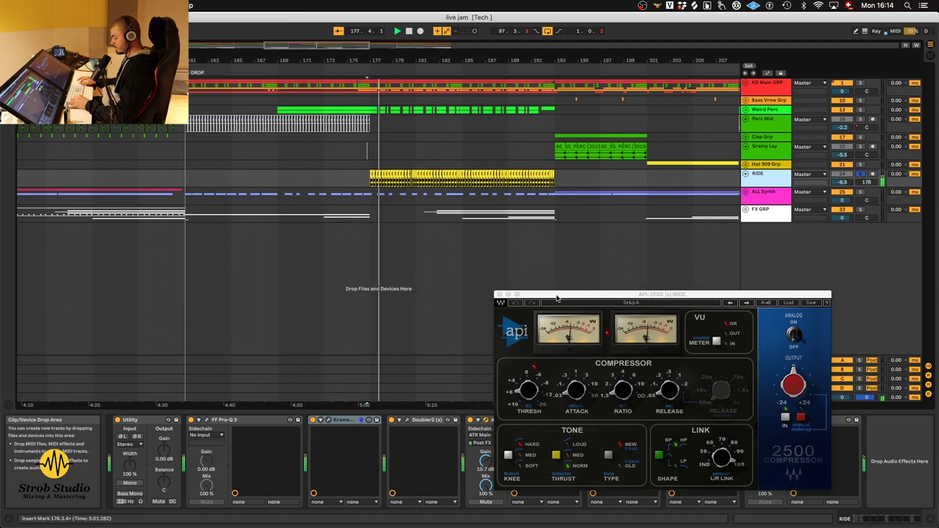
pyautogui.moveTo(558, 294); pyautogui.dragTo(641, 239)
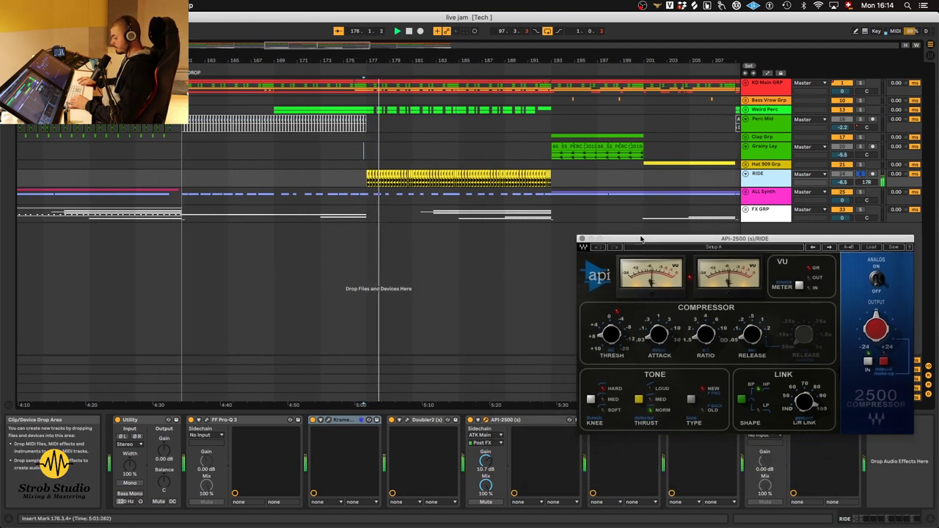
pyautogui.click(472, 422)
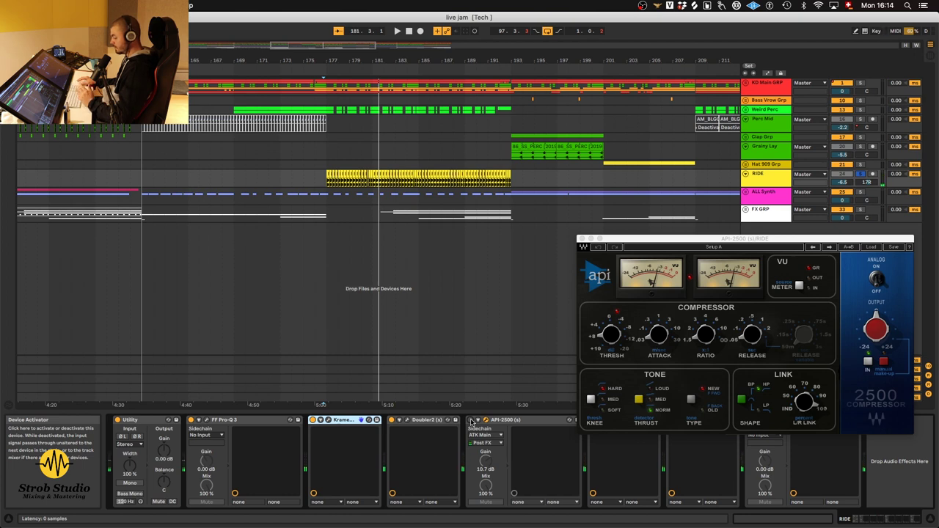
pyautogui.click(472, 422)
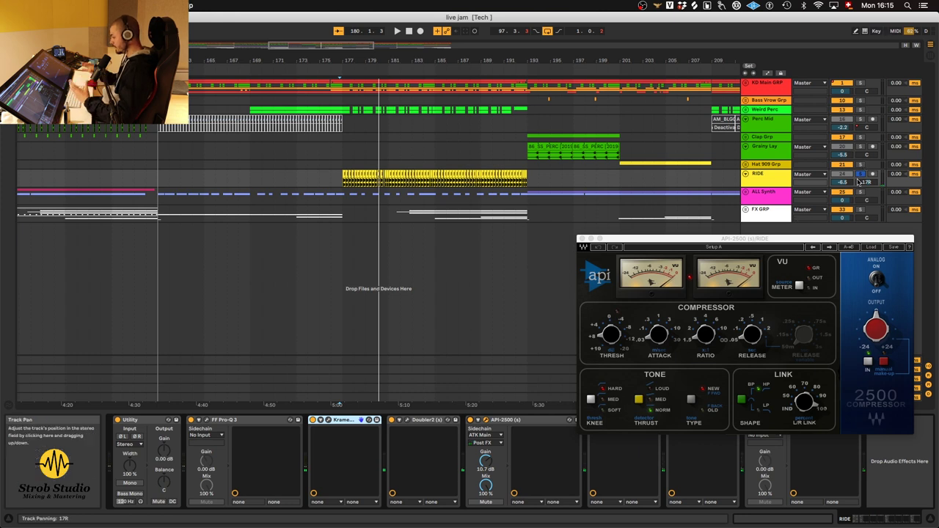
# - Open the RIDE track's Torque plug-in and play the soloed ride from bar 177 to view its response
pyautogui.click(608, 419)
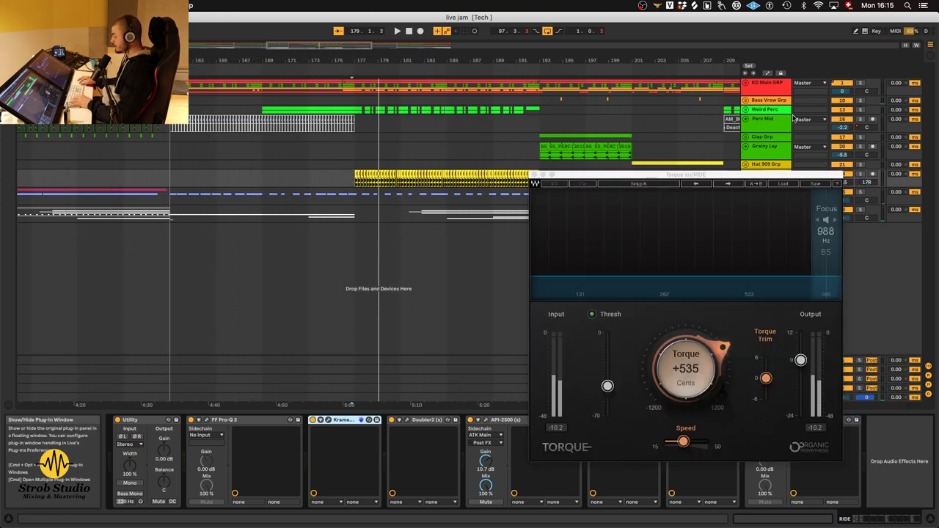
pyautogui.moveTo(791, 180); pyautogui.dragTo(731, 199)
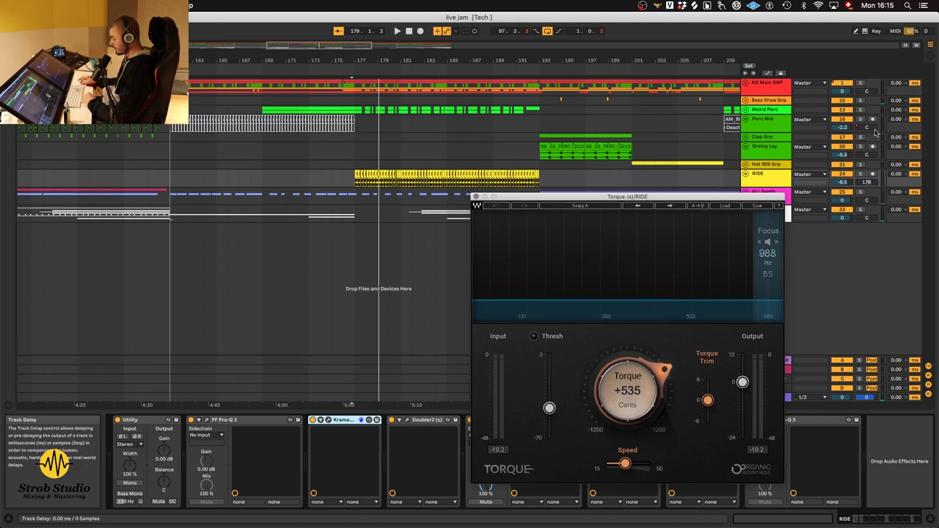
pyautogui.click(351, 150)
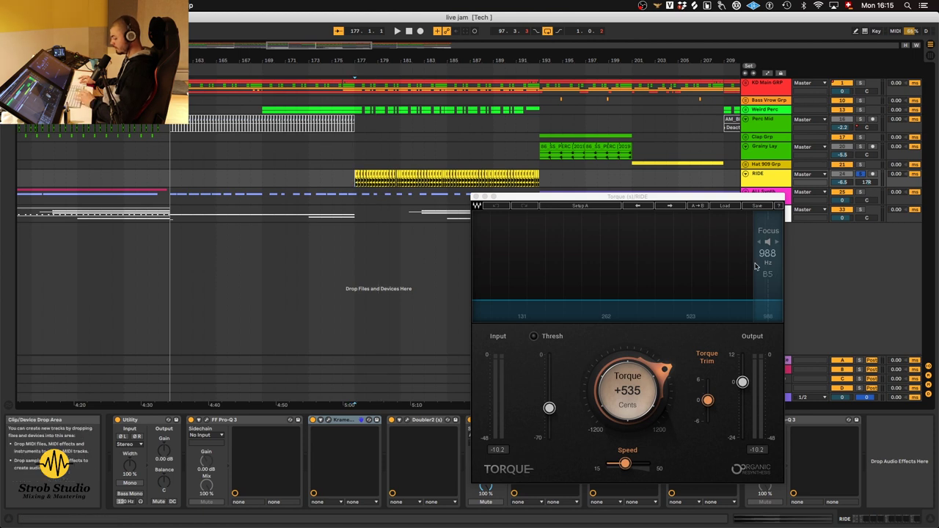
pyautogui.moveTo(639, 203); pyautogui.dragTo(741, 130)
pyautogui.press('space')
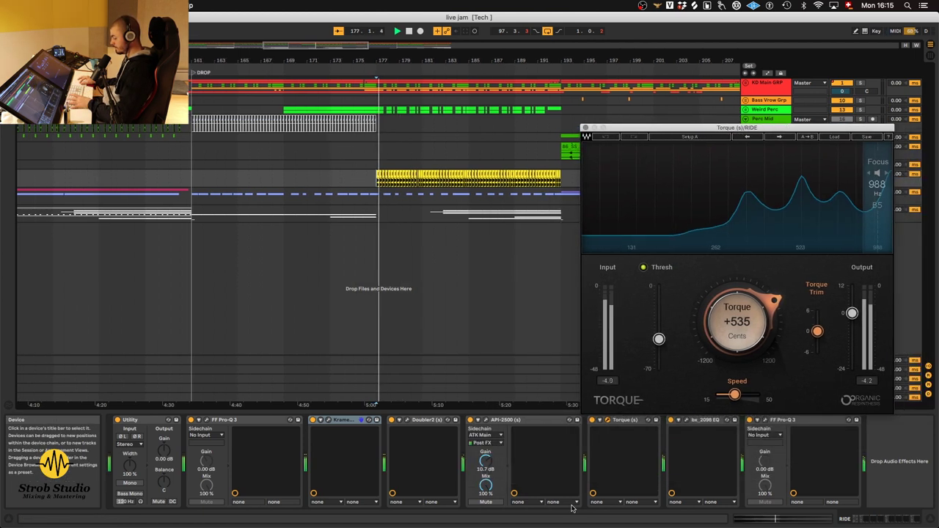
# - Toggle the RIDE track's Torque off and on during playback to compare the sound, leaving it active and its window closed
pyautogui.click(592, 421)
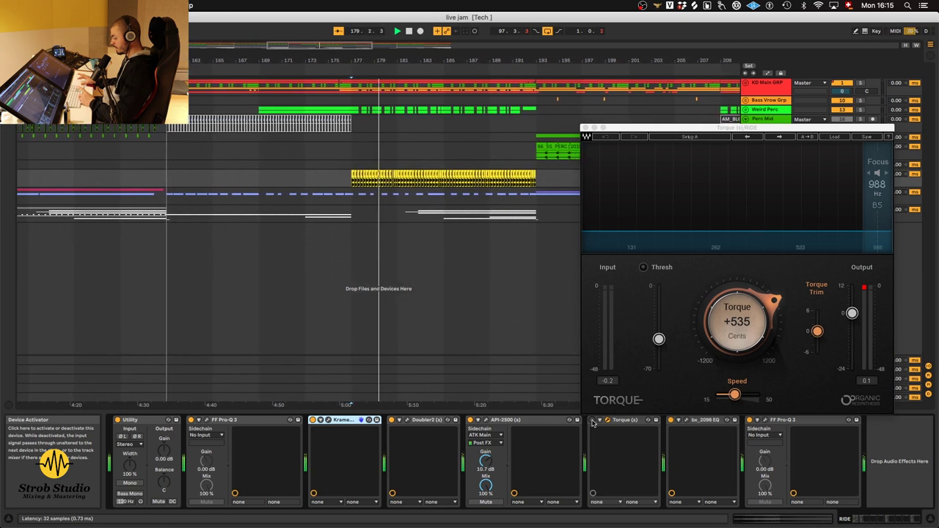
pyautogui.click(592, 422)
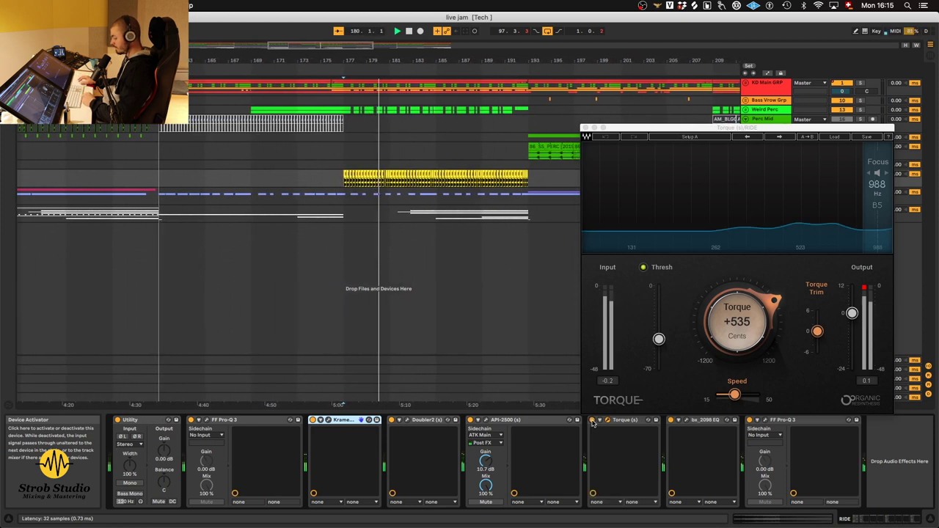
pyautogui.click(592, 422)
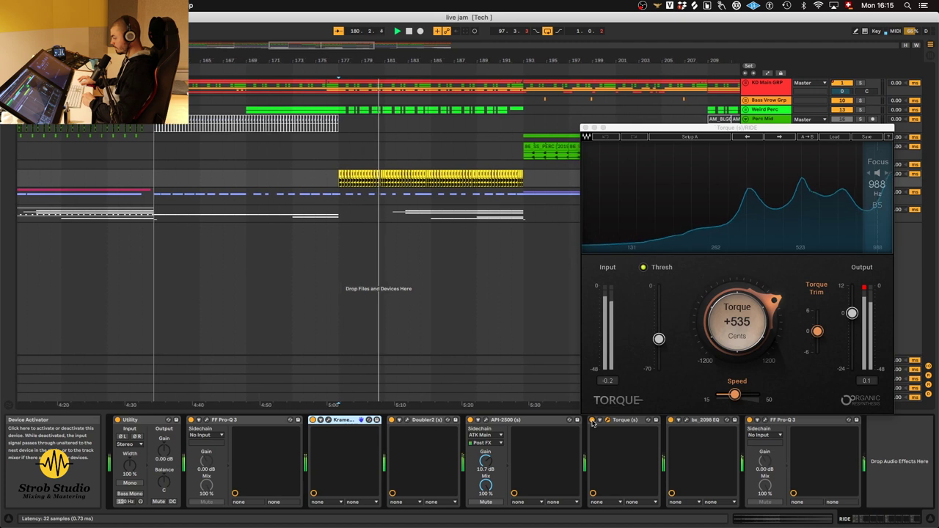
pyautogui.press('space')
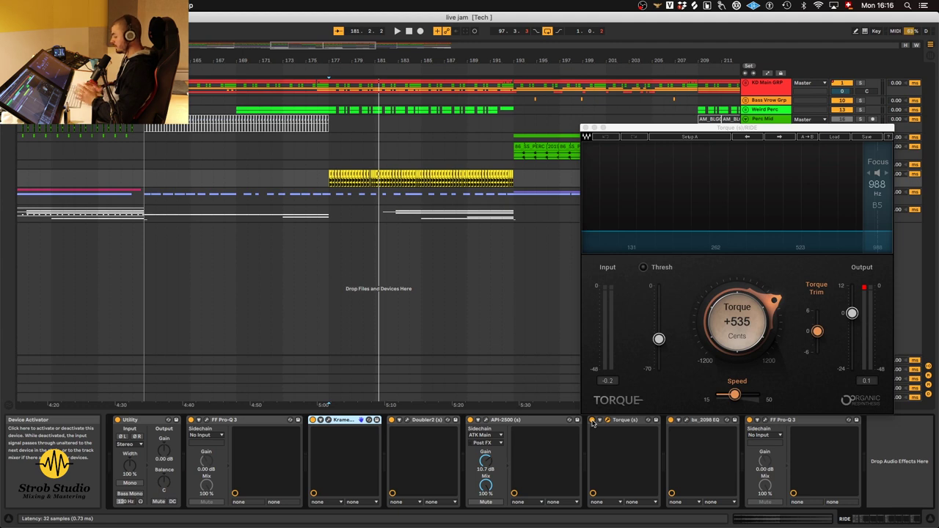
pyautogui.click(592, 420)
pyautogui.click(778, 183)
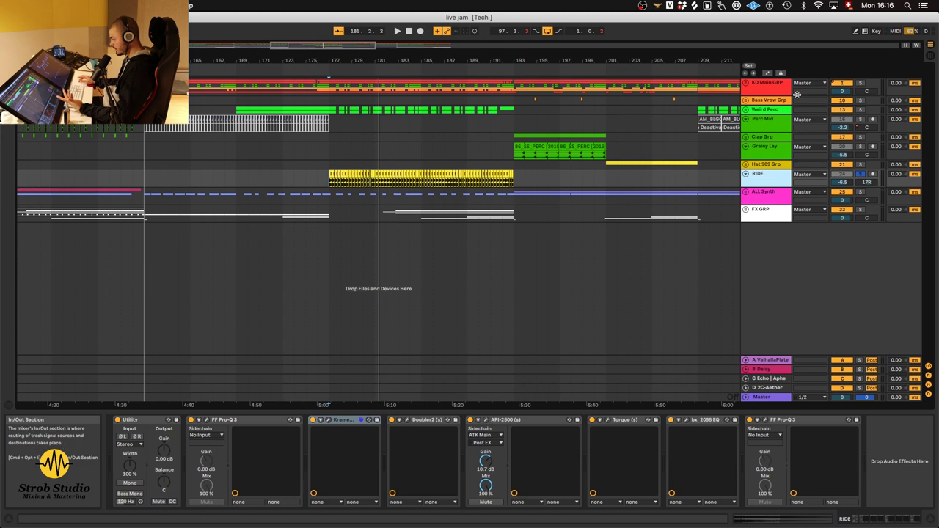
# - Inspect the filter, band and stereo settings of the RIDE track's bx_2098 EQ
pyautogui.click(726, 419)
pyautogui.moveTo(715, 275); pyautogui.dragTo(715, 256)
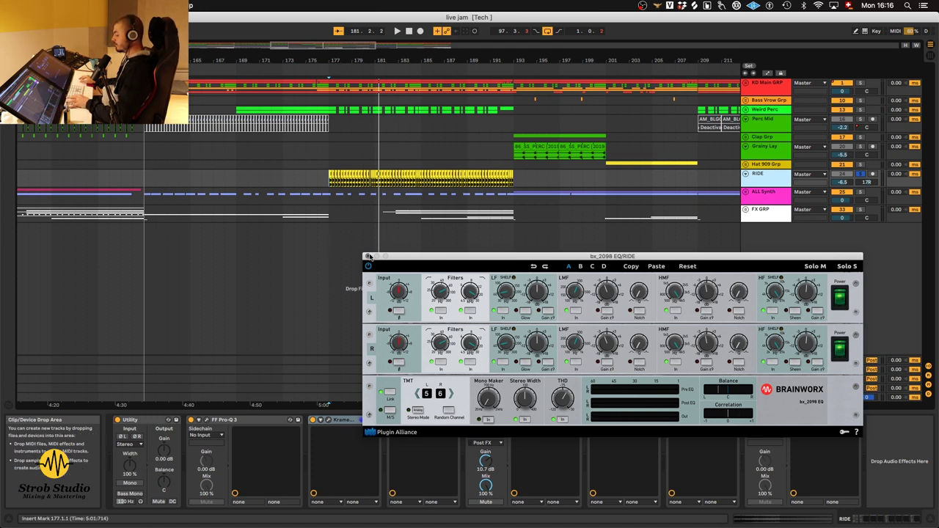
pyautogui.click(368, 257)
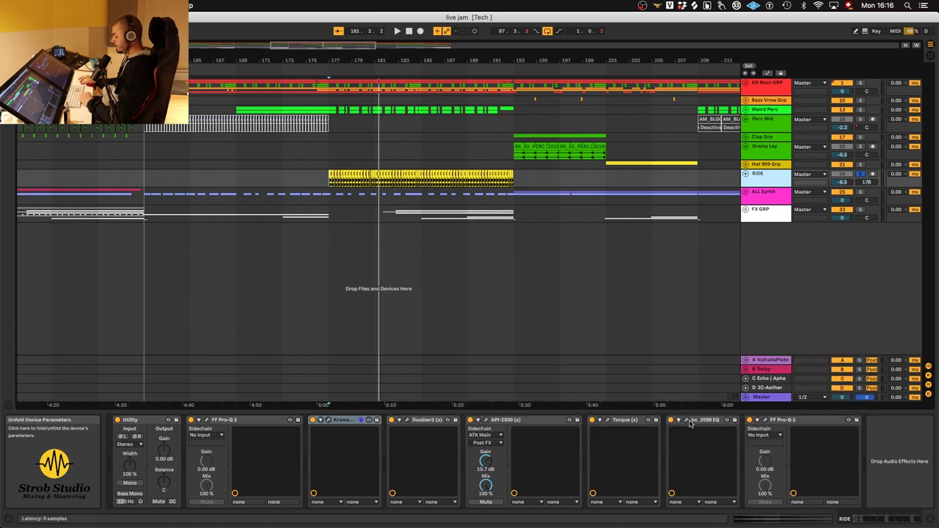
# - Open the final Pro-Q 3 in the RIDE track's chain and play the soloed ride from bar 177 to view its spectrum
pyautogui.click(765, 420)
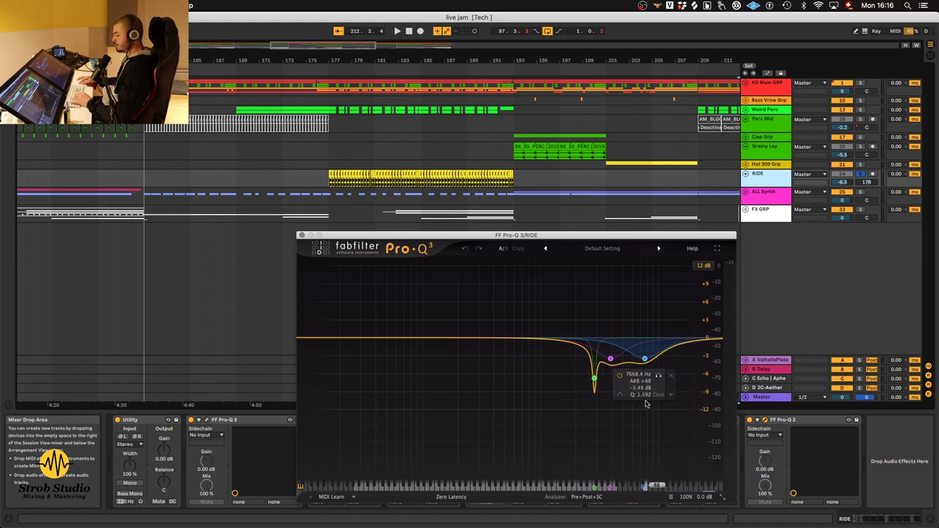
pyautogui.click(329, 167)
pyautogui.hscroll(-2, 557, 173)
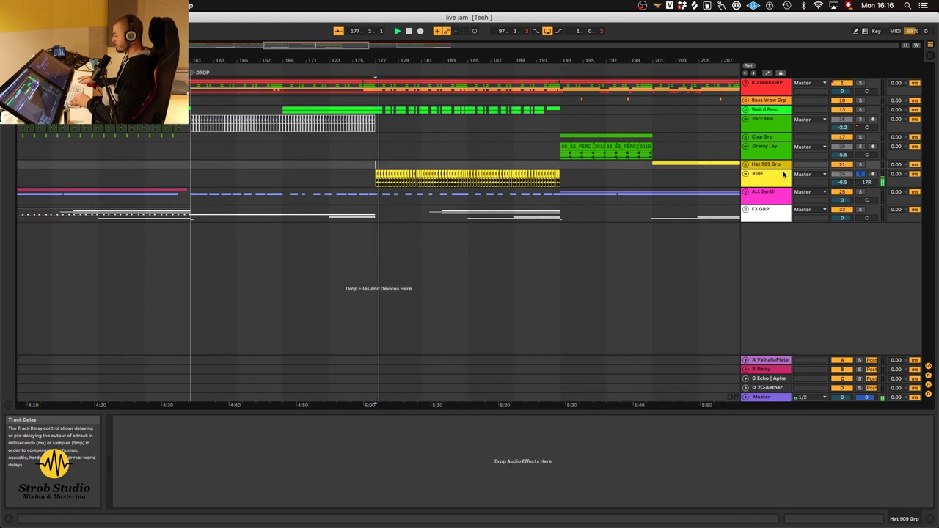
pyautogui.click(784, 174)
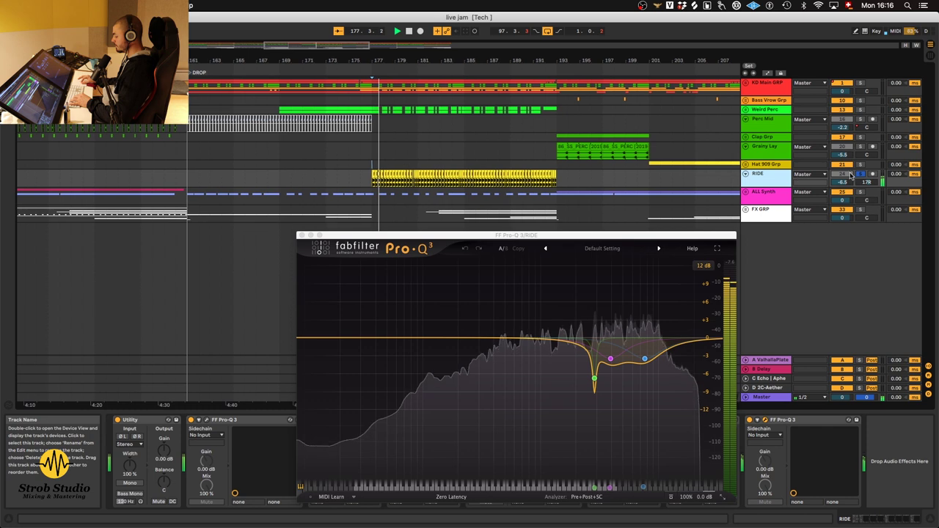
# - Compare the RIDE track's final Pro-Q 3 bypassed and active, in solo and in the full mix, leaving it on and playback stopped
pyautogui.click(749, 420)
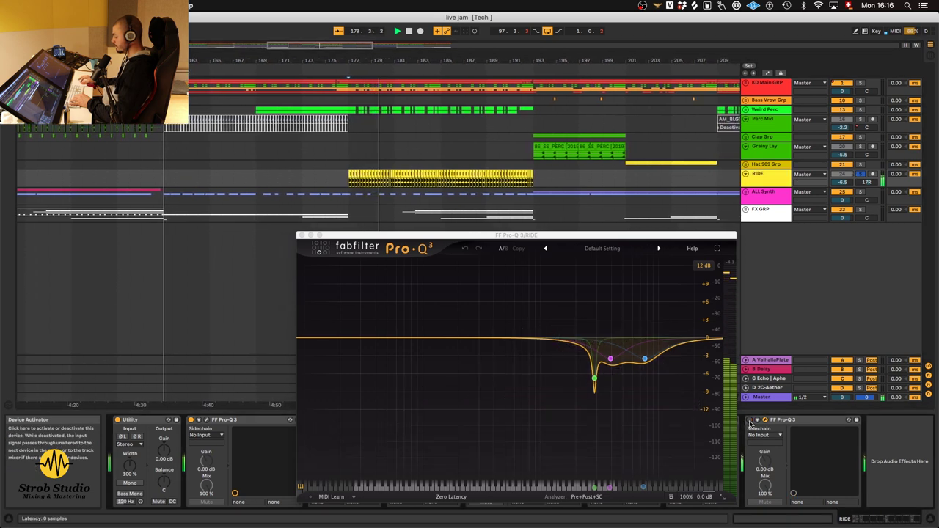
pyautogui.click(748, 421)
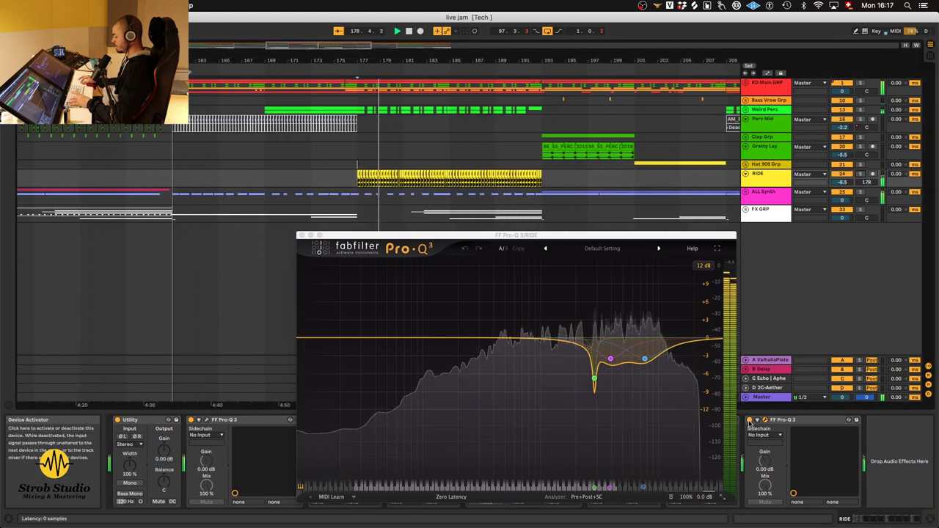
pyautogui.click(748, 420)
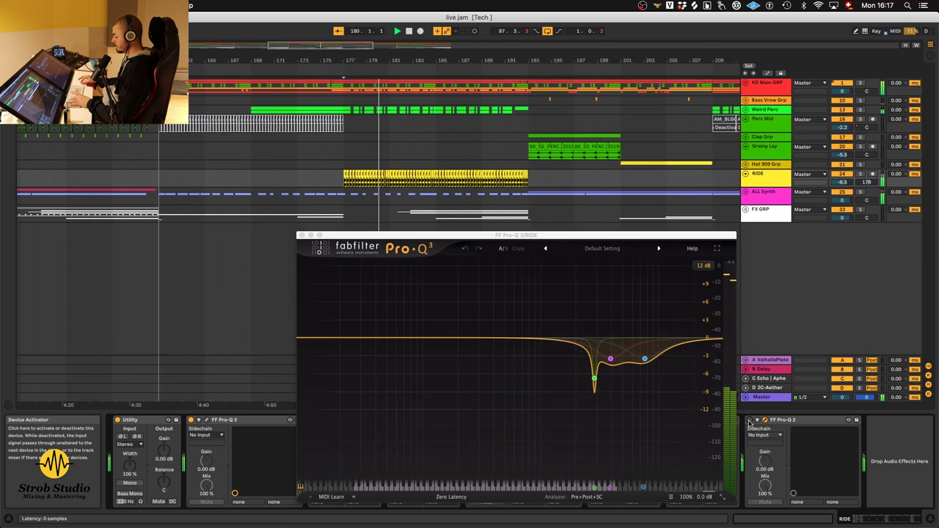
pyautogui.click(749, 421)
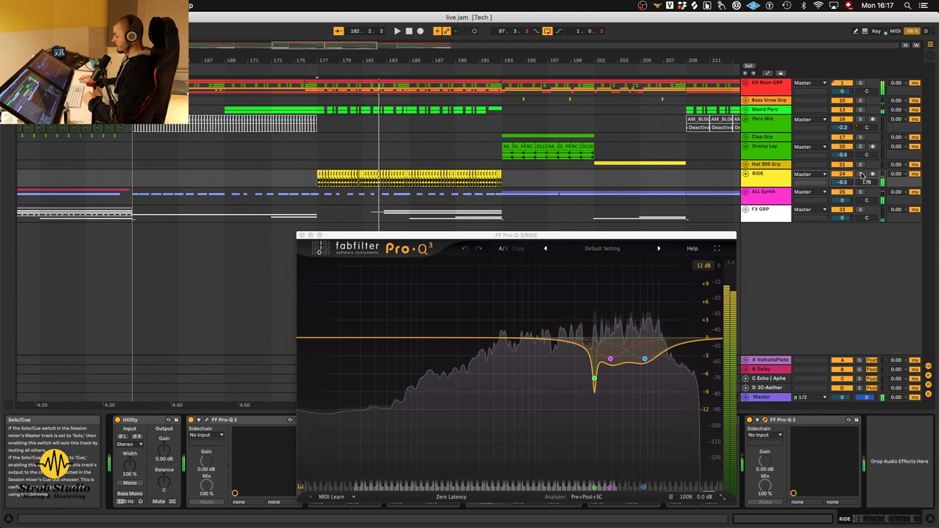
pyautogui.press('space')
pyautogui.click(775, 182)
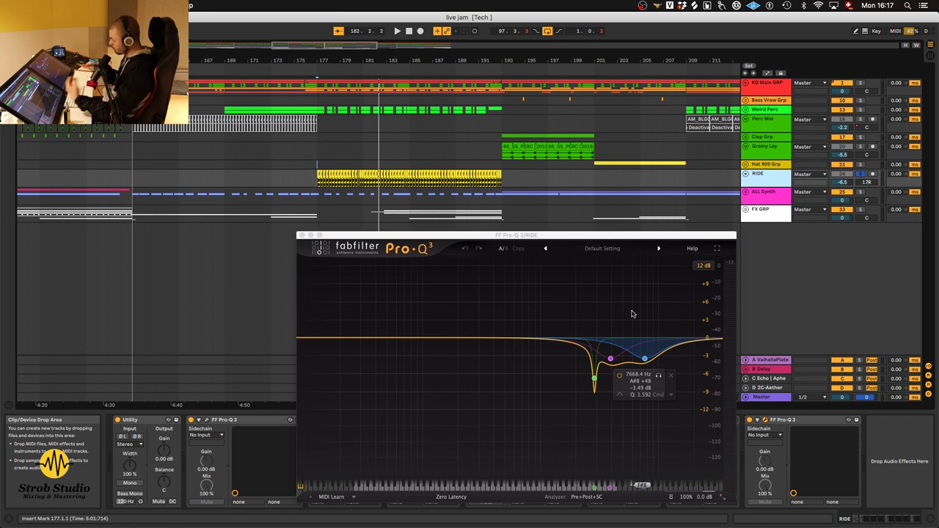
# - Select the ALL Synth group and unfold it to show its synth tracks
pyautogui.click(763, 191)
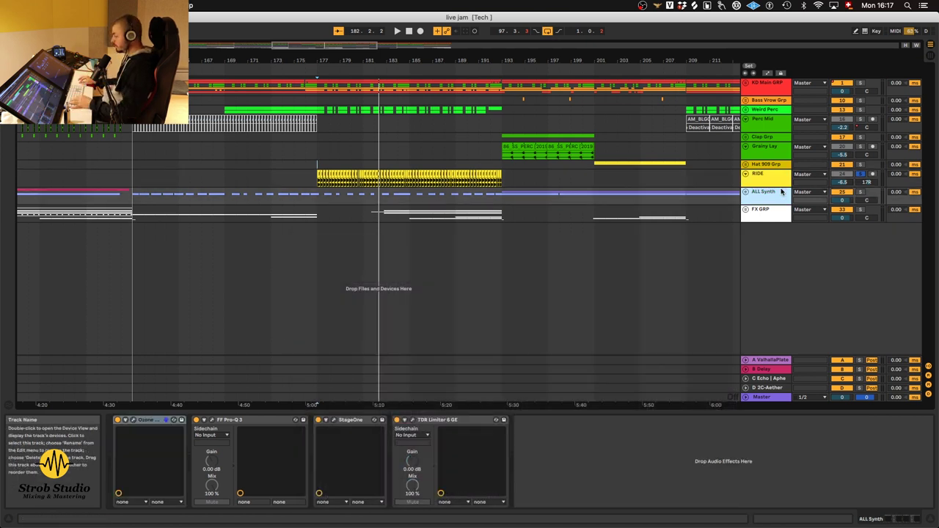
pyautogui.click(746, 191)
pyautogui.scroll(-1, 638, 222)
pyautogui.scroll(-5, 568, 233)
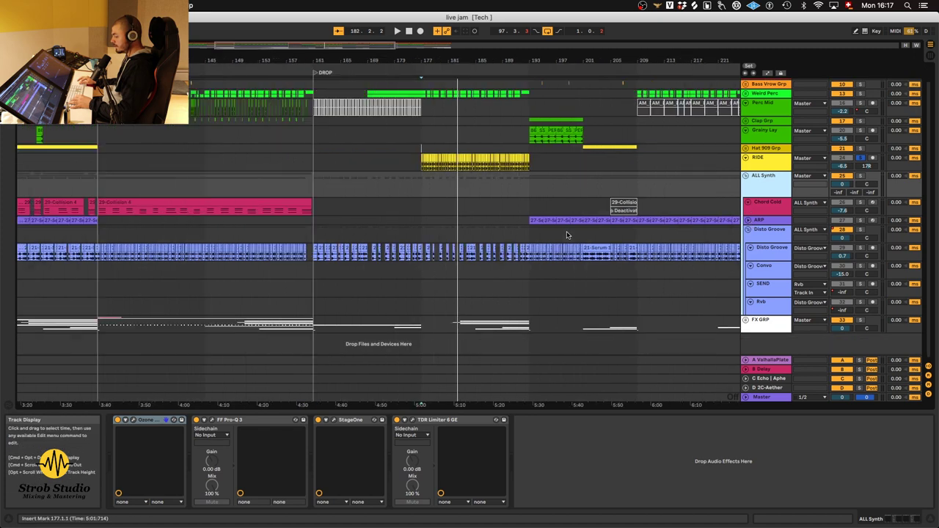
# - Enlarge the Chord Cold track and audition it in solo from the start of the arrangement
pyautogui.click(767, 203)
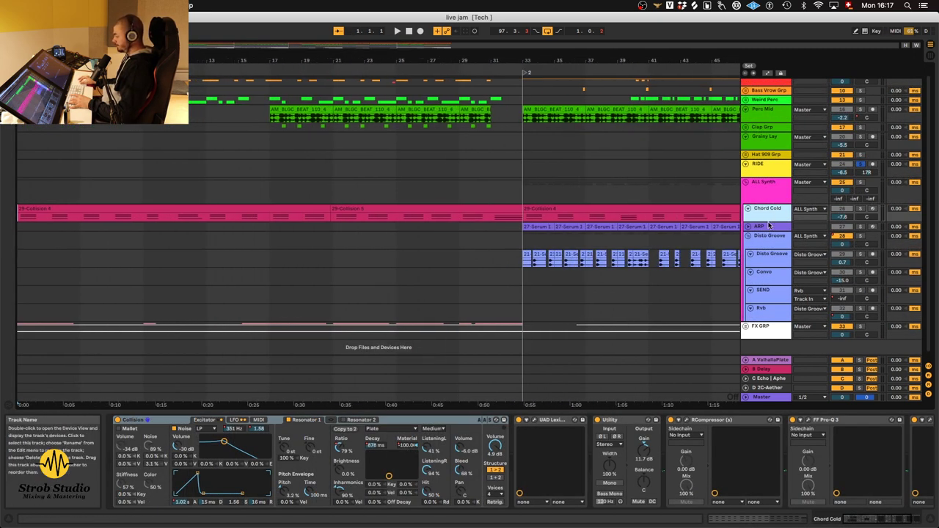
pyautogui.moveTo(767, 226); pyautogui.dragTo(767, 267)
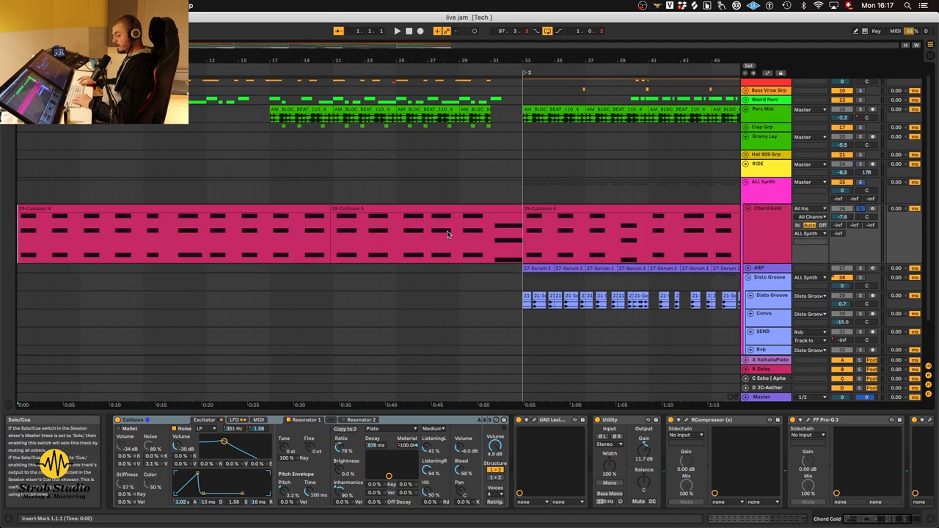
pyautogui.click(17, 244)
pyautogui.press('space')
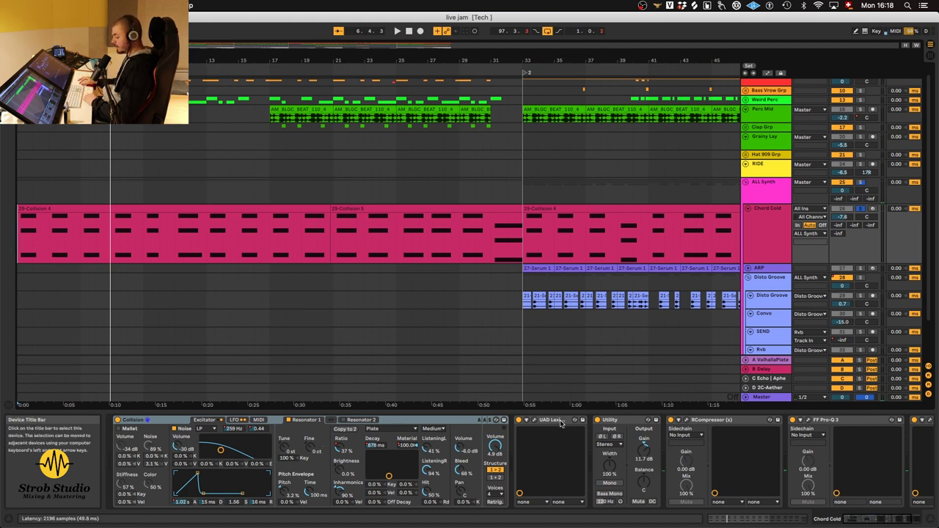
# - Inspect Chord Cold's Lexicon 224 reverb and close it, and open its RCompressor while playing from bar 1
pyautogui.click(530, 419)
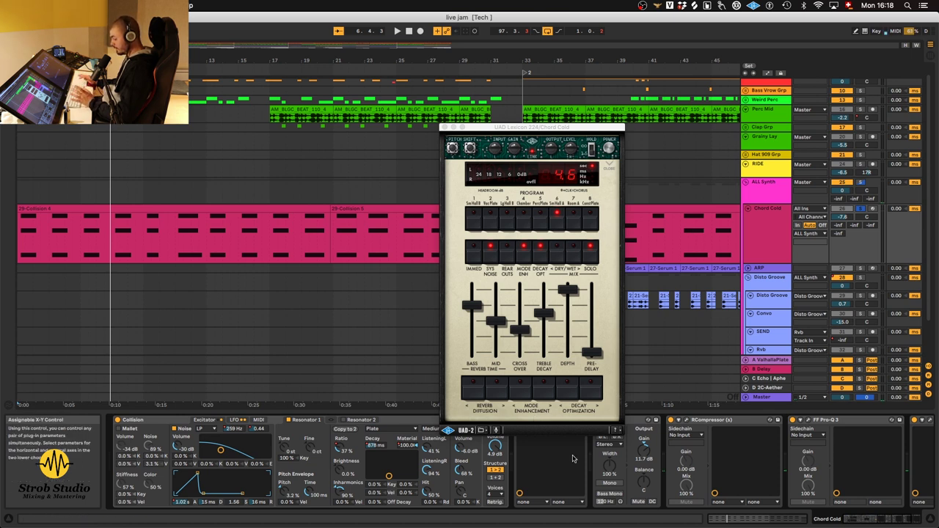
pyautogui.click(444, 129)
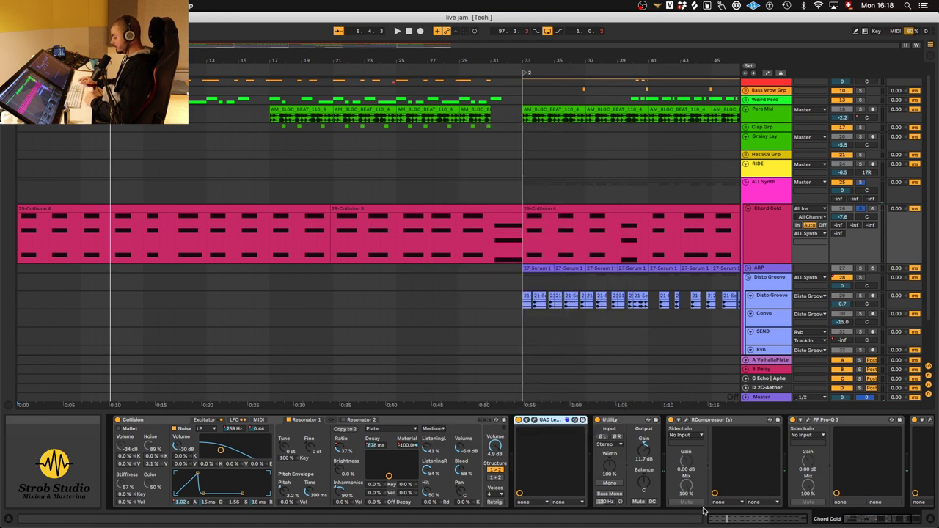
pyautogui.click(678, 419)
pyautogui.press('space')
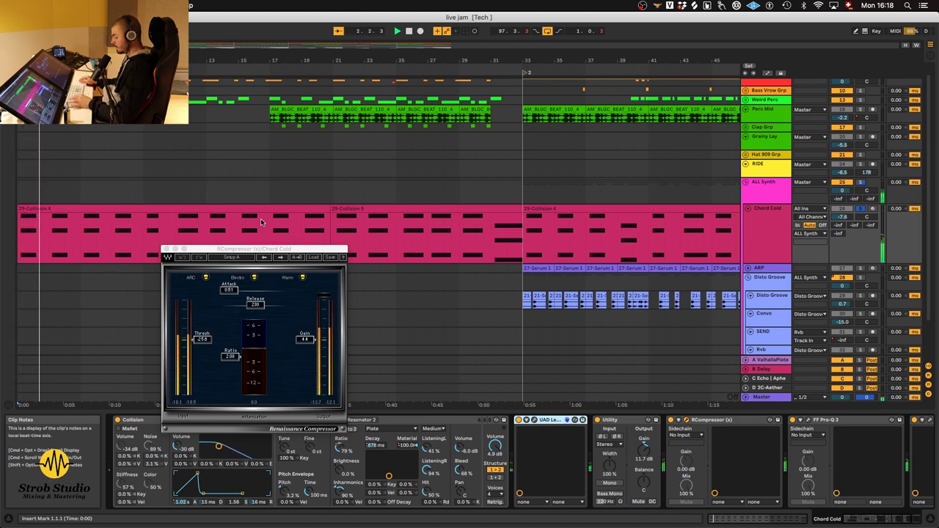
# - Open Chord Cold's Pro-Q 3, play the full mix from the start and from bar 33 to view its response, and close the EQ
pyautogui.hscroll(3, 711, 413)
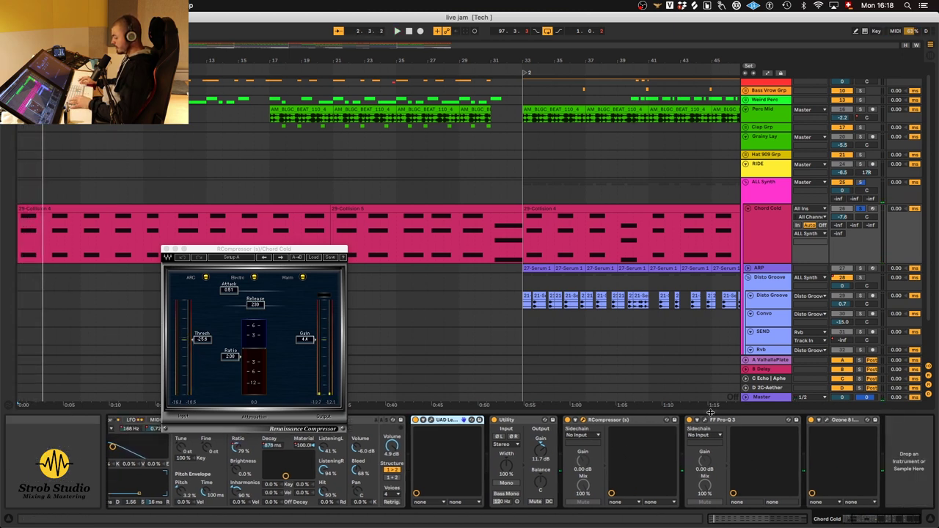
pyautogui.click(706, 420)
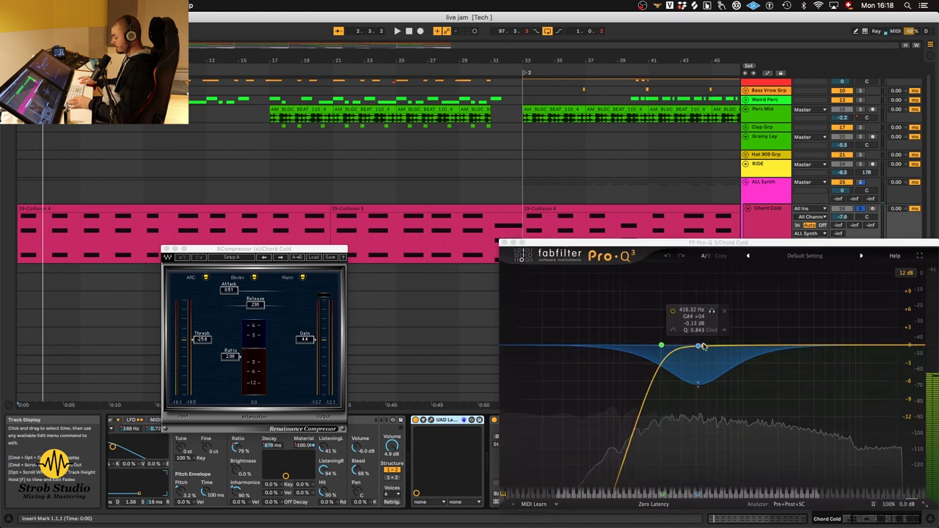
pyautogui.press('space')
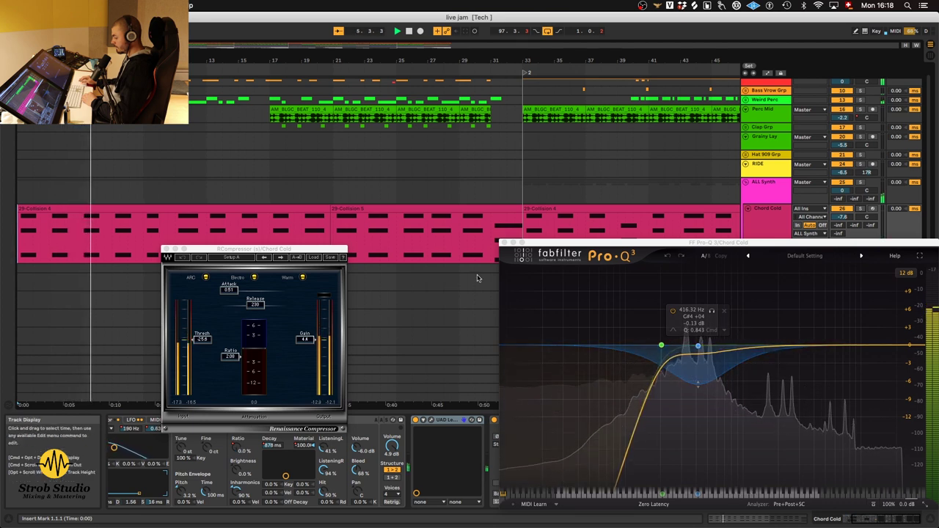
pyautogui.click(523, 225)
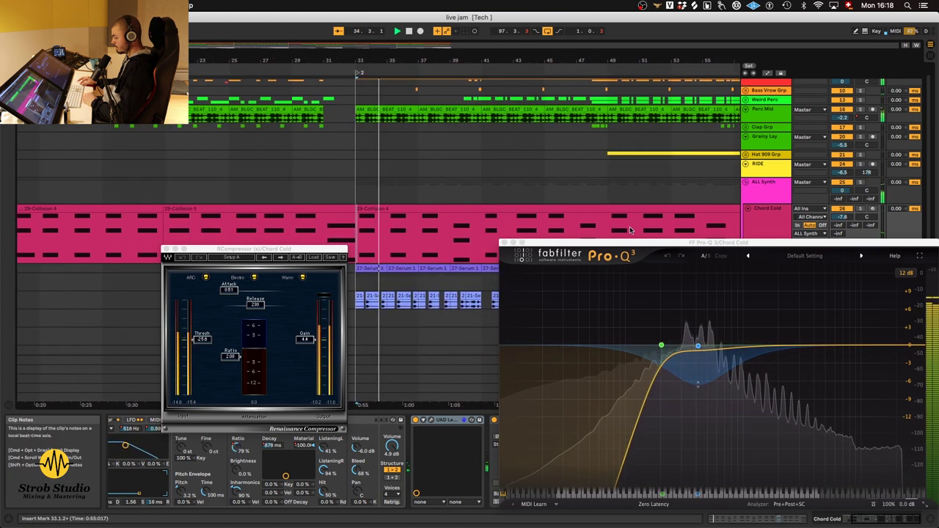
pyautogui.click(503, 243)
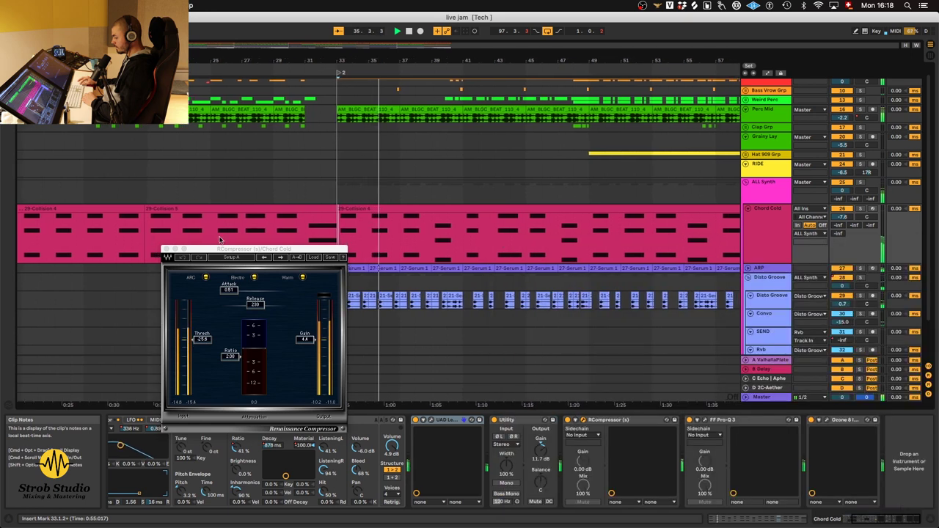
pyautogui.click(777, 466)
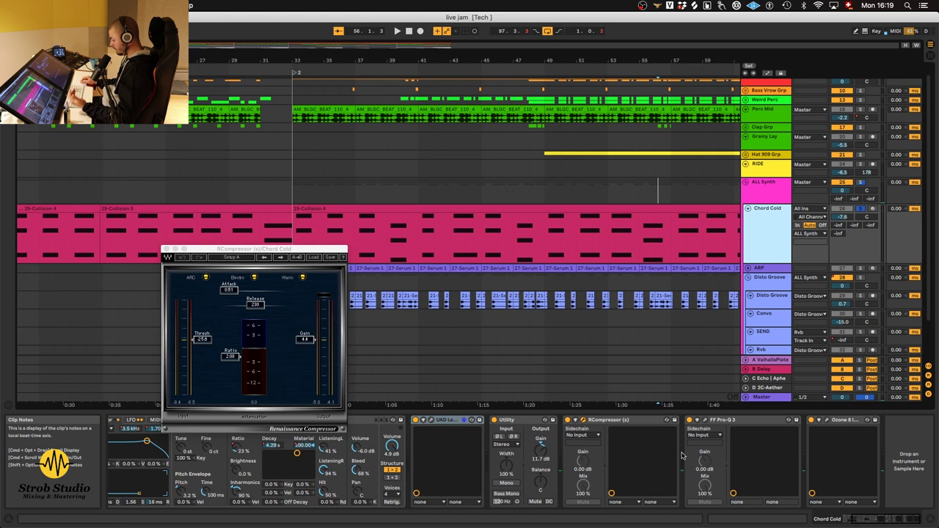
# - Open Chord Cold's Ozone 8 Imager, move it clear of the compressor to inspect the stereo widths, and hide the plug-in windows
pyautogui.click(827, 420)
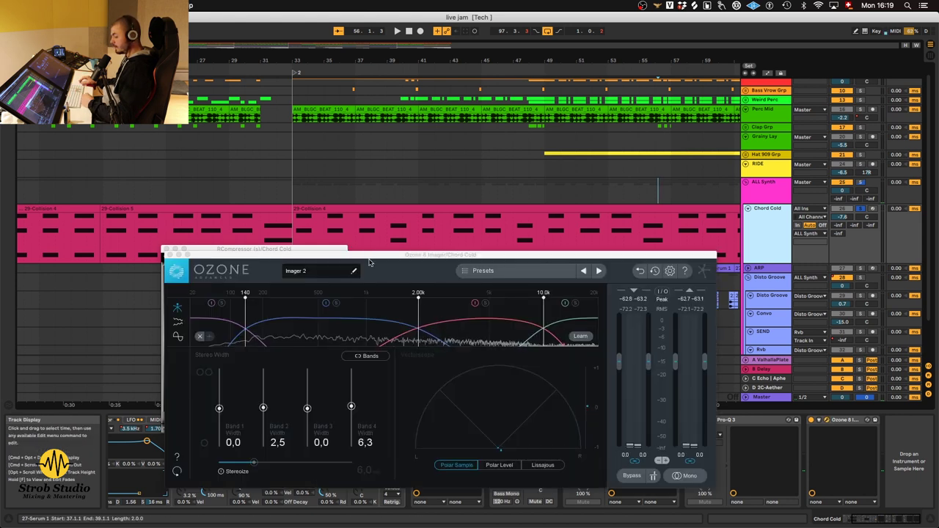
pyautogui.moveTo(359, 253); pyautogui.dragTo(610, 282)
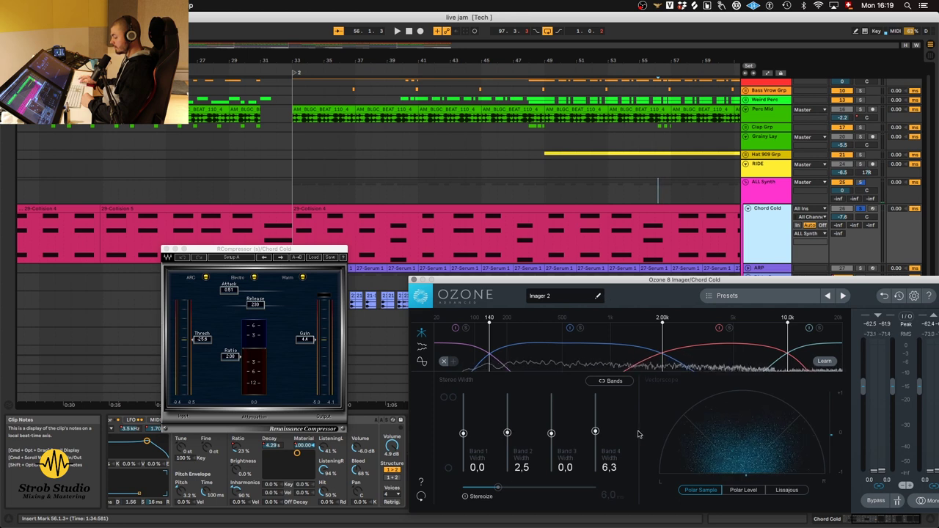
pyautogui.press('super+alt+p')
# - Enlarge the ARP track and play it in solo from bar 97
pyautogui.hscroll(5, 664, 232)
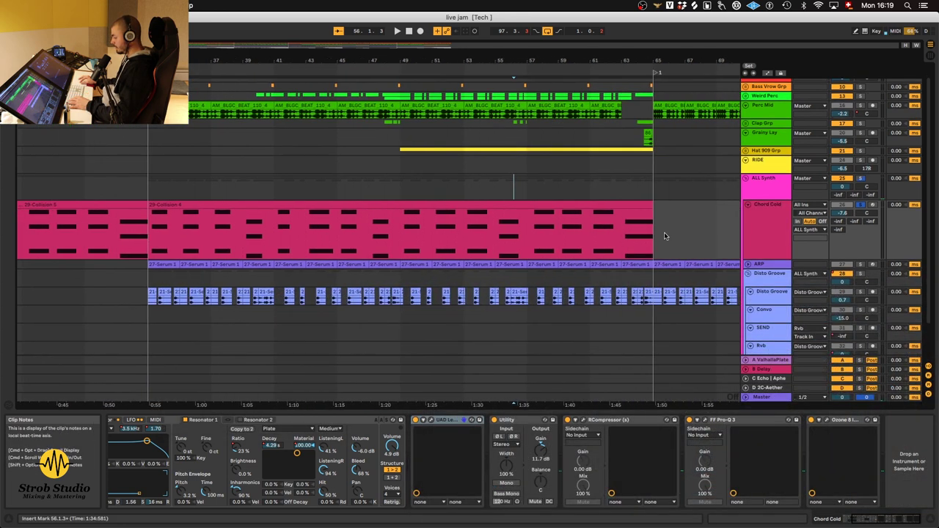
pyautogui.scroll(-10, 664, 232)
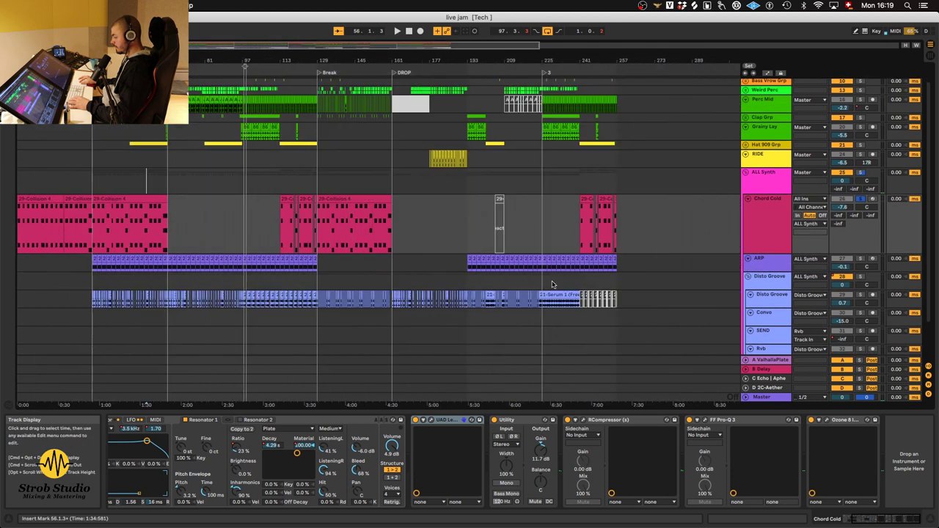
pyautogui.scroll(-2, 552, 284)
pyautogui.click(768, 272)
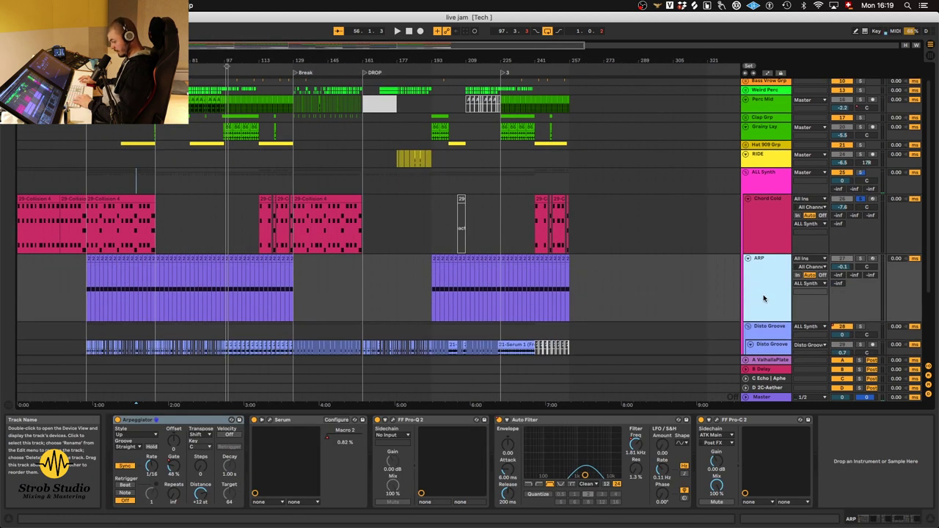
pyautogui.click(224, 303)
pyautogui.press('space')
pyautogui.click(851, 262)
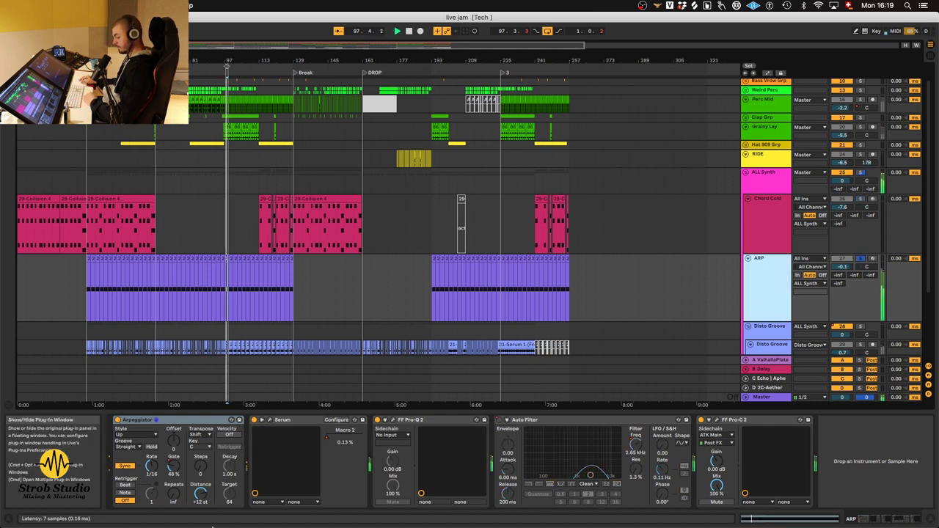
# - Inspect the ARP track's Serum synth and the filter bands of its Pro-Q 2, closing the EQ window
pyautogui.click(269, 419)
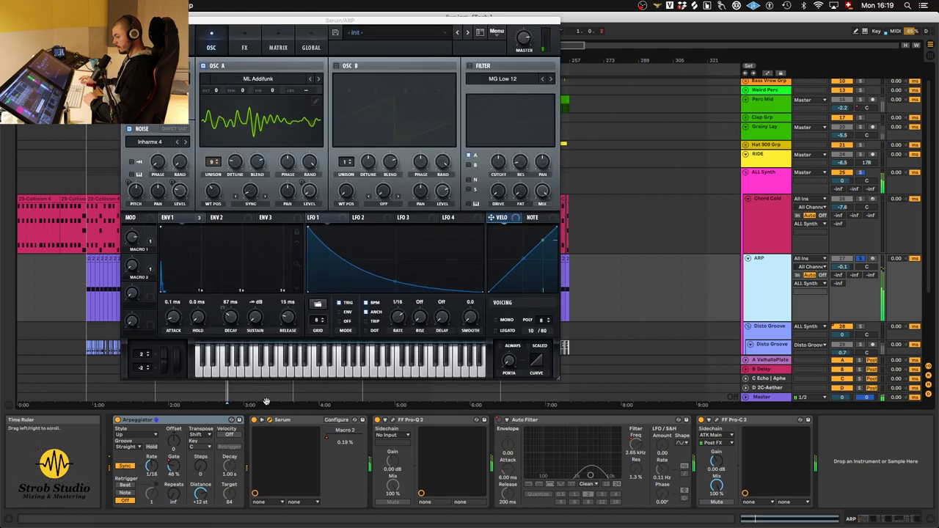
pyautogui.moveTo(325, 25); pyautogui.dragTo(585, 66)
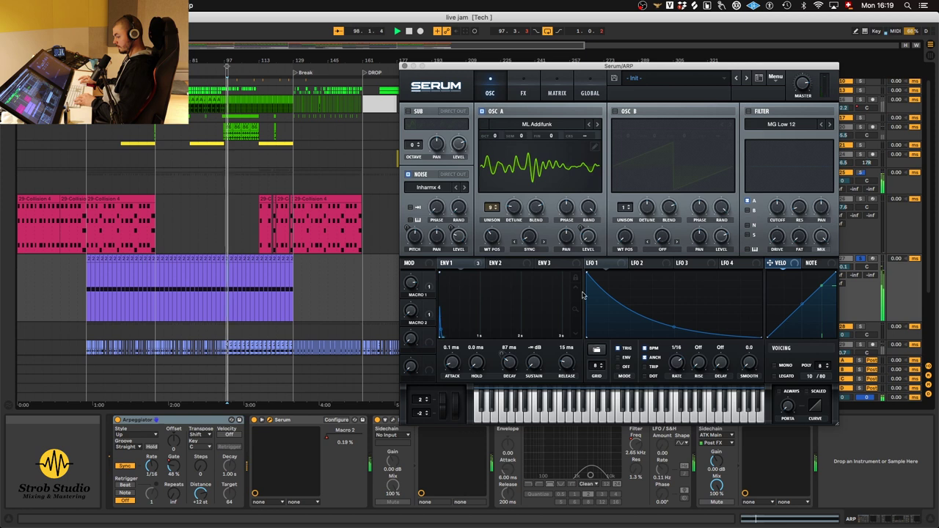
pyautogui.click(392, 420)
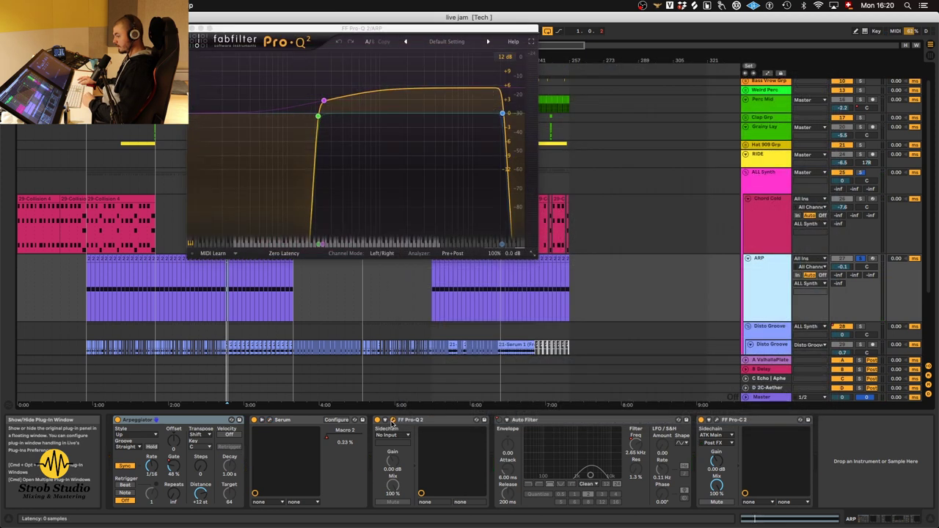
pyautogui.moveTo(425, 29); pyautogui.dragTo(577, 151)
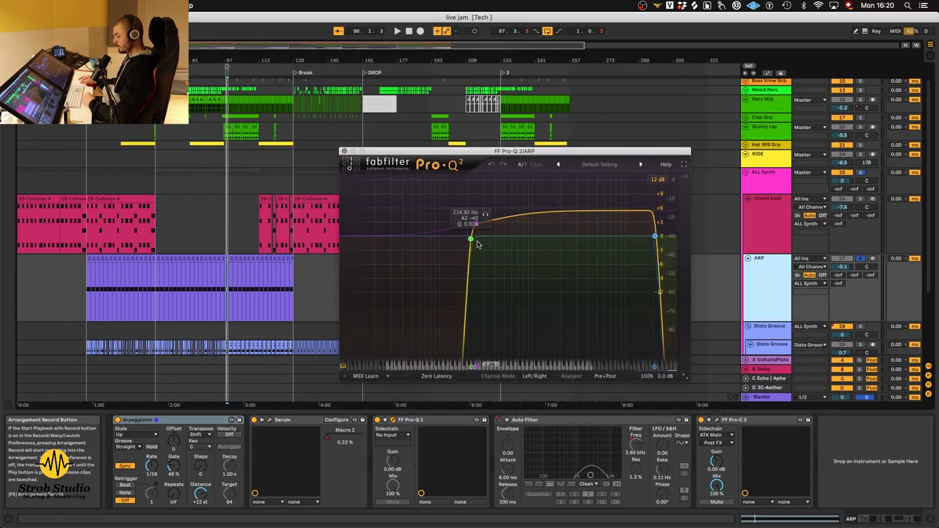
pyautogui.moveTo(478, 236); pyautogui.dragTo(476, 223)
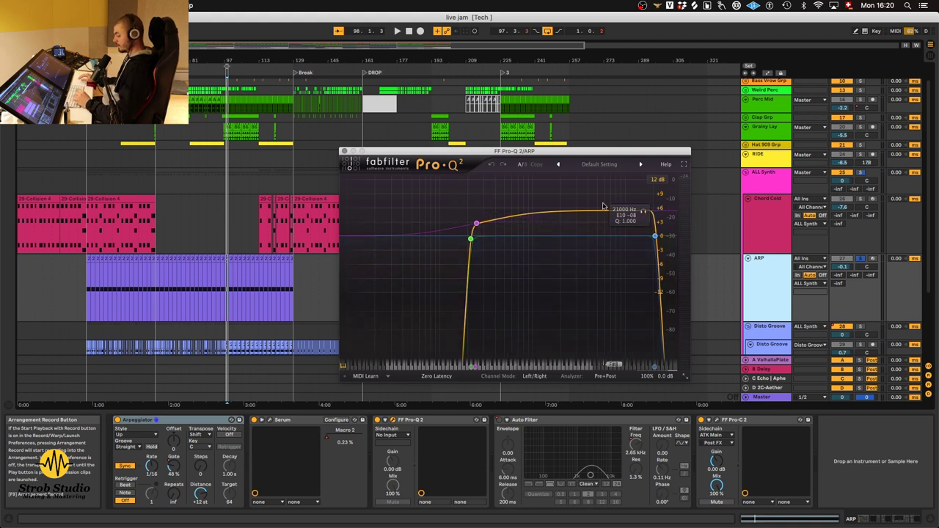
pyautogui.click(344, 151)
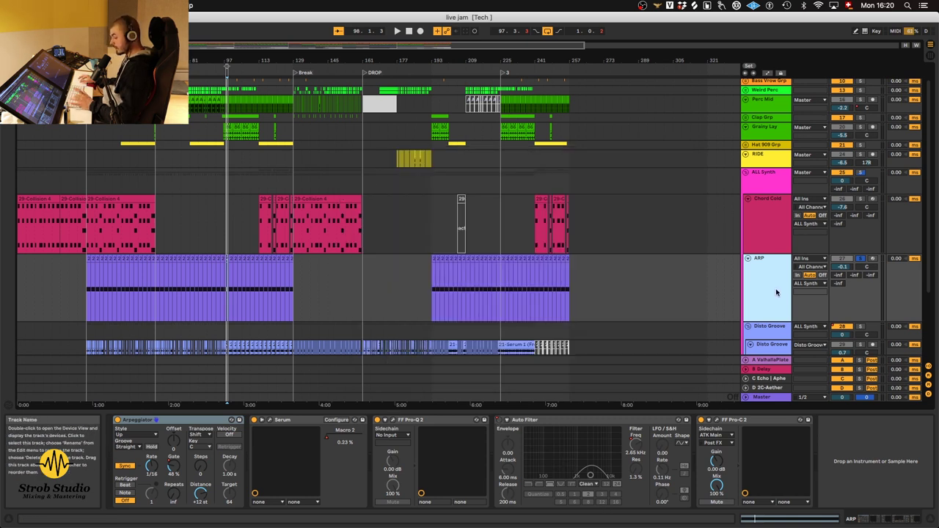
# - Show the automation lanes and display the ARP track's Auto Filter Device On envelope
pyautogui.press('a')
pyautogui.click(756, 267)
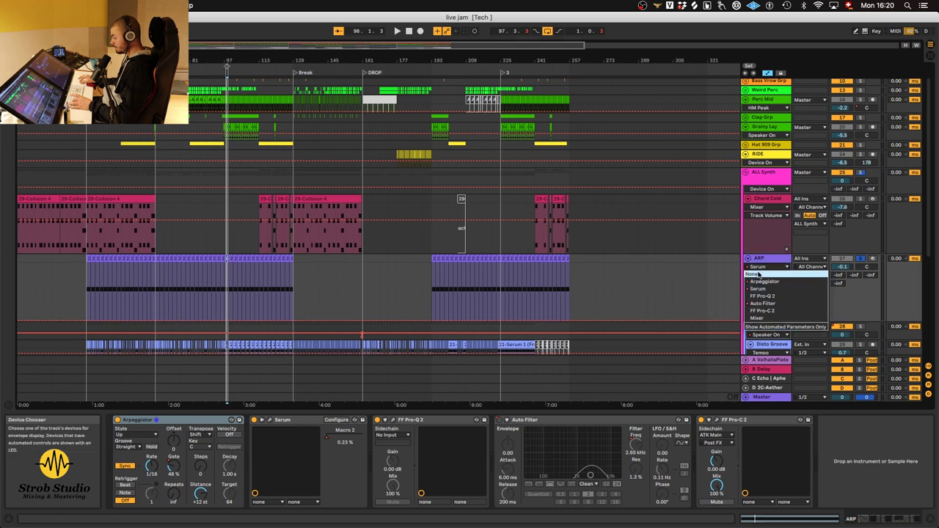
pyautogui.click(765, 303)
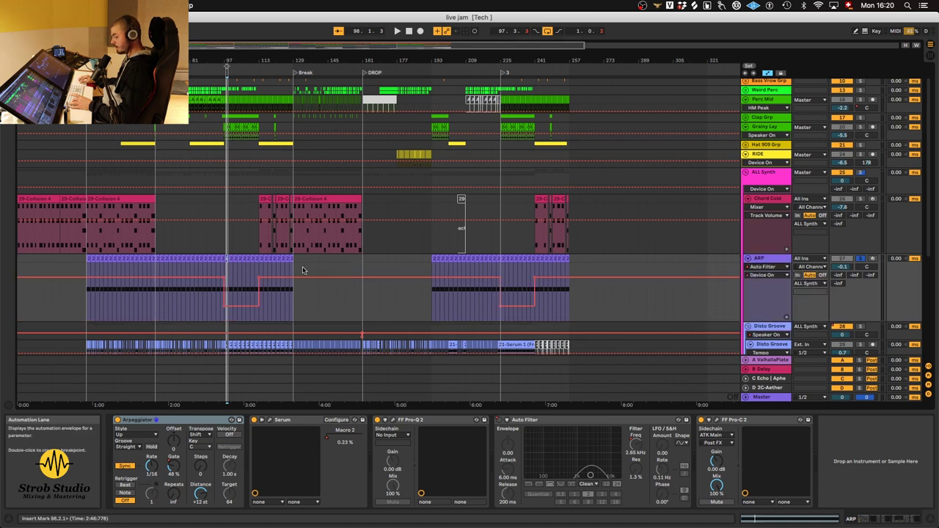
# - Audition ARP's Auto Filter automation in solo from bars 117, 106 and 81, and in the full mix from about bar 101
pyautogui.click(268, 321)
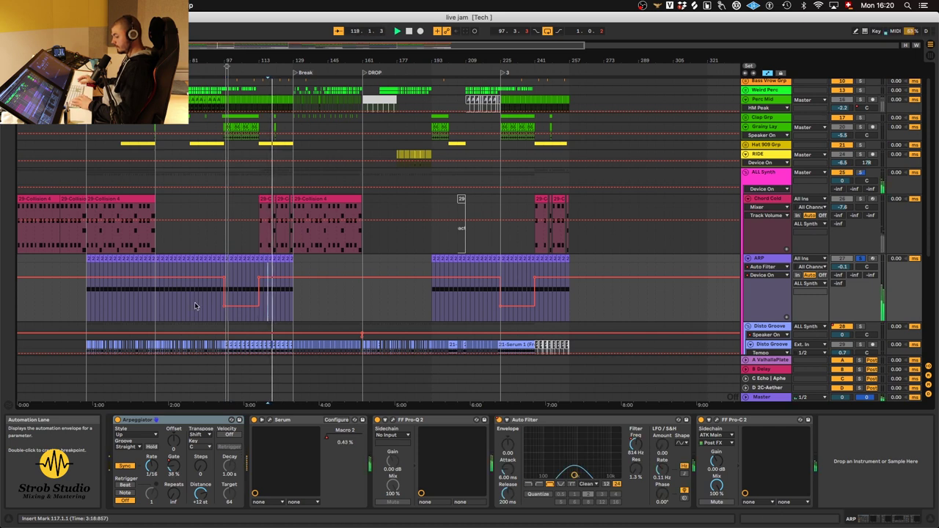
pyautogui.click(245, 283)
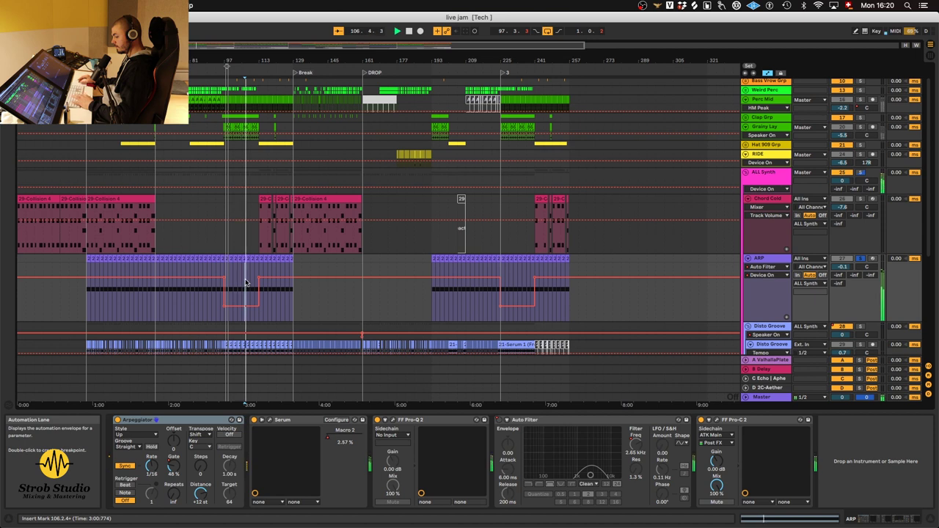
pyautogui.click(191, 272)
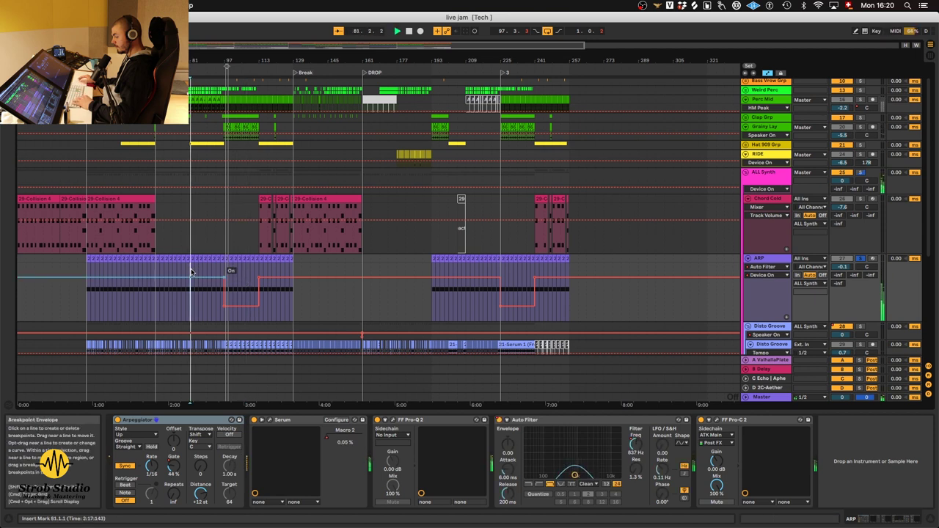
pyautogui.press('space')
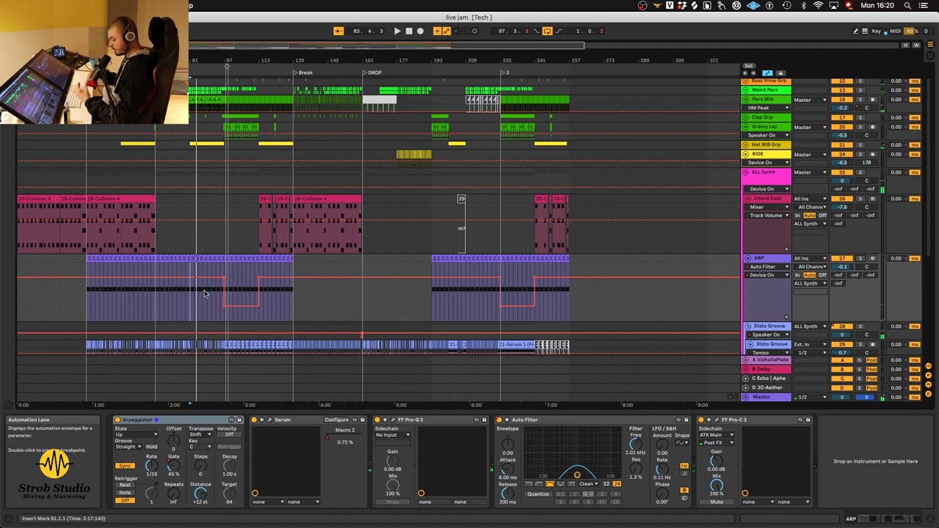
pyautogui.click(242, 279)
pyautogui.click(235, 313)
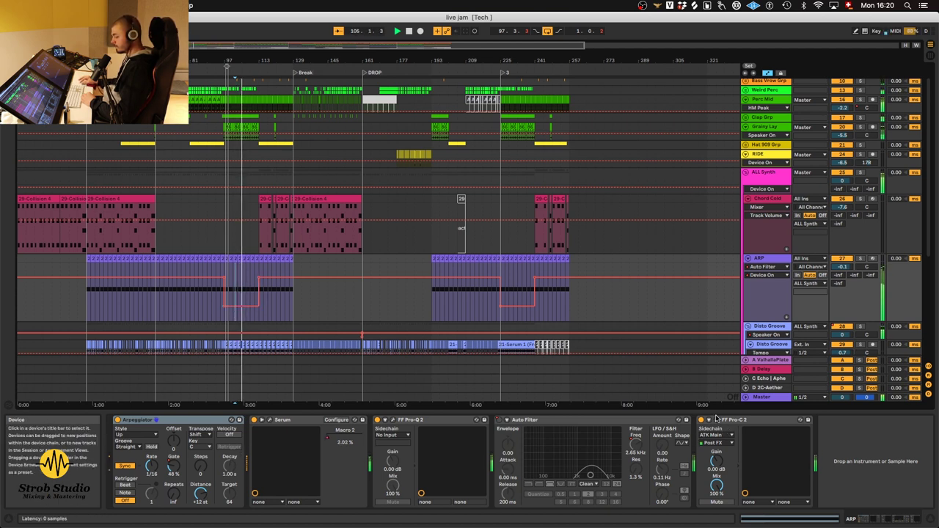
# - Open ARP's Pro-C 2, move its window lower to watch the sidechain compression, and play from about bar 117
pyautogui.click(716, 422)
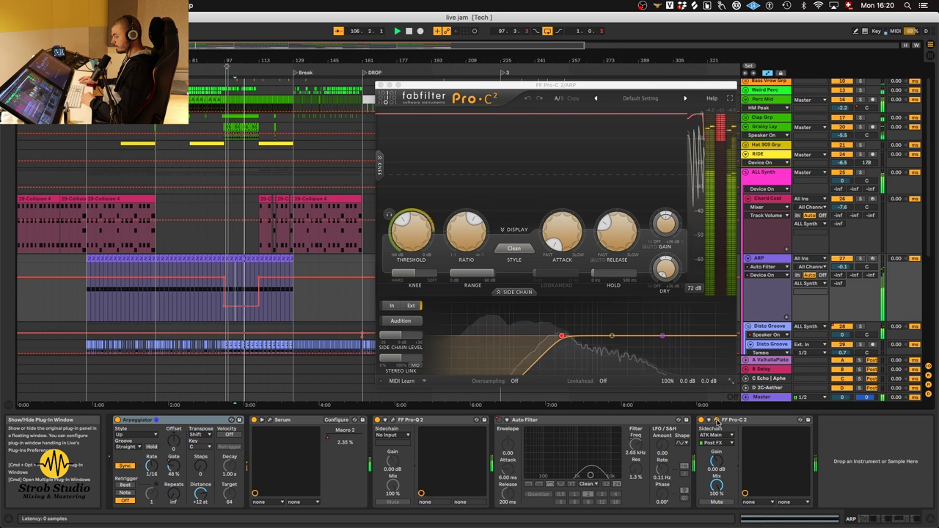
pyautogui.moveTo(674, 88); pyautogui.dragTo(668, 153)
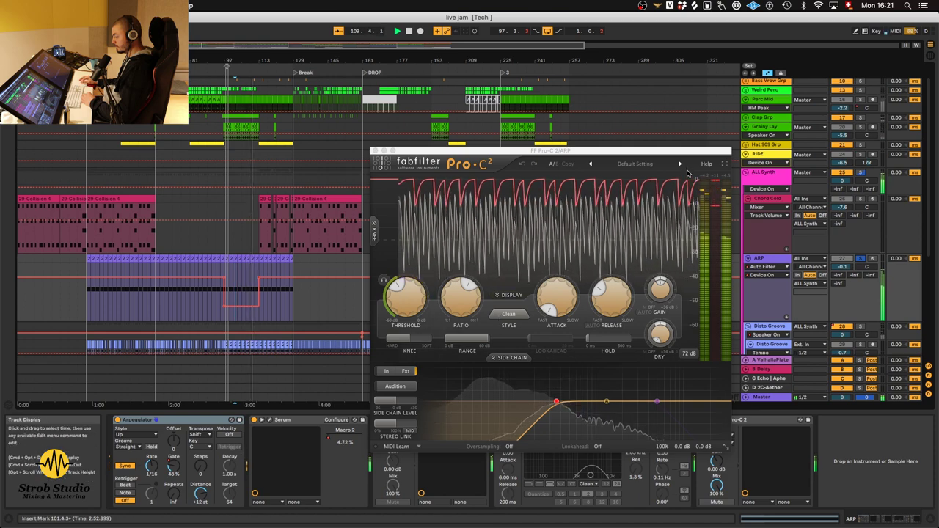
pyautogui.click(268, 312)
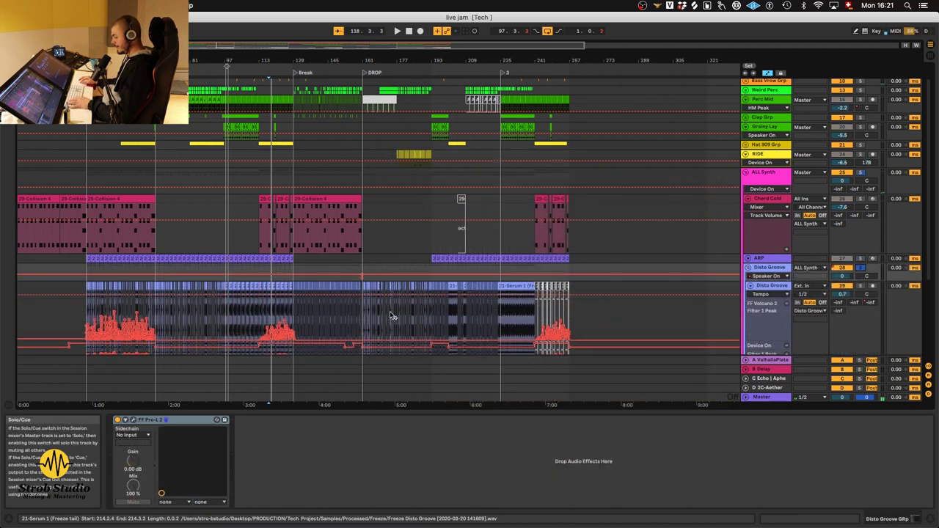
# - Select the Disto Groove audio track inside its group to show its device chain and automation lanes
pyautogui.scroll(-5, 756, 202)
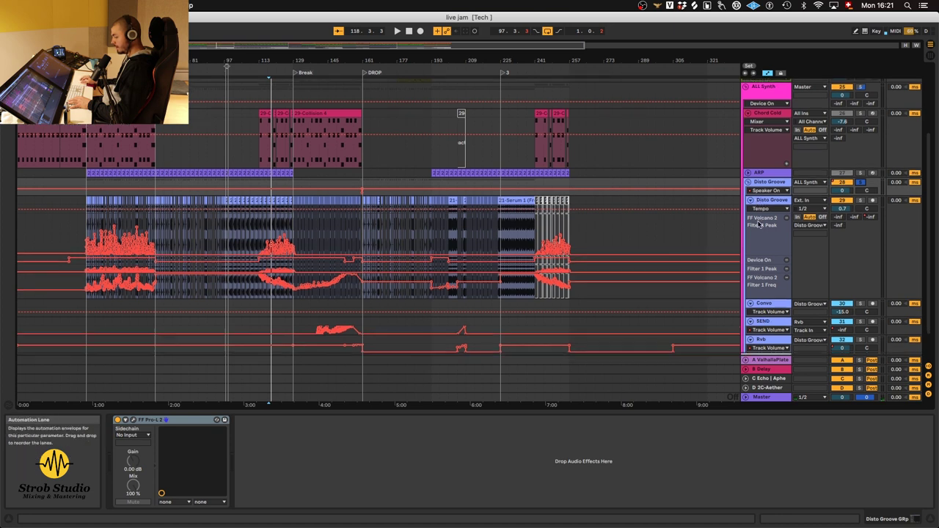
pyautogui.scroll(-2, 756, 203)
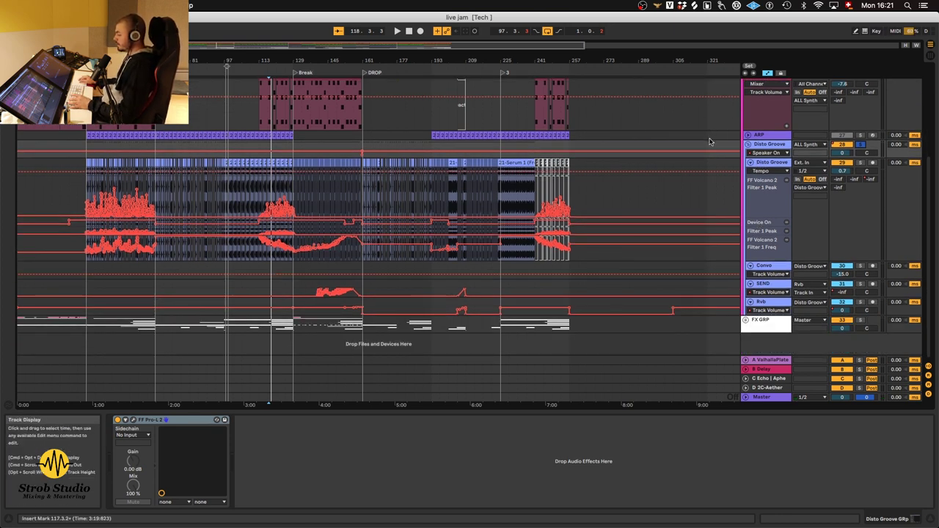
pyautogui.click(774, 164)
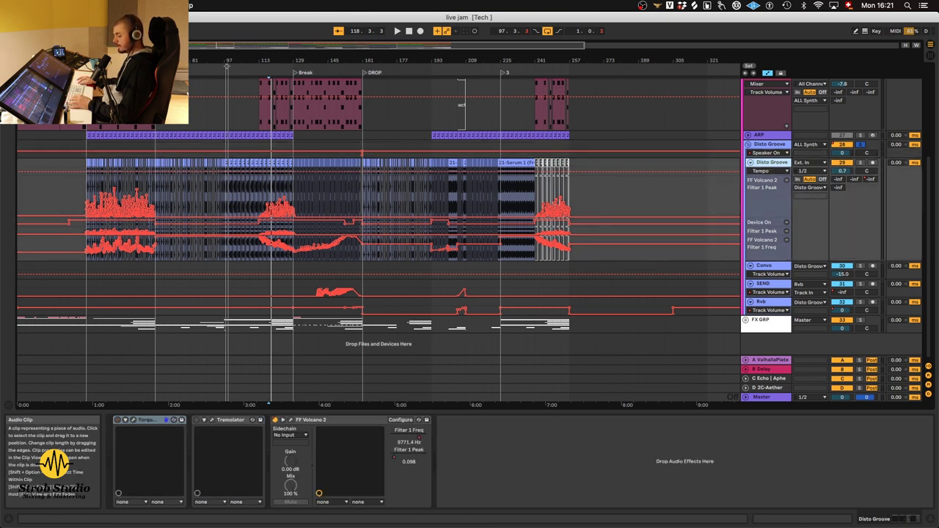
# - Examine Disto Groove's Volcano 2 Filter 1 Peak and Freq automation up close from bar 33 onwards
pyautogui.moveTo(248, 64); pyautogui.dragTo(302, 314)
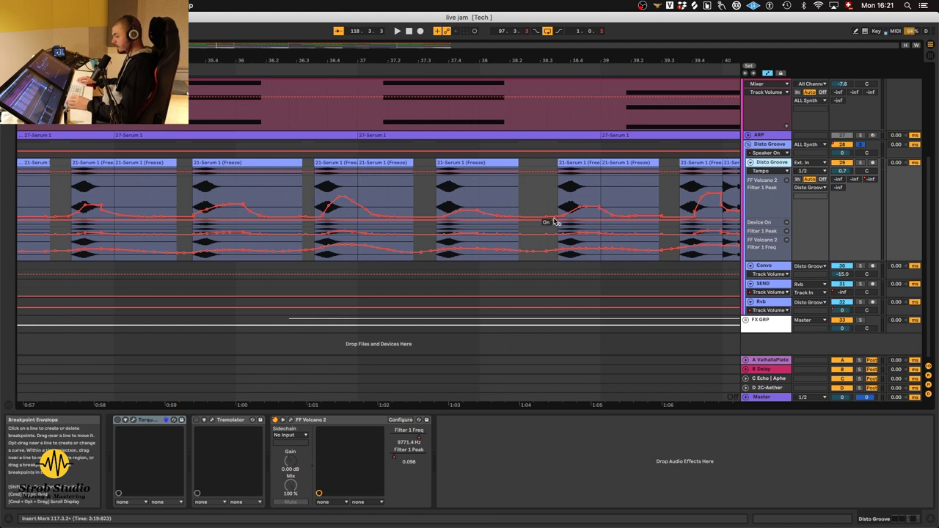
pyautogui.scroll(-5, 495, 194)
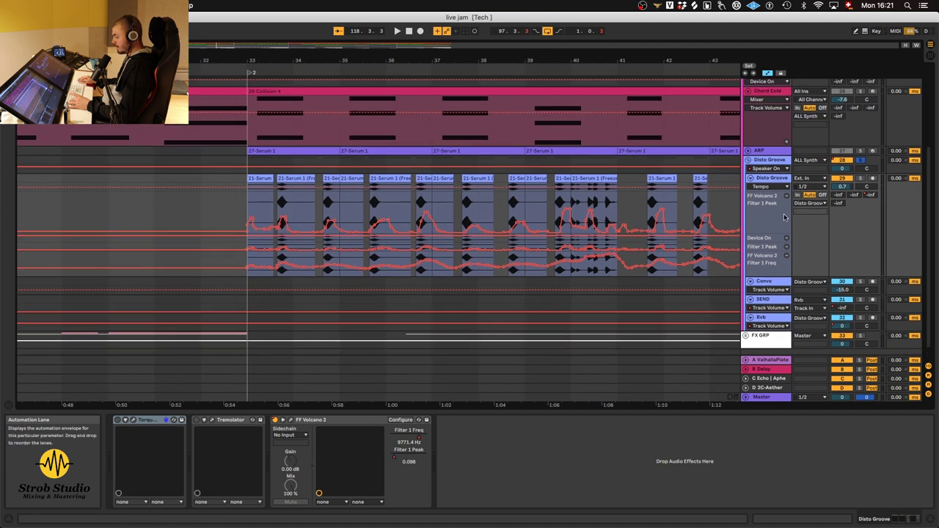
pyautogui.scroll(-8, 646, 235)
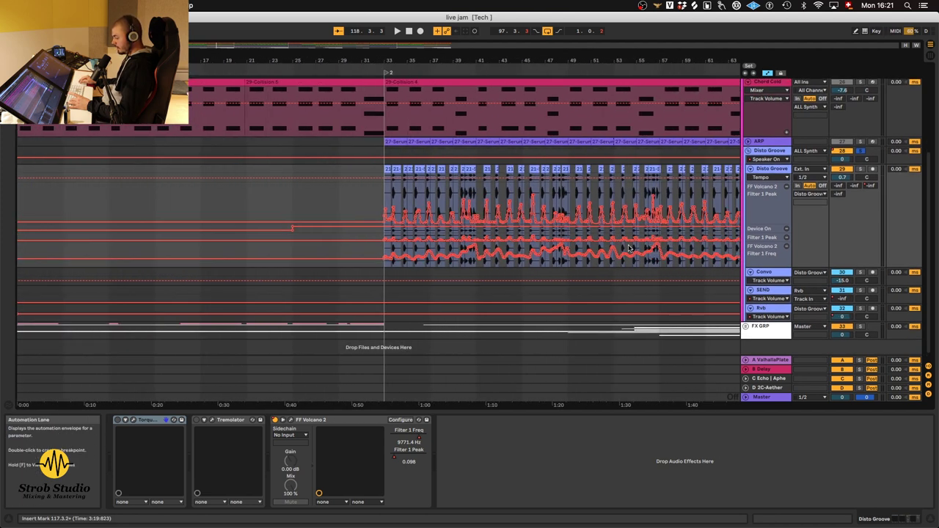
pyautogui.scroll(-6, 658, 214)
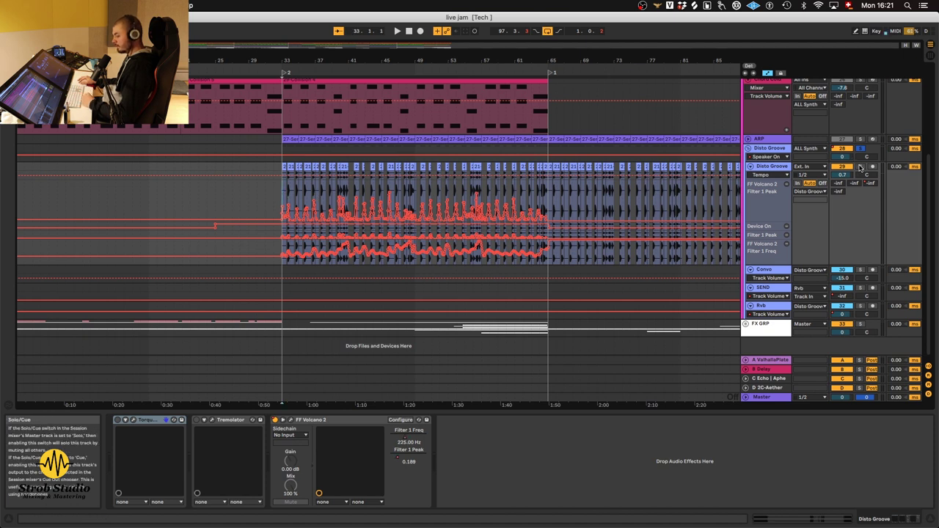
# - Play the soloed Disto Groove group from bar 33 with Volcano 2 open to watch its automated filter
pyautogui.press('space')
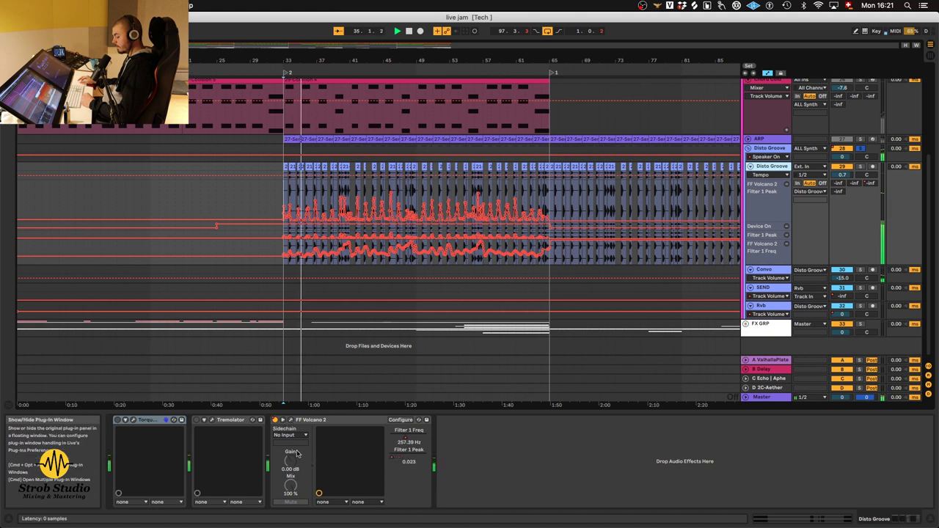
pyautogui.click(290, 420)
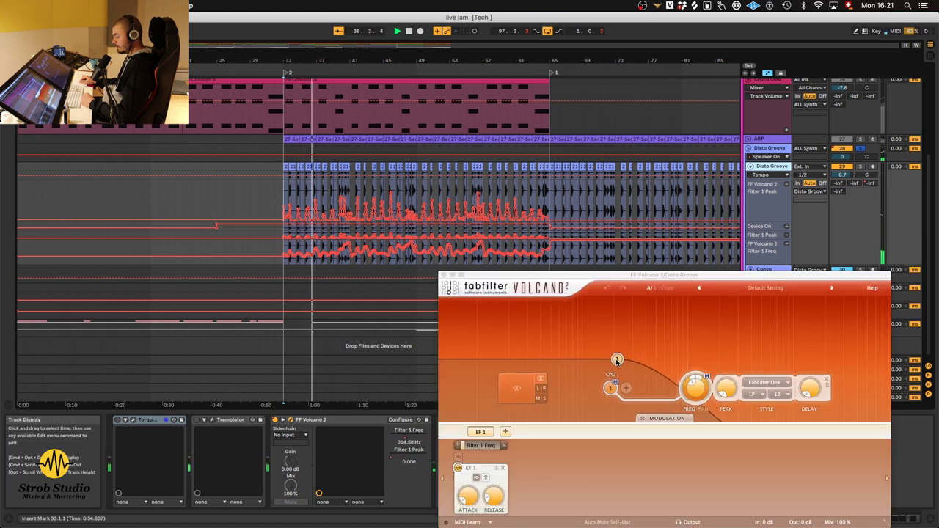
pyautogui.moveTo(620, 360)
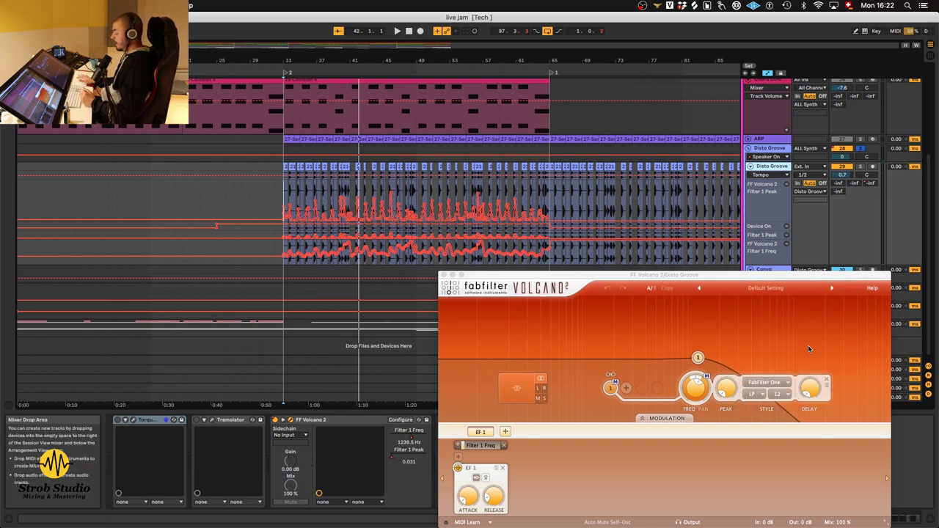
pyautogui.moveTo(807, 345)
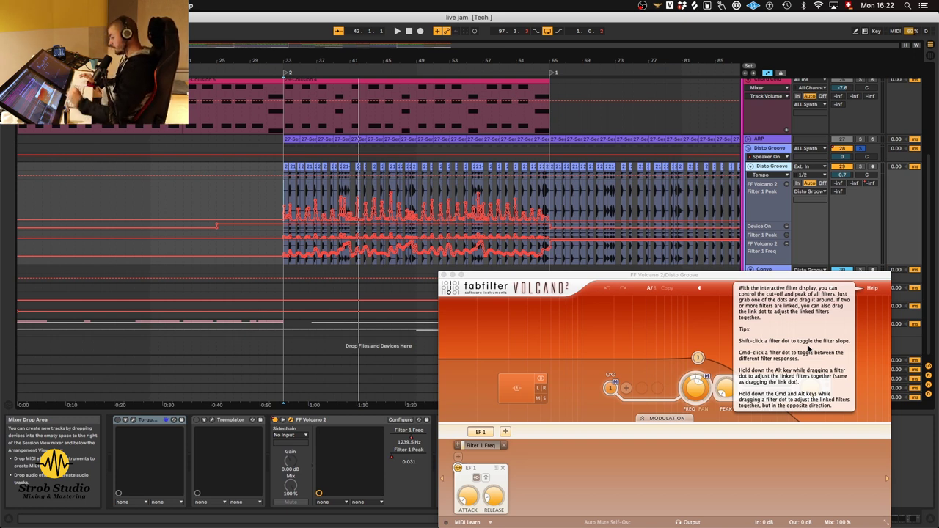
# - Replay Disto Groove from just before bar 33, including in the full mix, and close the Volcano 2 window
pyautogui.click(282, 194)
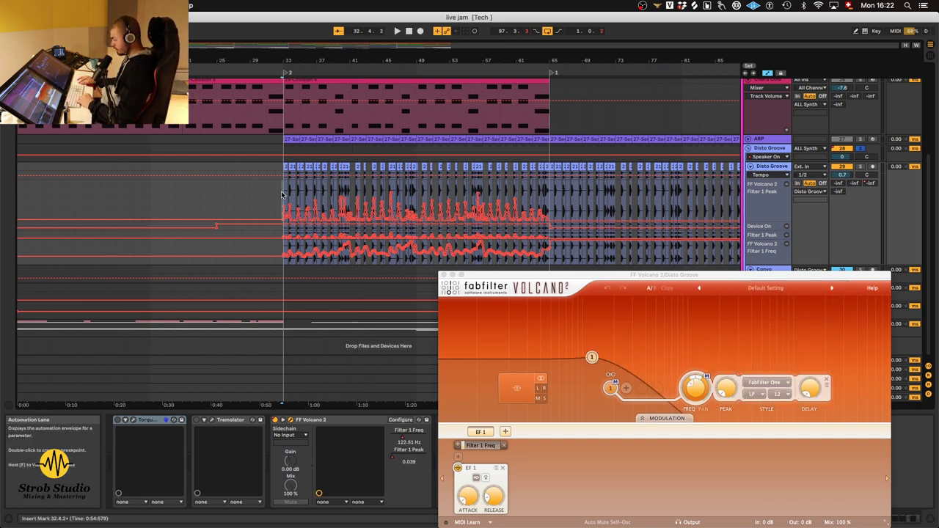
pyautogui.press('space')
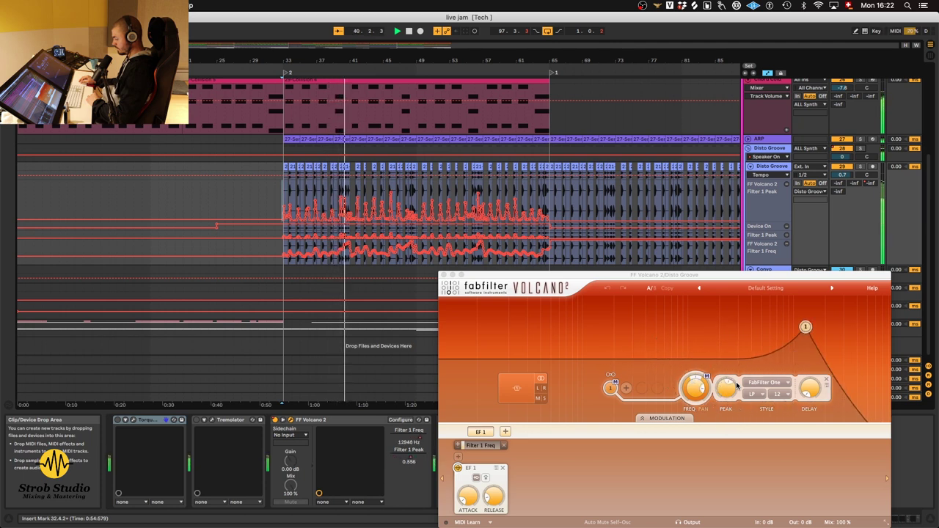
pyautogui.click(444, 276)
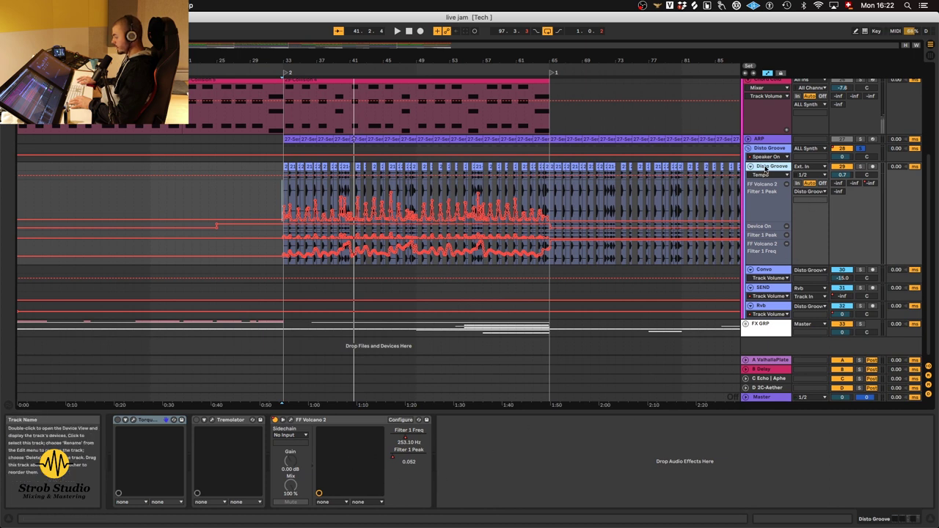
# - Enlarge the Convo track, inspect its MConvolutionMB settings, and close the plug-in window
pyautogui.scroll(-1, 759, 269)
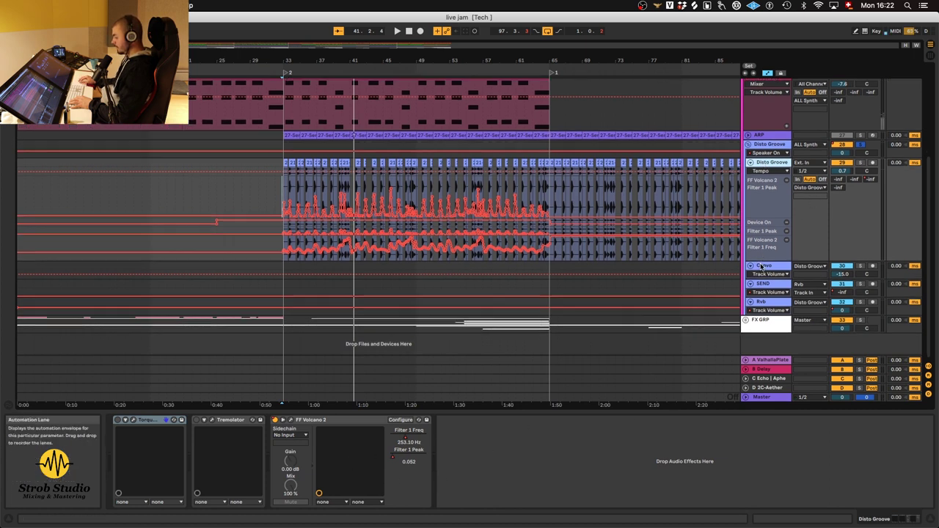
pyautogui.click(771, 267)
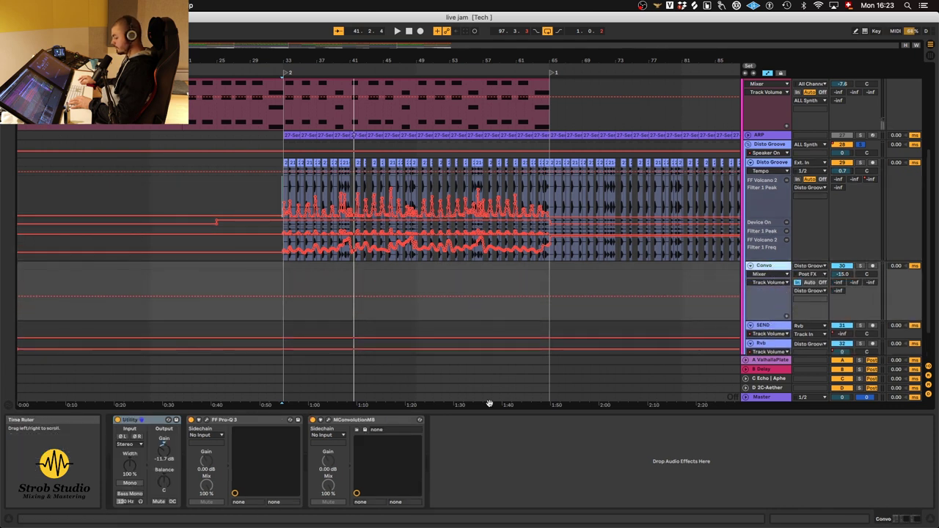
pyautogui.click(328, 420)
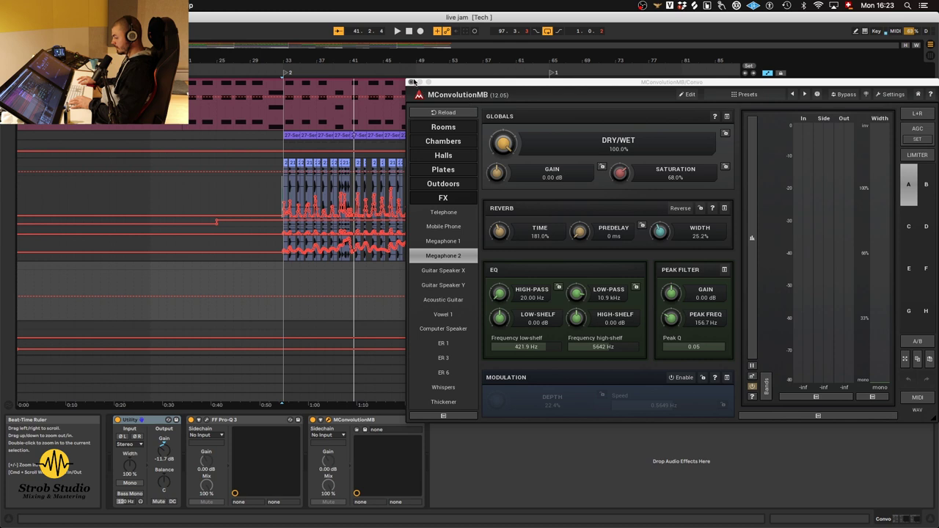
pyautogui.click(412, 82)
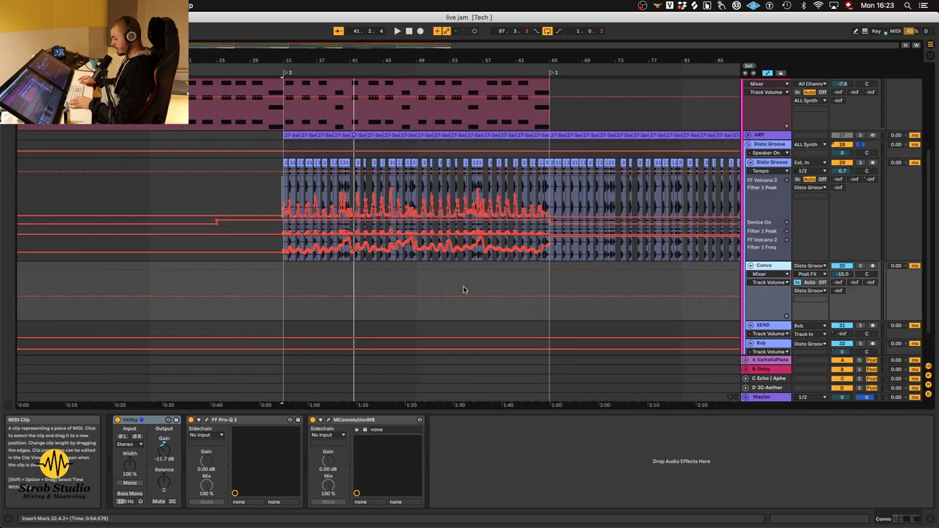
# - Play the Disto Groove group from bar 33, comparing Convo in solo and in the full mix
pyautogui.click(285, 287)
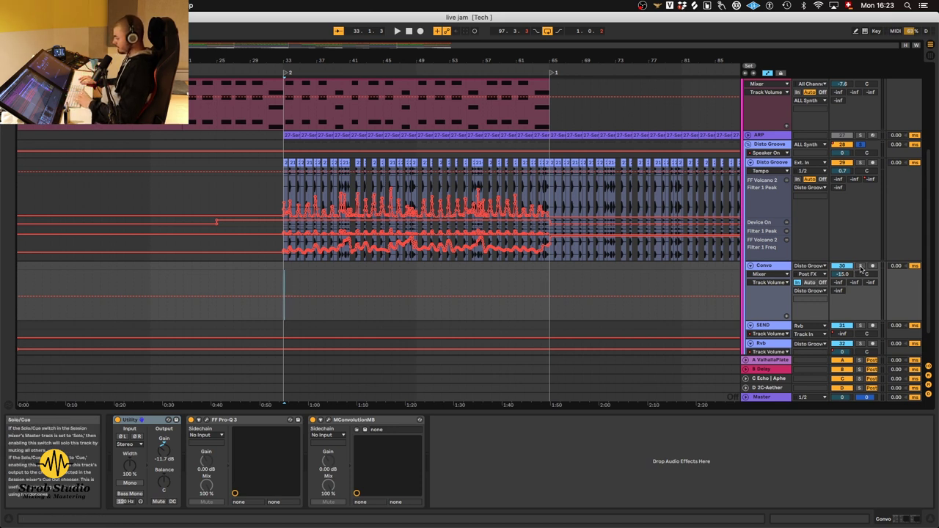
pyautogui.press('space')
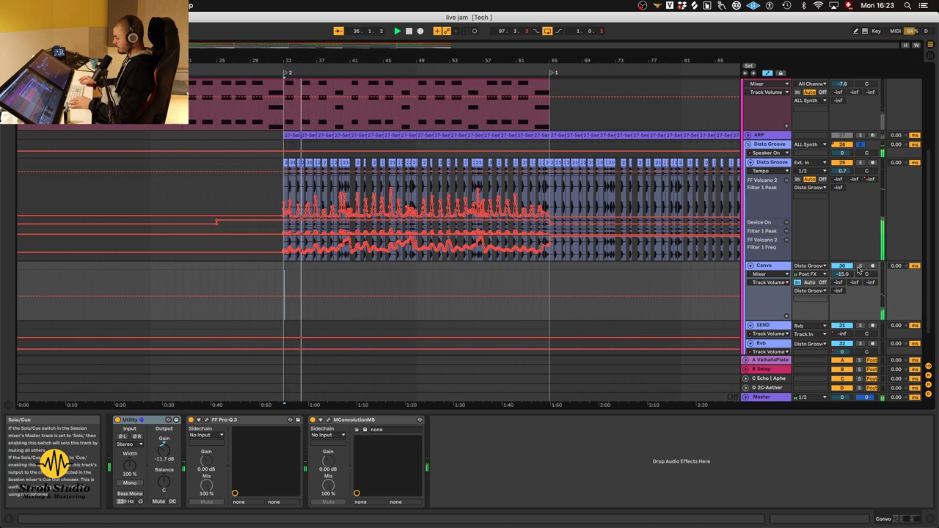
pyautogui.click(860, 267)
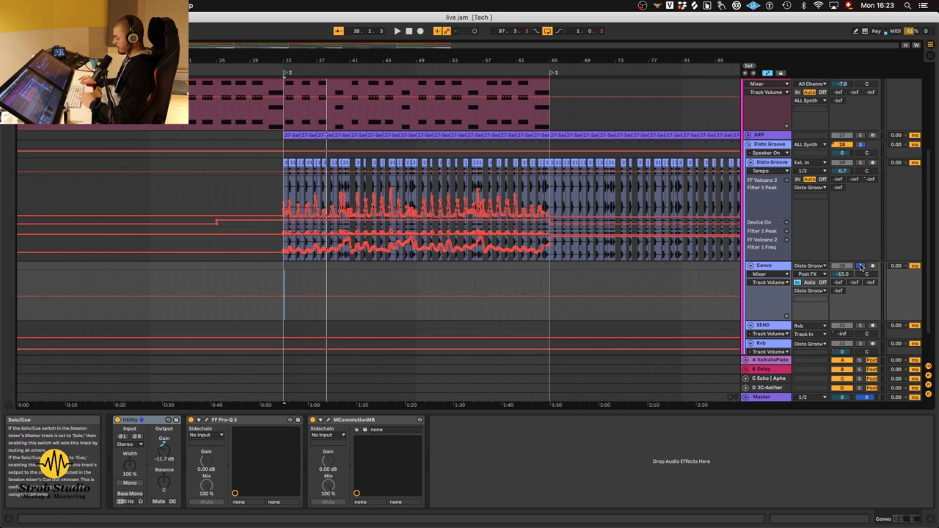
pyautogui.press('space')
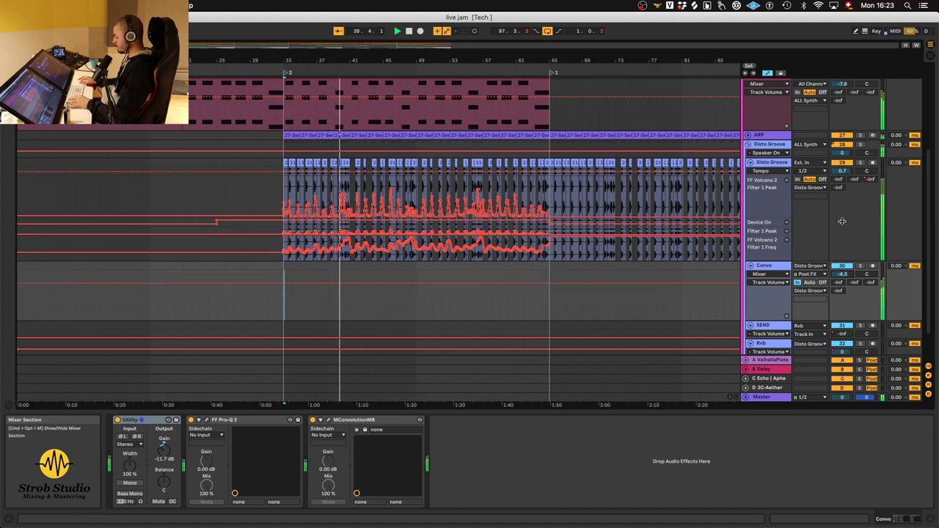
pyautogui.click(860, 266)
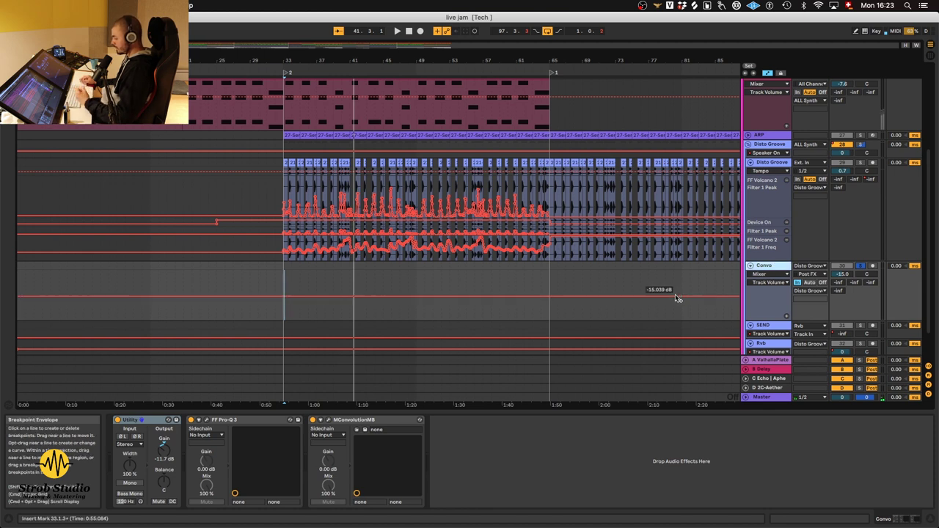
# - Select the SEND track in the Disto Groove group and enlarge it to show its routing to Rvb
pyautogui.scroll(-2, 678, 299)
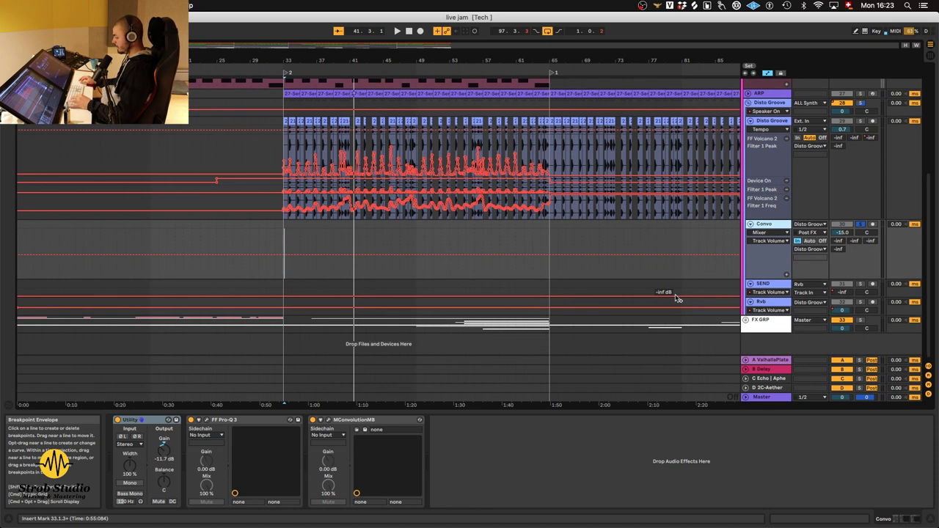
pyautogui.click(776, 285)
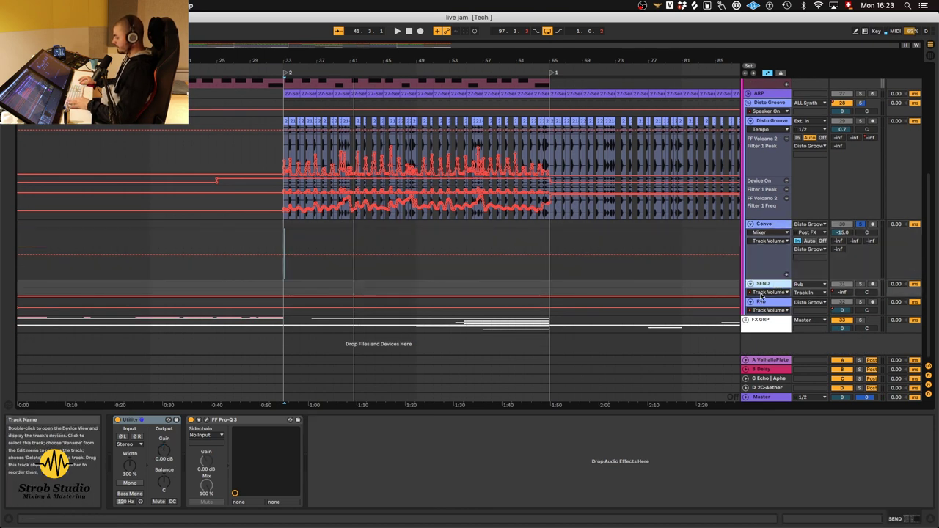
pyautogui.click(763, 298)
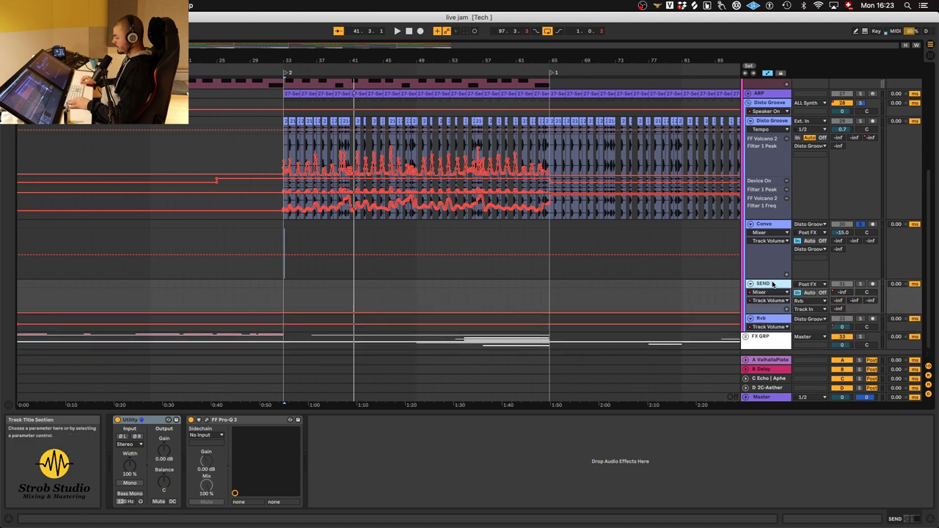
pyautogui.scroll(-1, 773, 285)
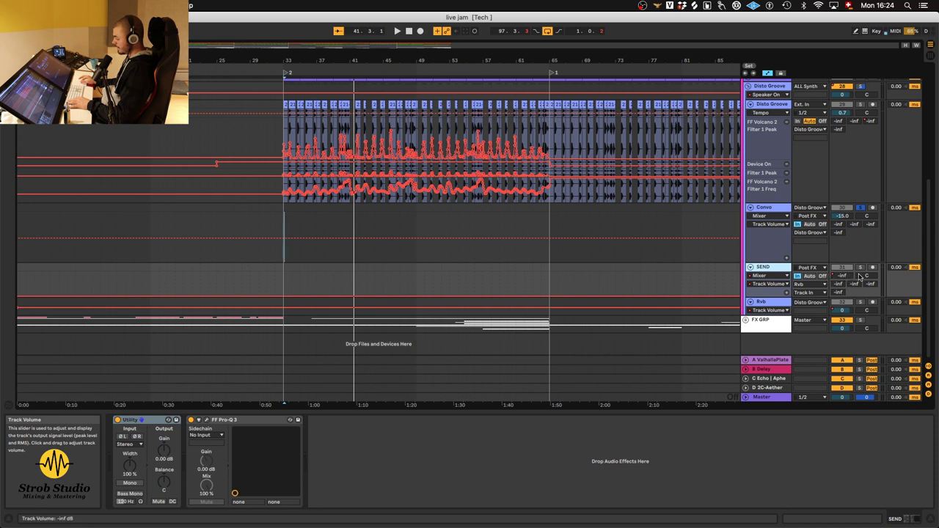
# - Enlarge the Rvb track and play the Disto Groove group from bar 141 in the break
pyautogui.click(764, 310)
pyautogui.click(764, 310)
pyautogui.click(761, 301)
pyautogui.click(328, 421)
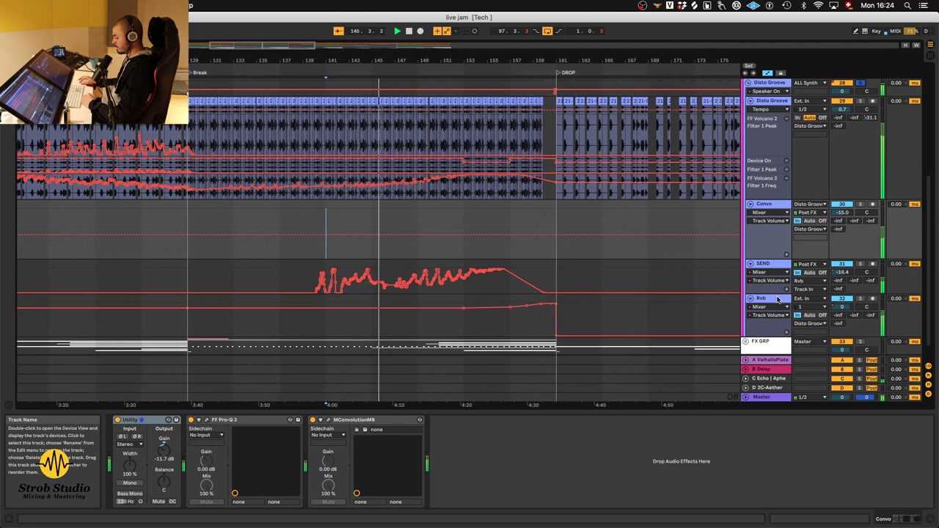
# - Show the Rvb track's effect chain during the break playback and stop playing
pyautogui.click(844, 301)
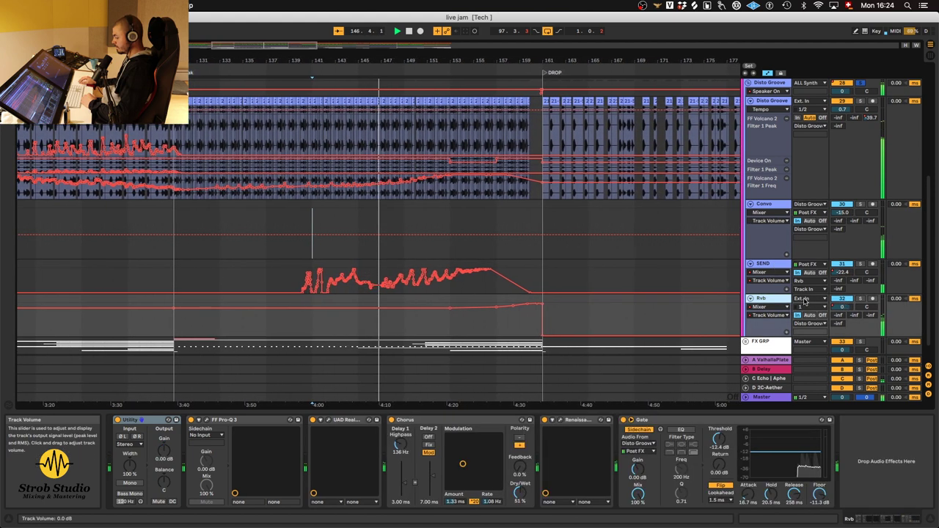
pyautogui.scroll(-1, 768, 301)
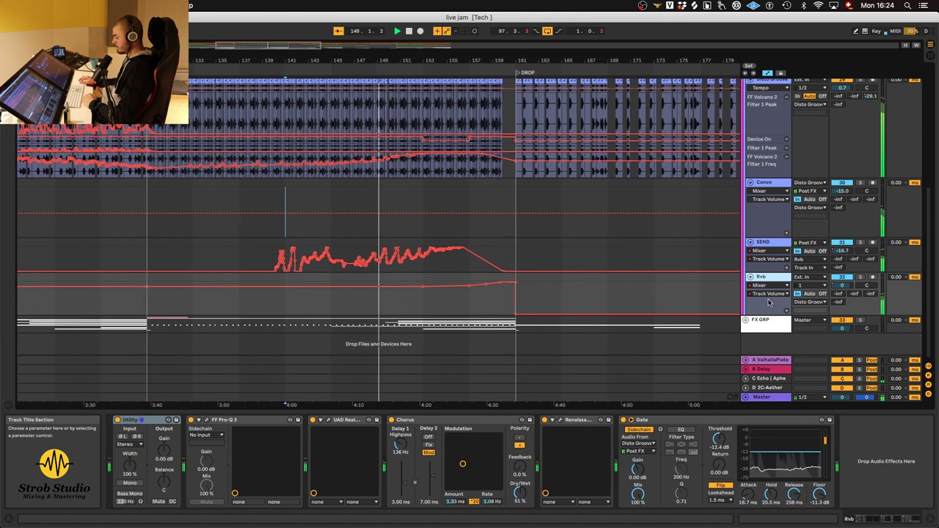
pyautogui.click(785, 272)
pyautogui.click(785, 276)
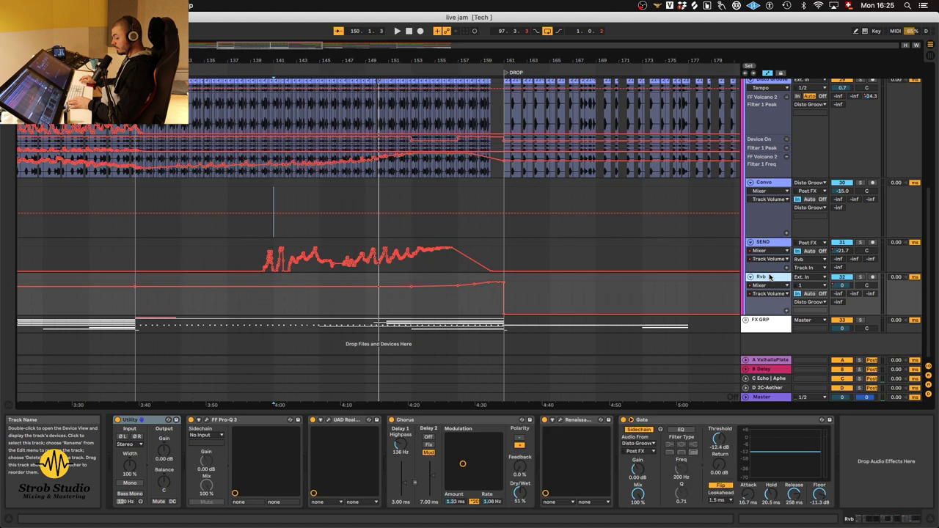
# - Inspect the Rvb track's Pro-Q 3 curve, hide it, and open the RealVerb Pro window beside the mixer
pyautogui.click(207, 421)
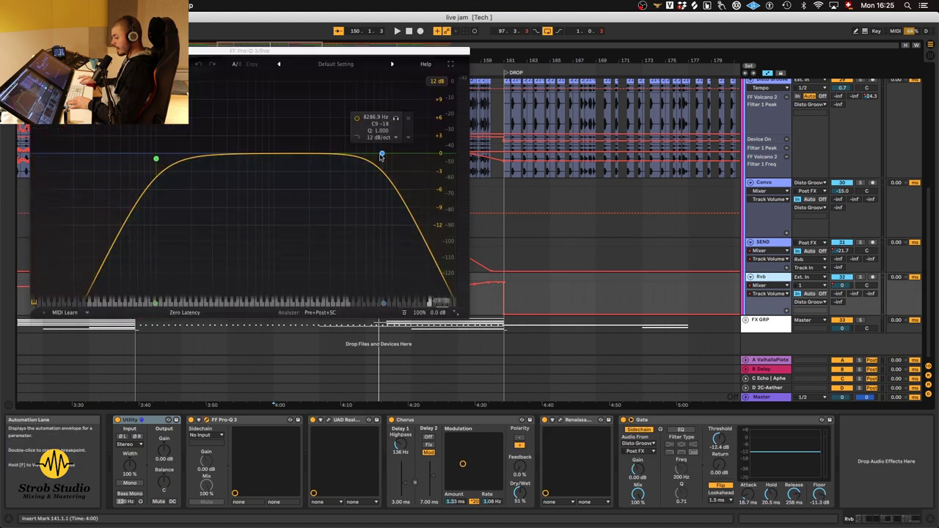
pyautogui.press('super+alt+p')
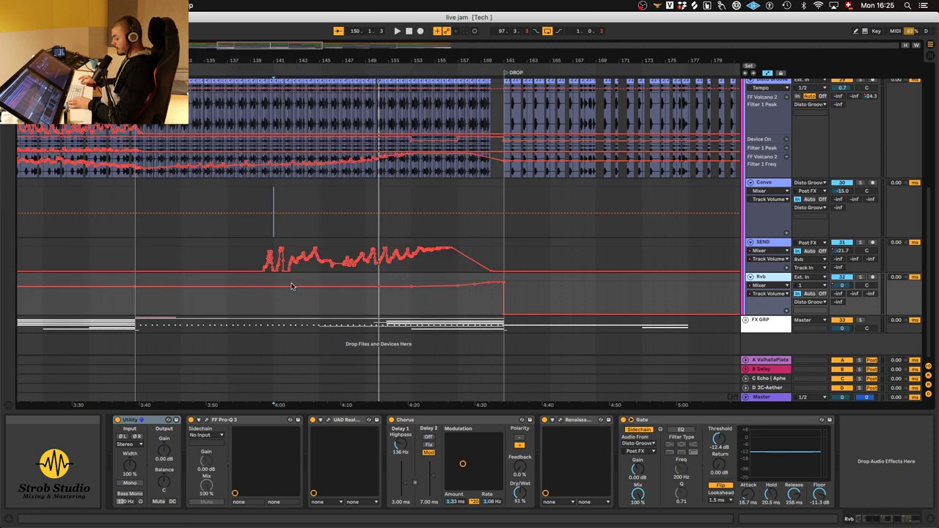
pyautogui.click(329, 421)
pyautogui.moveTo(637, 132); pyautogui.dragTo(229, 94)
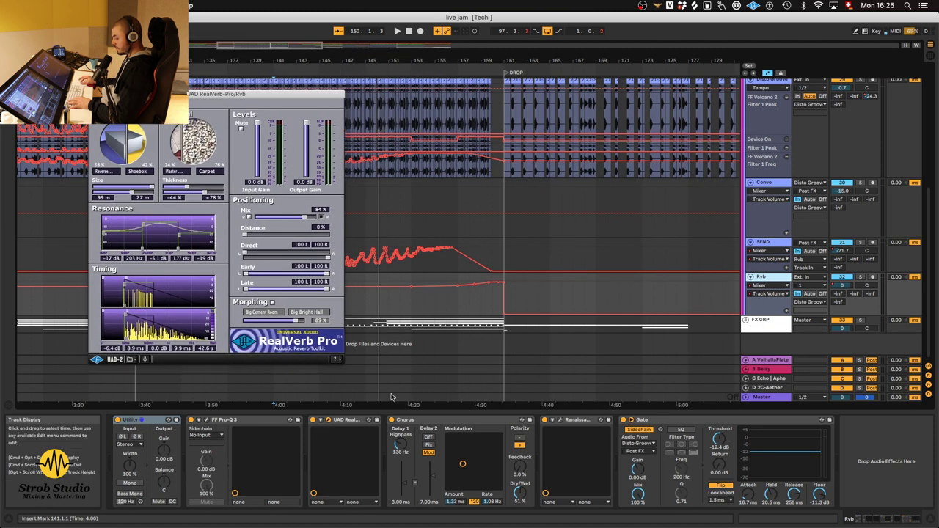
# - Review the Chorus, Renaissance Axx and Gate on the Rvb track, and close the open plug-in windows
pyautogui.click(412, 427)
pyautogui.click(561, 420)
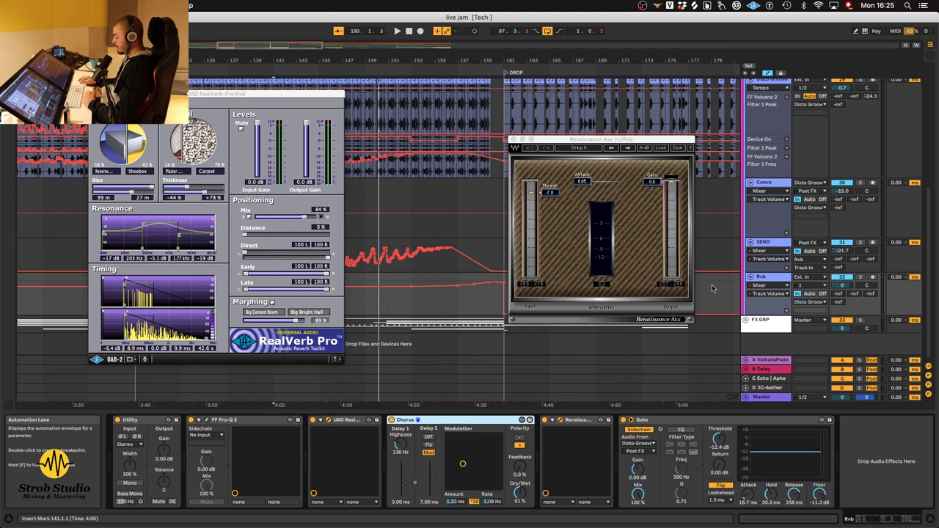
pyautogui.click(693, 424)
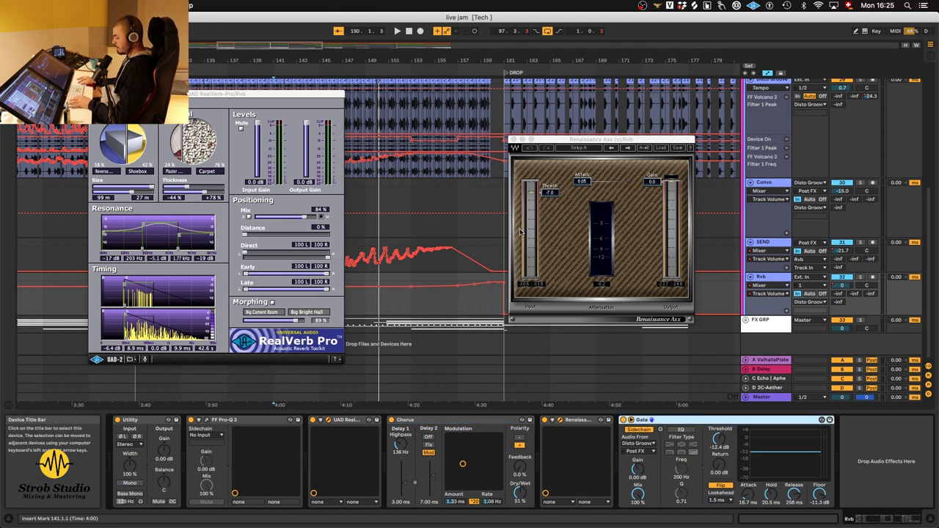
pyautogui.click(513, 139)
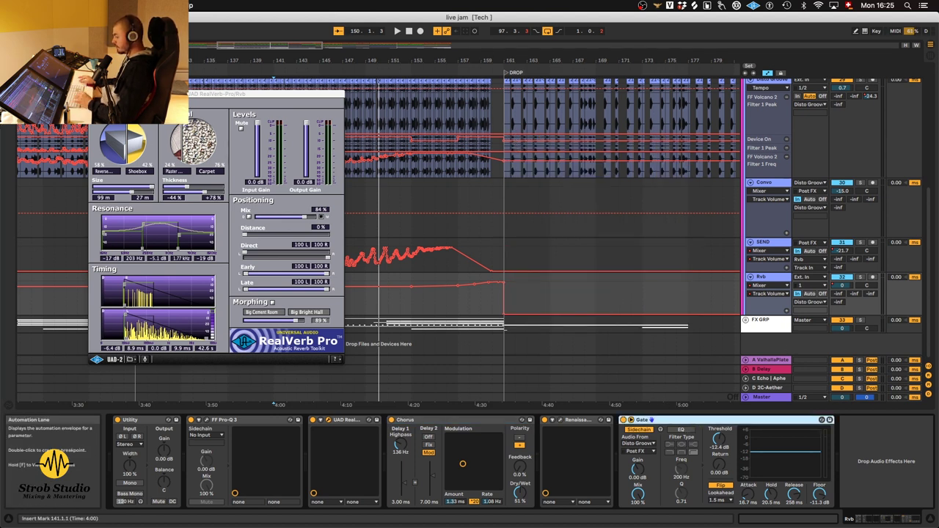
pyautogui.press('super+alt+p')
# - Look through the FX GRP tracks and select the Noize track to show its devices
pyautogui.scroll(3, 566, 189)
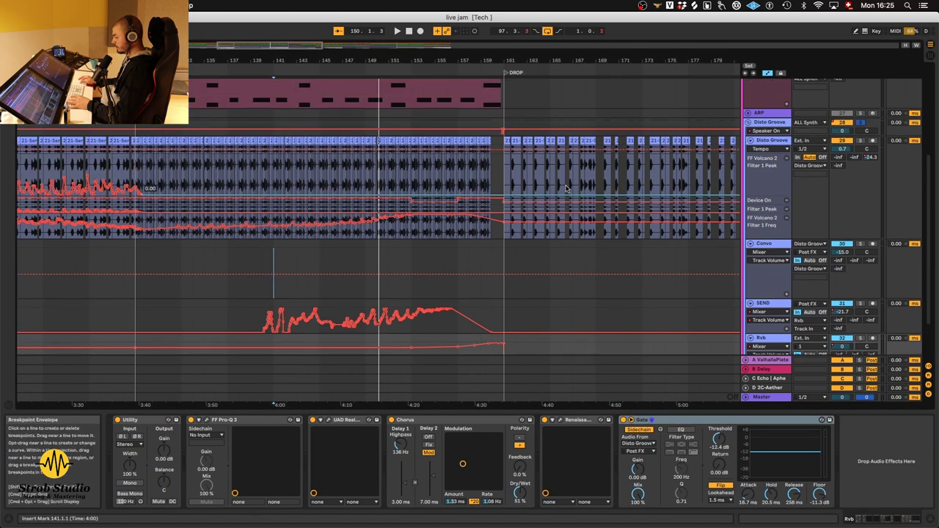
pyautogui.scroll(-5, 855, 123)
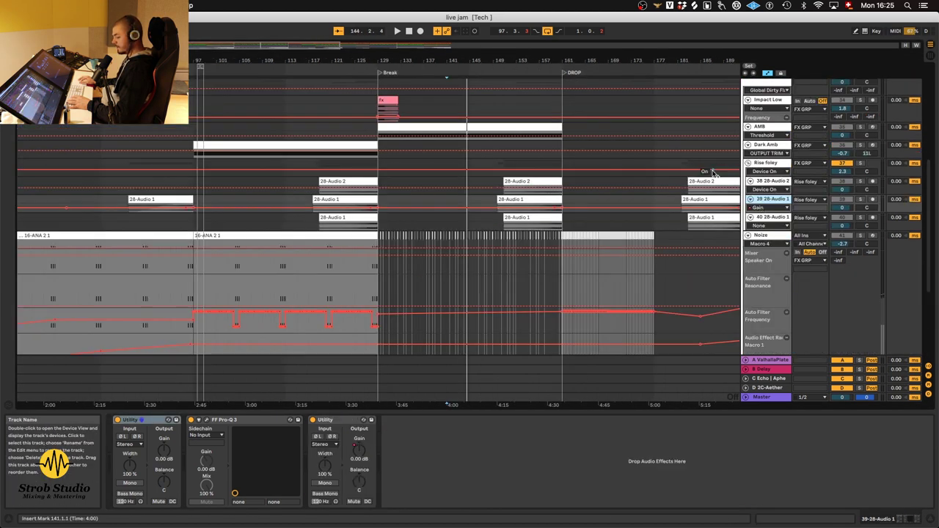
pyautogui.click(779, 183)
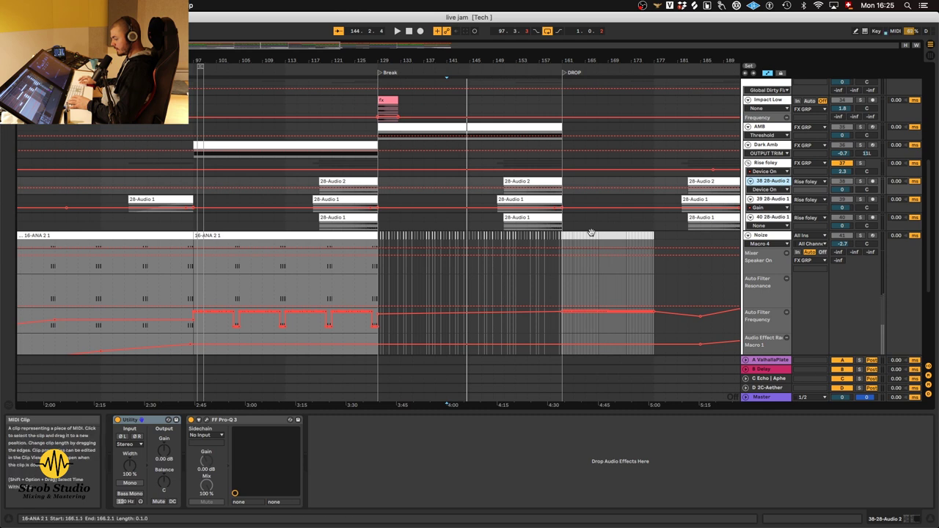
pyautogui.scroll(-5, 397, 285)
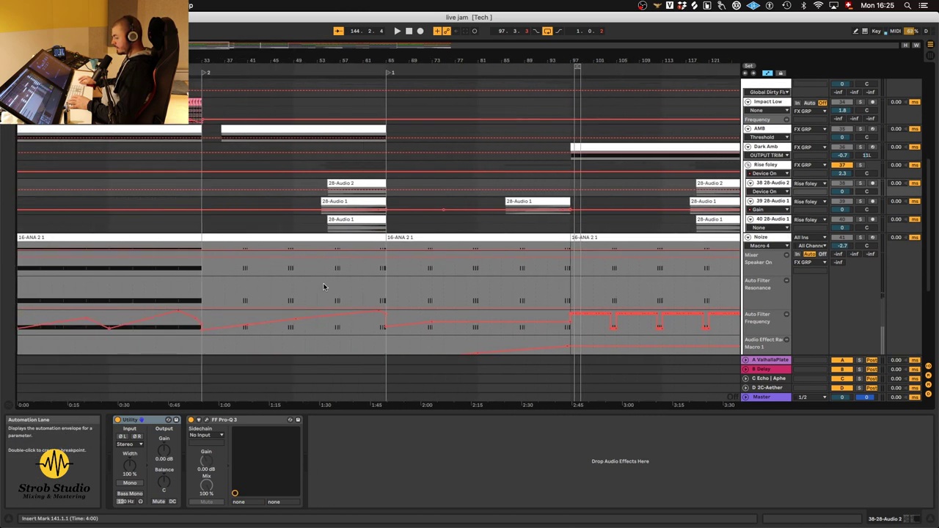
pyautogui.click(760, 237)
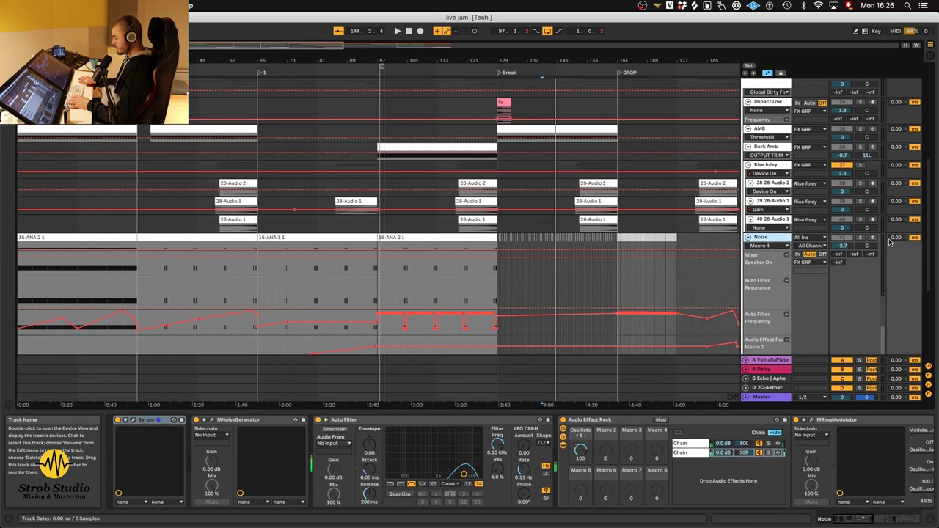
# - Play the soloed Noize track from bar 141 and again from the start of the arrangement
pyautogui.scroll(1, 800, 253)
pyautogui.press('space')
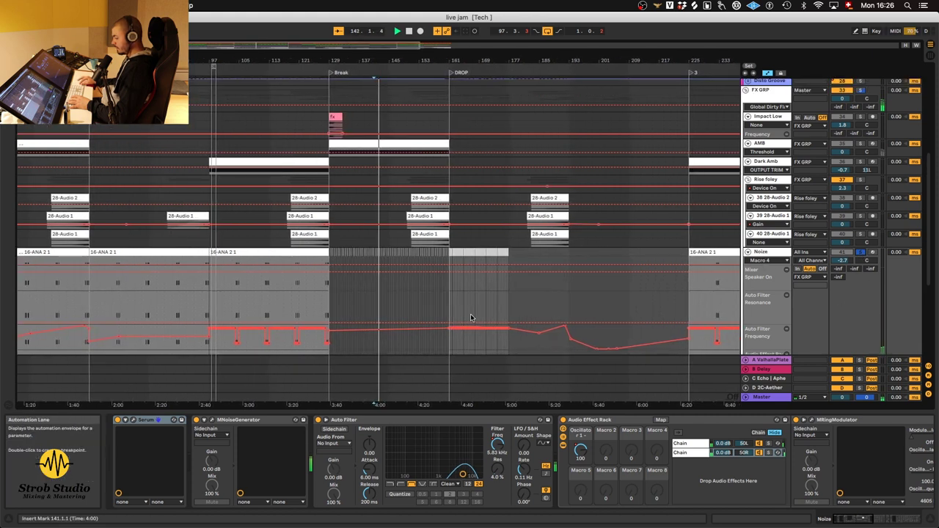
pyautogui.press('Home')
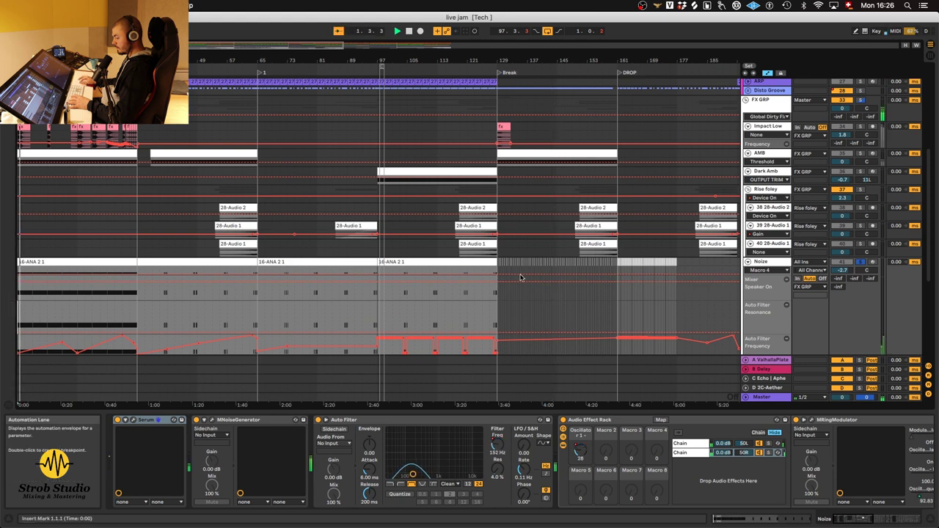
pyautogui.click(750, 263)
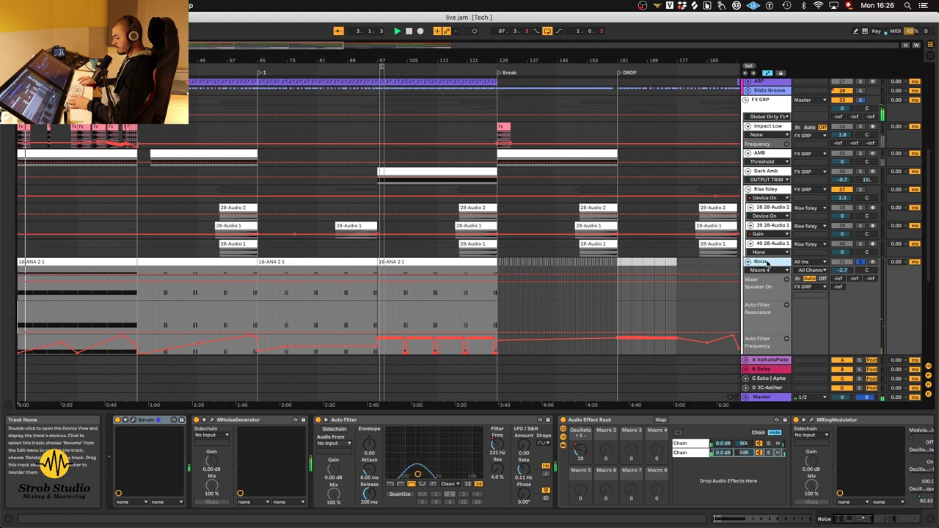
# - Open Serum on the Noize track, inspect its AC hum1 noise source, and close the window
pyautogui.click(133, 421)
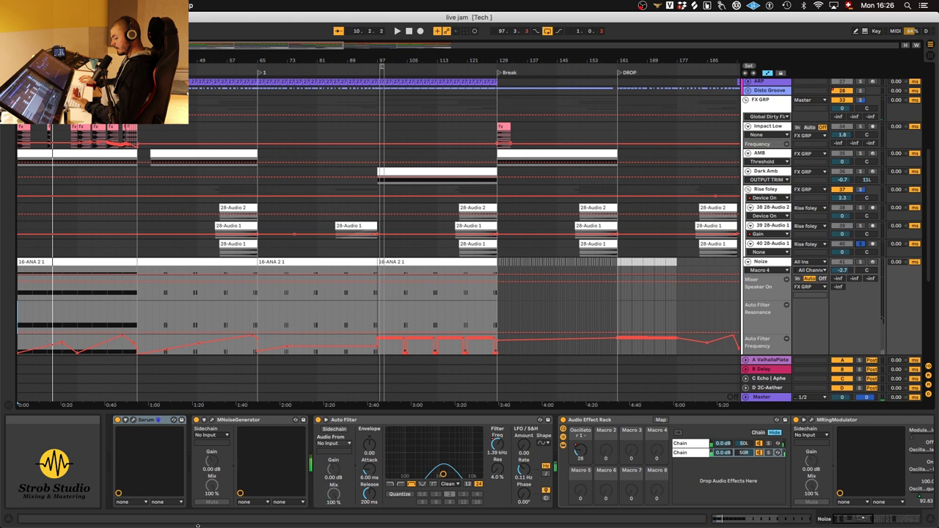
pyautogui.click(173, 419)
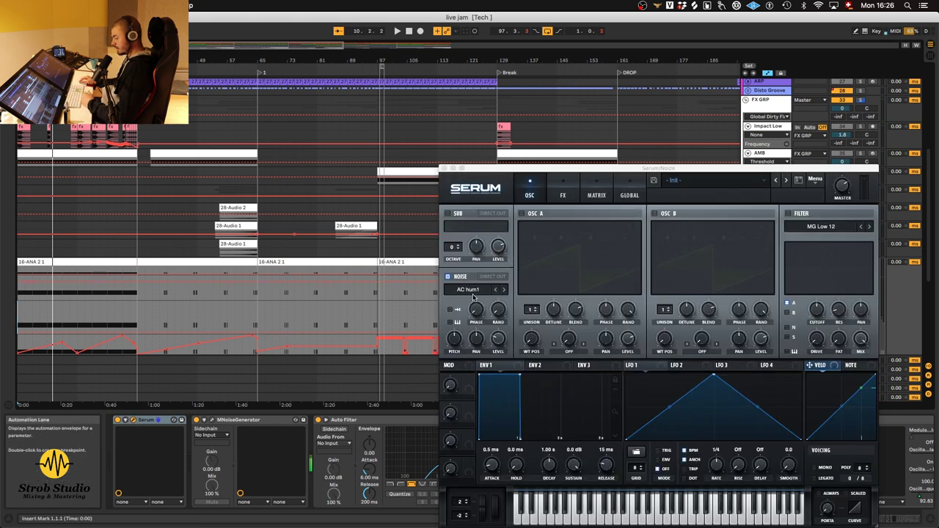
pyautogui.click(447, 276)
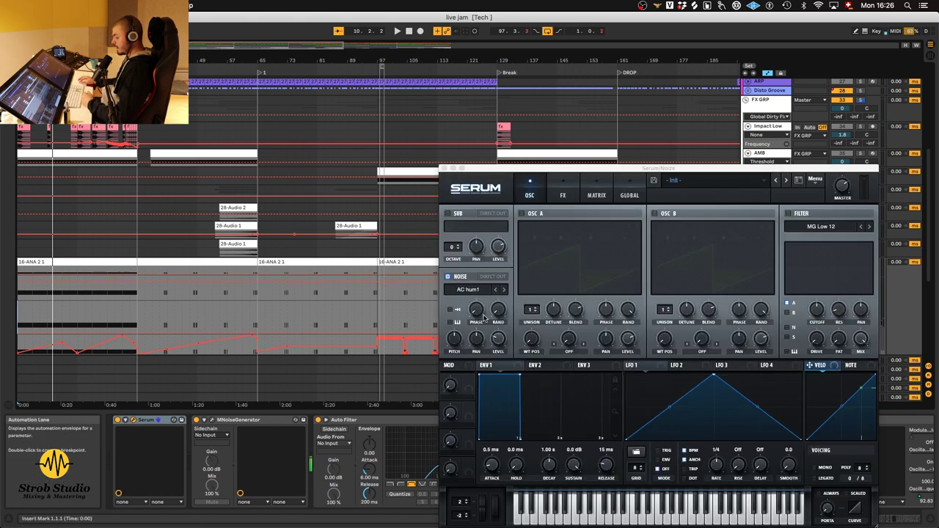
pyautogui.click(443, 168)
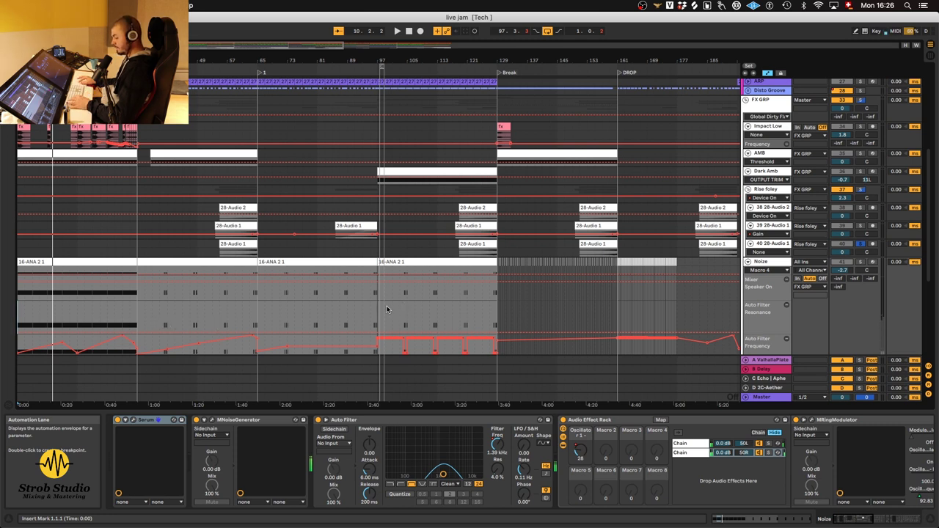
# - Place the insert marker in bar 35, check MNoiseGenerator's pink noise settings, and close its window
pyautogui.scroll(10, 133, 308)
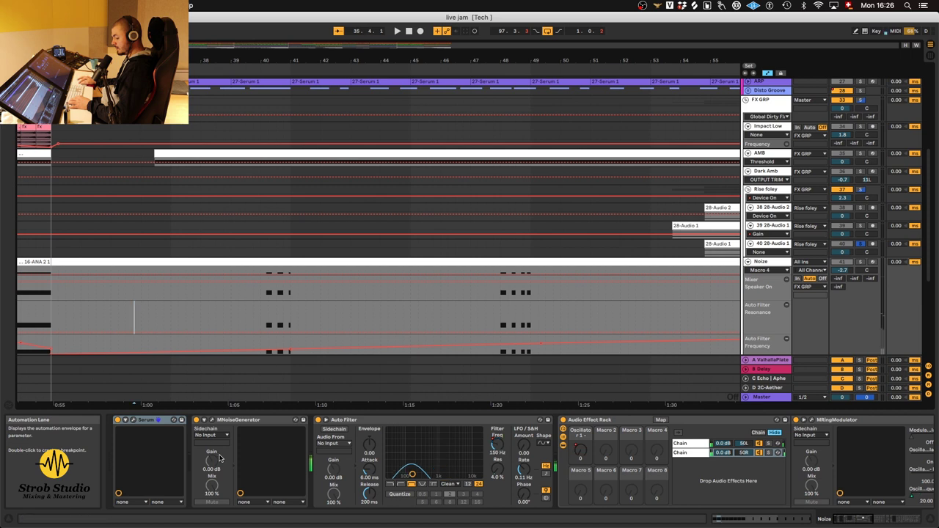
pyautogui.click(244, 422)
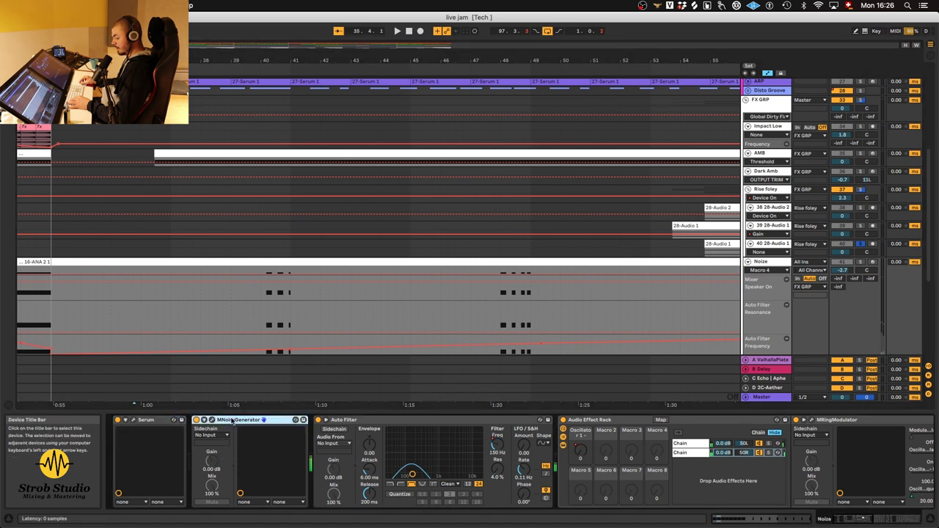
pyautogui.click(213, 419)
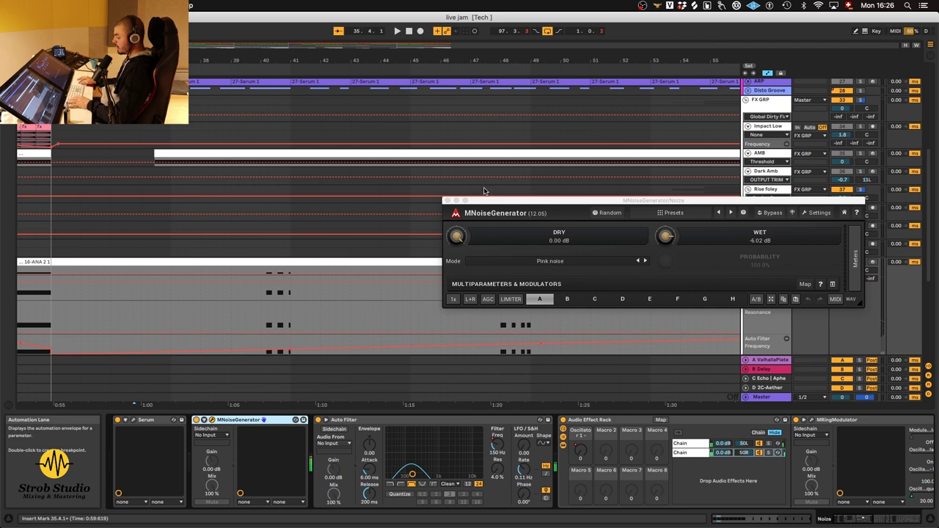
pyautogui.click(446, 200)
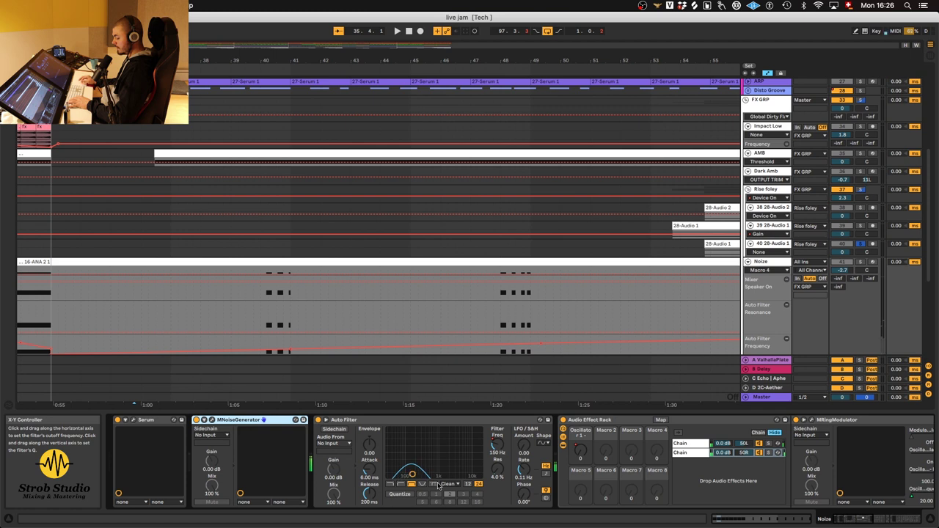
# - Solo the Noize track and play it from bar 35 to follow the automated Auto Filter sweep
pyautogui.click(860, 262)
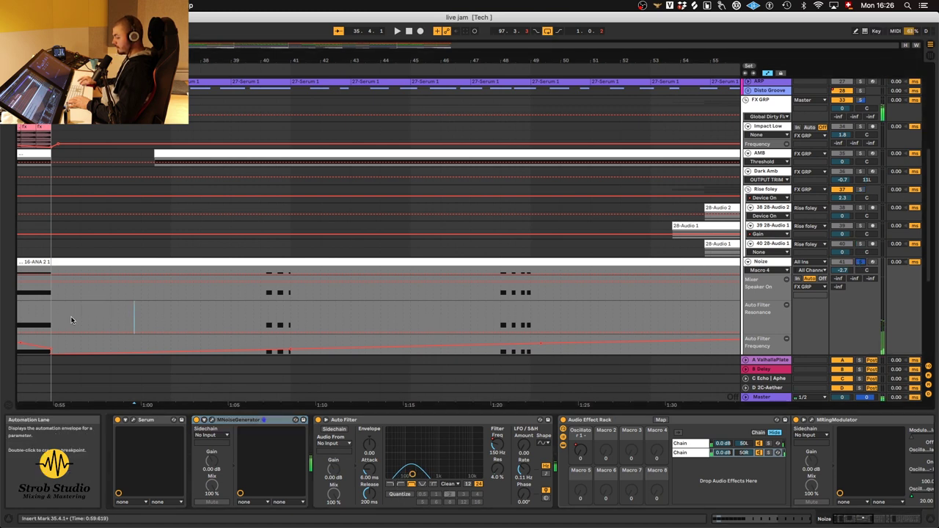
pyautogui.press('space')
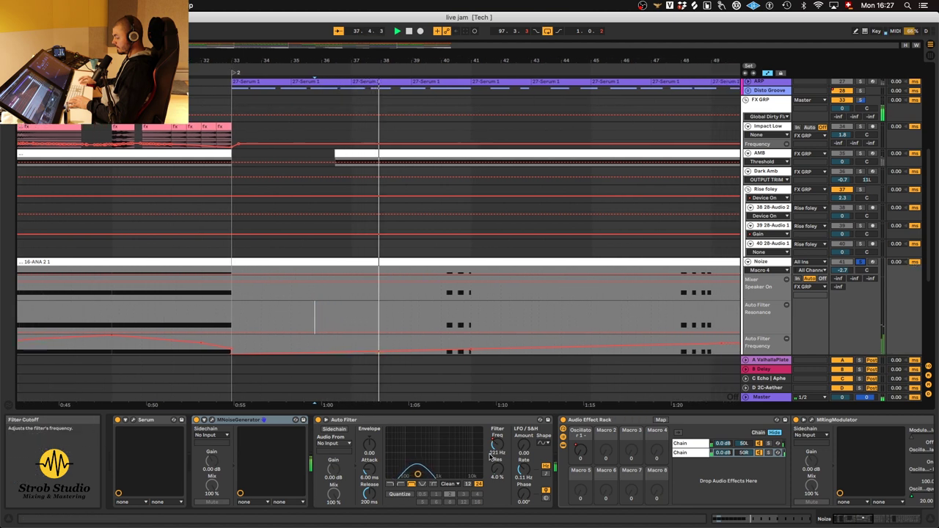
# - Inspect the two chains panned 50L and 50R in the Noize track's Audio Effect Rack
pyautogui.hscroll(3, 490, 456)
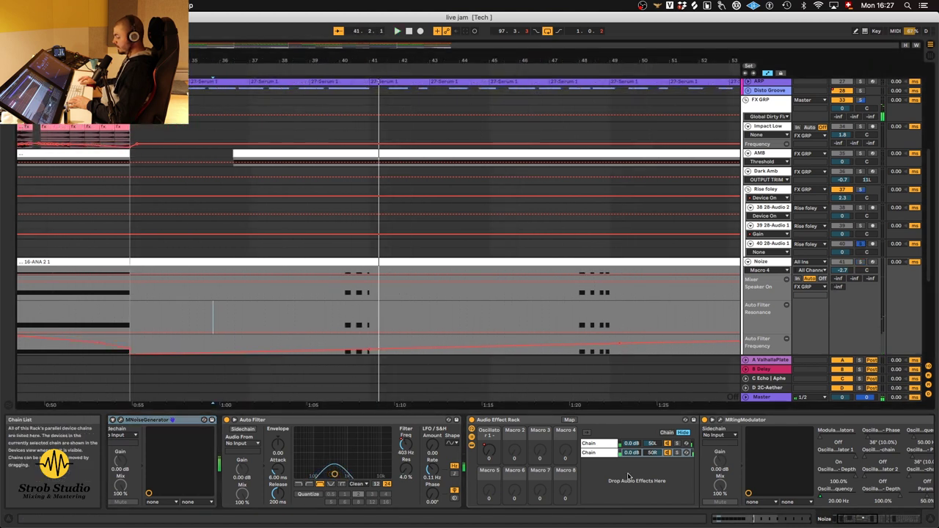
pyautogui.hscroll(5, 627, 477)
pyautogui.click(453, 452)
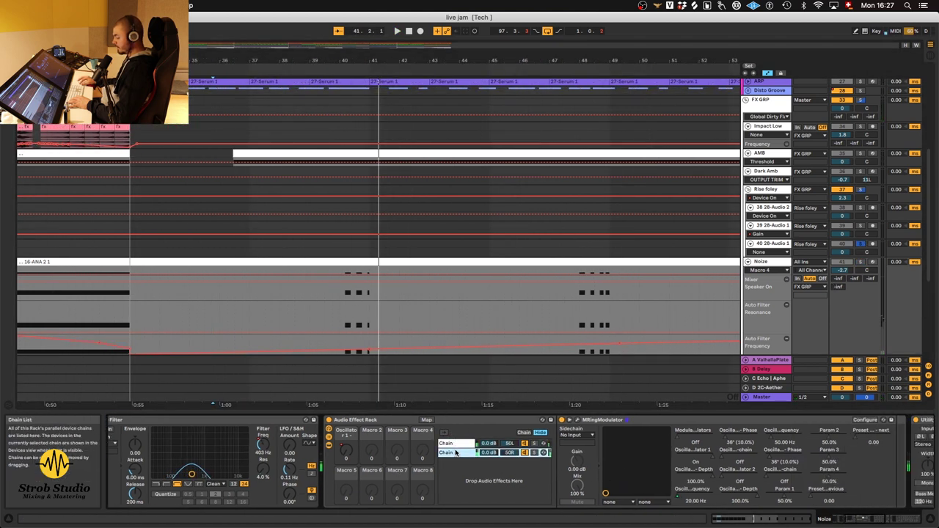
pyautogui.click(454, 445)
pyautogui.click(455, 455)
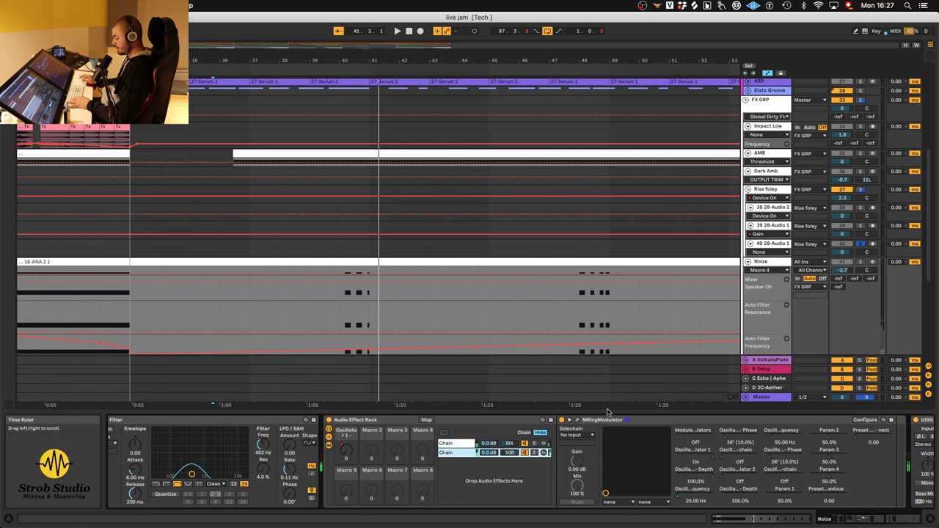
# - Inspect MRingModulator's Oscillator 1 settings on the Noize track along with the rack's first macro, and close the plug-in window
pyautogui.click(577, 419)
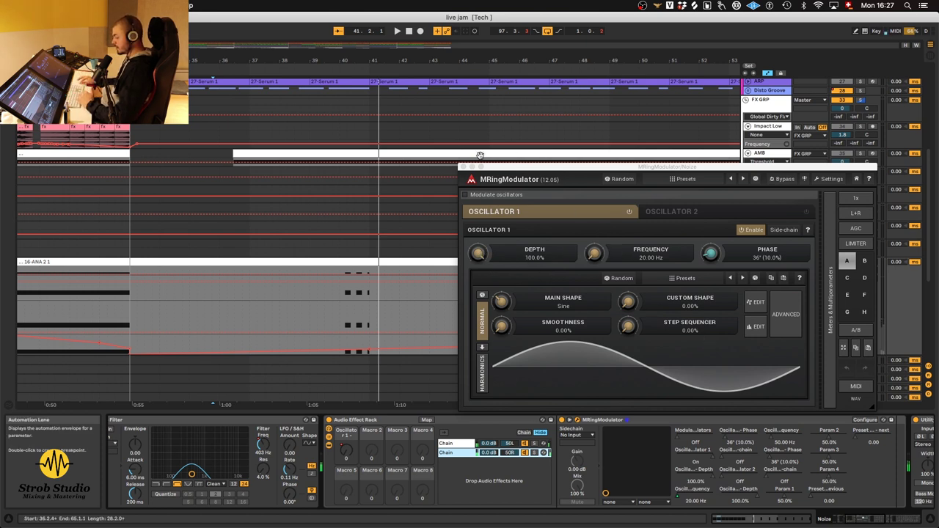
pyautogui.click(465, 167)
pyautogui.click(345, 451)
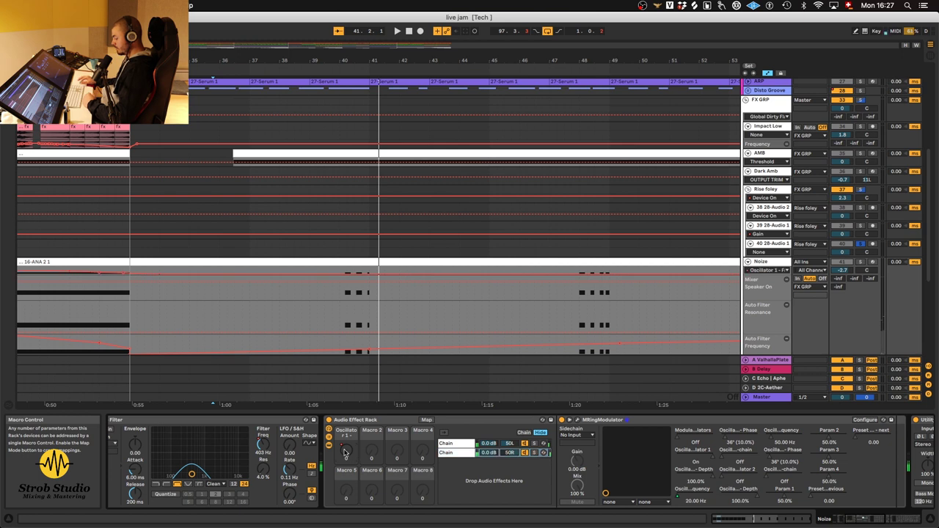
pyautogui.click(573, 420)
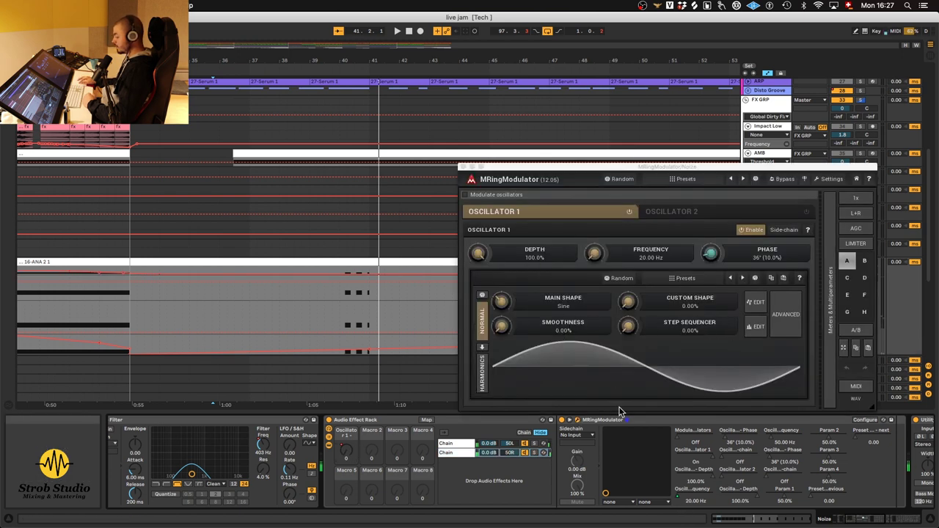
pyautogui.click(458, 453)
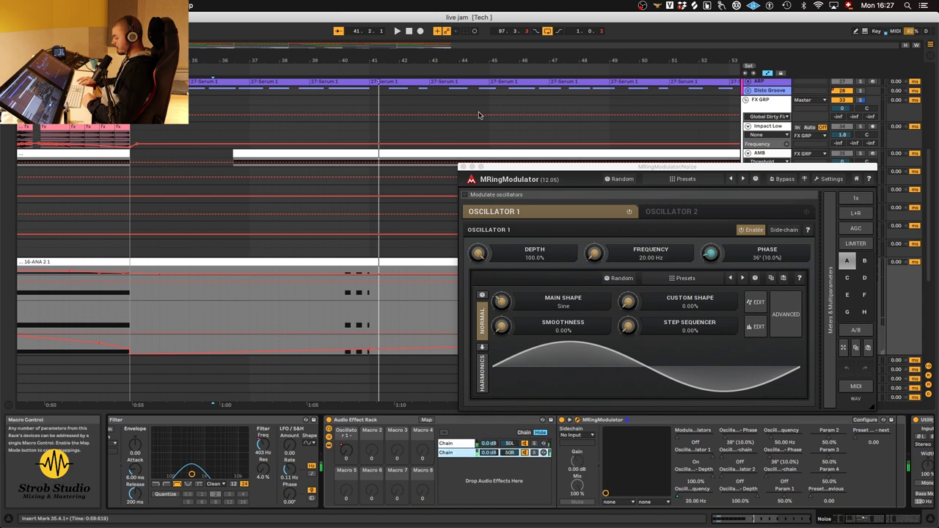
pyautogui.click(463, 167)
# - Examine the Noize track's automation lanes for Auto Filter Frequency, Audio Effect Rack Macro 1 and Utility Gain
pyautogui.scroll(-5, 472, 319)
pyautogui.scroll(-5, 472, 318)
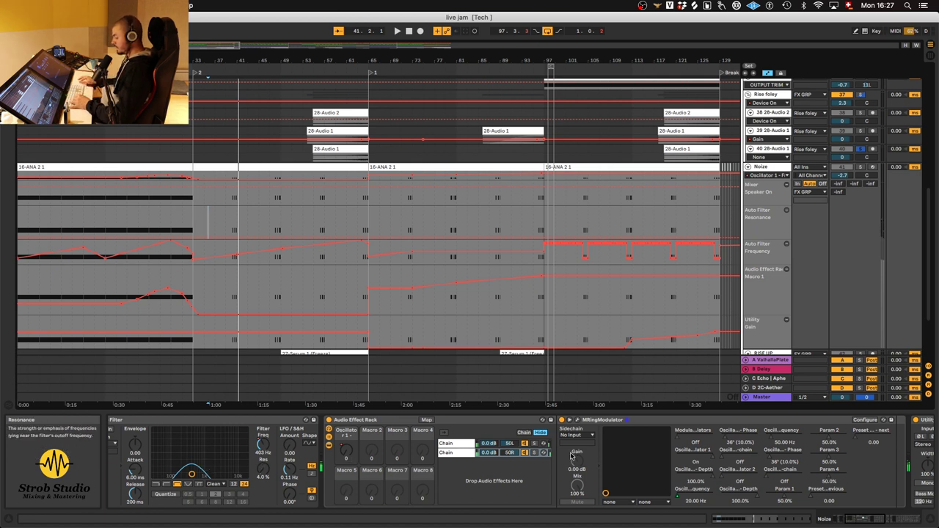
pyautogui.scroll(-2, 450, 327)
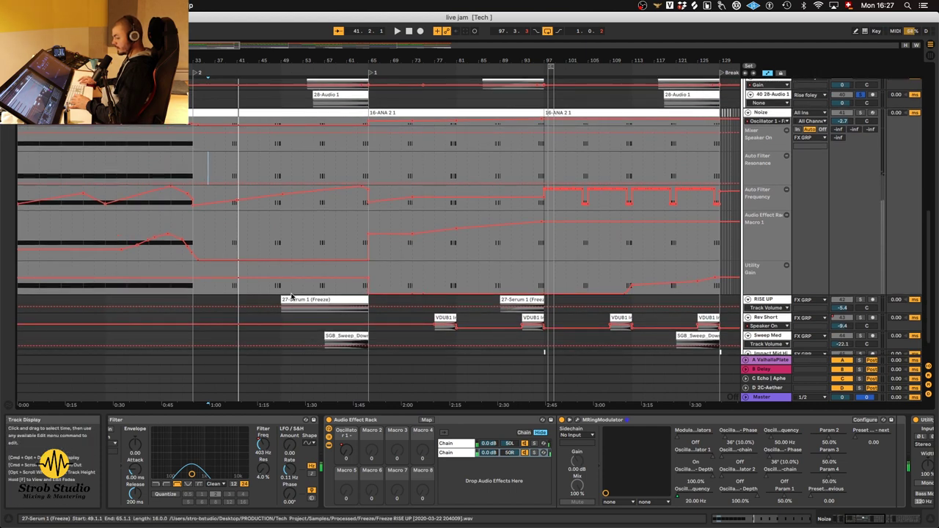
pyautogui.scroll(1, 226, 293)
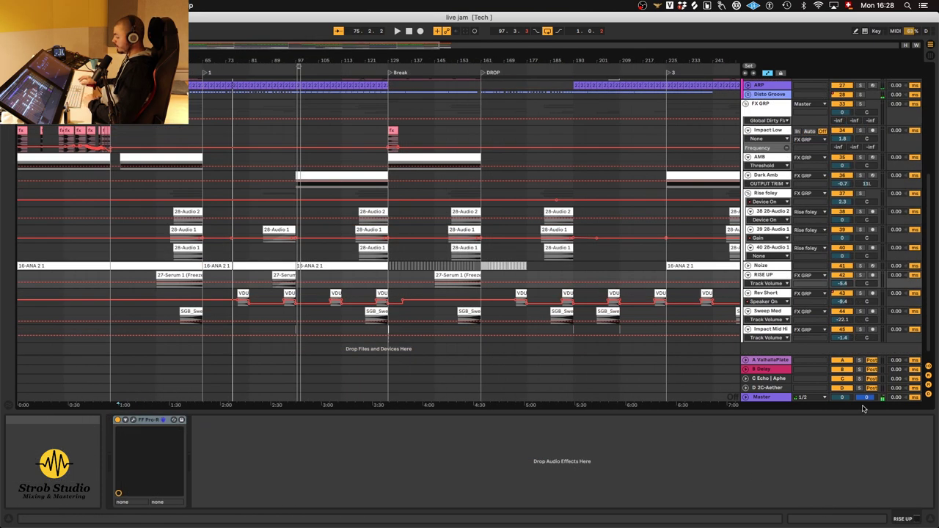
# - Select and unfold the Master track, and review its device chain back to the Utility at the start
pyautogui.click(768, 398)
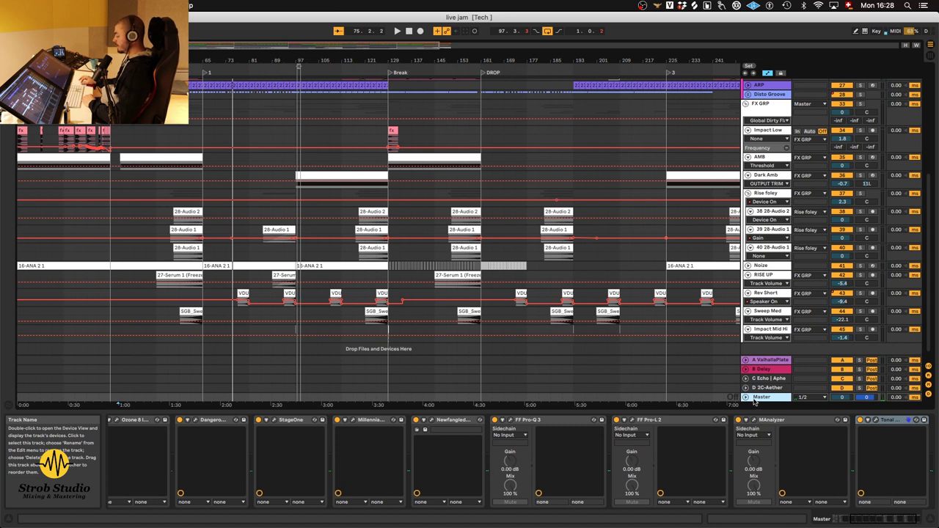
pyautogui.click(746, 396)
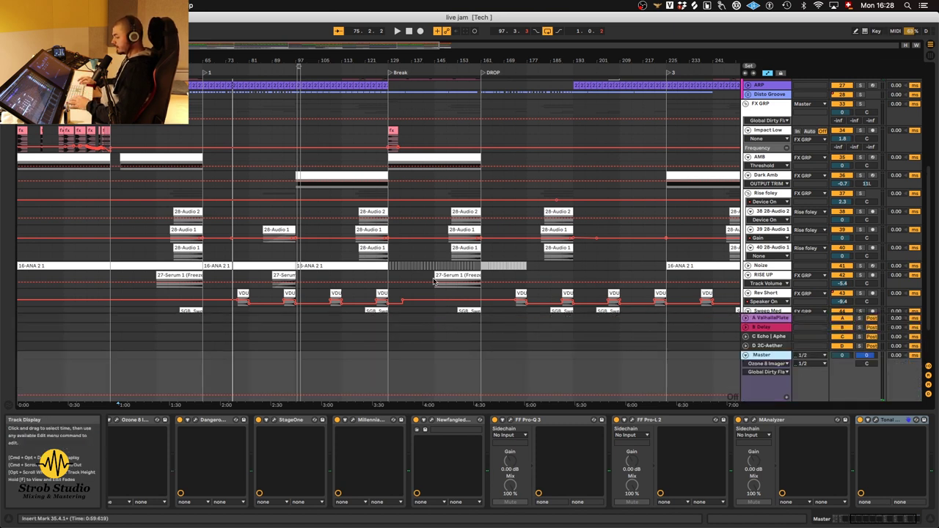
pyautogui.press('-')
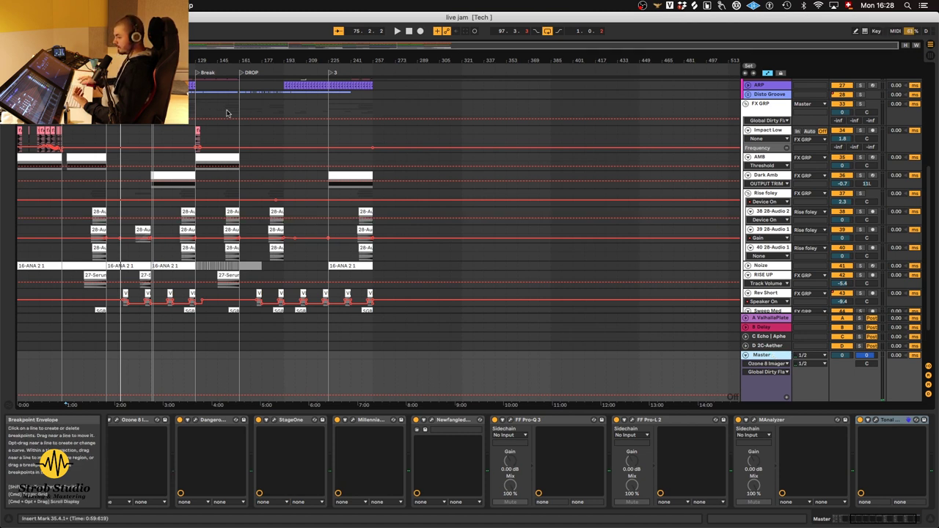
pyautogui.moveTo(120, 60); pyautogui.dragTo(210, 74)
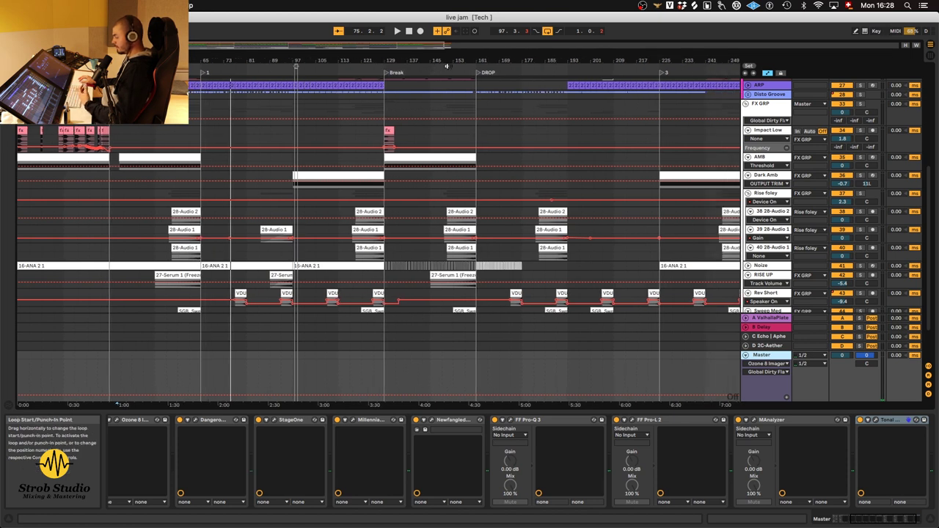
pyautogui.hscroll(5, 422, 462)
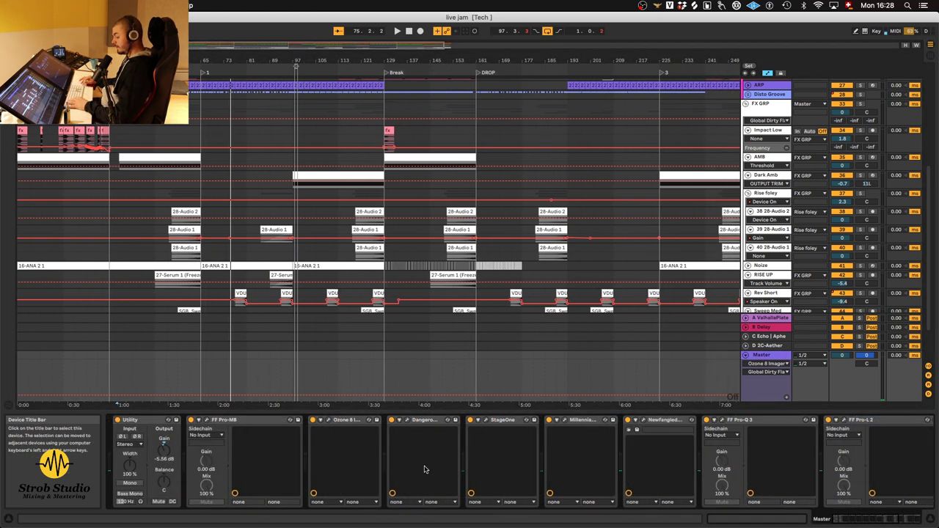
pyautogui.hscroll(-6, 424, 470)
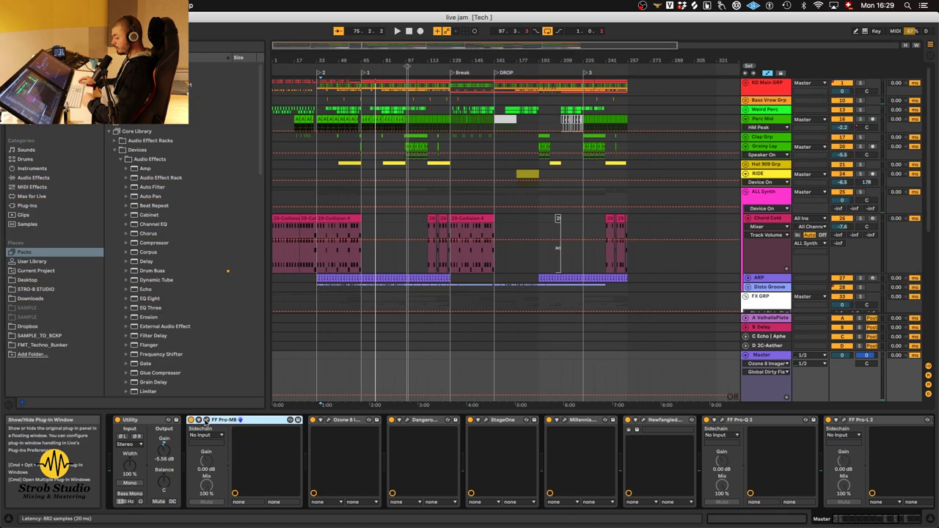
# - Open FabFilter Pro-MB on the master and play the mix with its low band soloed and unsoloed
pyautogui.press('super+alt+p')
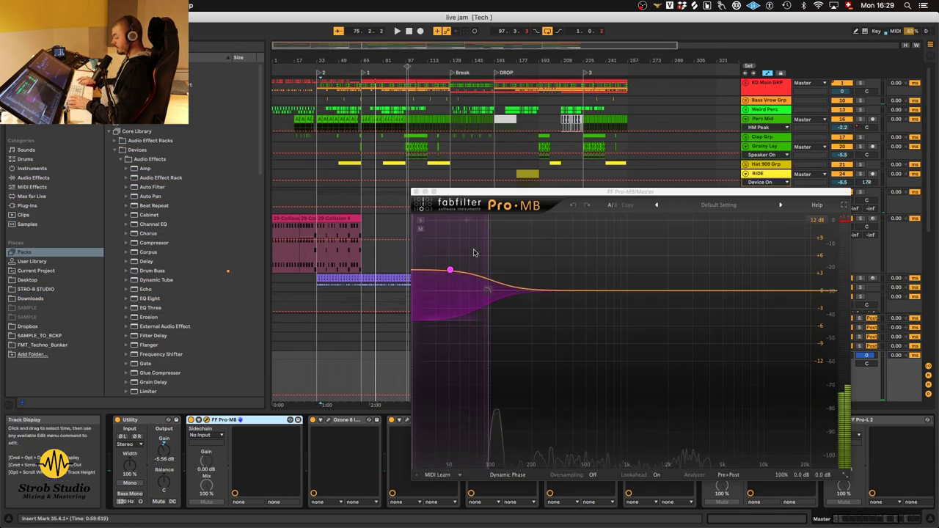
pyautogui.click(419, 222)
pyautogui.press('space')
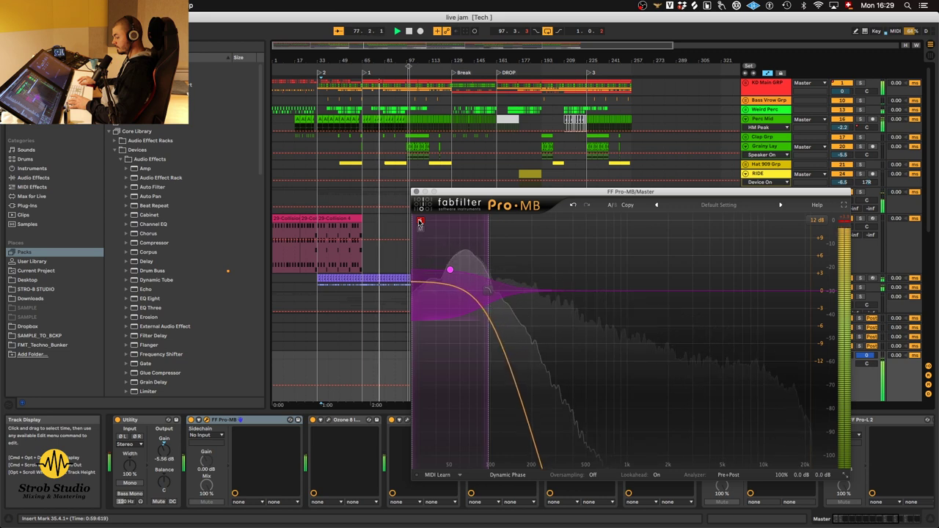
pyautogui.click(419, 221)
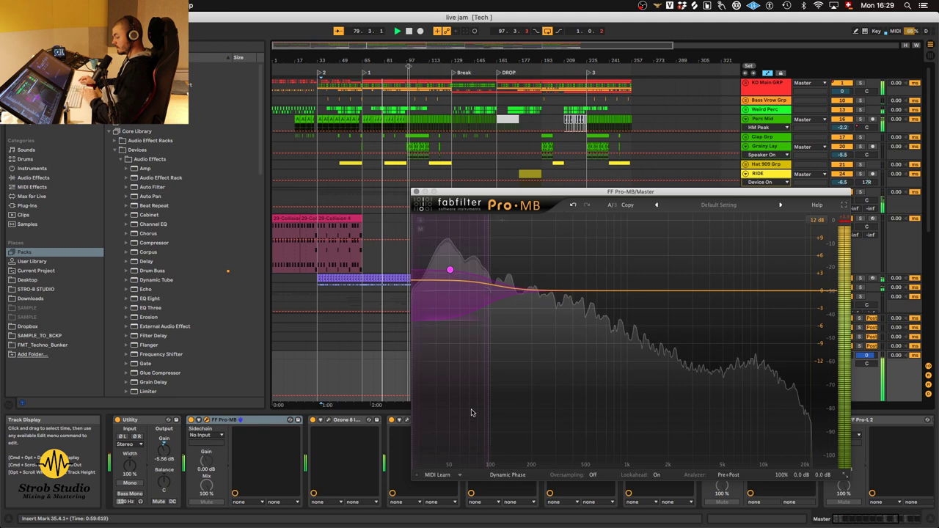
# - Open Ozone 8 Imager on the master and play from bar 35 to audition its lowest band's stereo width
pyautogui.click(328, 420)
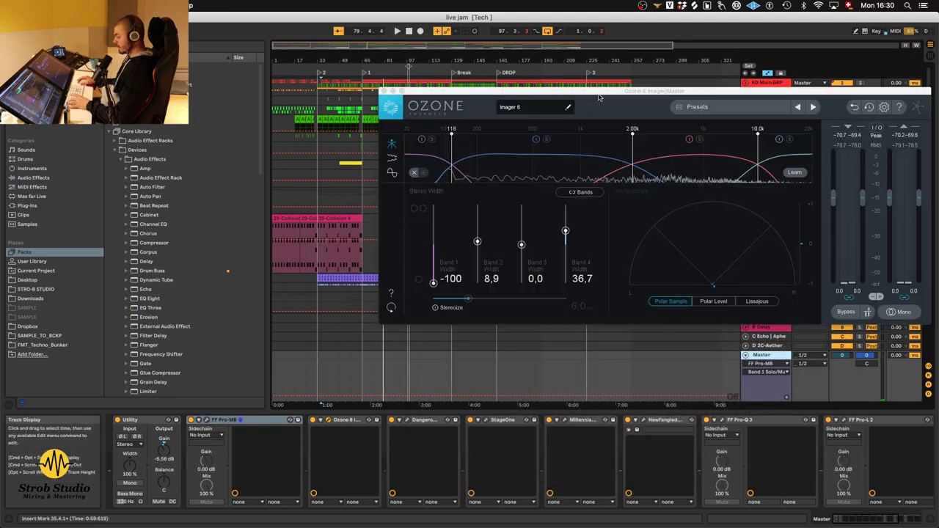
pyautogui.moveTo(593, 90); pyautogui.dragTo(676, 232)
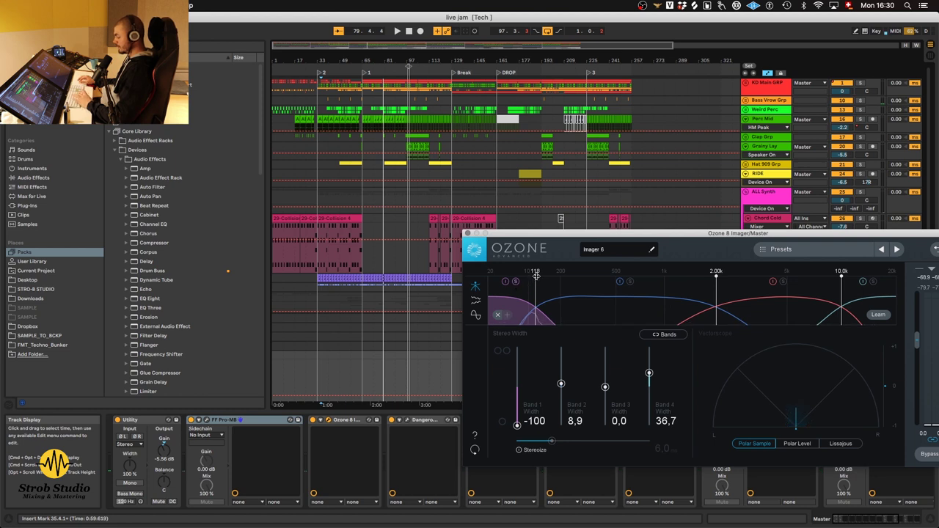
pyautogui.press('space')
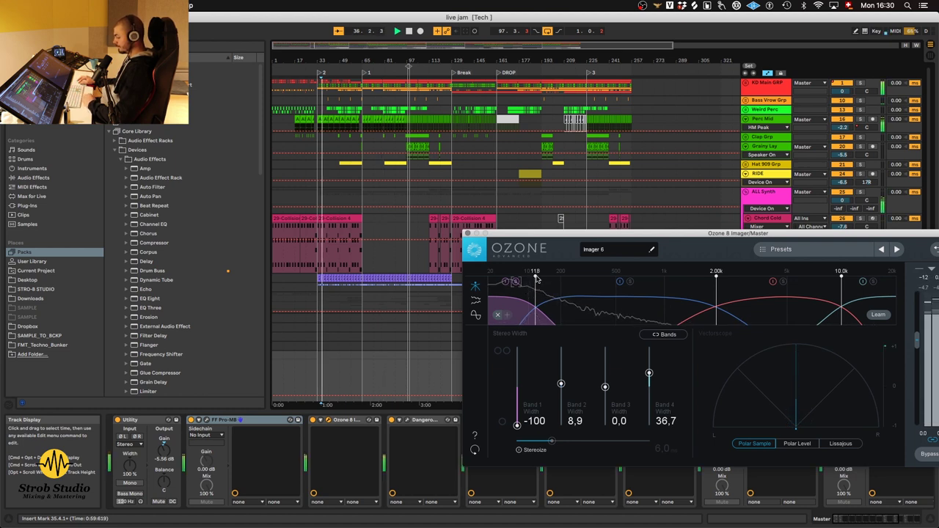
pyautogui.click(505, 281)
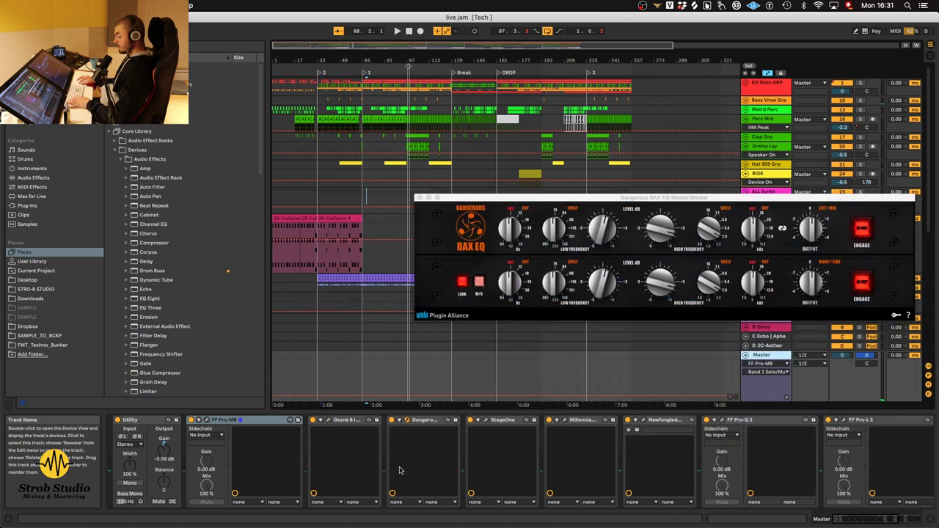
# - Play the mix from bar 68, compare the Dangerous BAX EQ Master engaged and bypassed, and close its window
pyautogui.moveTo(657, 202); pyautogui.dragTo(608, 314)
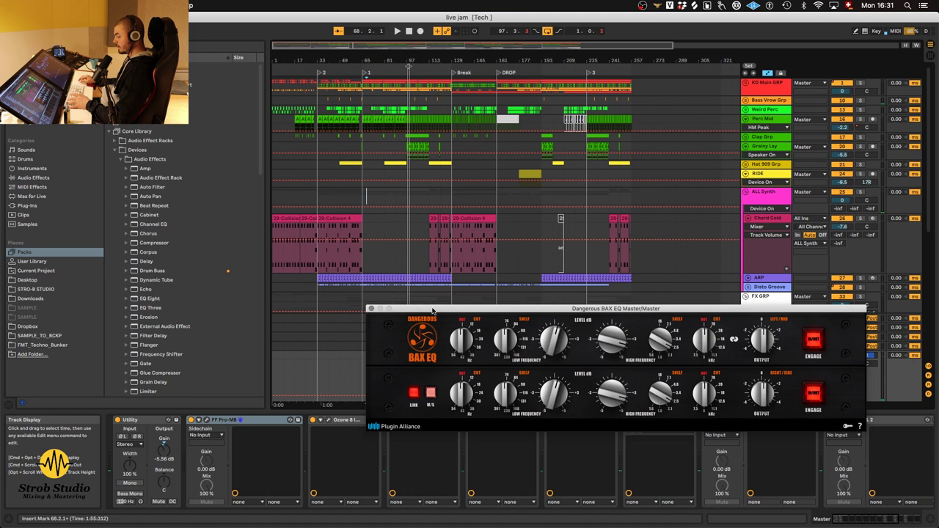
pyautogui.moveTo(433, 311); pyautogui.dragTo(431, 281)
pyautogui.press('space')
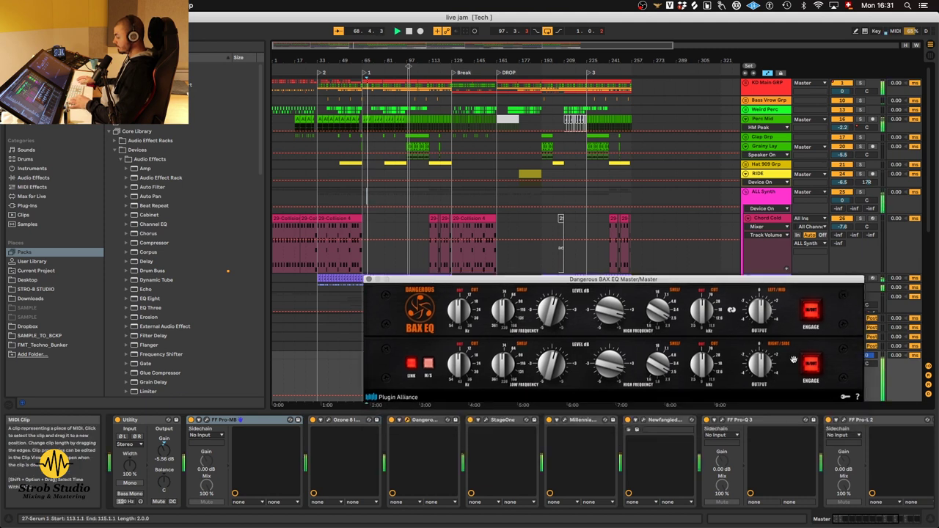
pyautogui.click(813, 312)
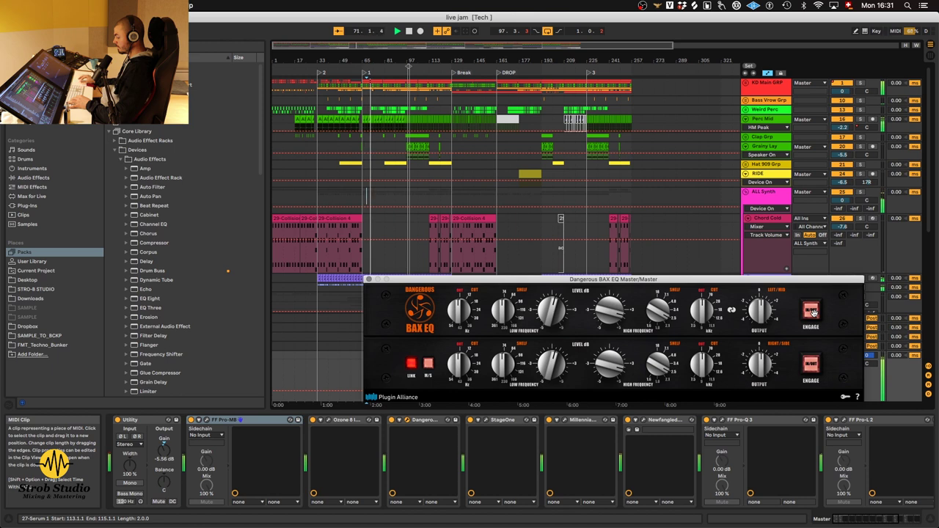
pyautogui.click(814, 312)
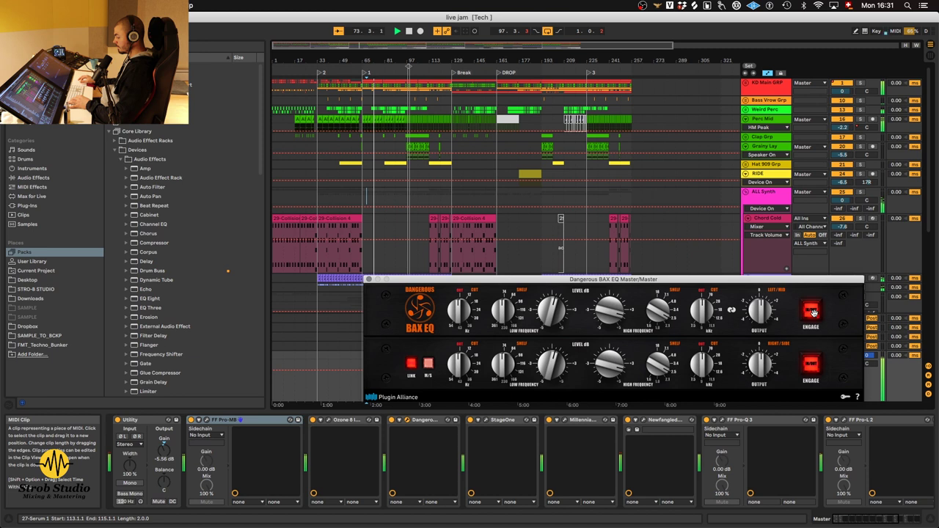
pyautogui.click(814, 313)
pyautogui.click(814, 312)
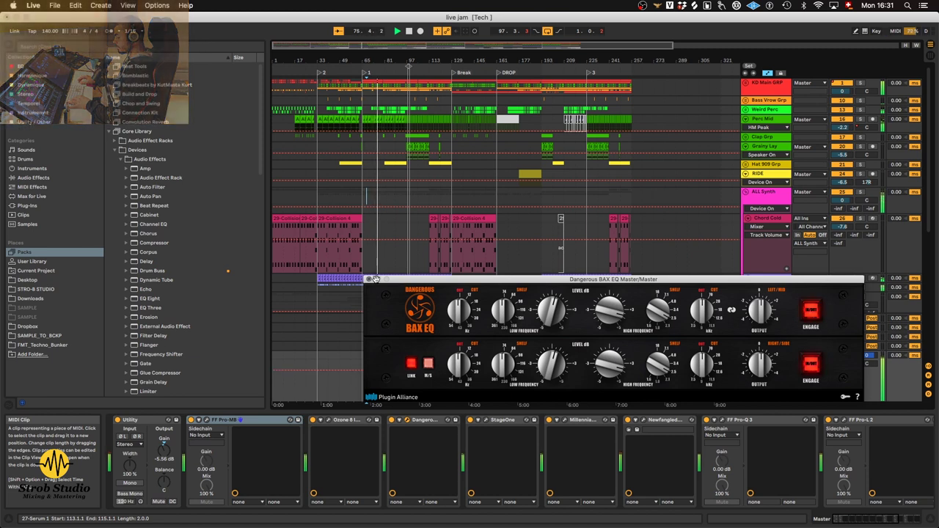
pyautogui.click(407, 419)
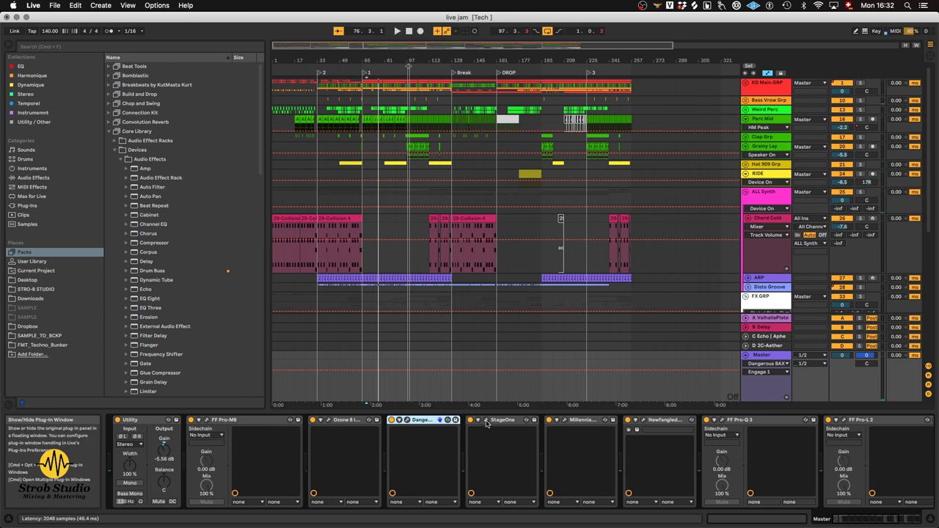
# - Check StageOne's width setting on the master, and compare the Millennia NSEQ-2 switched off and on during playback
pyautogui.click(485, 421)
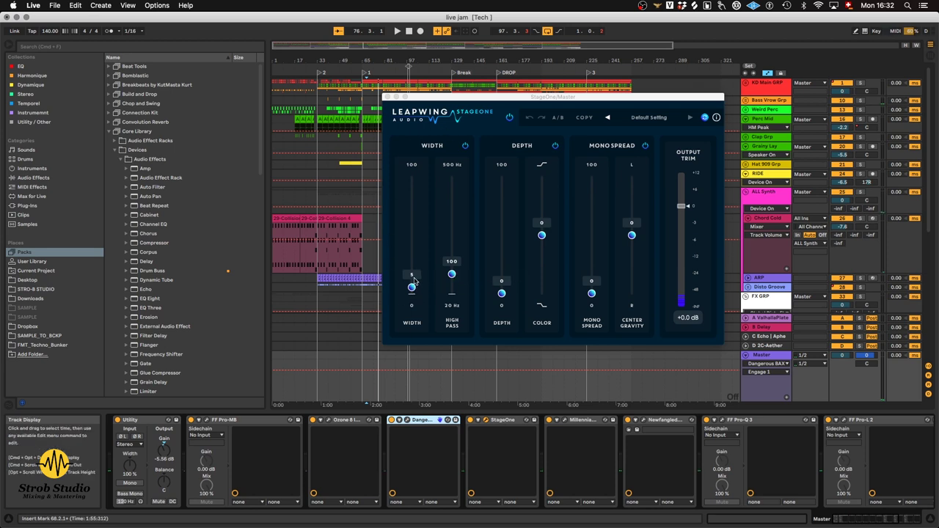
pyautogui.click(415, 278)
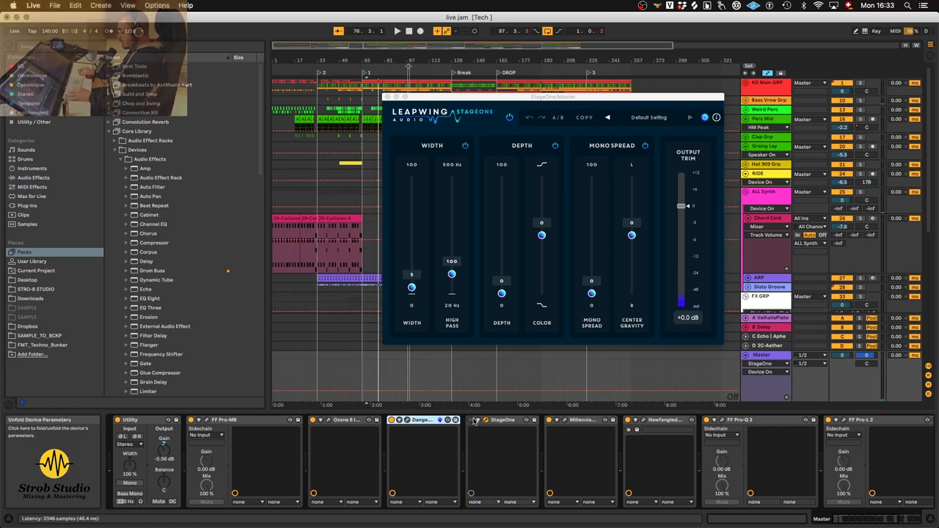
pyautogui.click(563, 420)
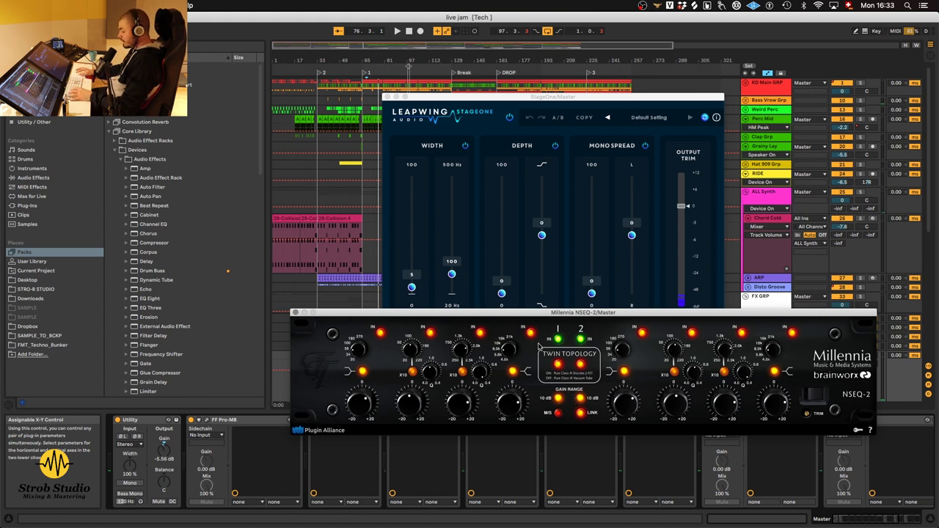
pyautogui.moveTo(550, 309); pyautogui.dragTo(550, 226)
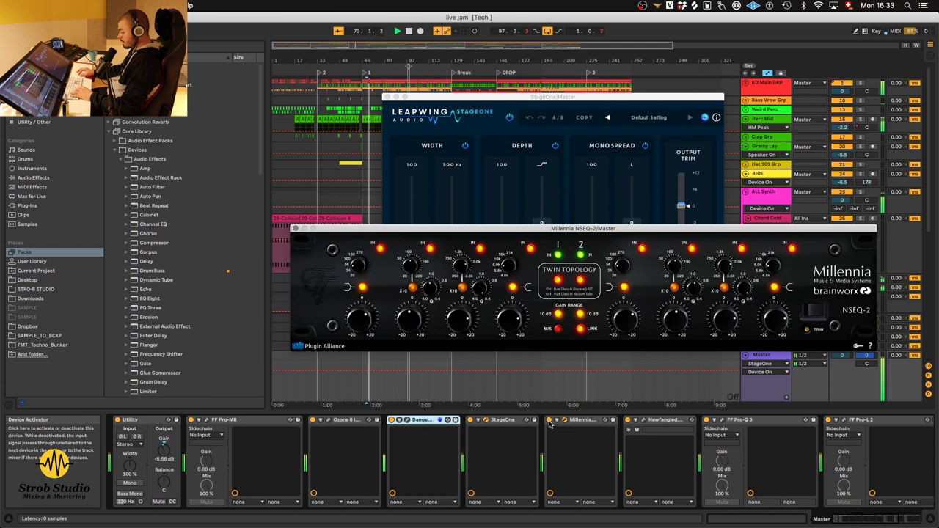
pyautogui.click(548, 421)
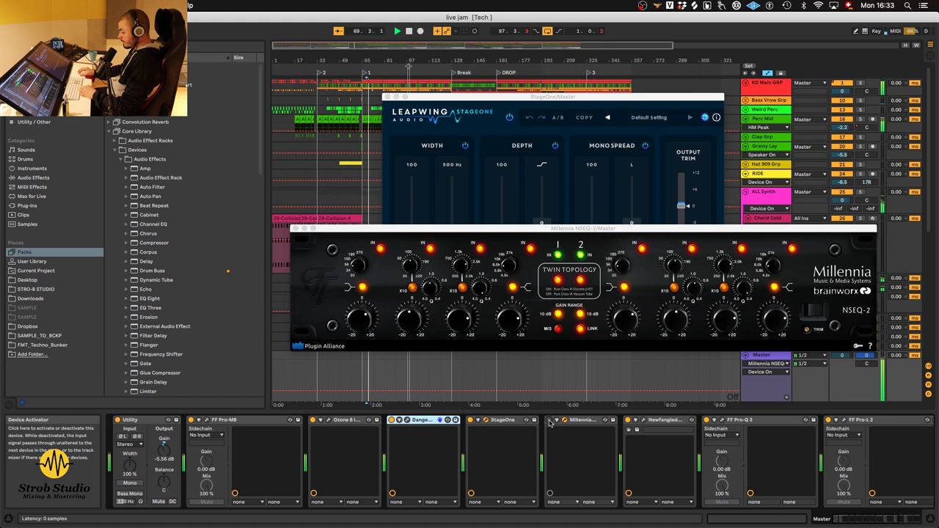
pyautogui.click(549, 421)
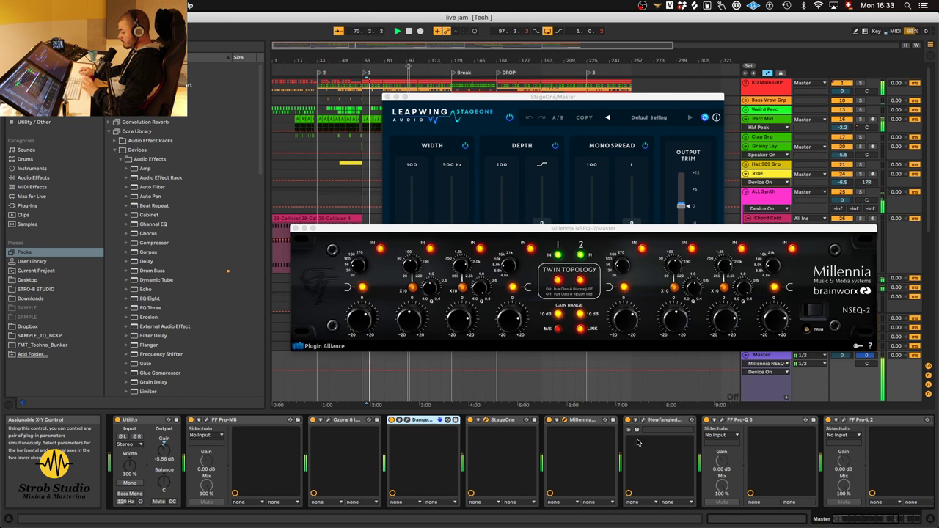
# - Inspect Newfangled Saturate's drive and clipper shape on the master, and open FabFilter Pro-Q 3 to view its EQ curve
pyautogui.click(636, 429)
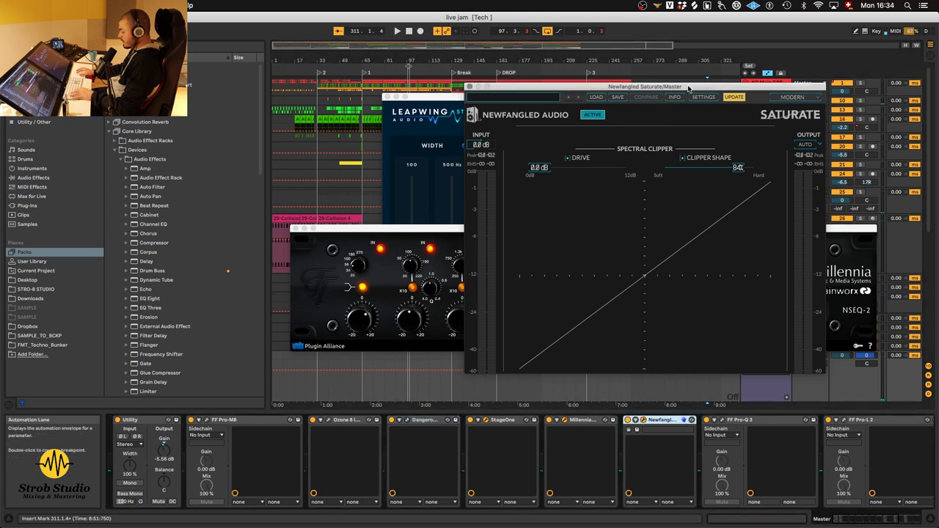
pyautogui.moveTo(688, 88); pyautogui.dragTo(723, 200)
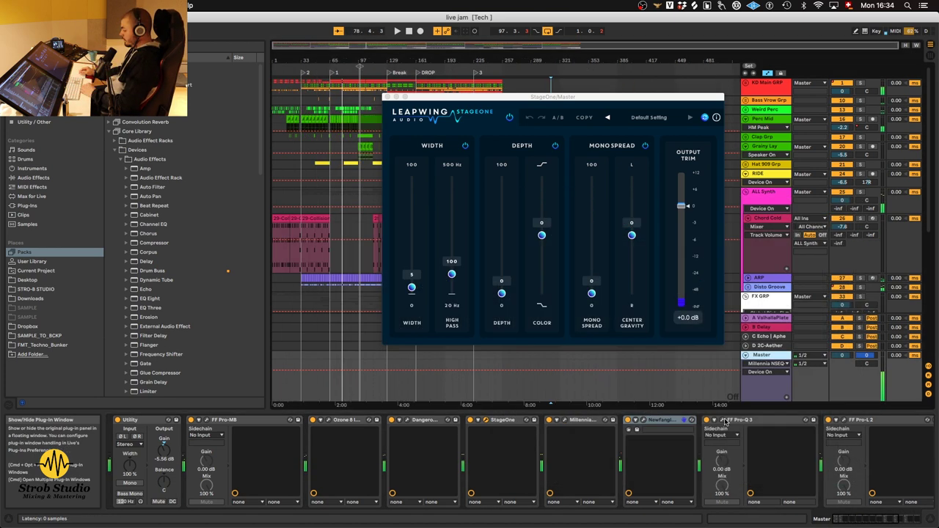
pyautogui.click(723, 420)
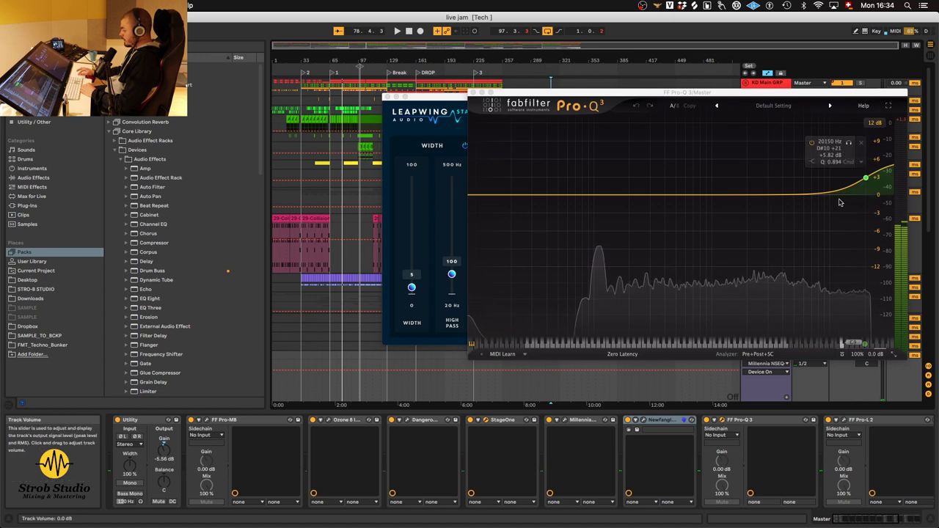
# - Open FabFilter Pro-L 2 on the master, move its window clear, and close the Pro-Q 3 and StageOne windows
pyautogui.hscroll(5, 584, 423)
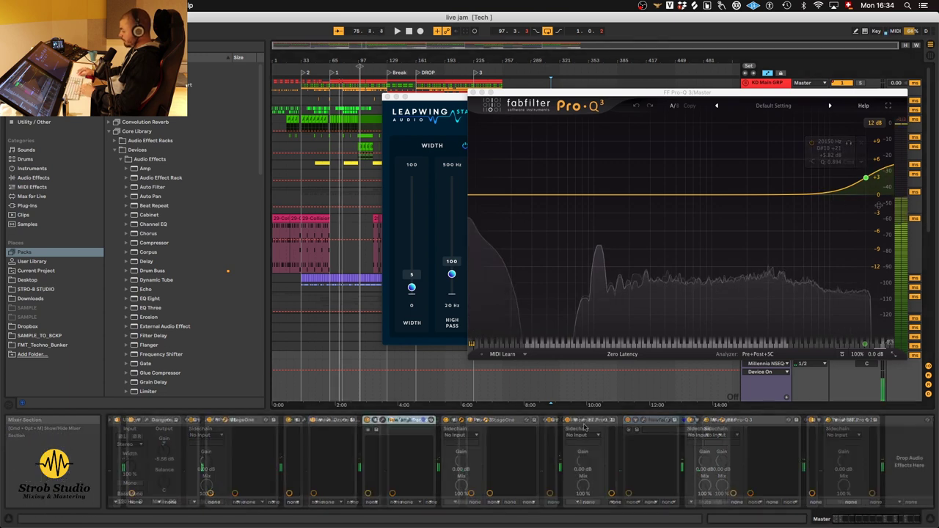
pyautogui.click(584, 421)
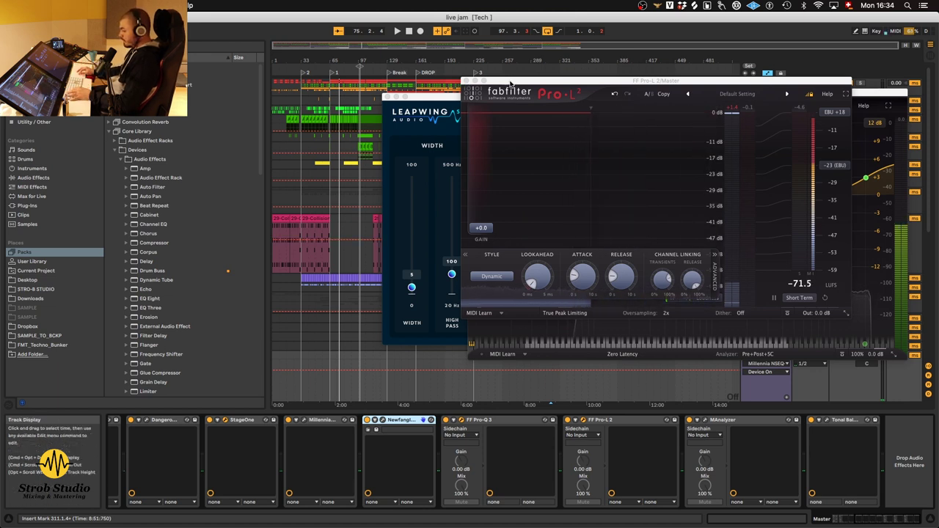
pyautogui.moveTo(511, 83); pyautogui.dragTo(490, 288)
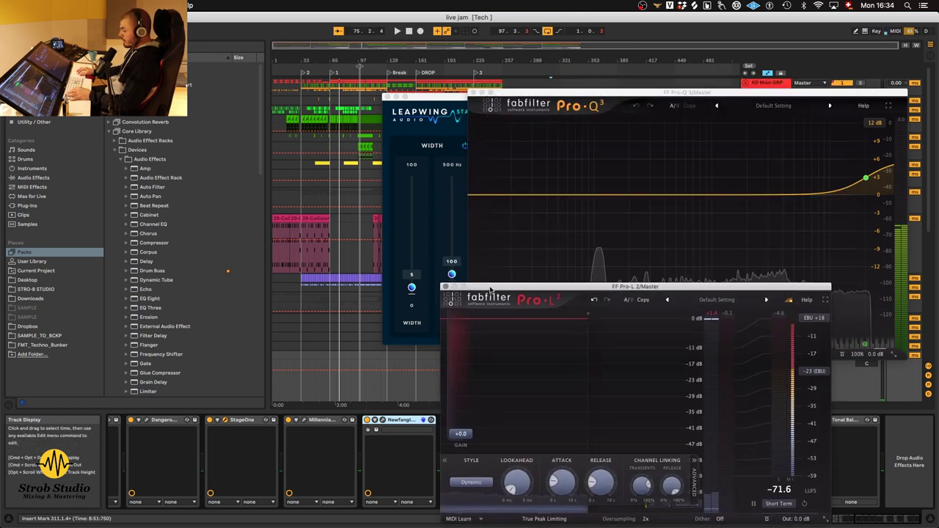
pyautogui.click(473, 93)
pyautogui.click(388, 98)
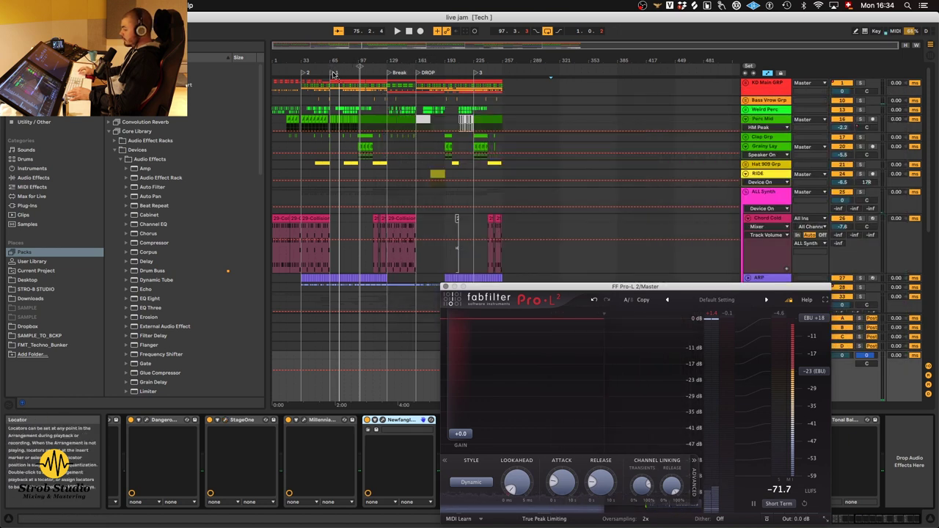
# - Play the mix from locator 1 to check Pro-L 2's limiting and short-term loudness, and select the limiter in the master chain
pyautogui.click(333, 74)
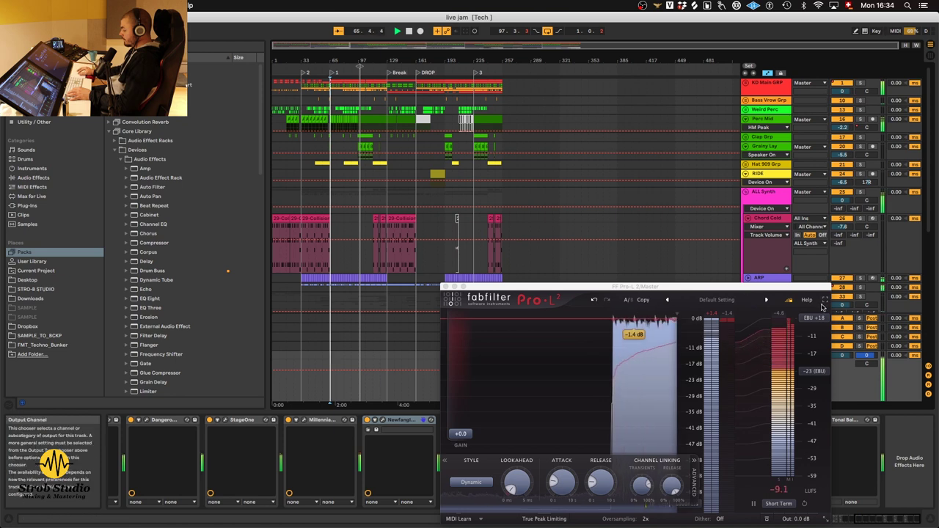
pyautogui.moveTo(741, 287); pyautogui.dragTo(744, 170)
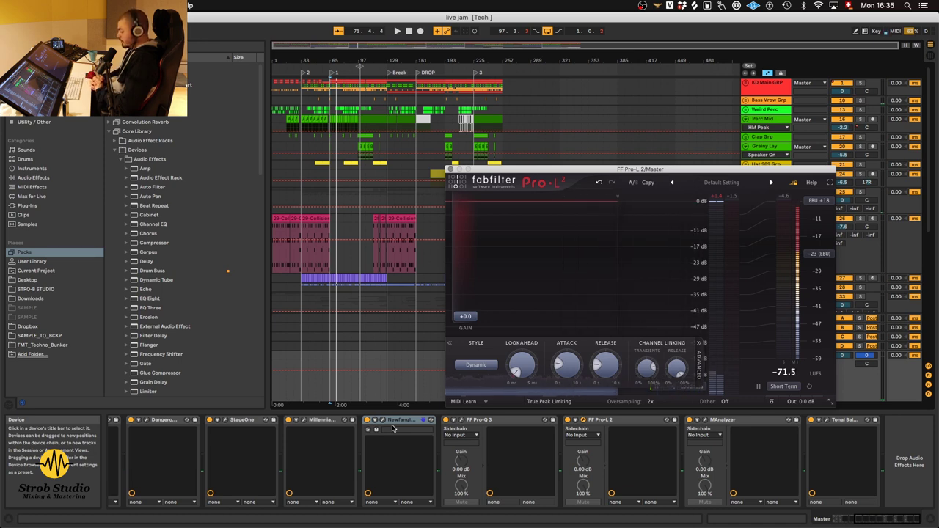
pyautogui.click(598, 419)
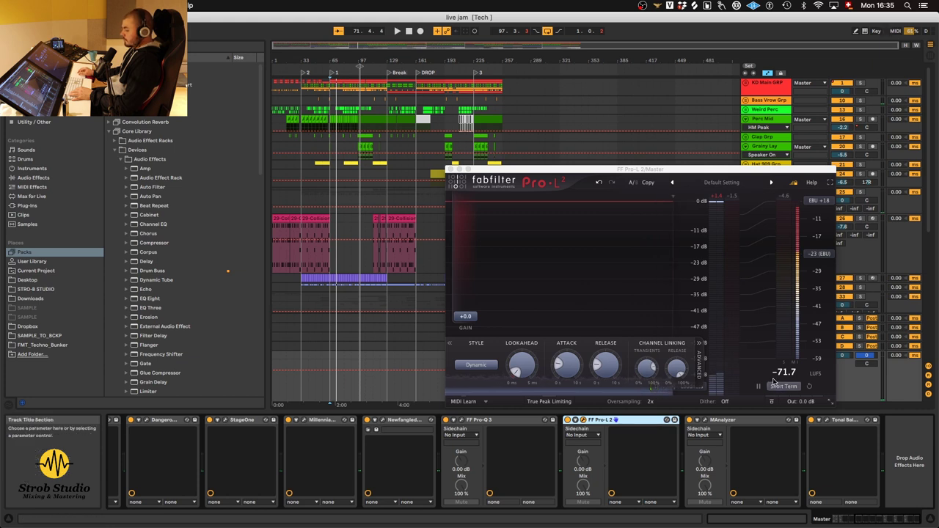